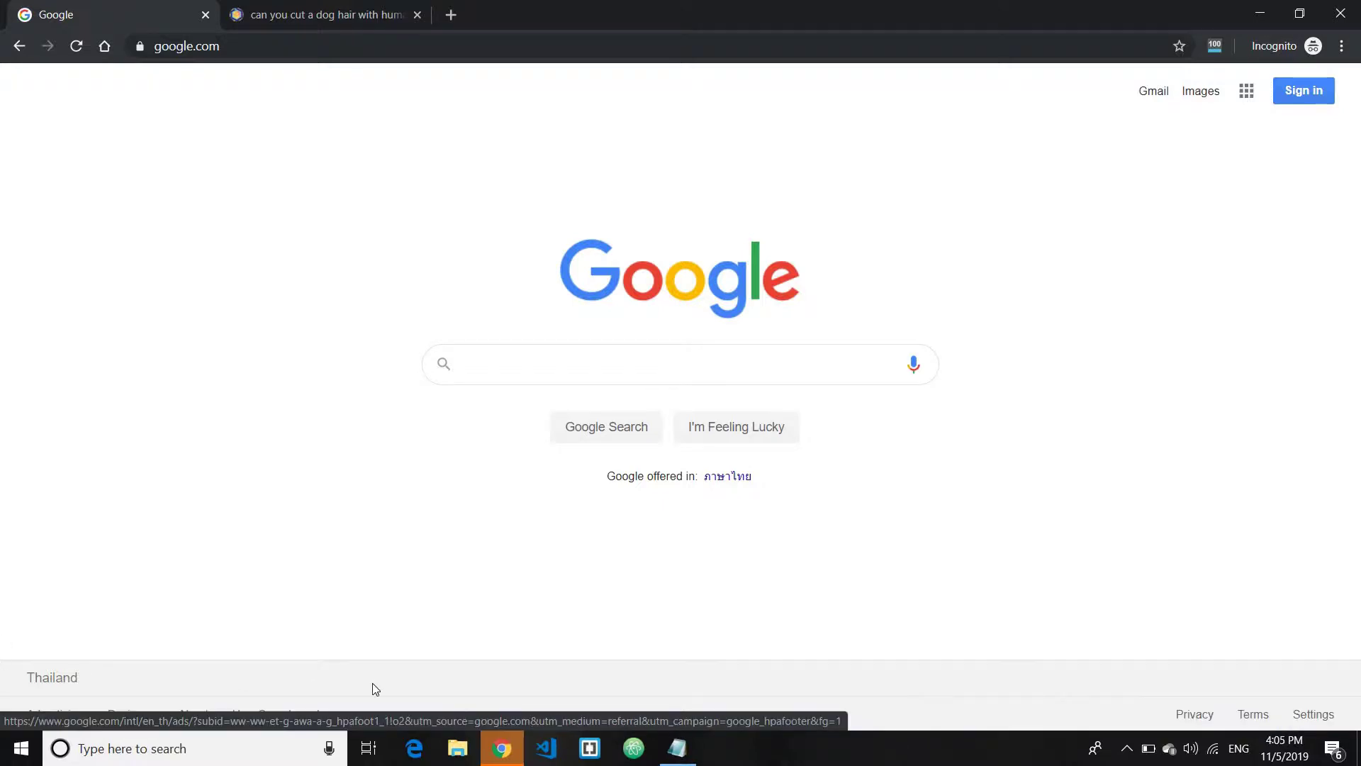
# Search Google for "can you cut a dog's hair with human clippers" using the suggested query.
pyautogui.click(549, 369)
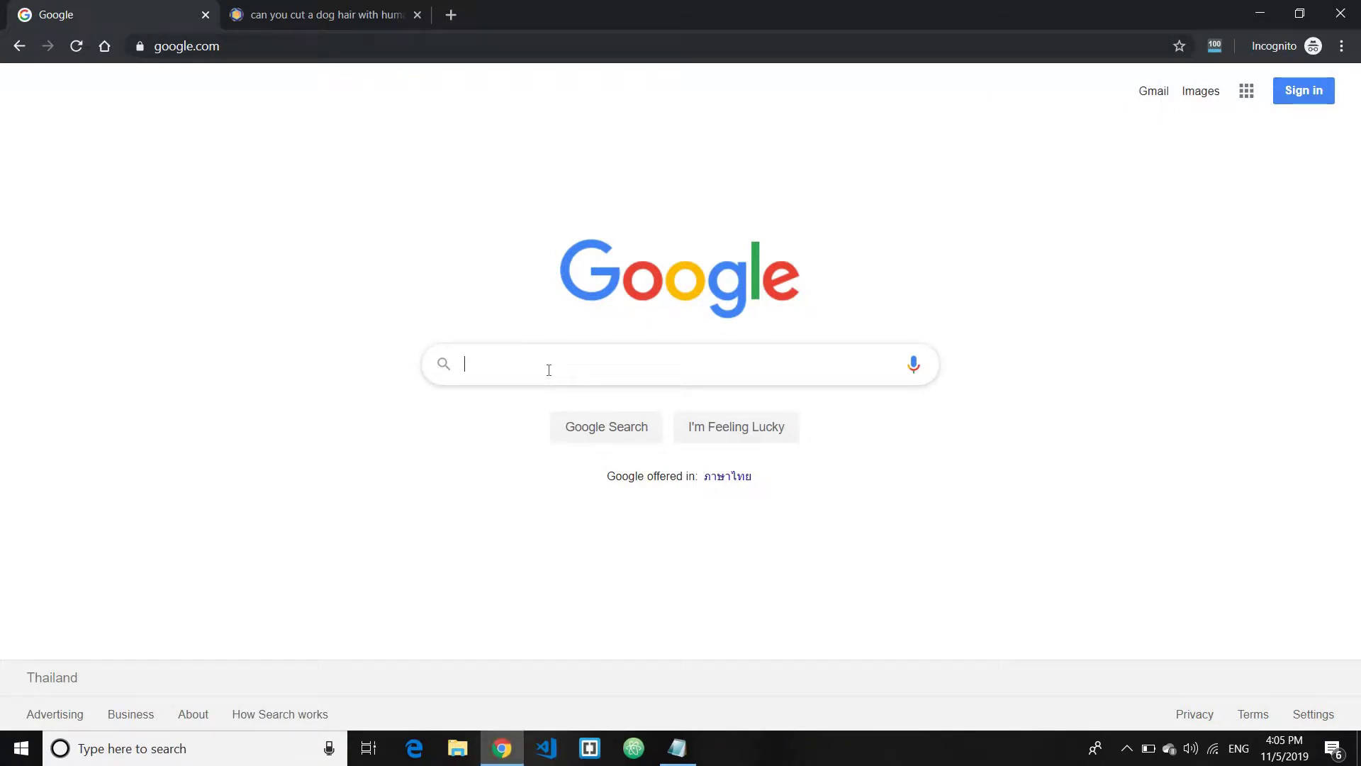
pyautogui.write('can ')
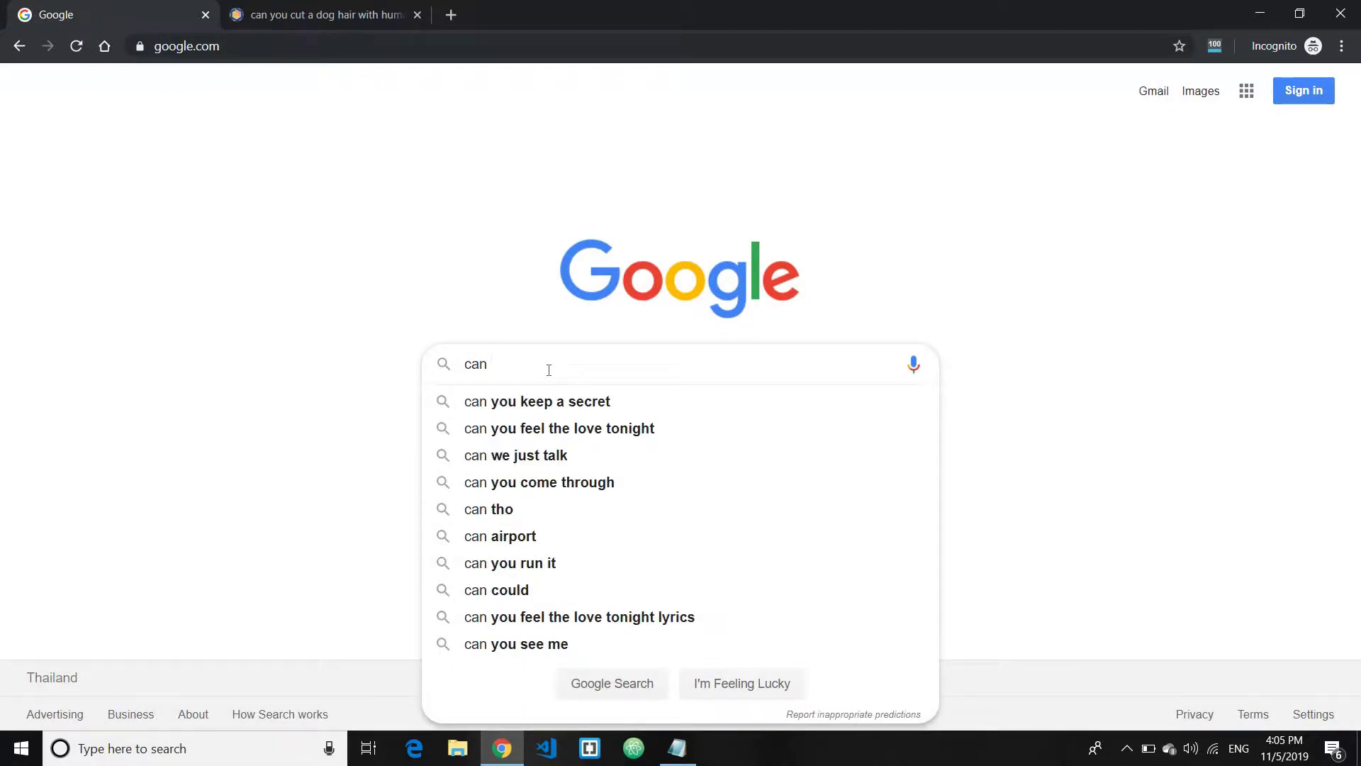
pyautogui.write('you cut a do')
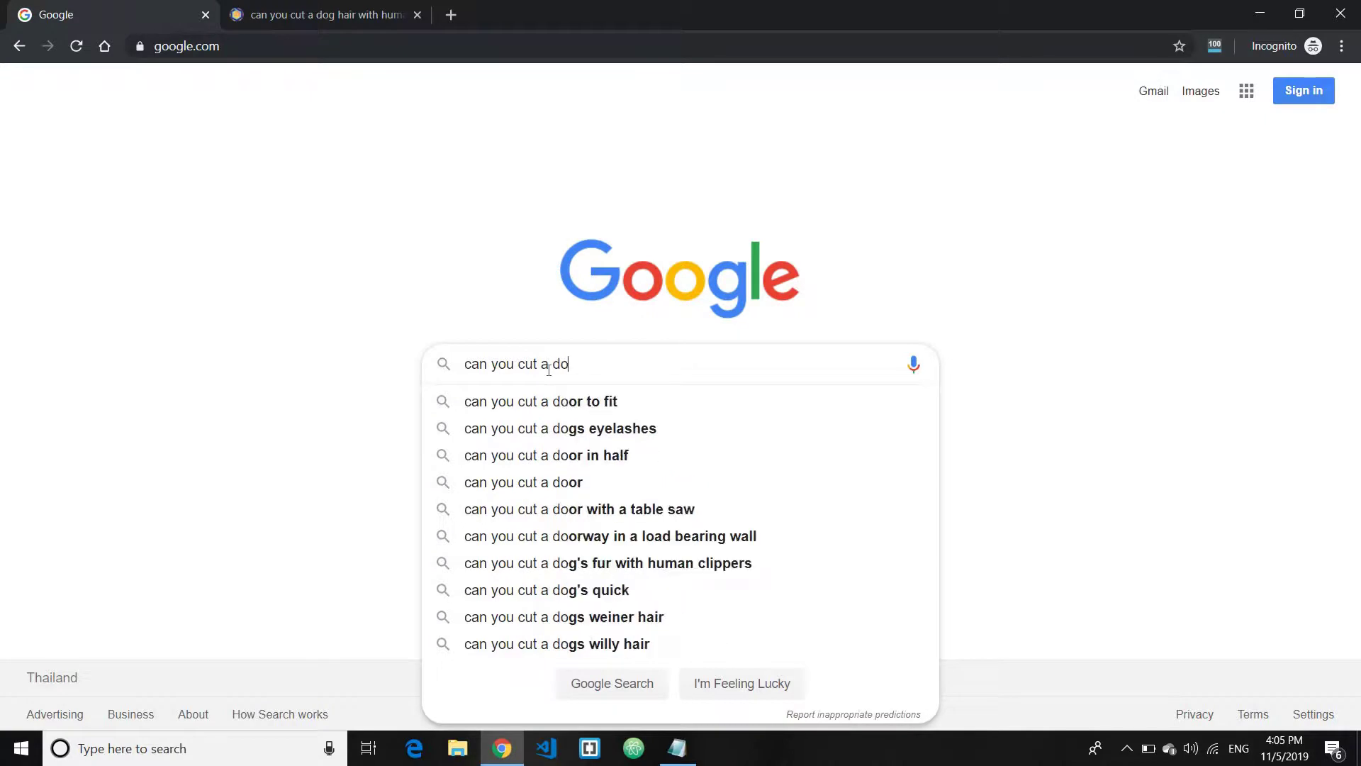
pyautogui.write('g hai')
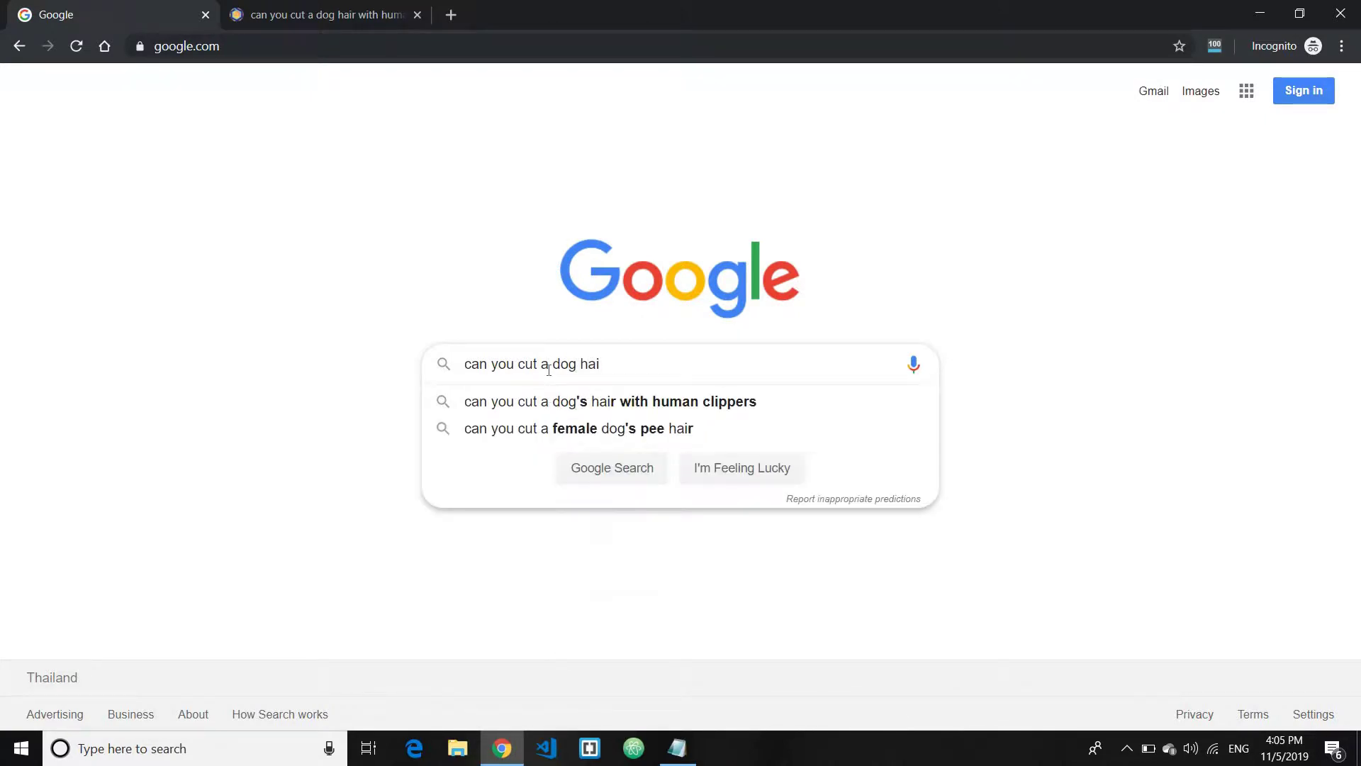
pyautogui.press('Down')
pyautogui.press('Return')
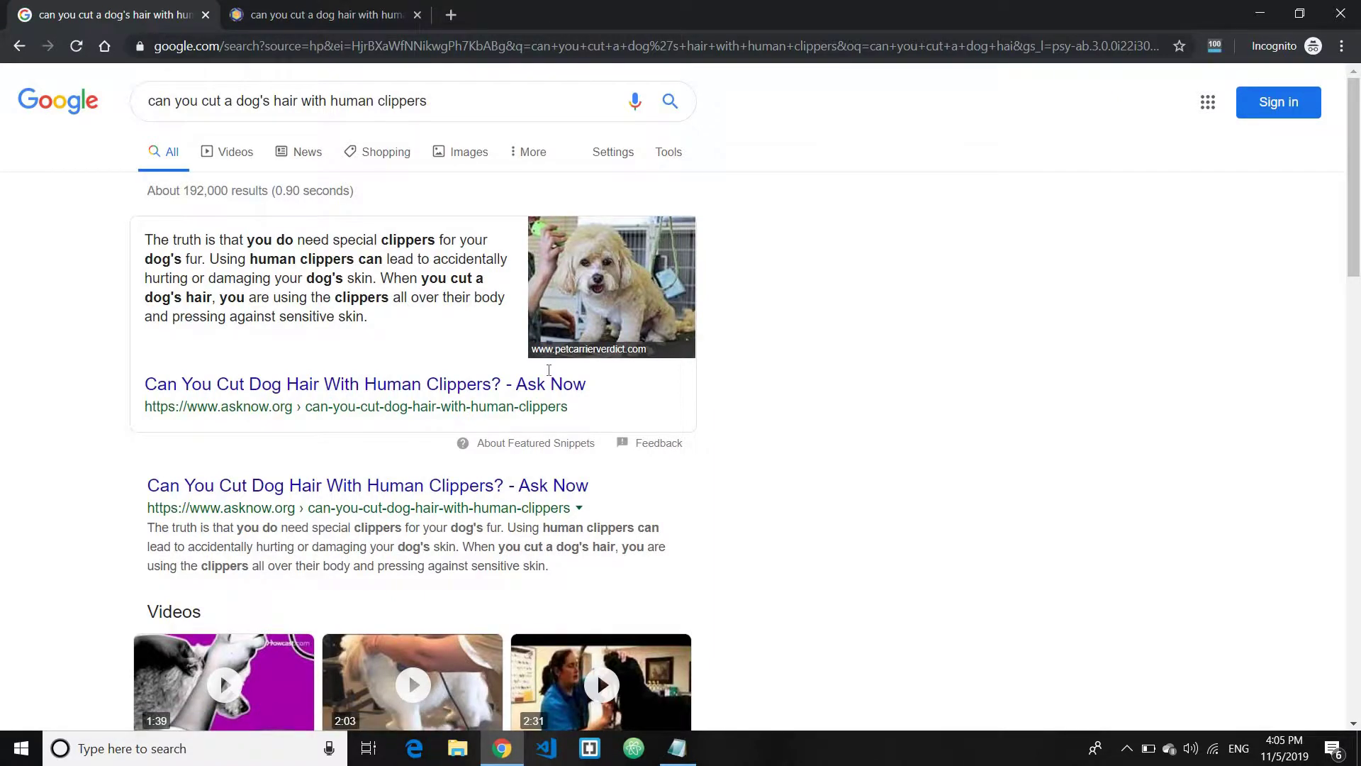
# Open the Ask Now, Puppy FAQ and guide10.cc search results in separate new tabs.
pyautogui.scroll(-6, 173, 465)
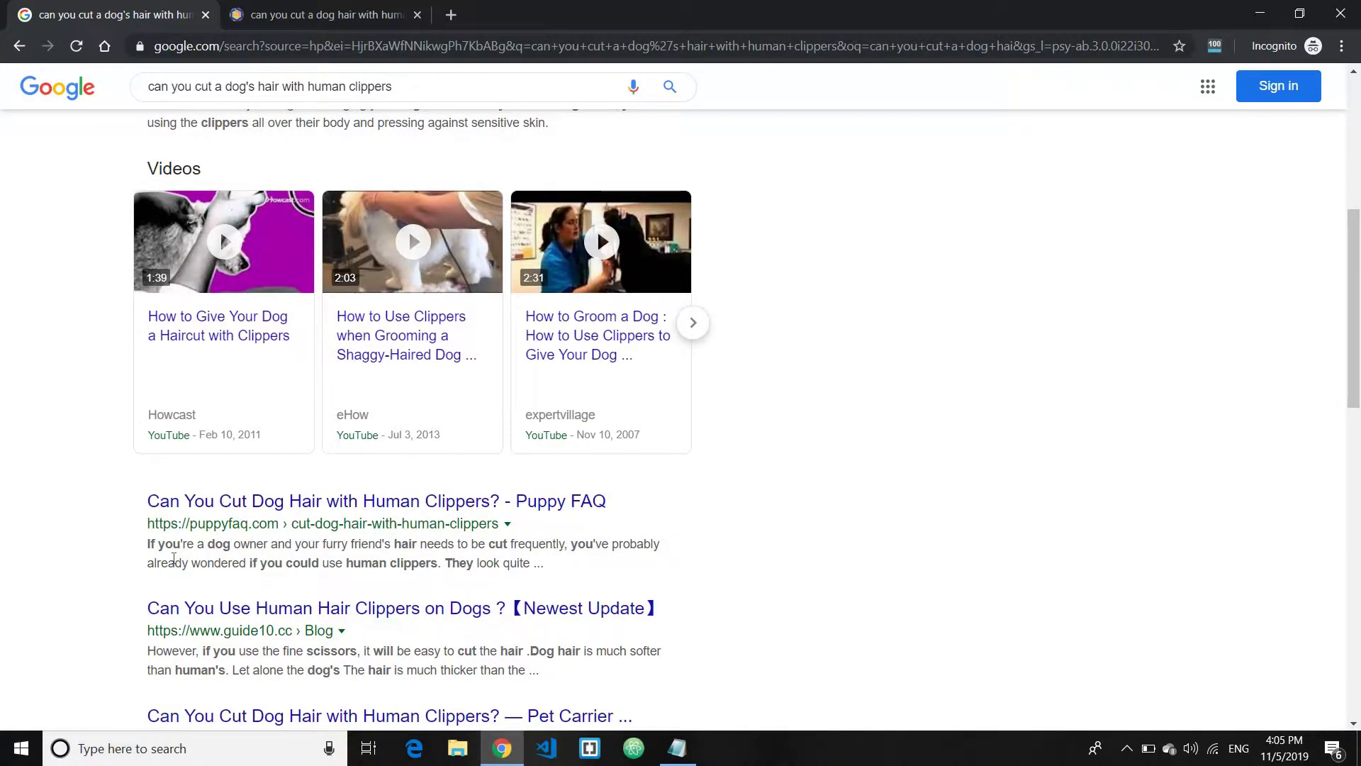
pyautogui.scroll(5, 173, 558)
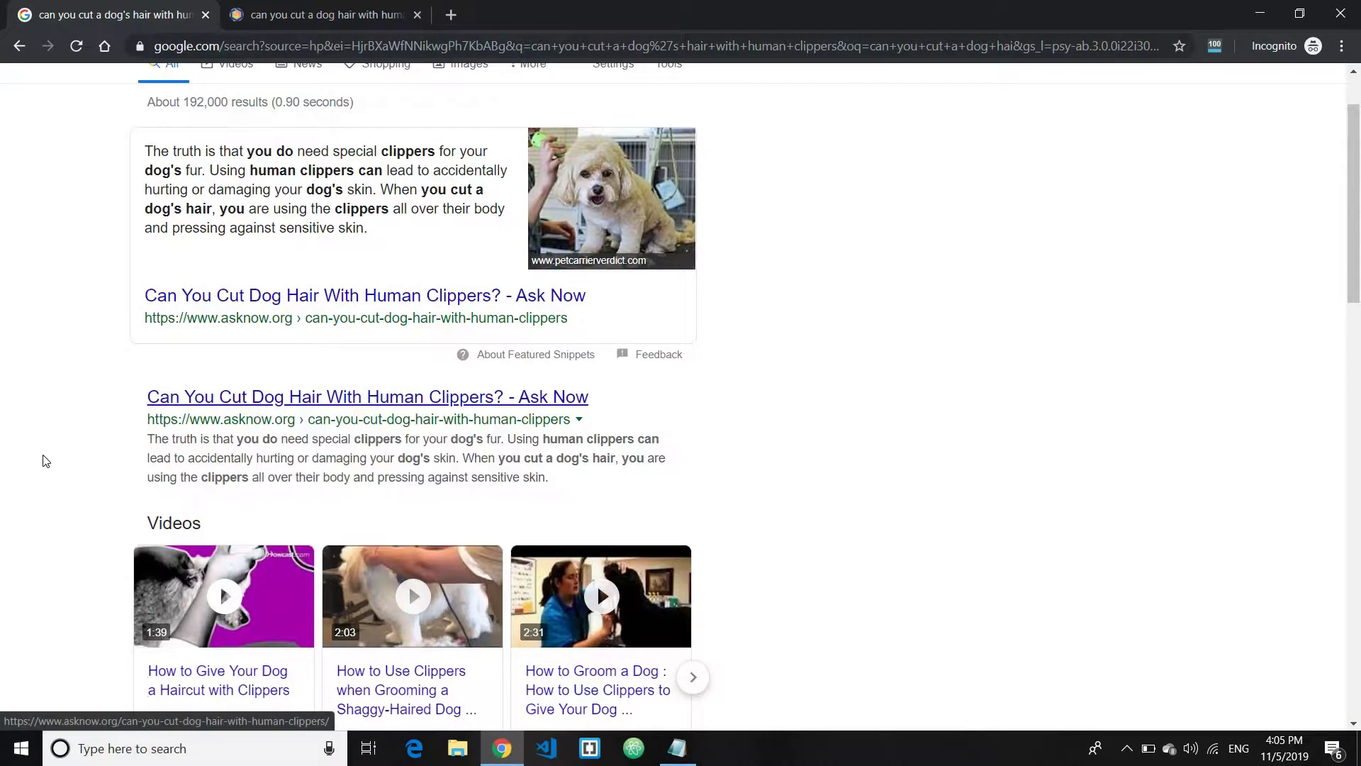
pyautogui.scroll(-7, 44, 461)
pyautogui.rightClick(228, 341)
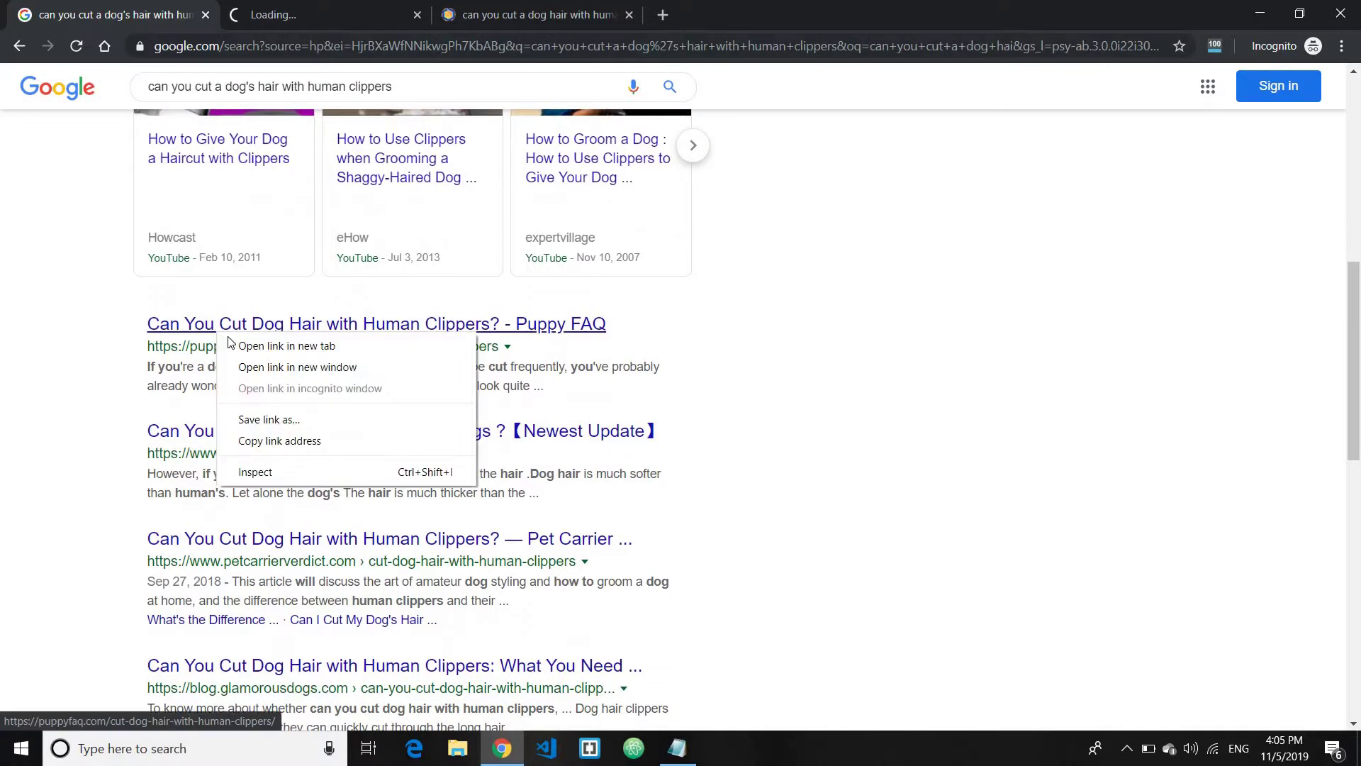
pyautogui.click(234, 346)
pyautogui.rightClick(265, 430)
pyautogui.click(283, 443)
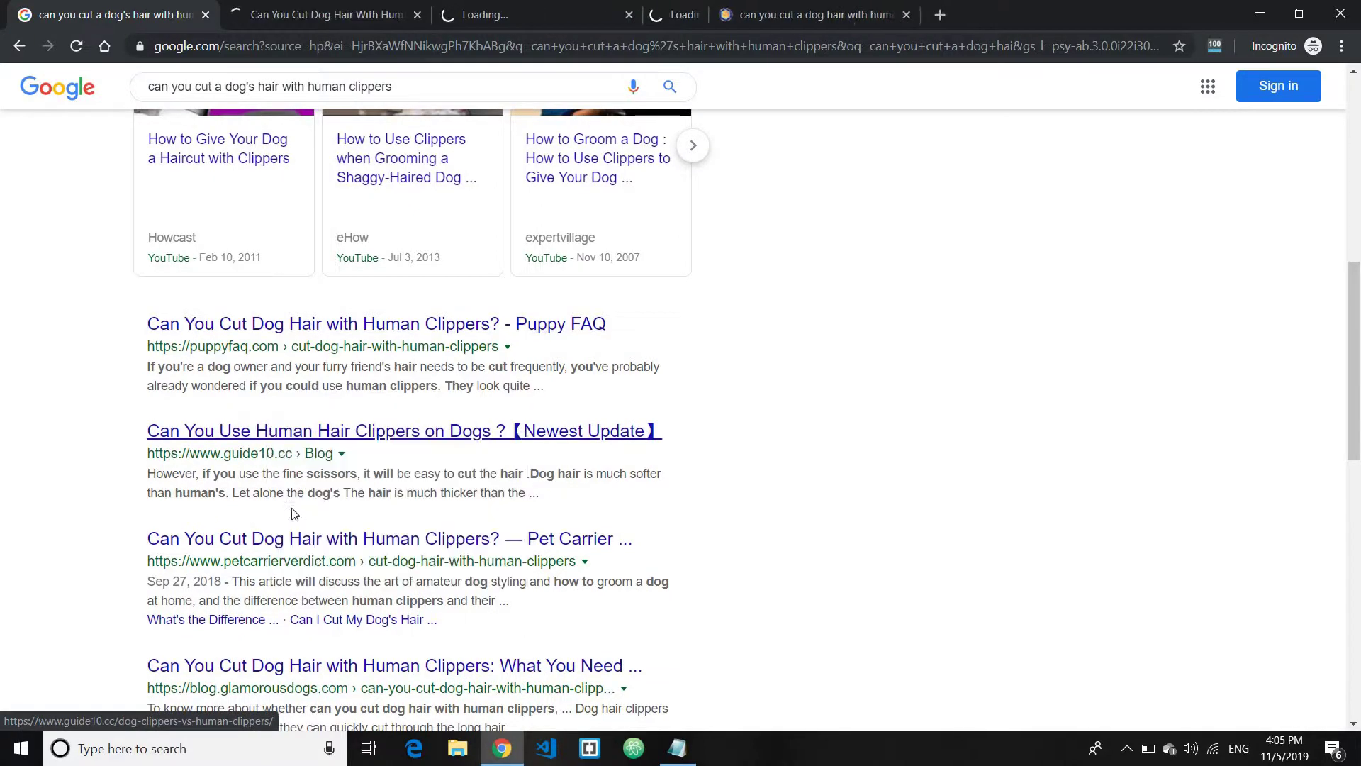
# Open the Pet Carrier Verdict and Glamorous Dogs search results in separate new tabs.
pyautogui.rightClick(300, 546)
pyautogui.click(319, 559)
pyautogui.scroll(-2, 267, 562)
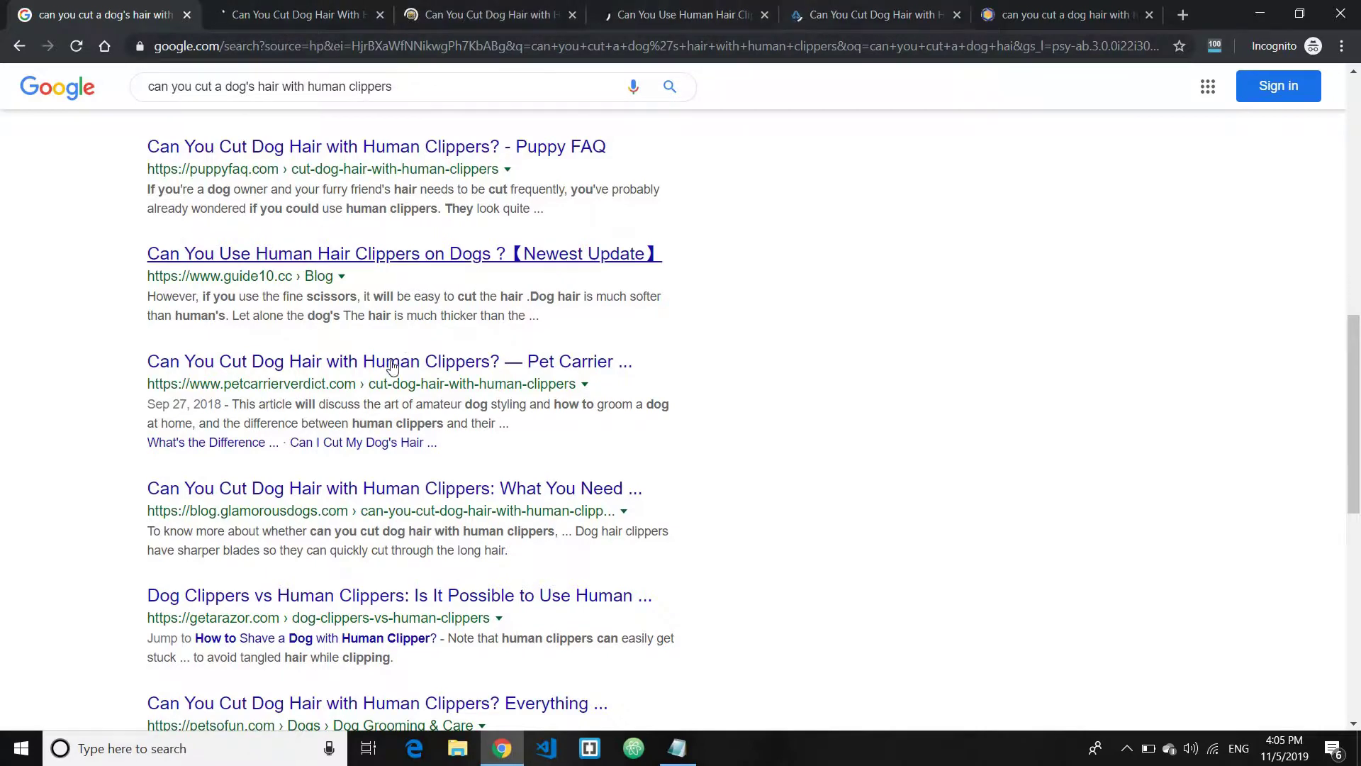
pyautogui.rightClick(355, 485)
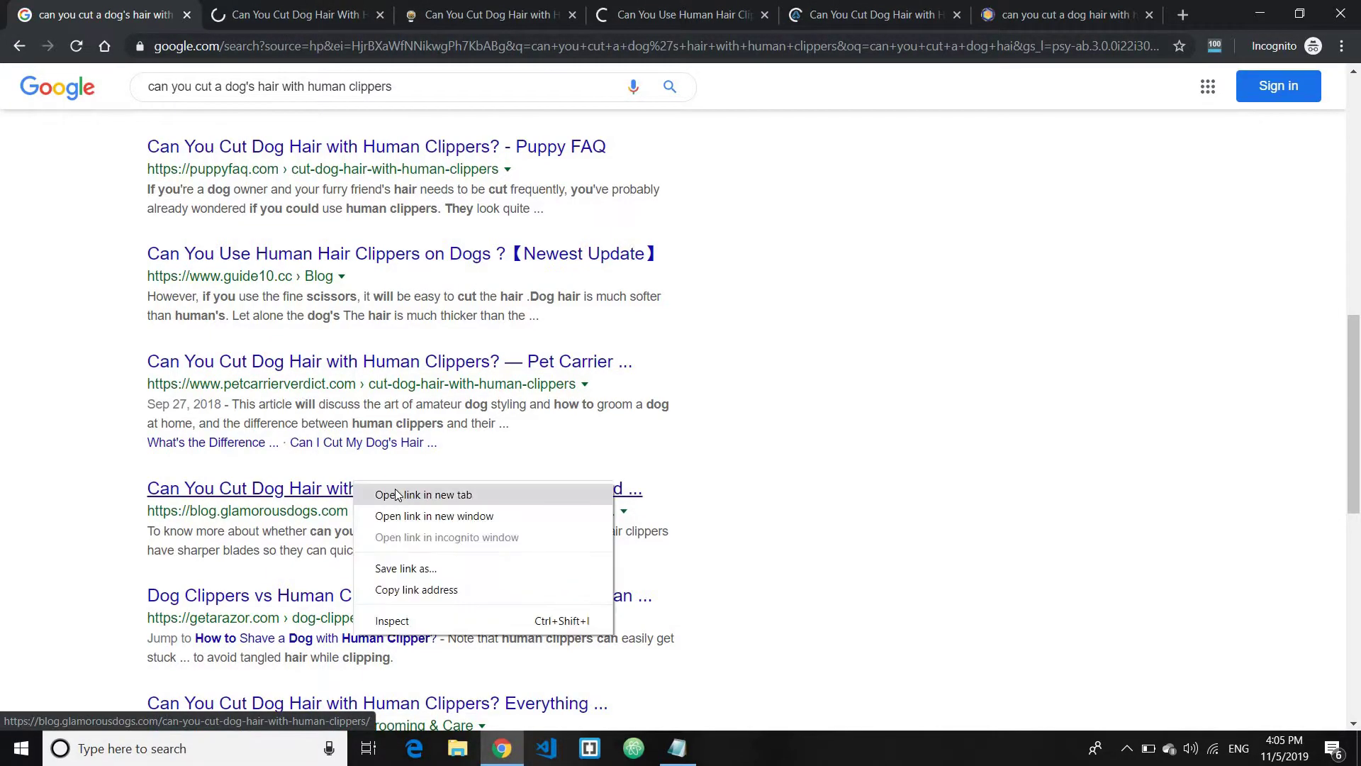
pyautogui.click(397, 494)
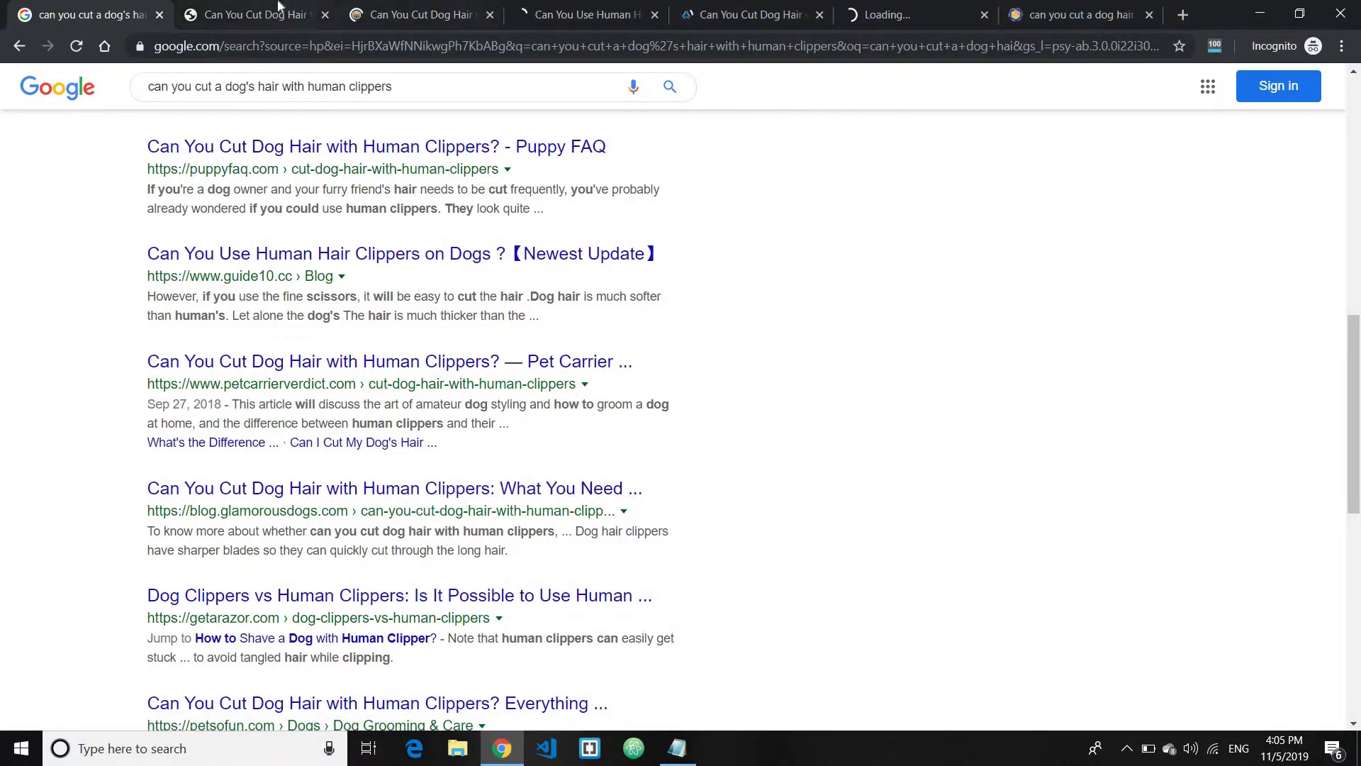
# Skim the Ask Now article on cutting dog hair with human clippers and compare it with its featured search result.
pyautogui.click(279, 6)
pyautogui.scroll(-9, 498, 389)
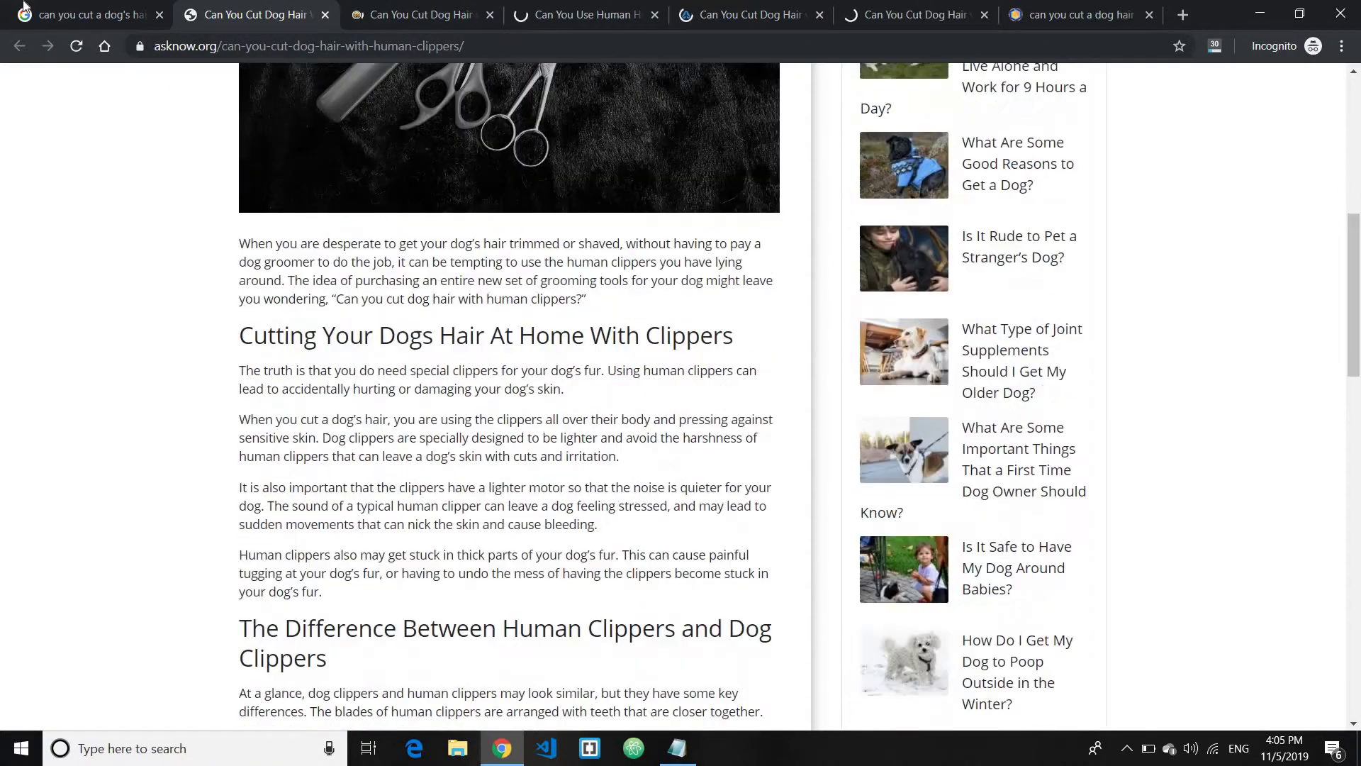
pyautogui.scroll(10, 137, 146)
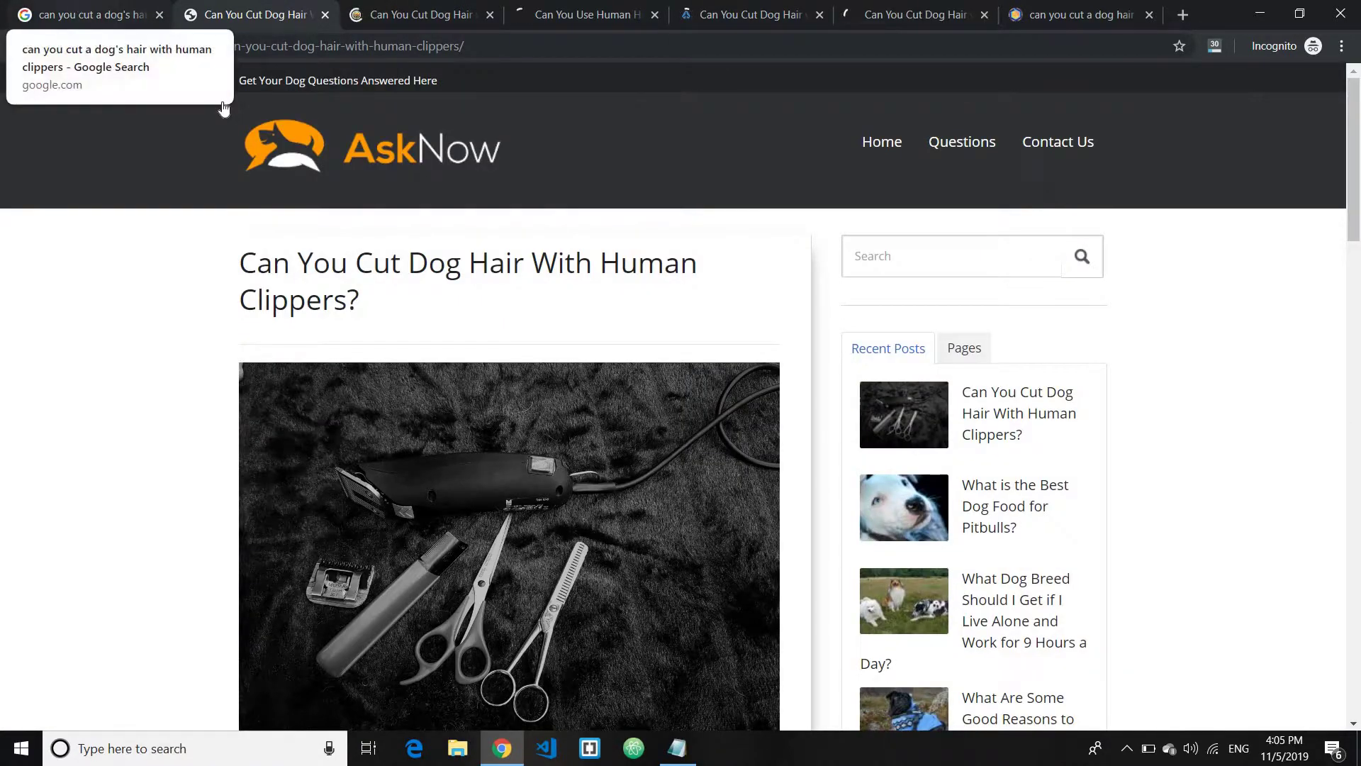
pyautogui.click(89, 14)
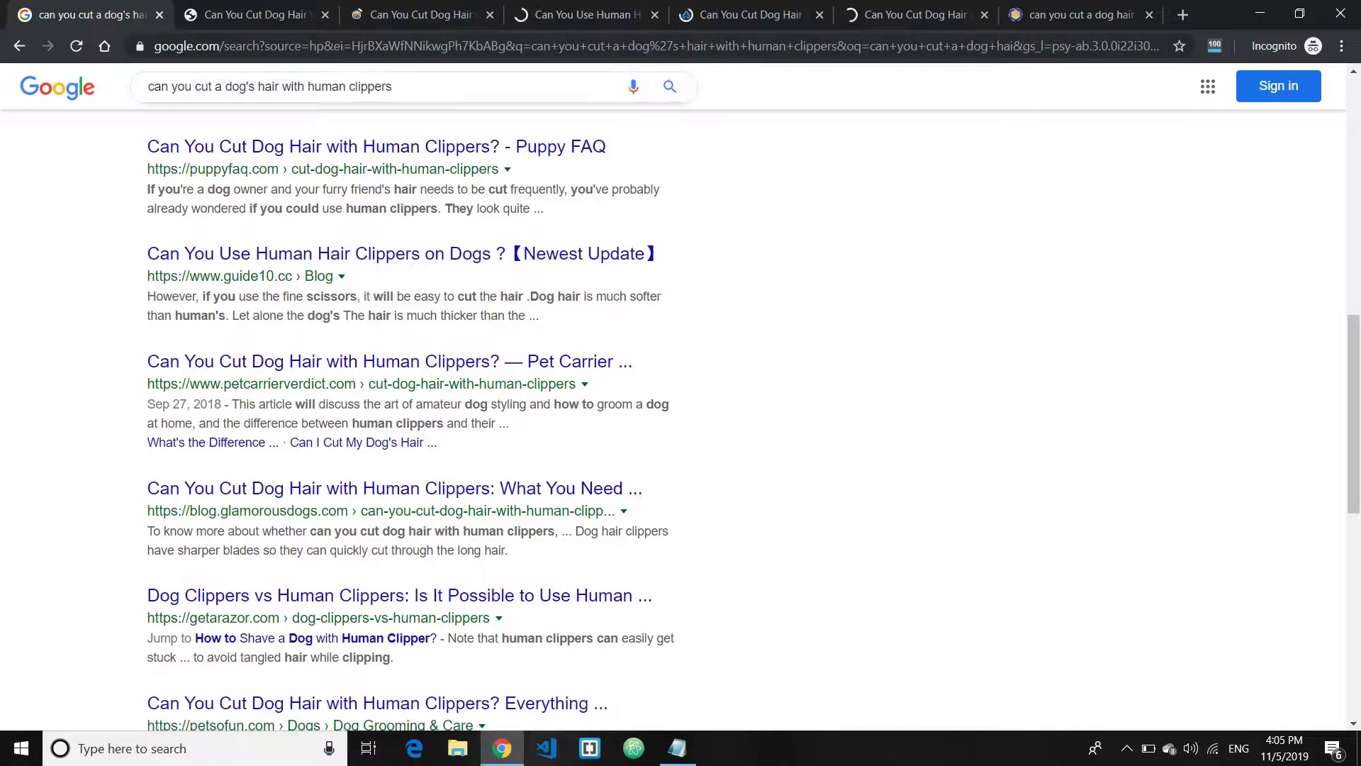
pyautogui.scroll(10, 352, 368)
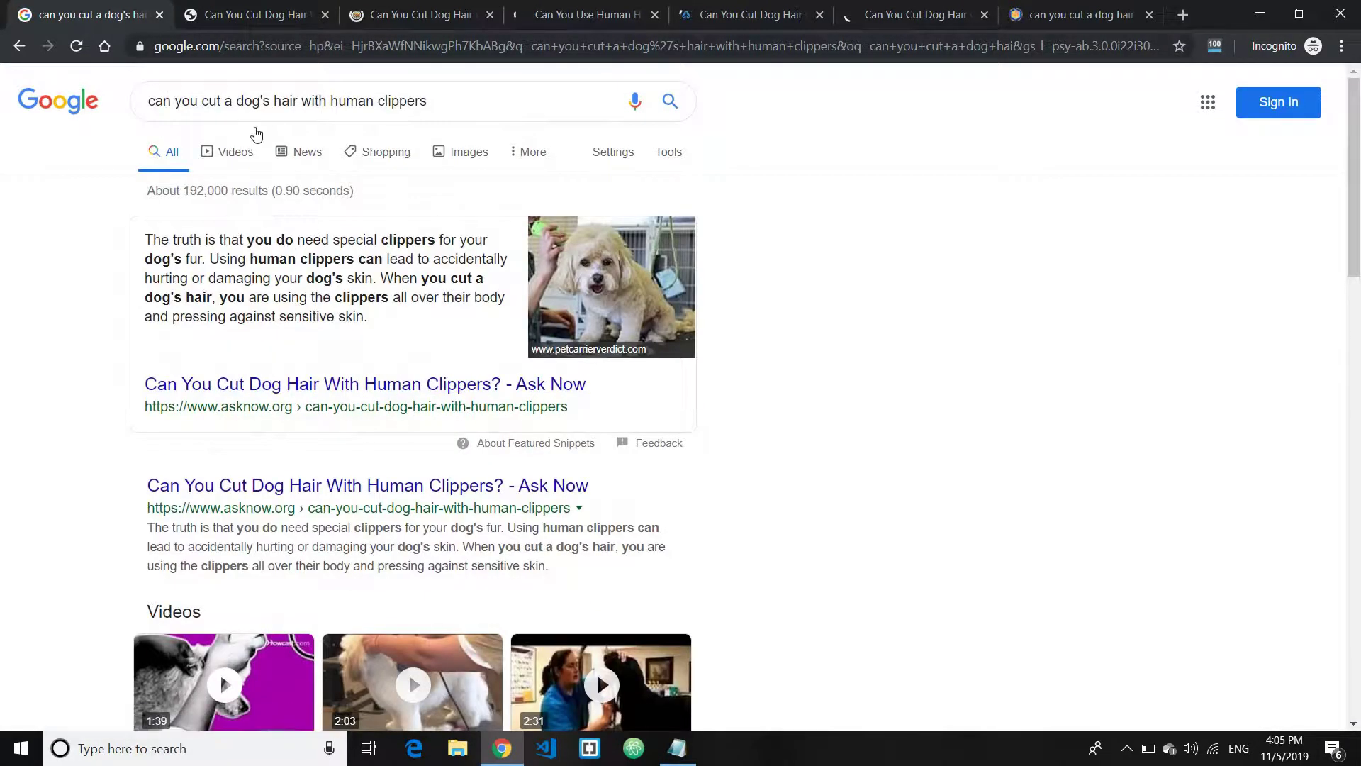
pyautogui.hotkey('ctrl', 'Tab')
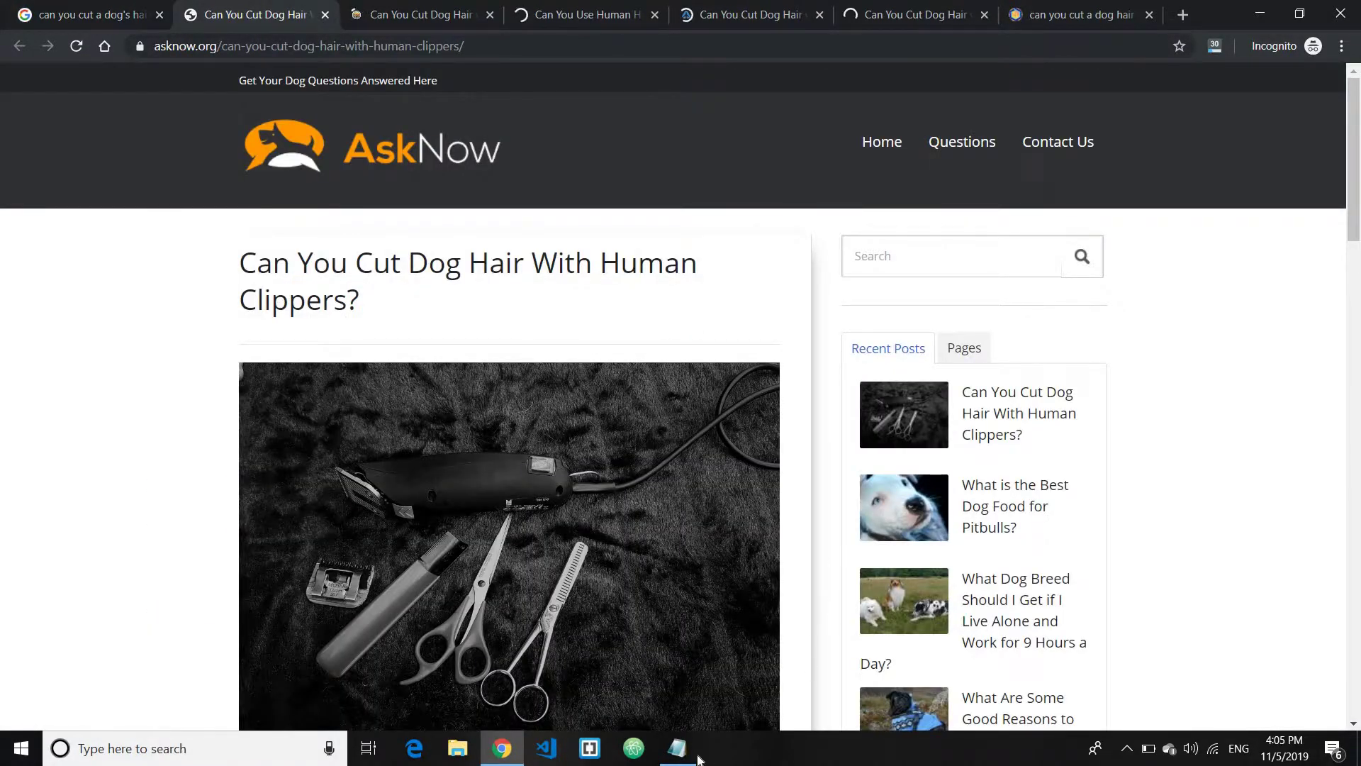
# Switch to Notepad, move its window aside, and write the heading "Content overview:" followed by a "Topic:" label after a blank line.
pyautogui.click(677, 748)
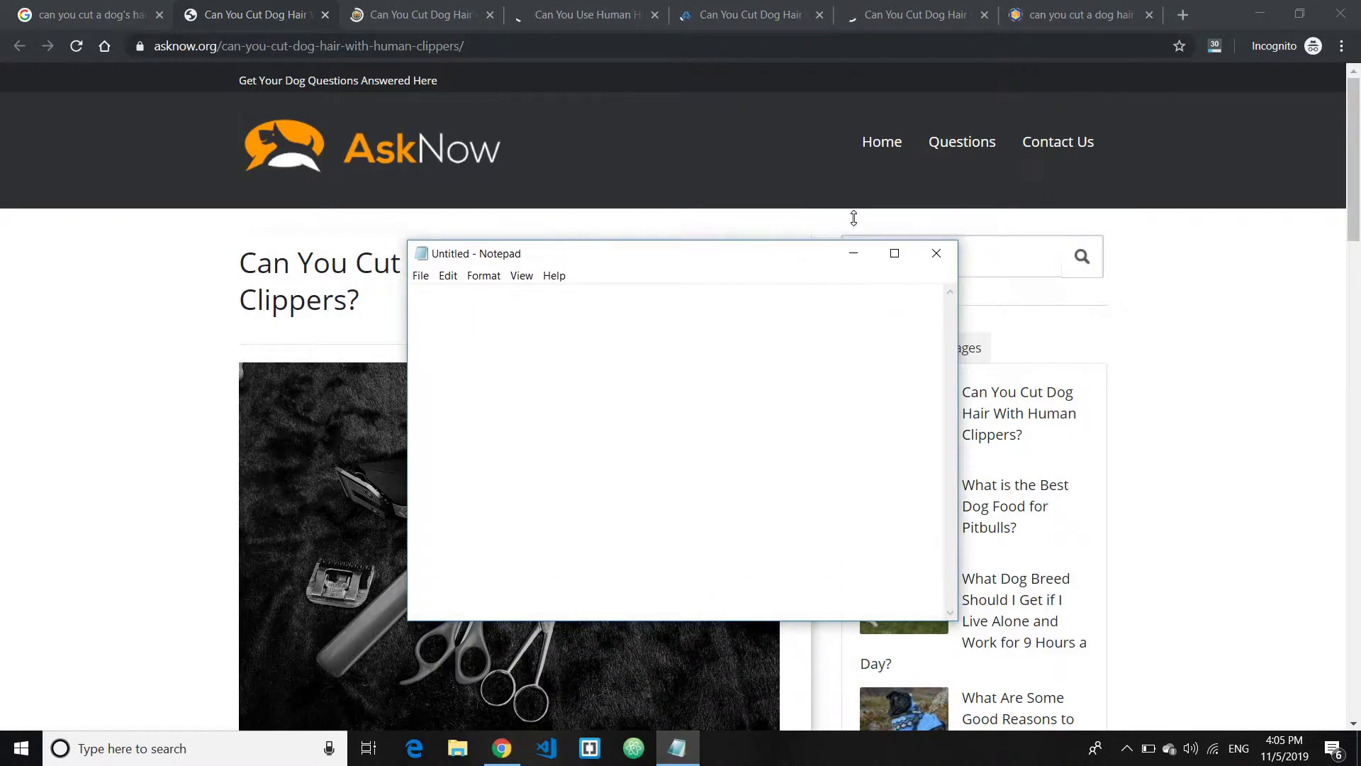
pyautogui.moveTo(707, 257); pyautogui.dragTo(973, 183)
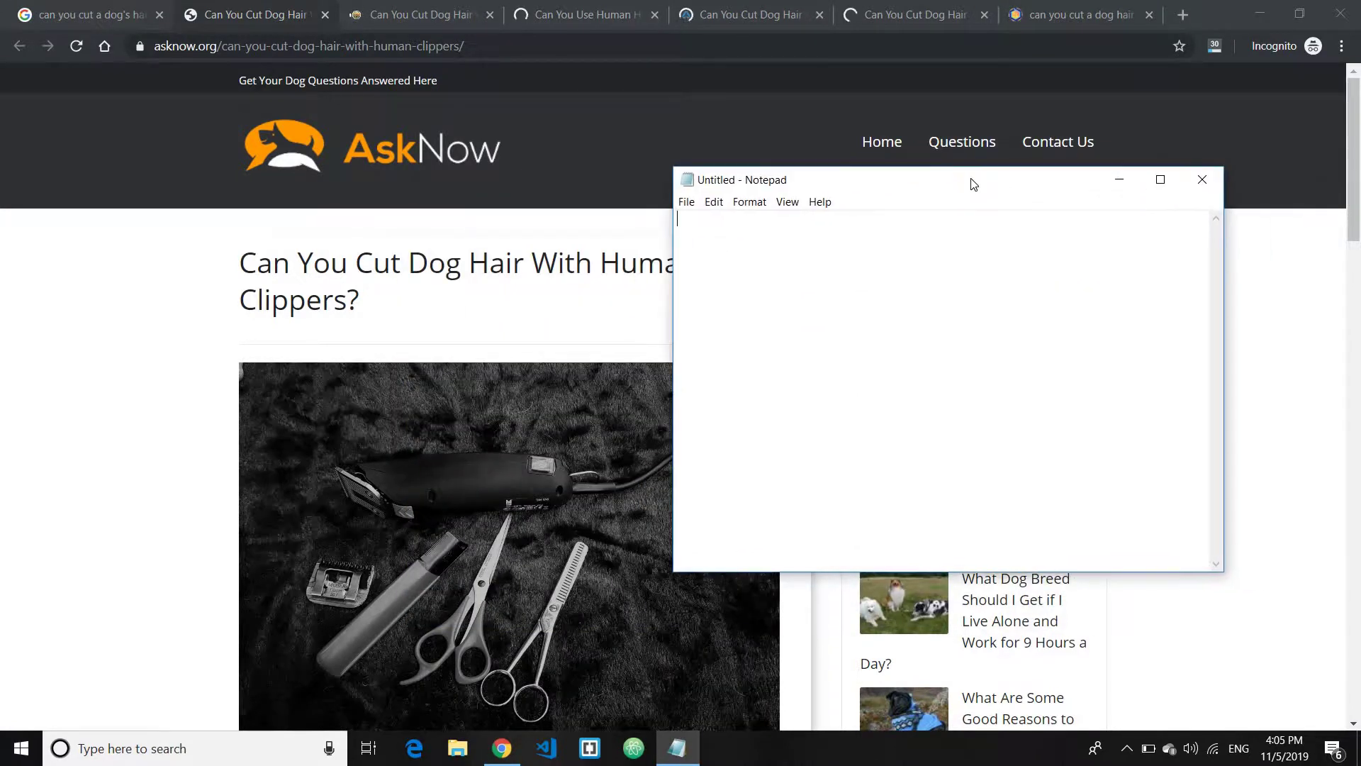
pyautogui.write('Content overview')
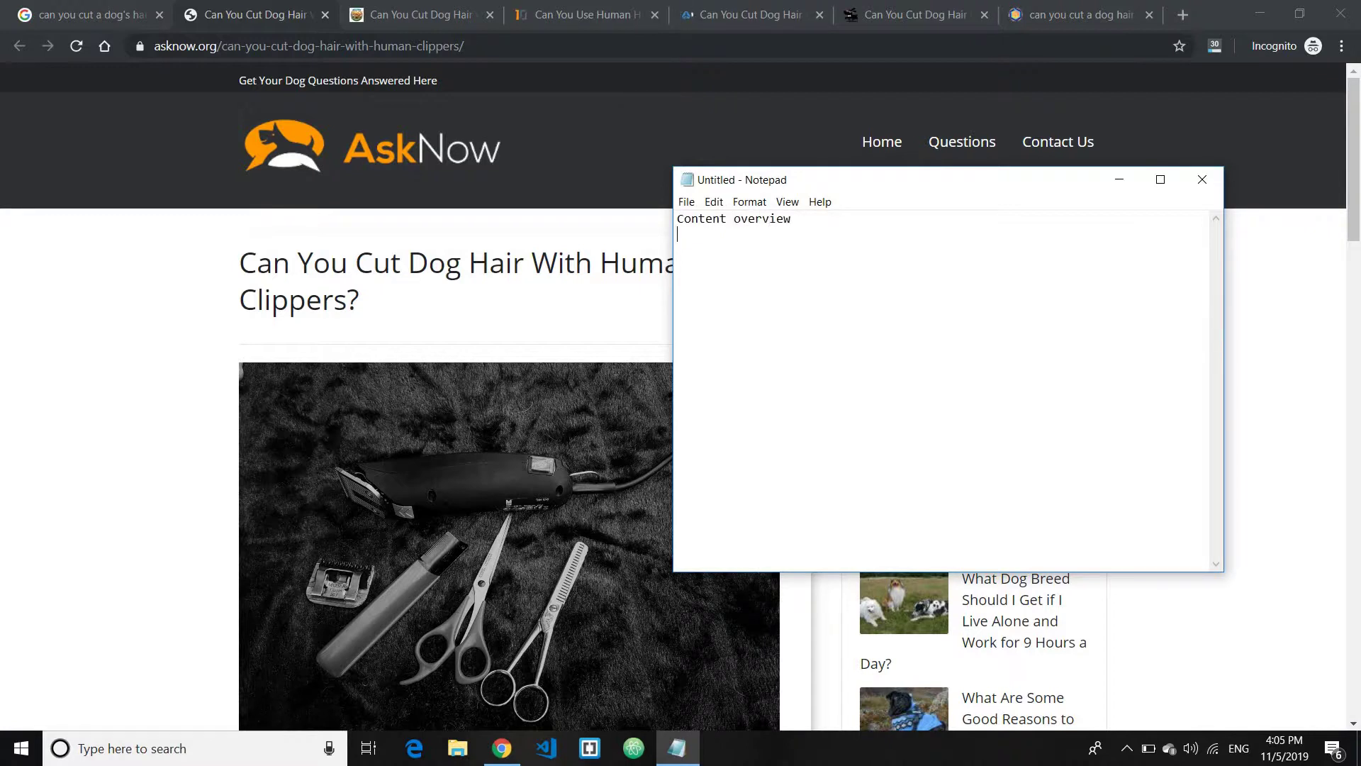
pyautogui.write(':')
pyautogui.press('Return')
pyautogui.press('Return')
pyautogui.write('Topic:')
# Copy the full Google search query and paste it after the "Topic:" label in the Notepad document.
pyautogui.click(114, 11)
pyautogui.click(383, 100)
pyautogui.hotkey('ctrl', 'c')
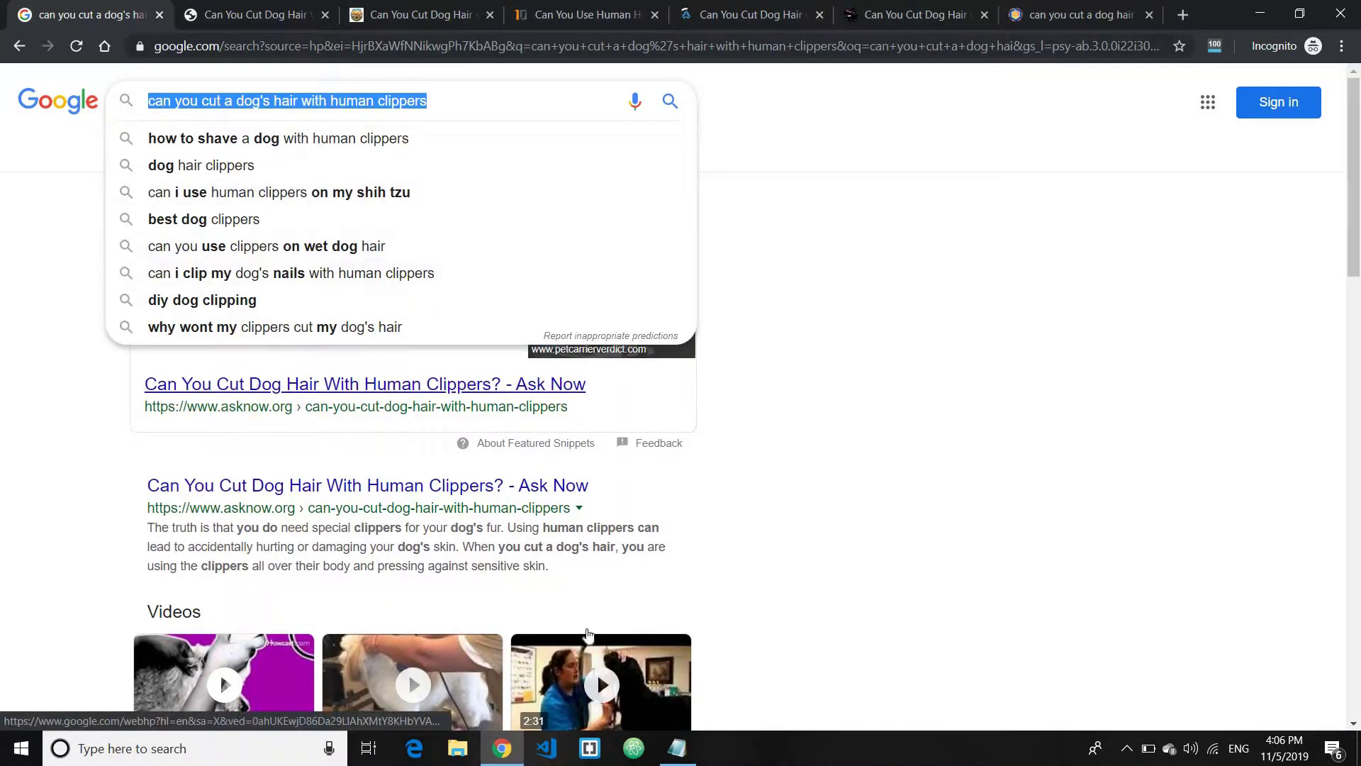
pyautogui.click(677, 748)
pyautogui.hotkey('ctrl', 'v')
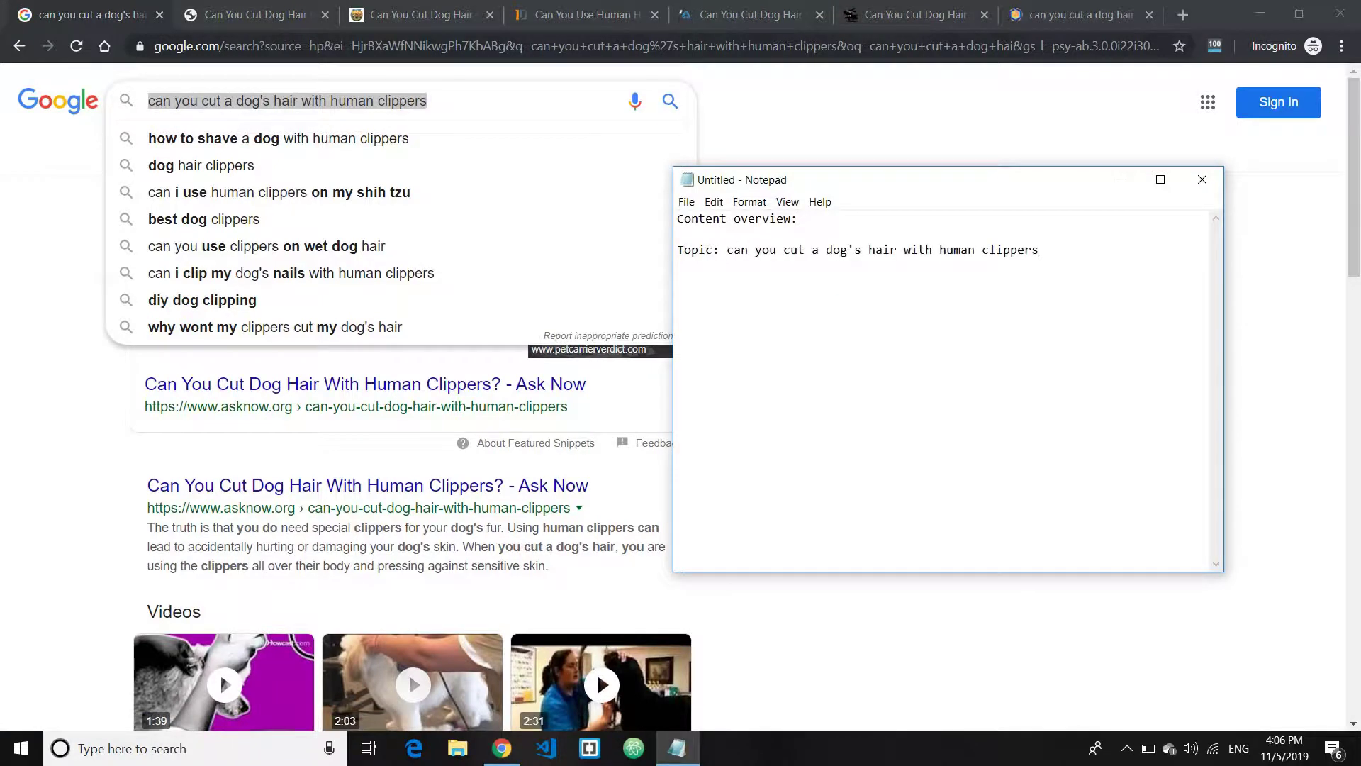
# Add the entry "1.Content Structure -" below the topic, separated by a blank line.
pyautogui.press('Return')
pyautogui.press('Return')
pyautogui.write('1.Content Structure -')
# Switch back to Chrome and examine which pages and videos rank for the dog clipper query.
pyautogui.click(4, 319)
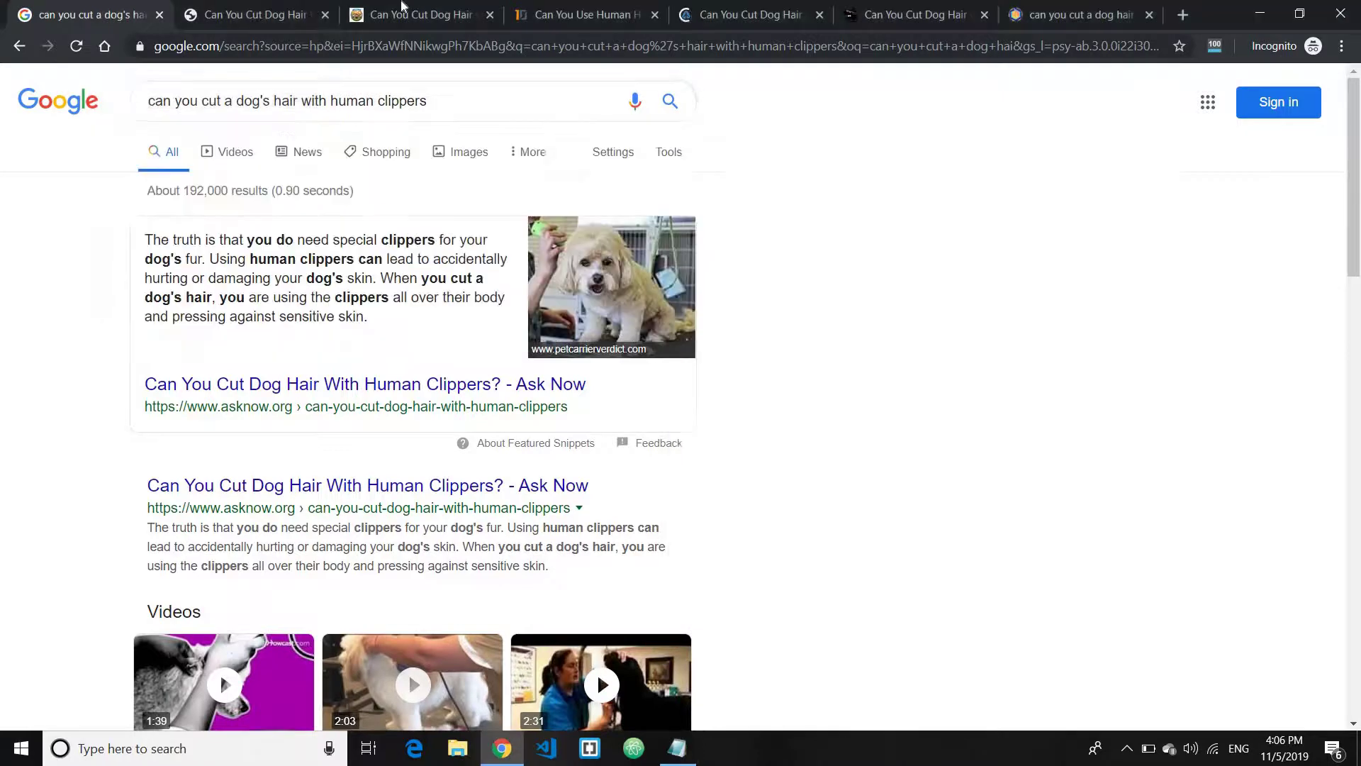
pyautogui.scroll(-4, 305, 382)
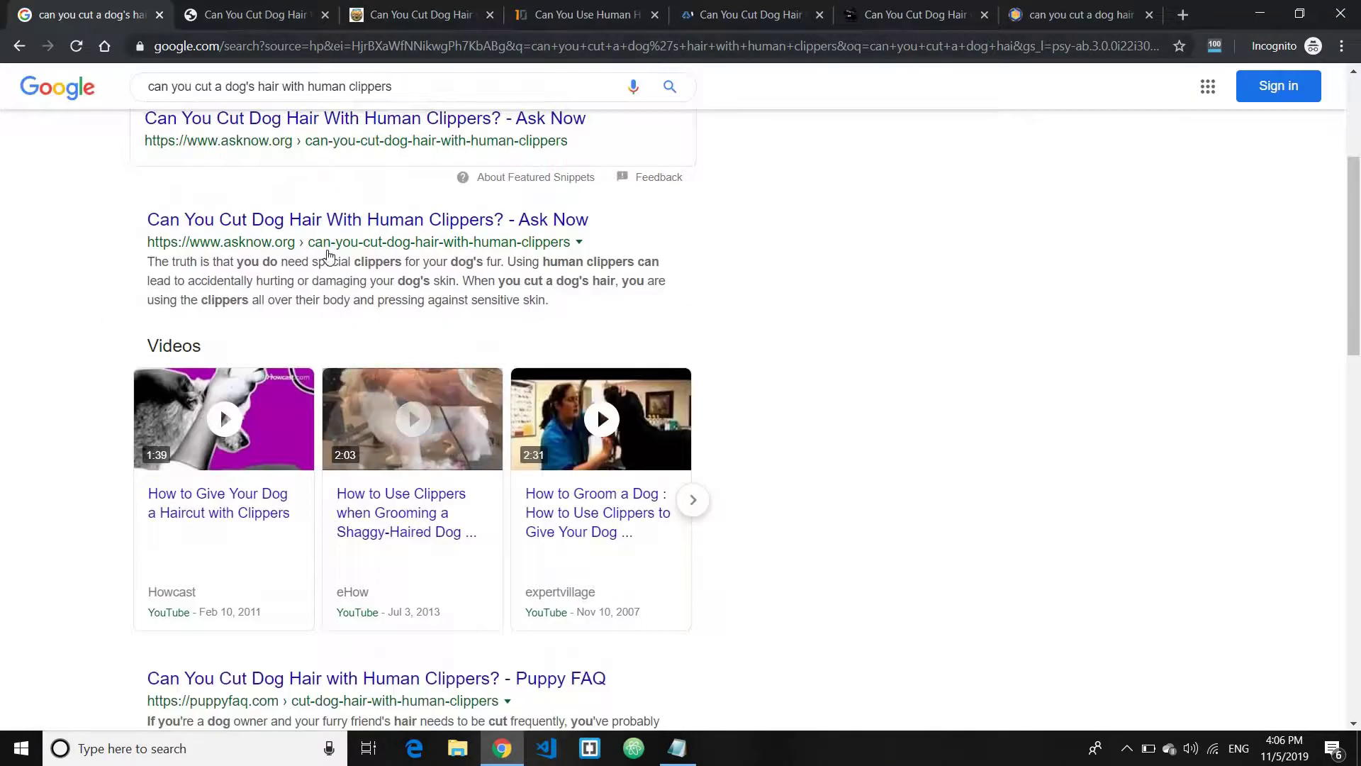
pyautogui.scroll(-8, 319, 426)
pyautogui.scroll(-6, 318, 416)
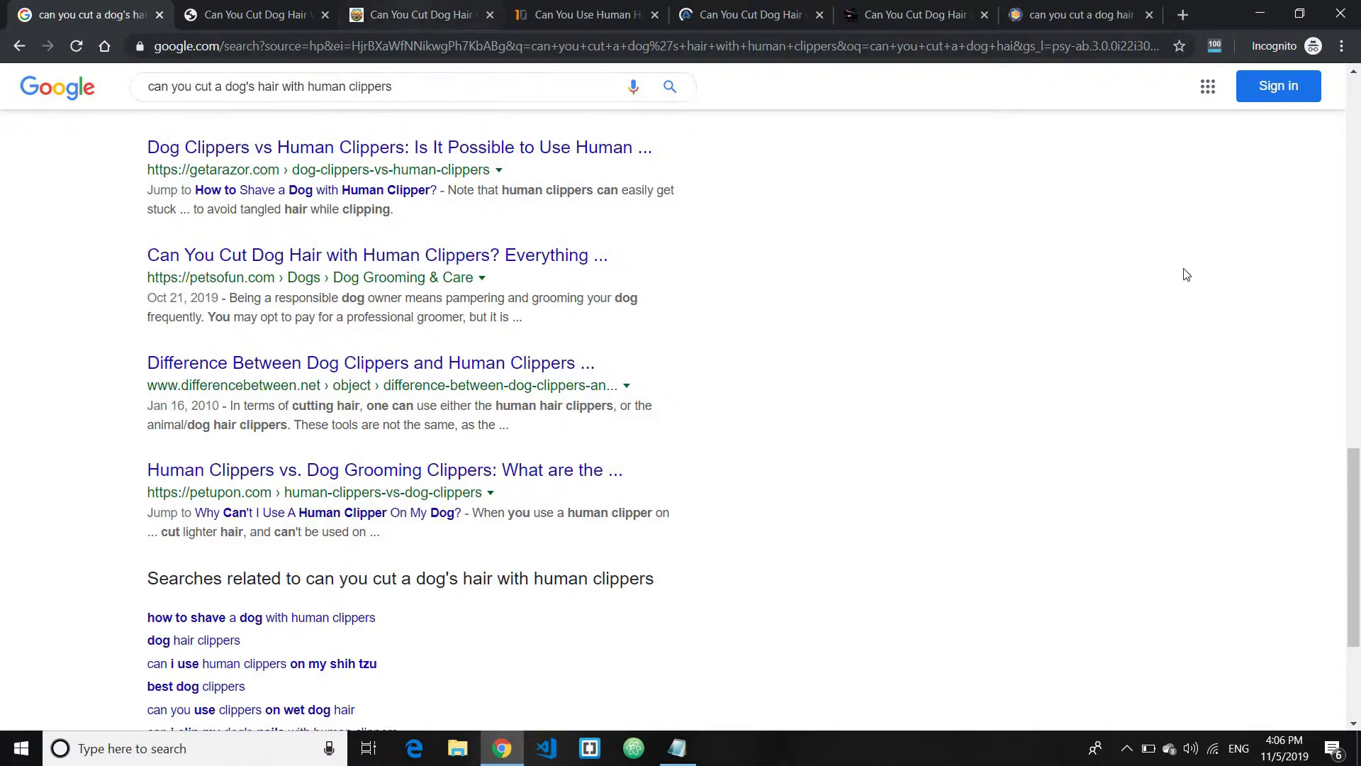
# Examine the Puppy FAQ article's content structure, including its table of contents, section headings and images.
pyautogui.hotkey('ctrl', '3')
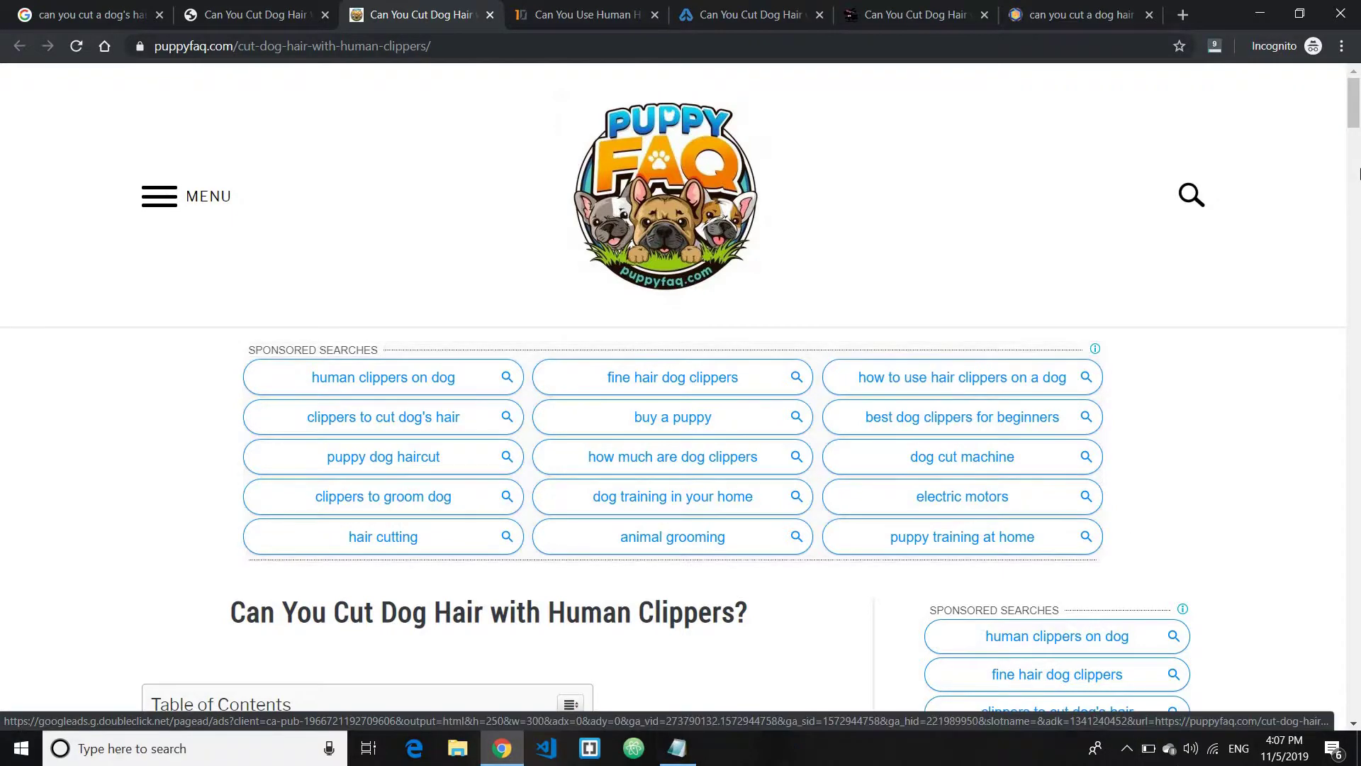
pyautogui.moveTo(1349, 115); pyautogui.dragTo(1351, 151)
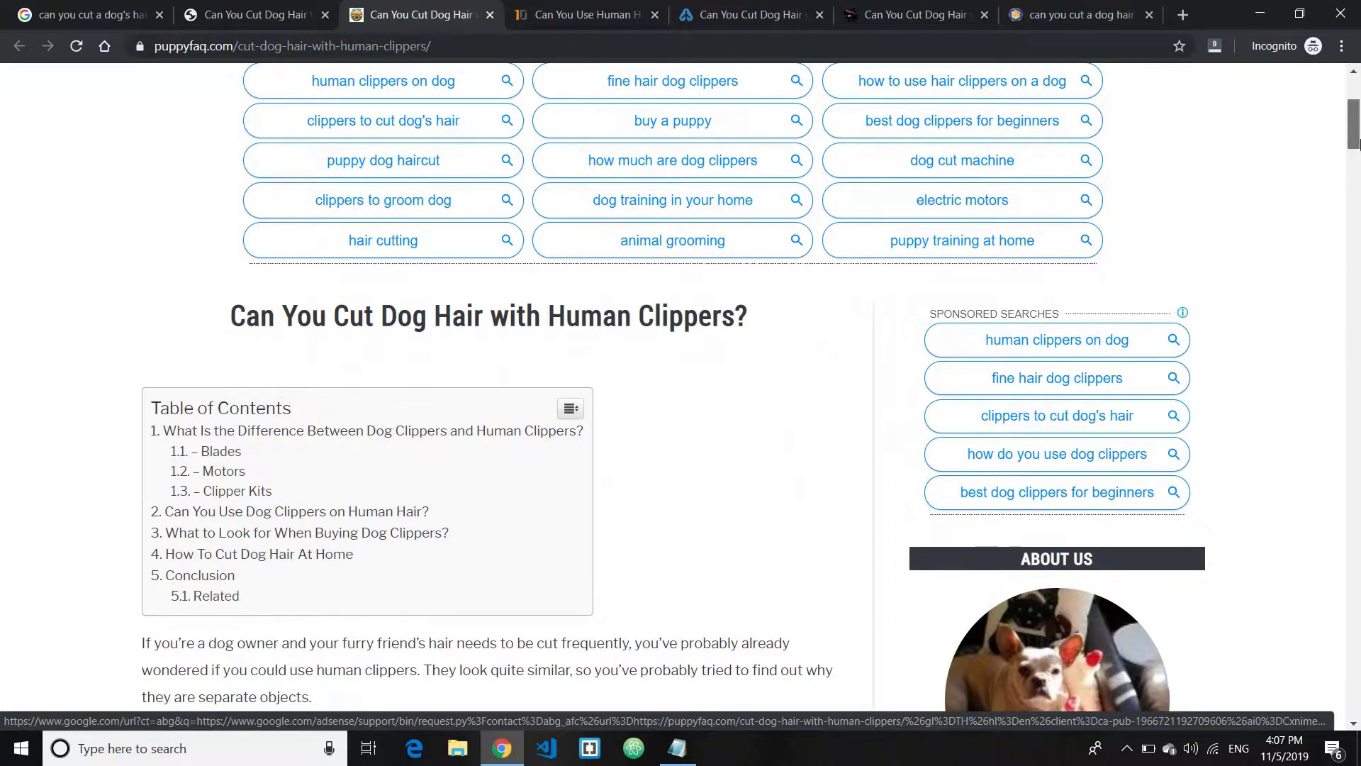
pyautogui.scroll(-10, 1350, 228)
pyautogui.scroll(13, 1352, 184)
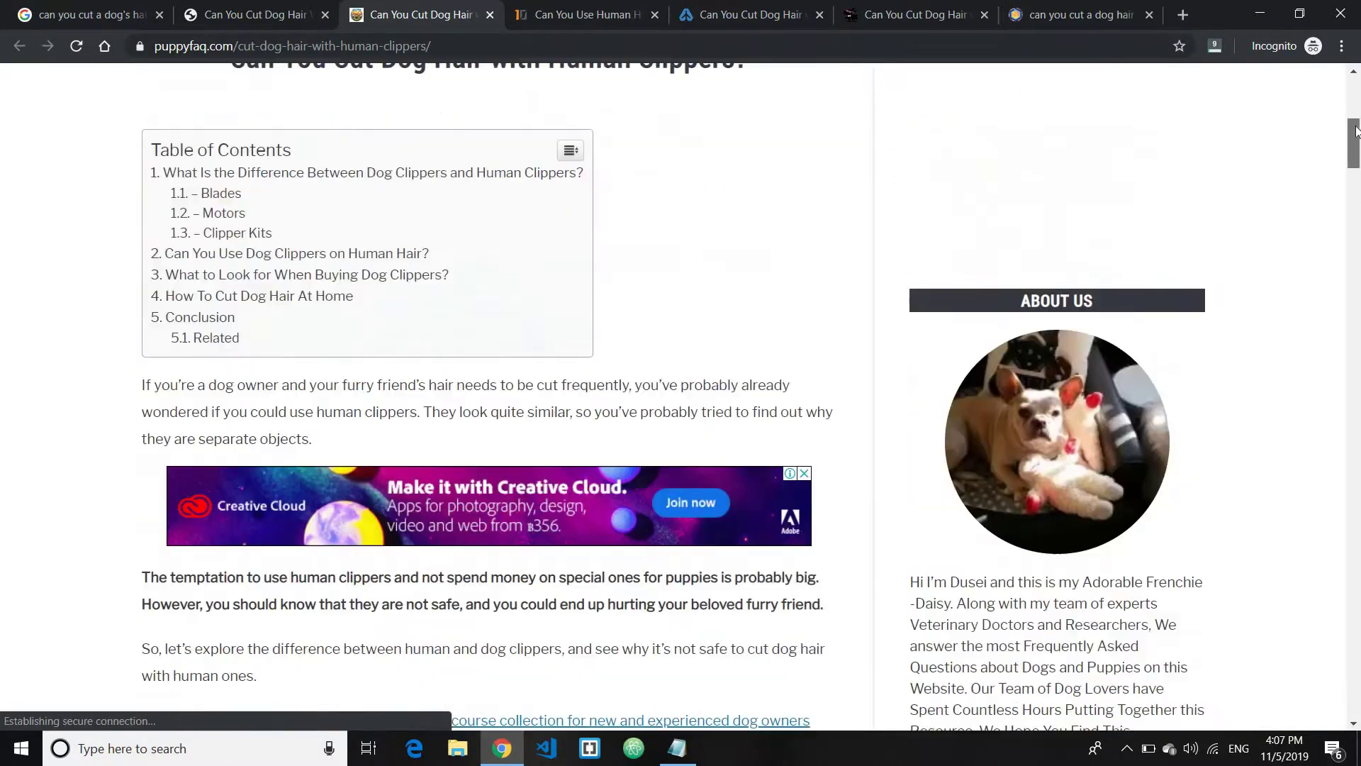
pyautogui.scroll(-3, 1354, 152)
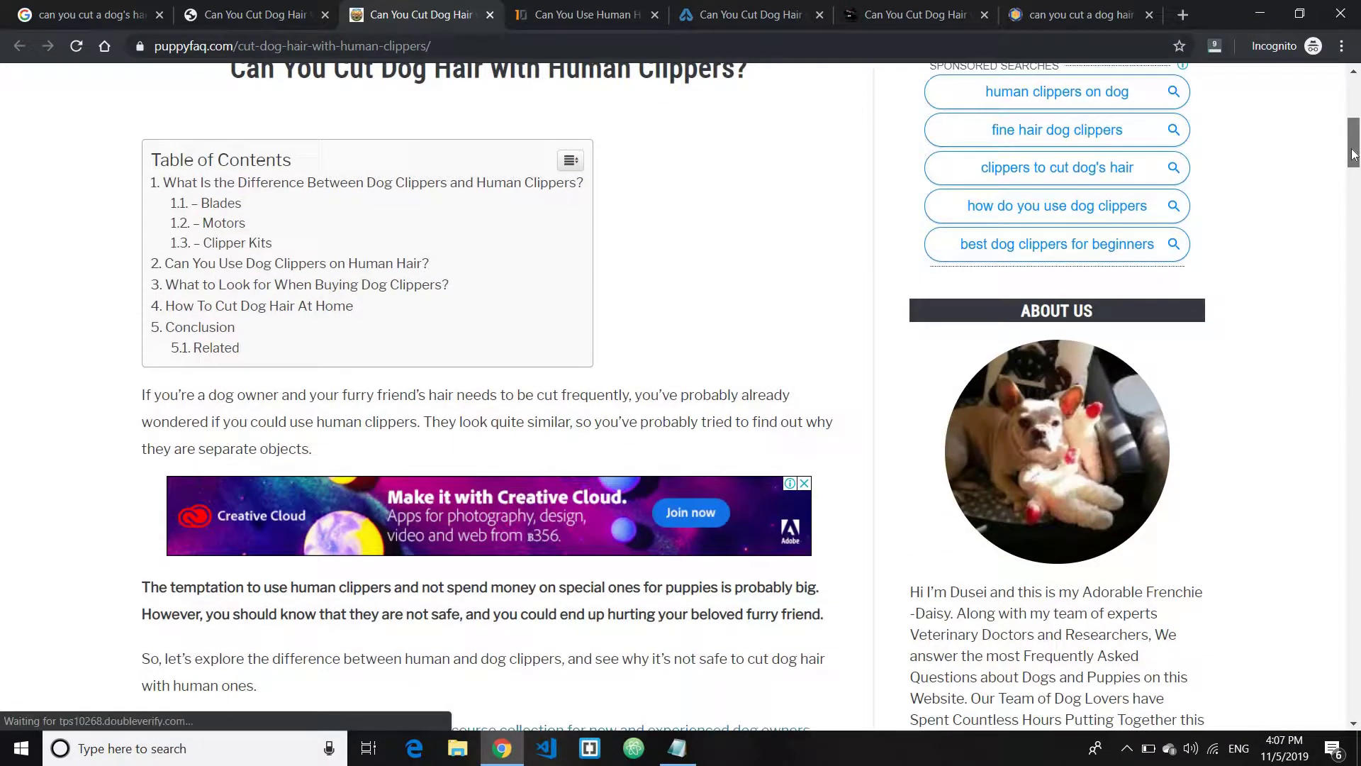
pyautogui.scroll(-15, 1354, 155)
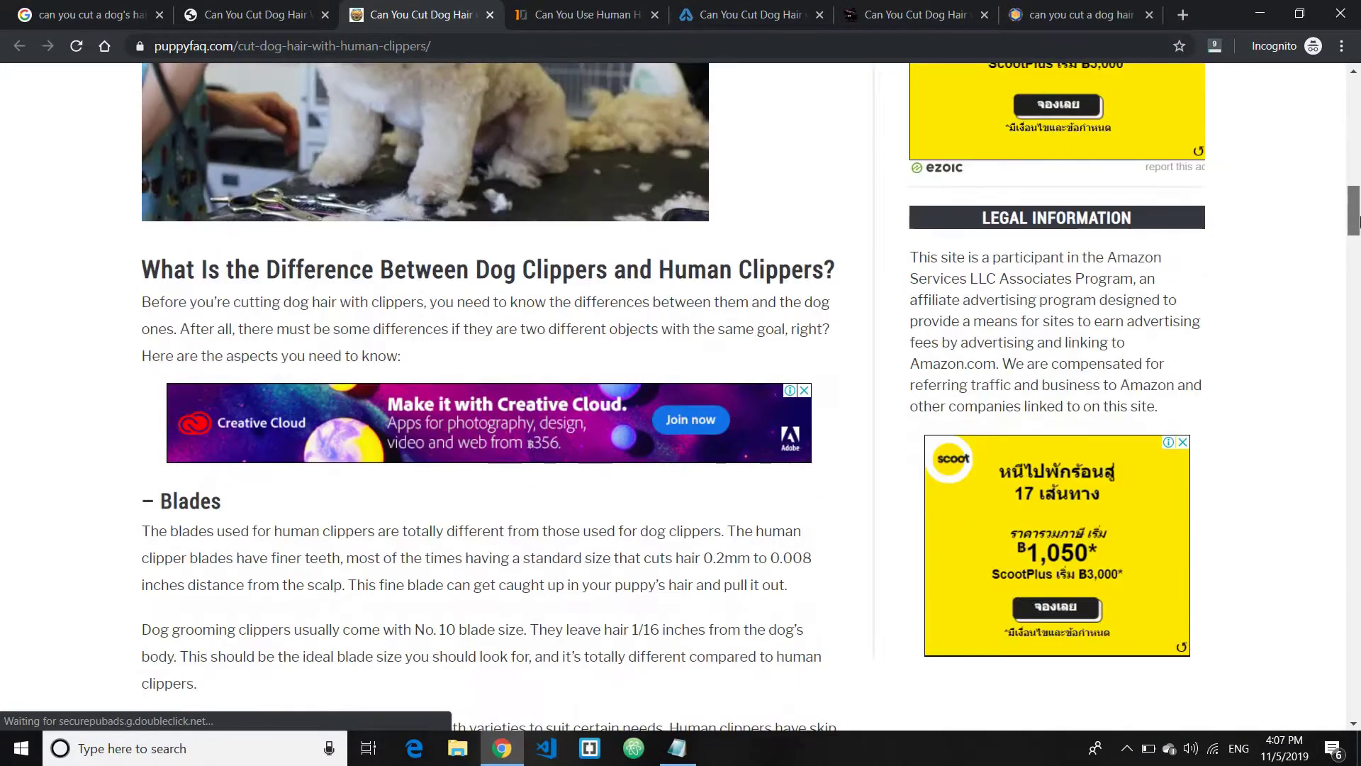
pyautogui.scroll(-20, 1359, 266)
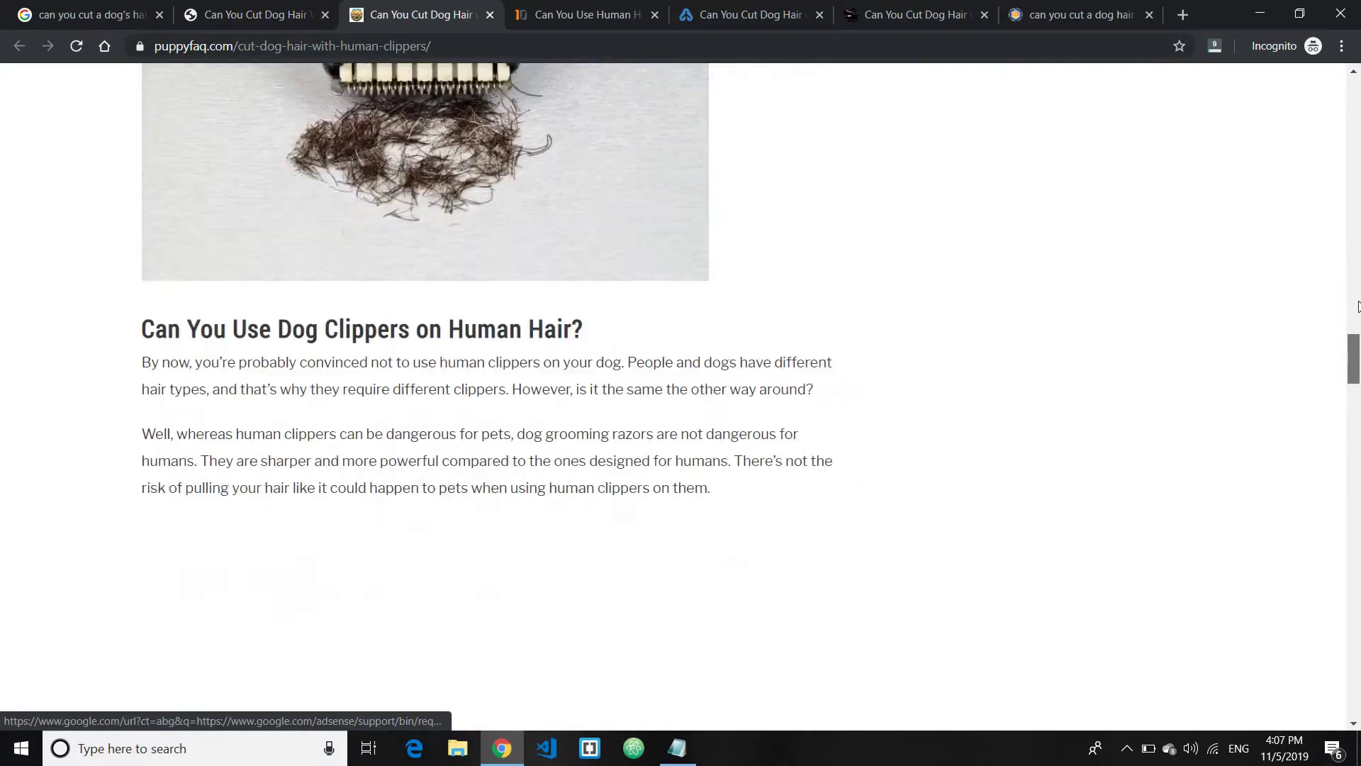
pyautogui.scroll(20, 1257, 111)
pyautogui.scroll(15, 1256, 111)
# Examine the Ask Now article's section headings and compare its layout with the Pet Carrier Verdict page.
pyautogui.click(245, 12)
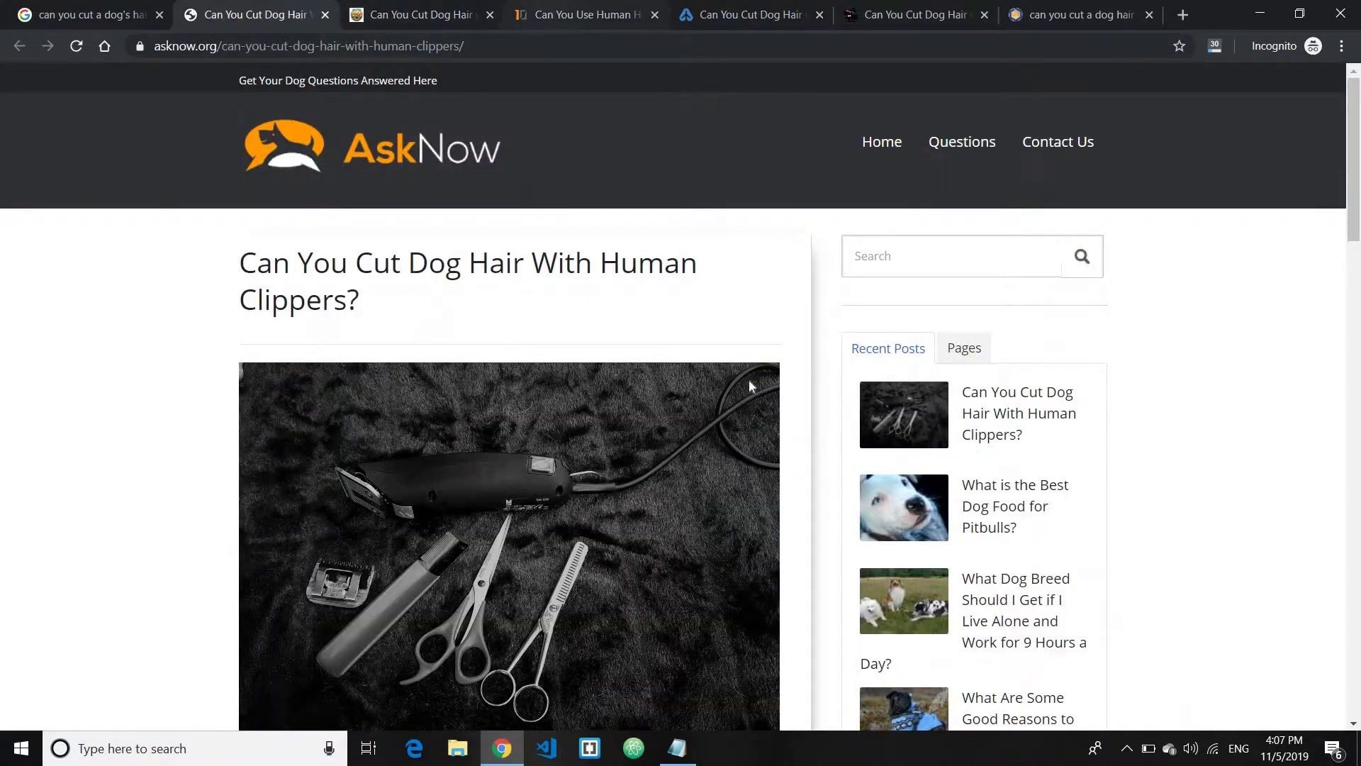
pyautogui.scroll(-6, 855, 295)
pyautogui.scroll(-6, 856, 295)
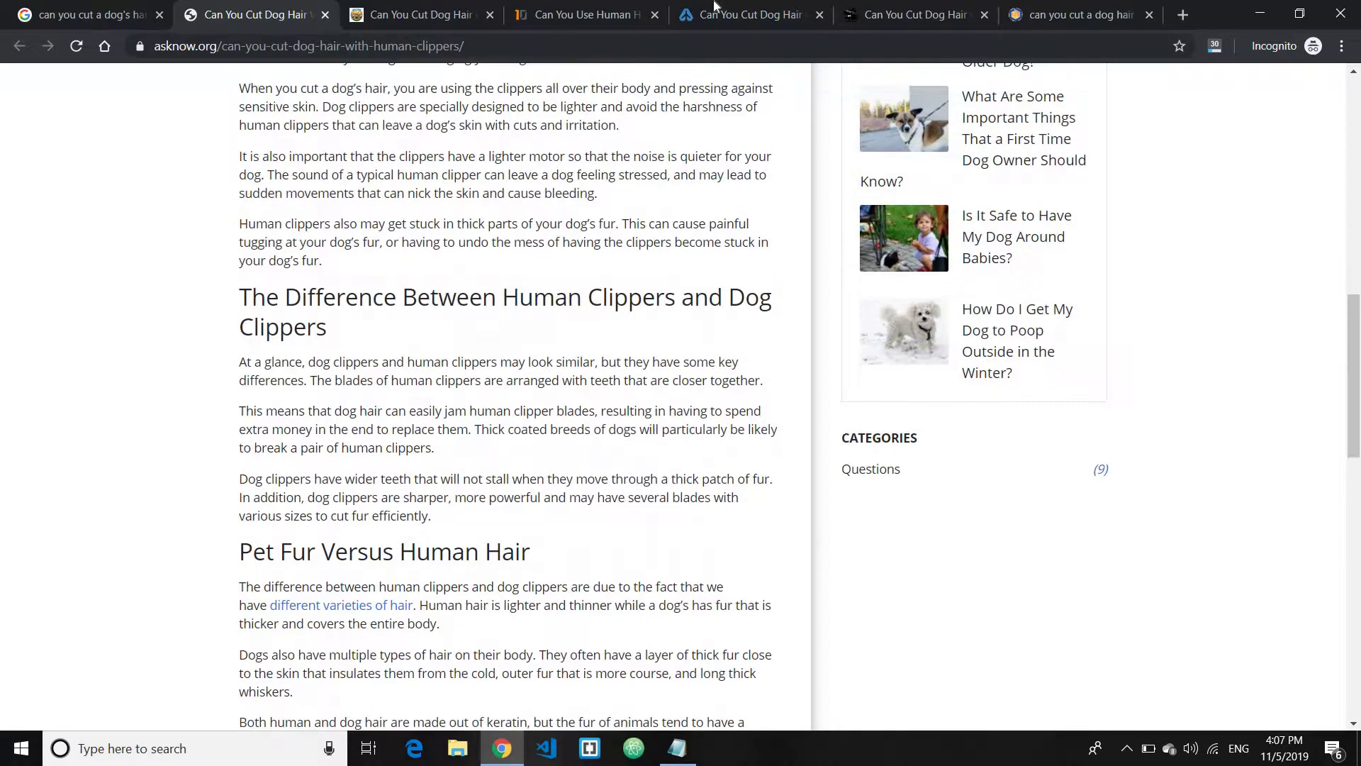
pyautogui.click(745, 14)
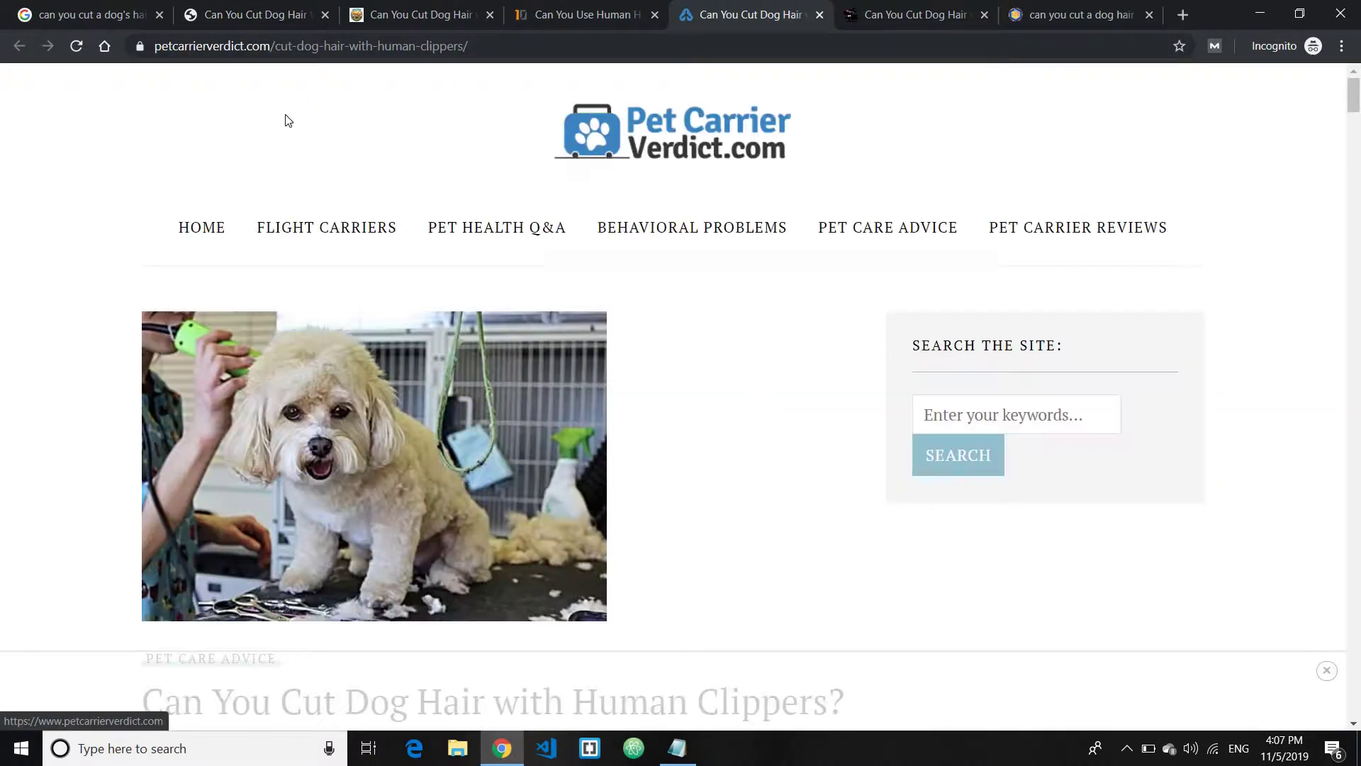
pyautogui.hotkey('ctrl', '2')
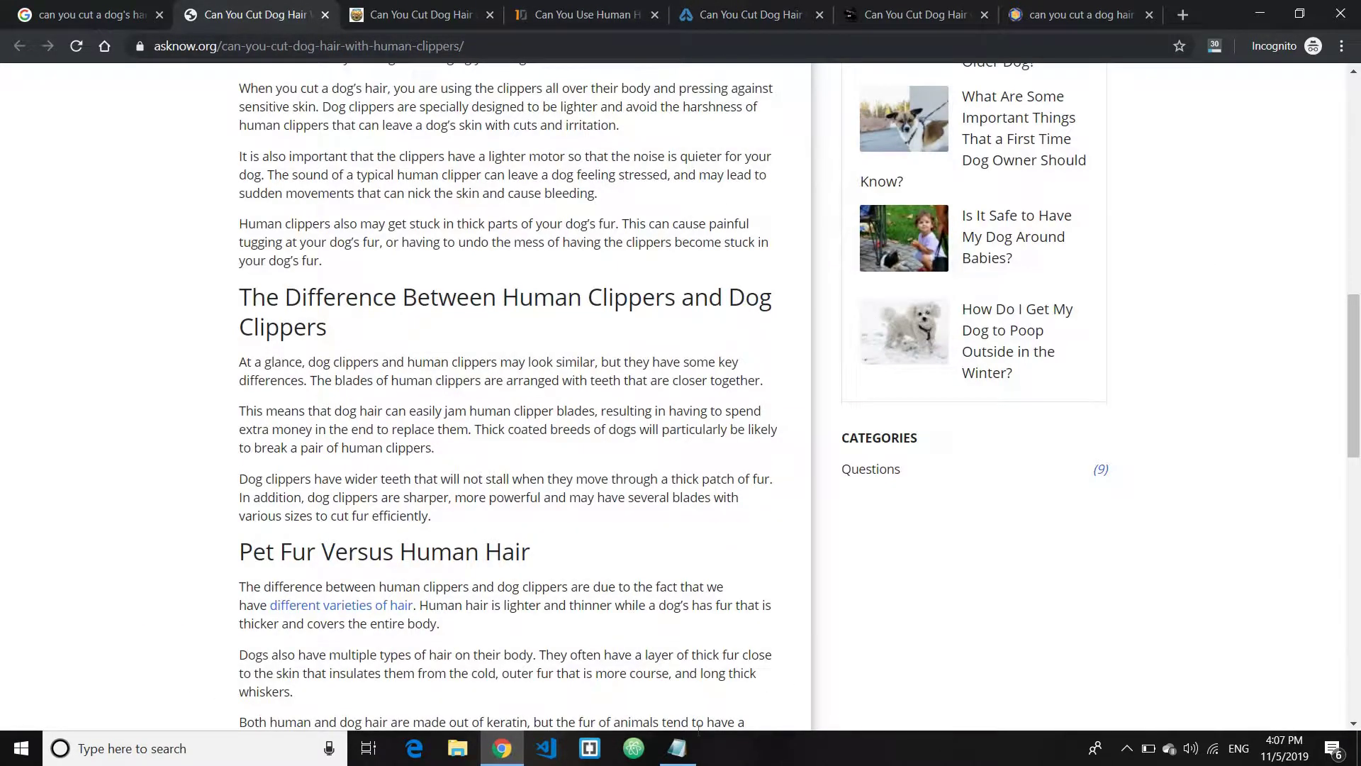
# Switch to Notepad, complete the content structure entry with "Paragraphs", and add the entry "2. Common topics:" below it, separated by a blank line.
pyautogui.hotkey('alt', 'Tab')
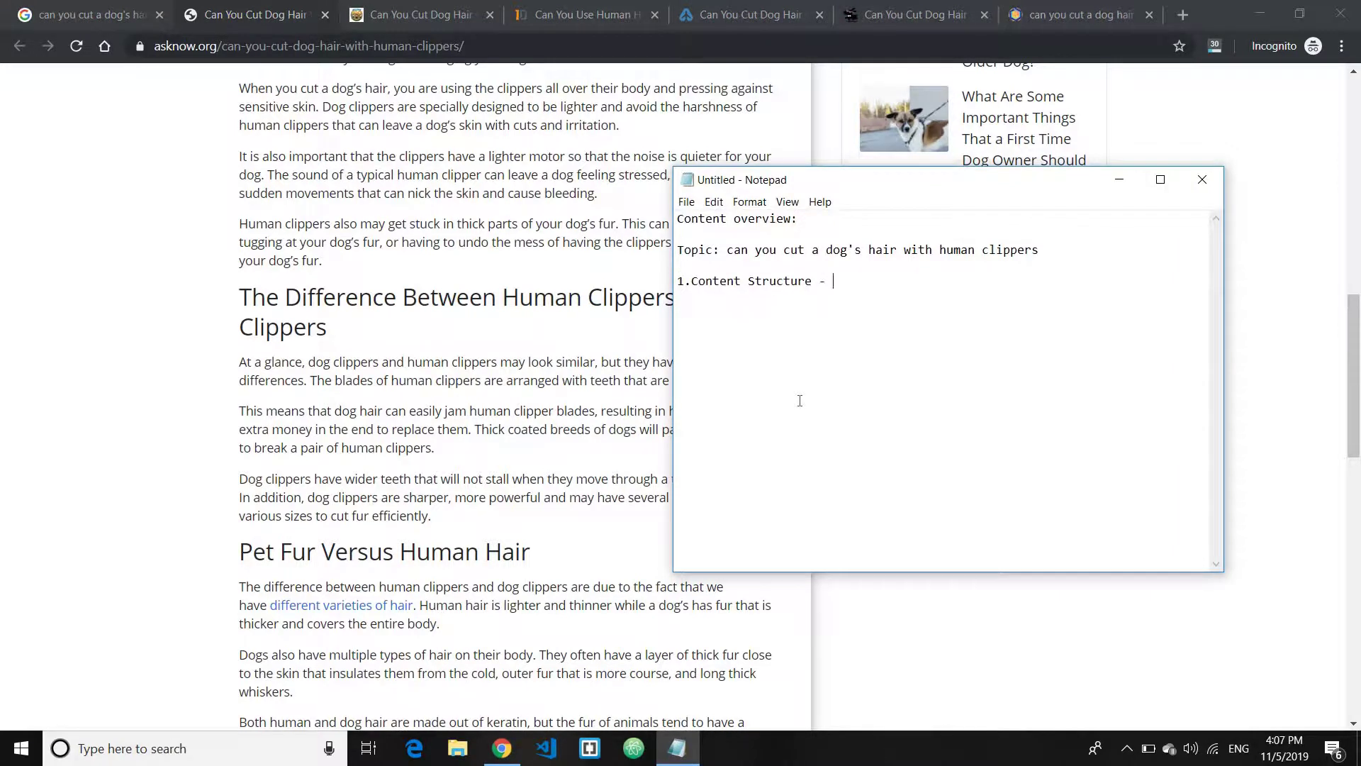
pyautogui.write('Paragraphs')
pyautogui.press('Return')
pyautogui.write('2. Cont')
pyautogui.press('BackSpace')
pyautogui.press('BackSpace')
pyautogui.write('mm')
pyautogui.press('BackSpace')
pyautogui.write('mon topics')
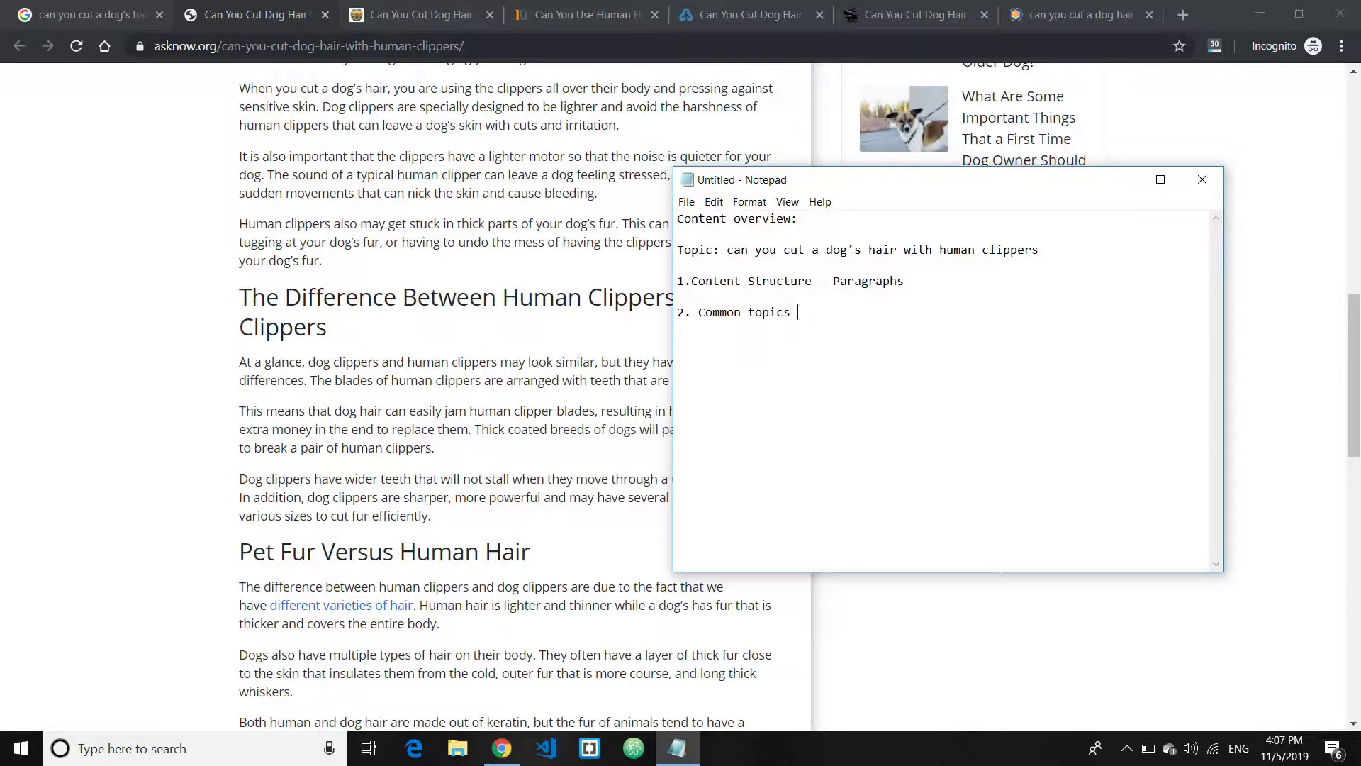
pyautogui.write(':')
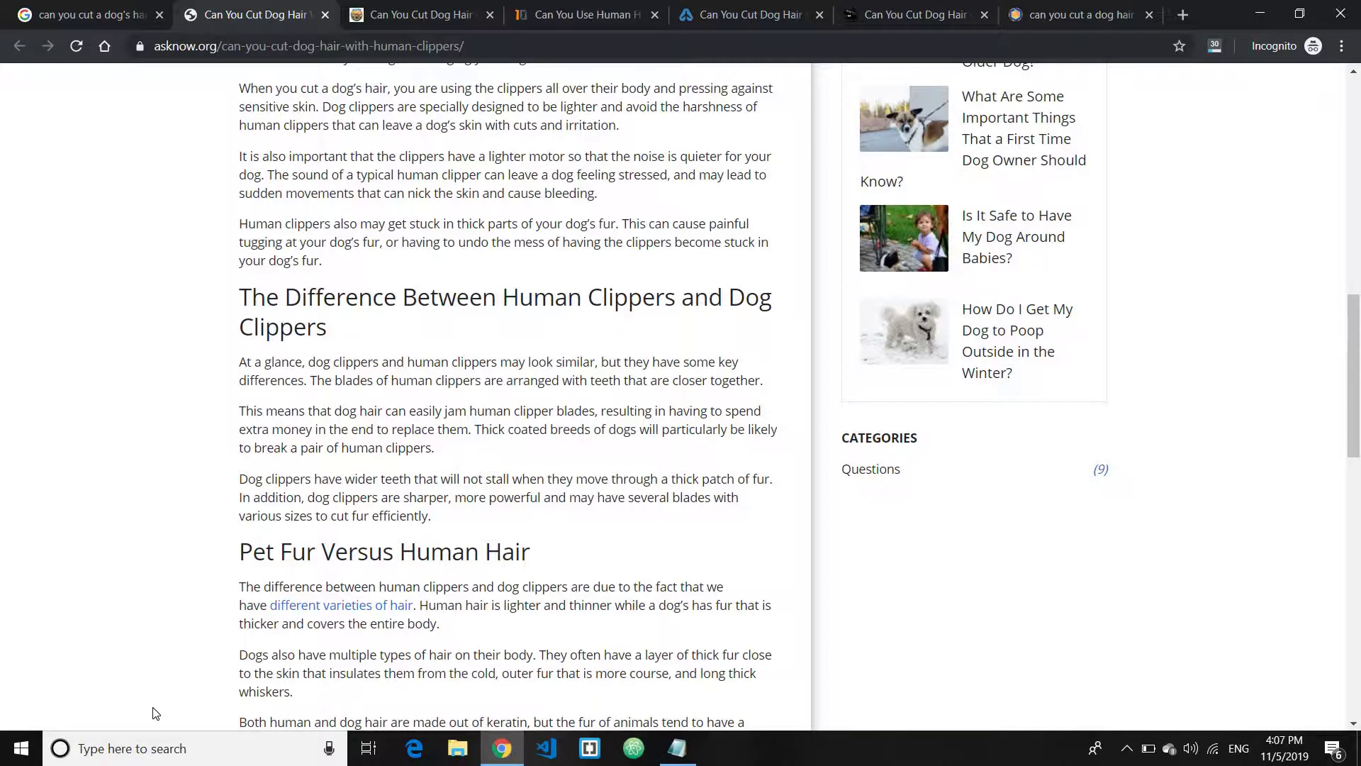
# Switch back to Chrome and examine the Ask Now article's introduction and first headings, focusing on the section about clipper differences.
pyautogui.scroll(8, 213, 496)
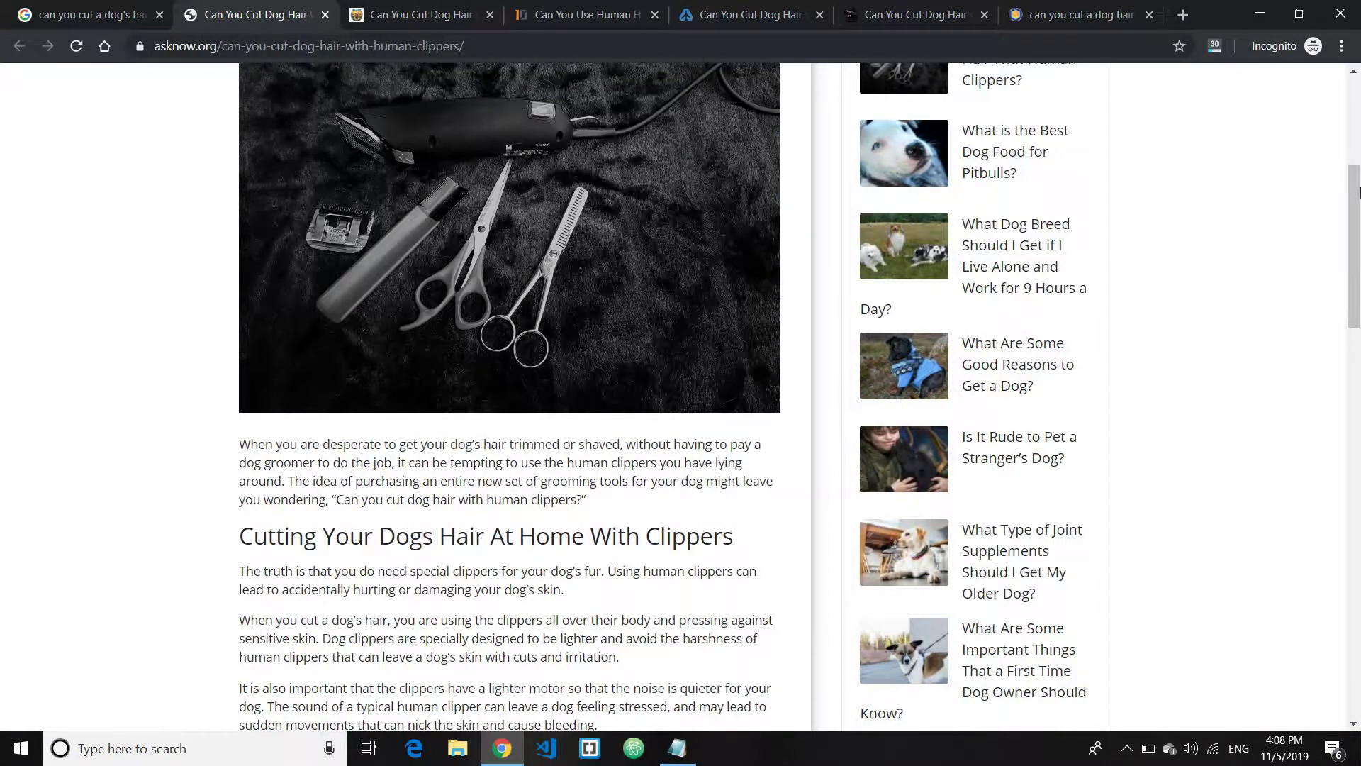
pyautogui.moveTo(1354, 194); pyautogui.dragTo(314, 228)
pyautogui.scroll(-3, 313, 233)
pyautogui.scroll(-1, 306, 227)
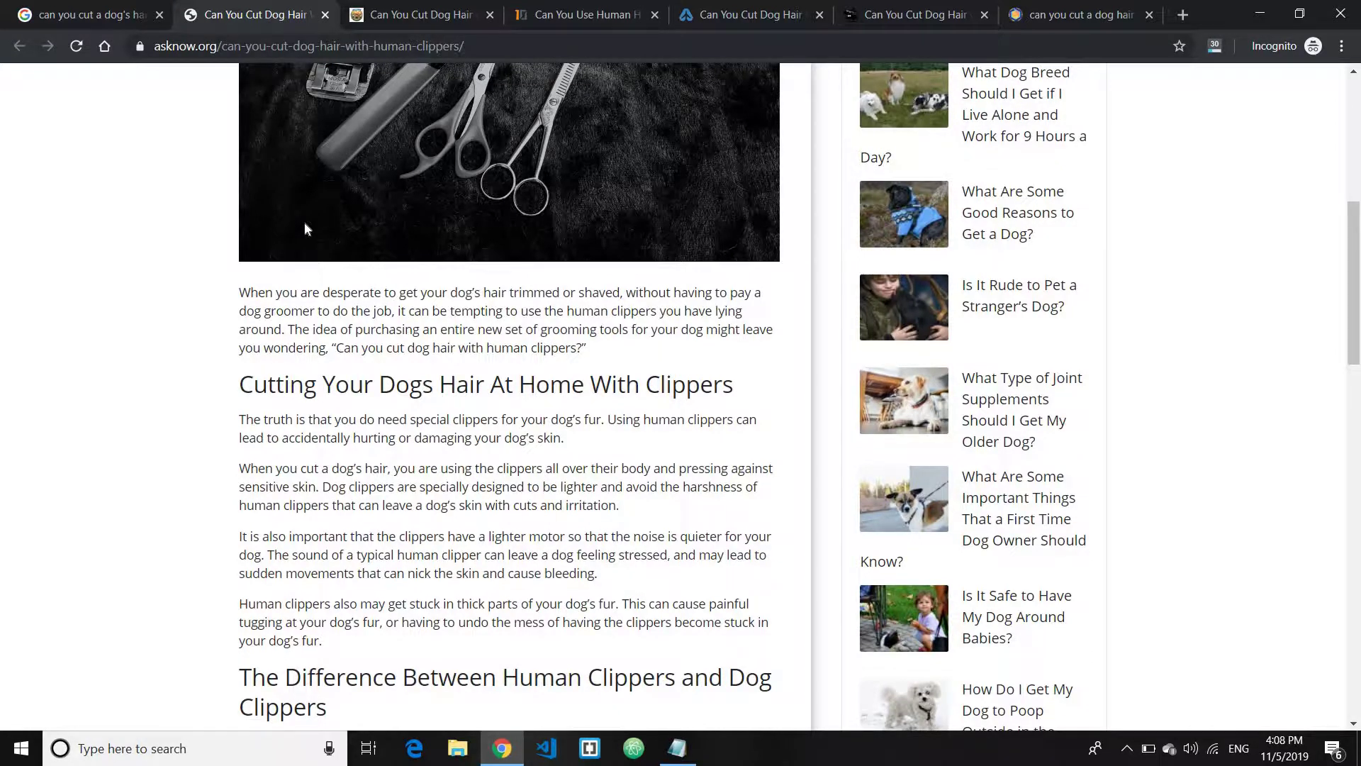
pyautogui.scroll(7, 228, 319)
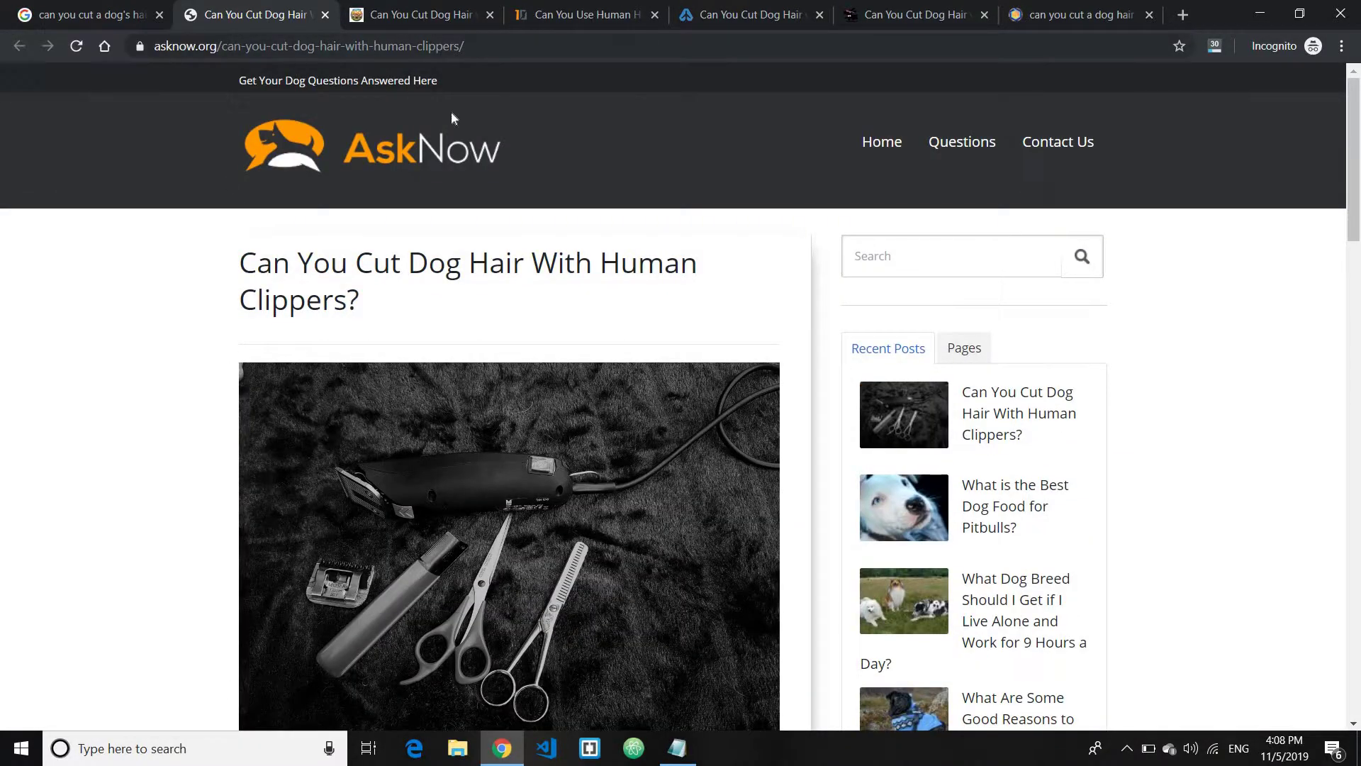
pyautogui.scroll(-5, 268, 401)
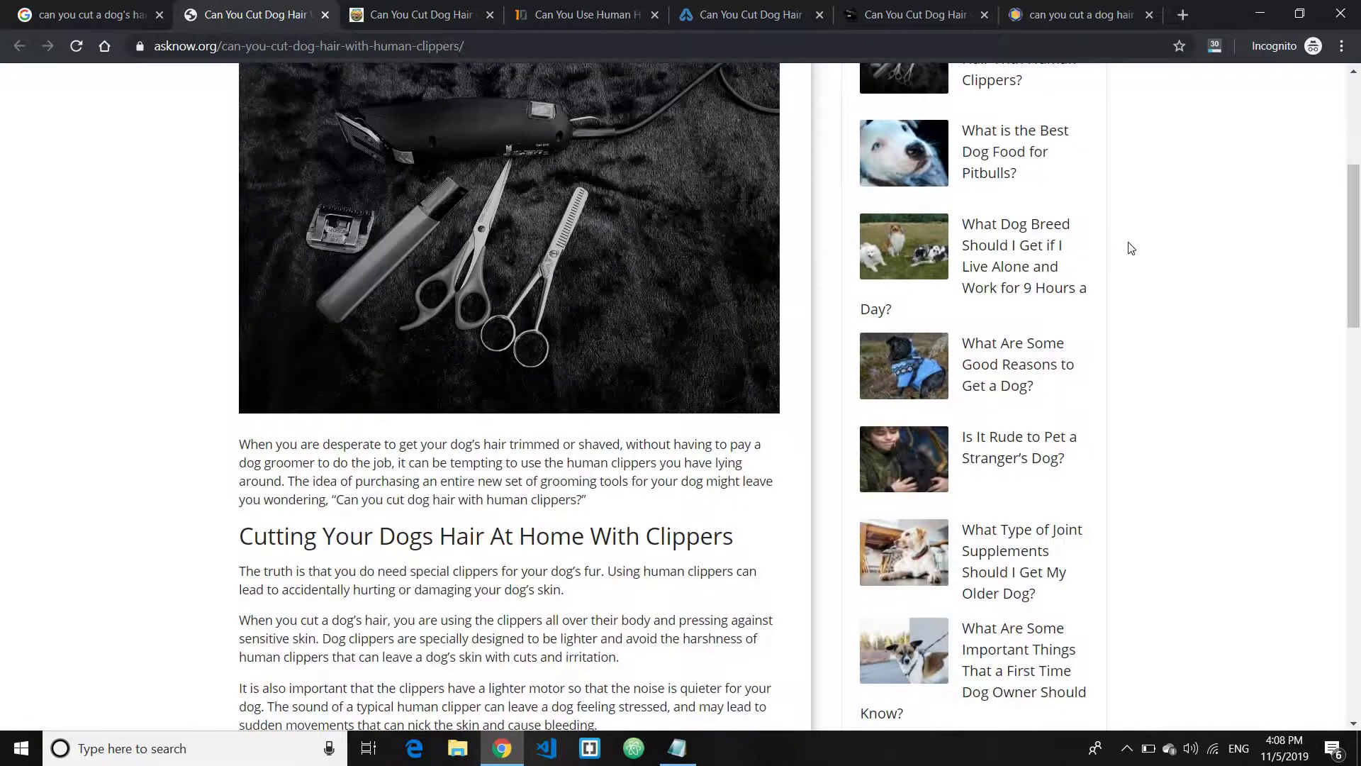
pyautogui.scroll(-5, 243, 202)
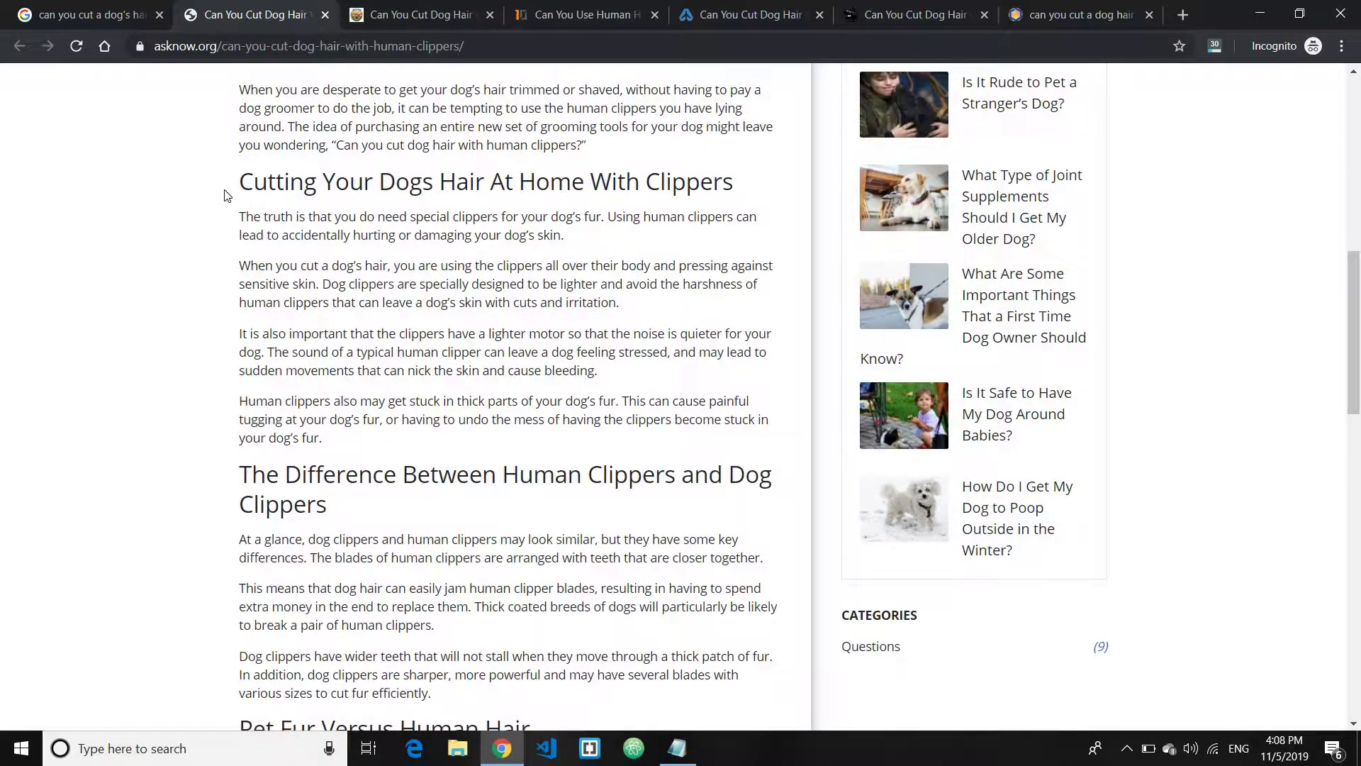
pyautogui.tripleClick(521, 501)
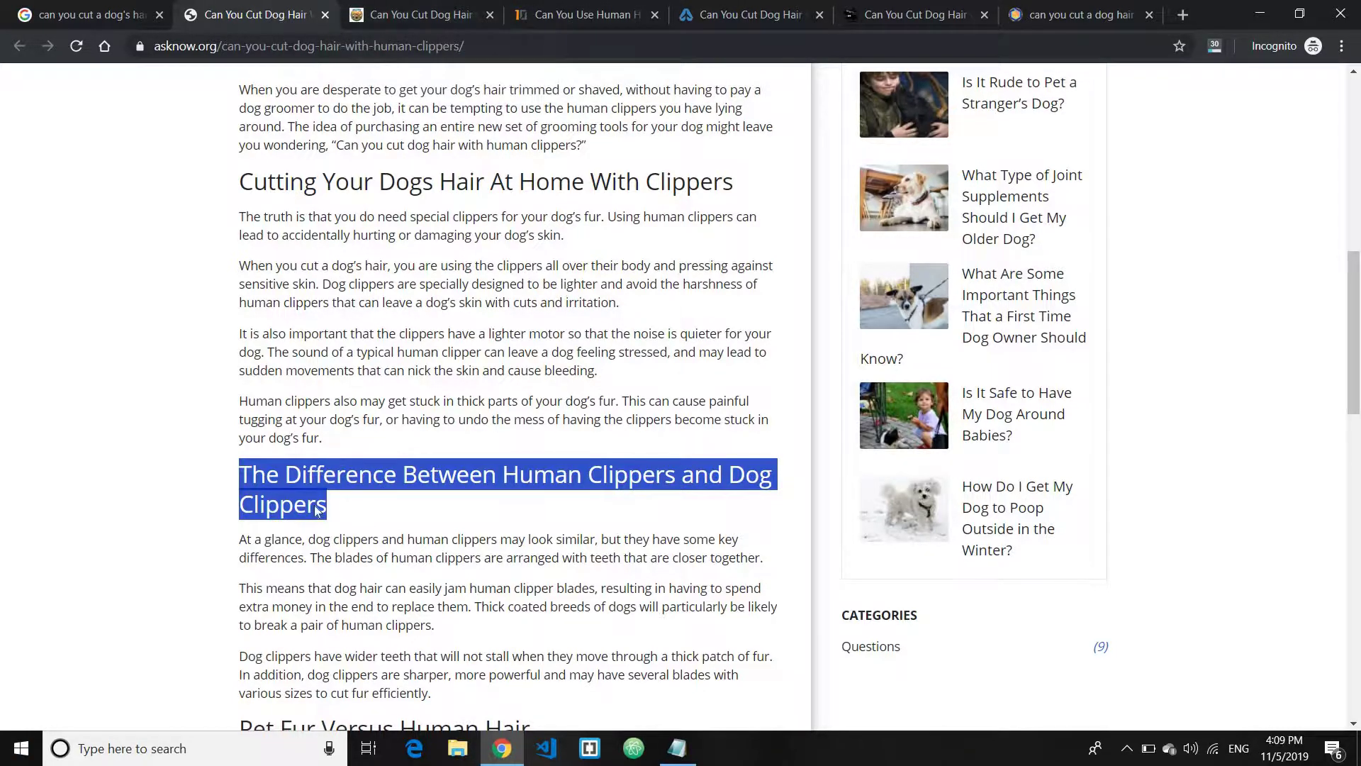
pyautogui.click(268, 493)
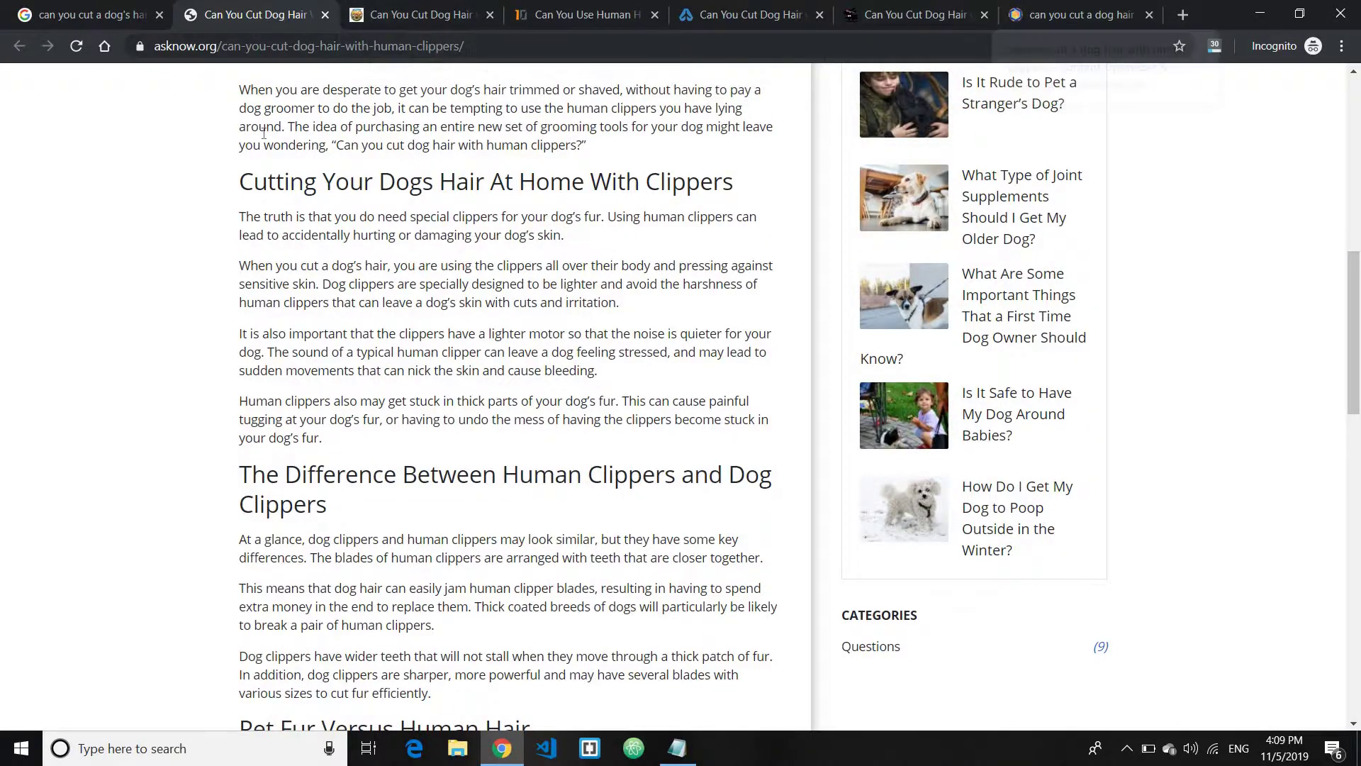
# Check the Puppy FAQ and Guide10 articles for headings covering the difference between dog clippers and human clippers.
pyautogui.click(407, 6)
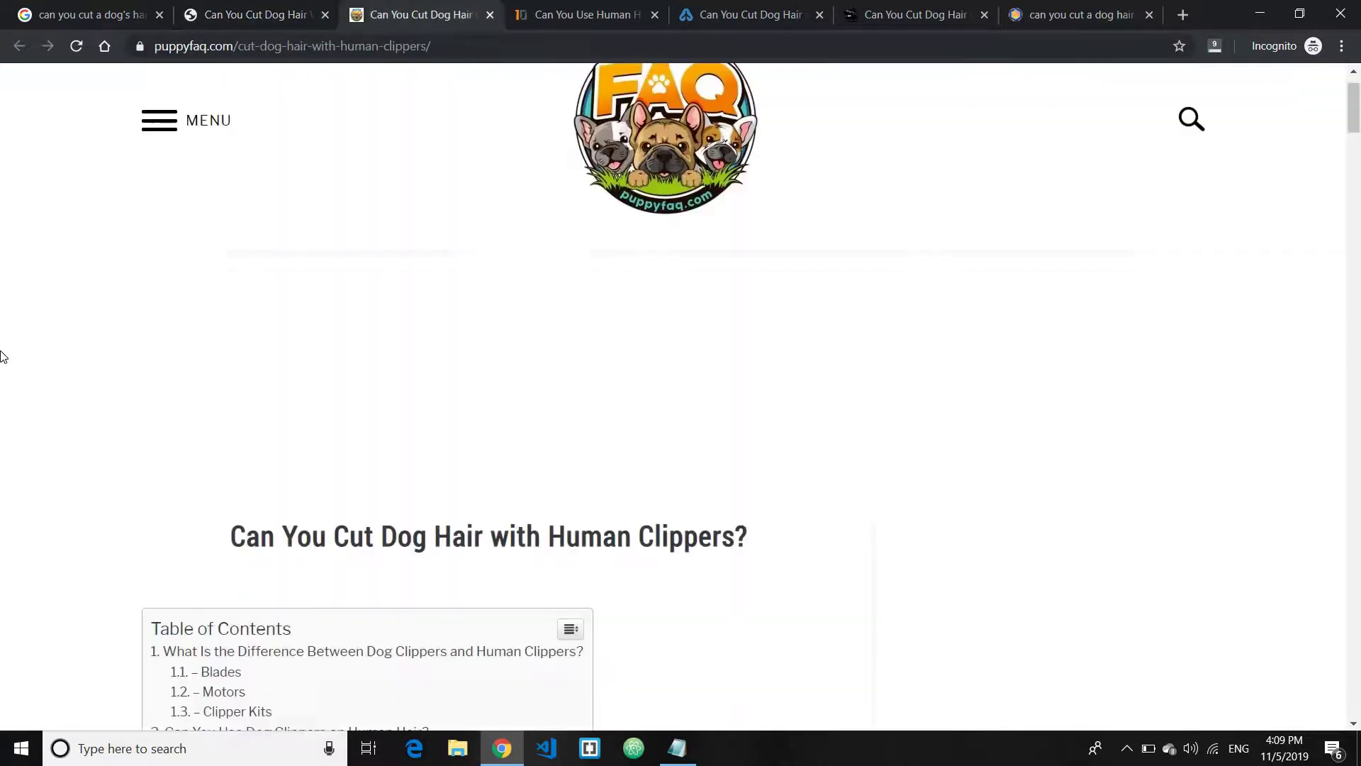
pyautogui.scroll(-11, 167, 275)
pyautogui.scroll(-10, 158, 272)
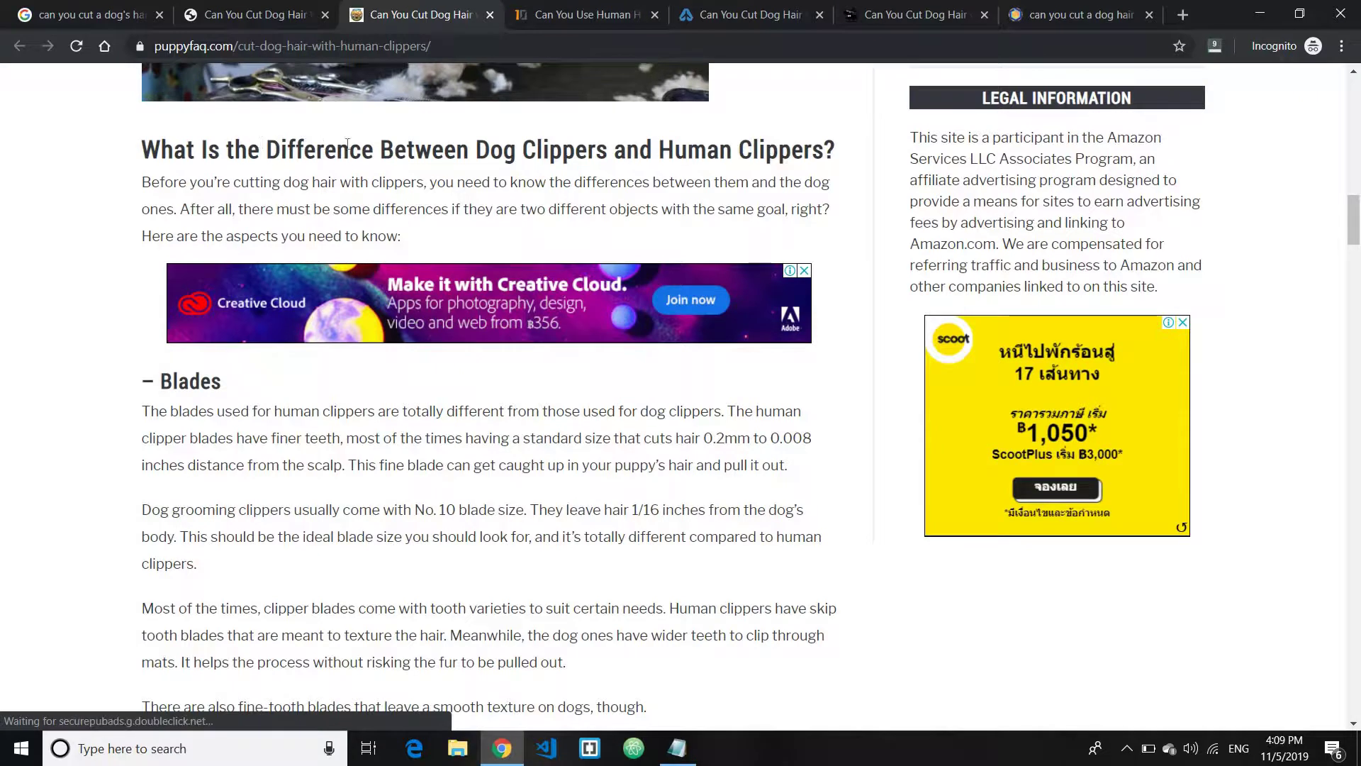
pyautogui.moveTo(259, 143); pyautogui.dragTo(813, 147)
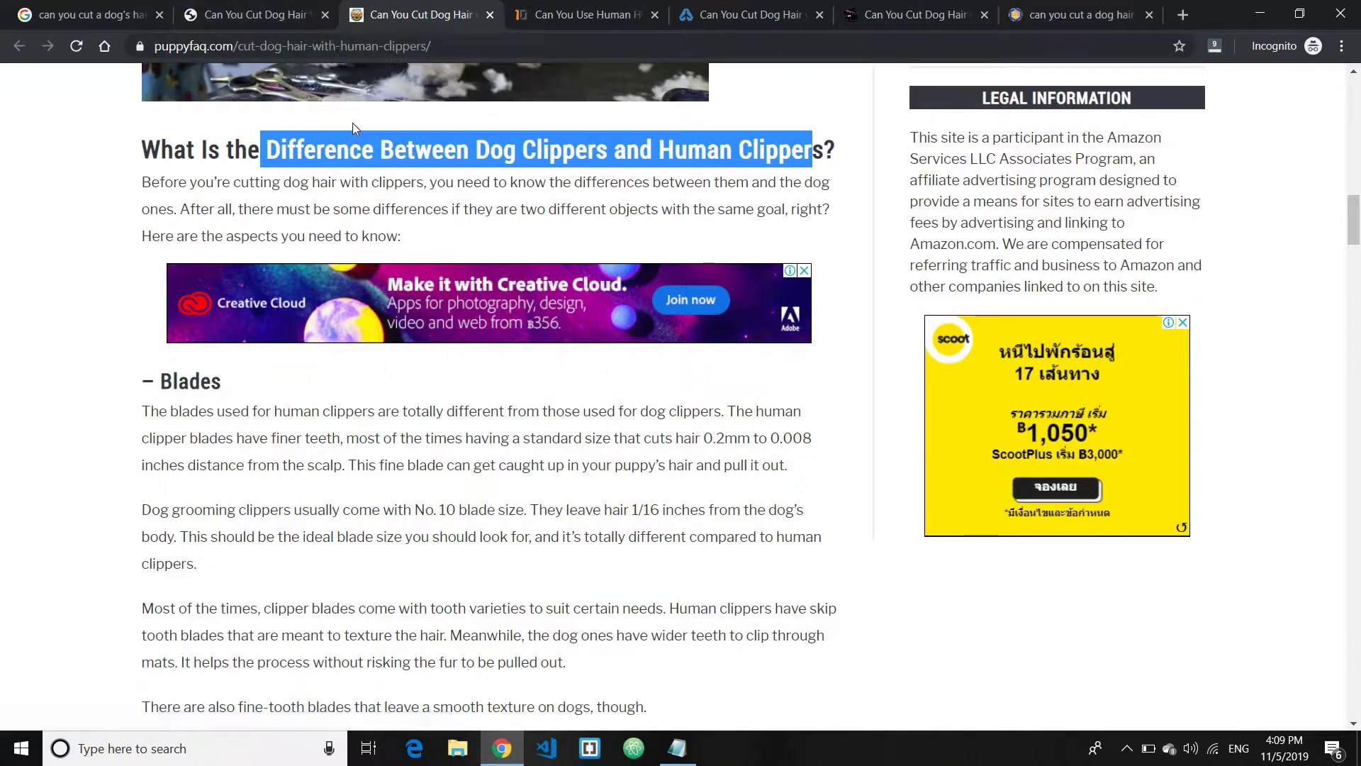
pyautogui.click(572, 11)
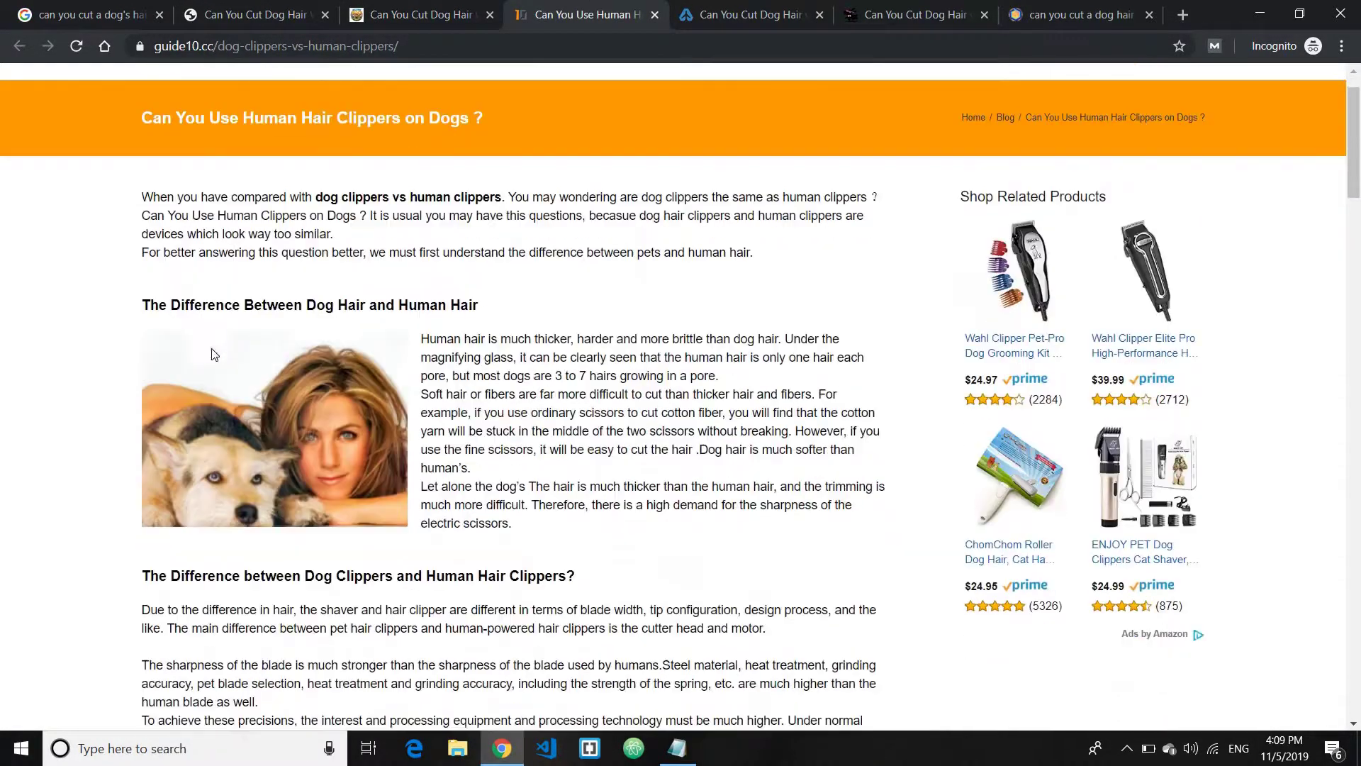
pyautogui.scroll(-1, 220, 352)
pyautogui.moveTo(266, 266); pyautogui.dragTo(478, 264)
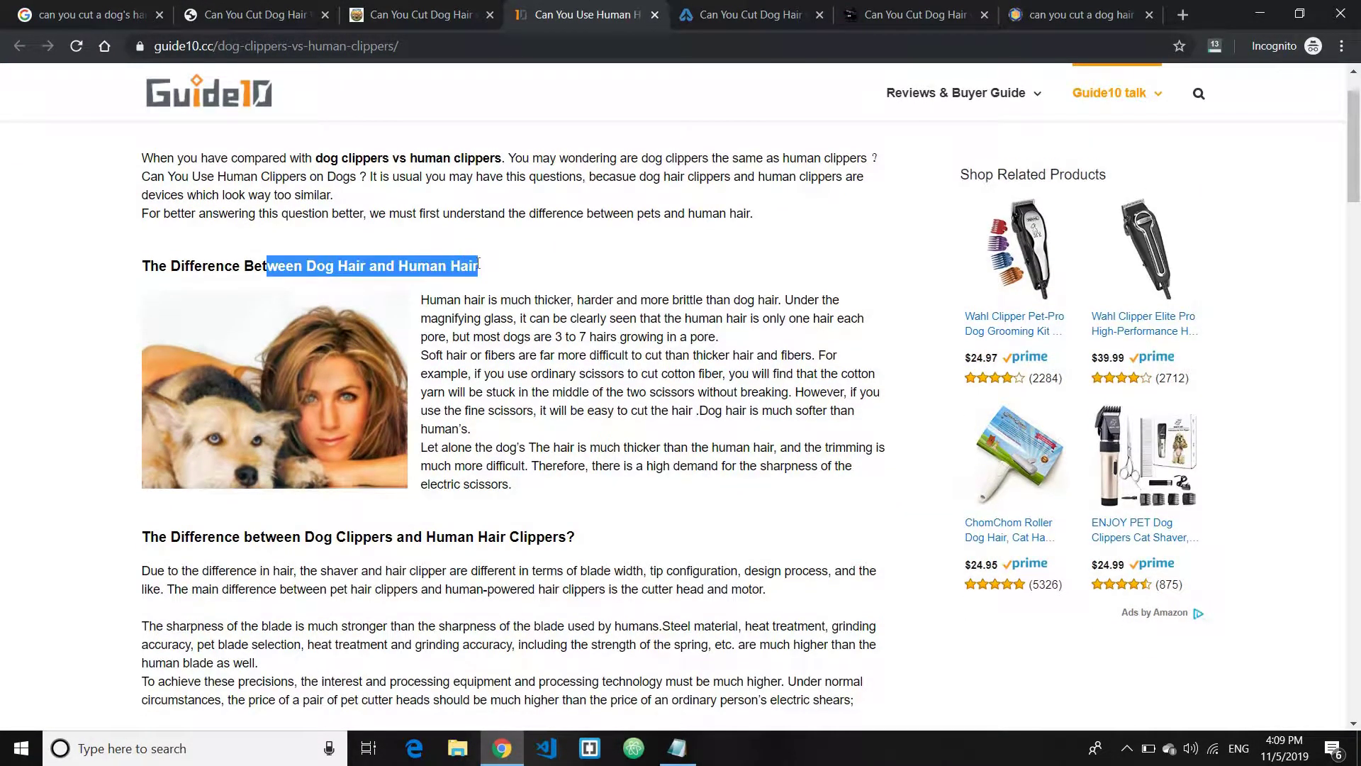
pyautogui.scroll(-2, 540, 415)
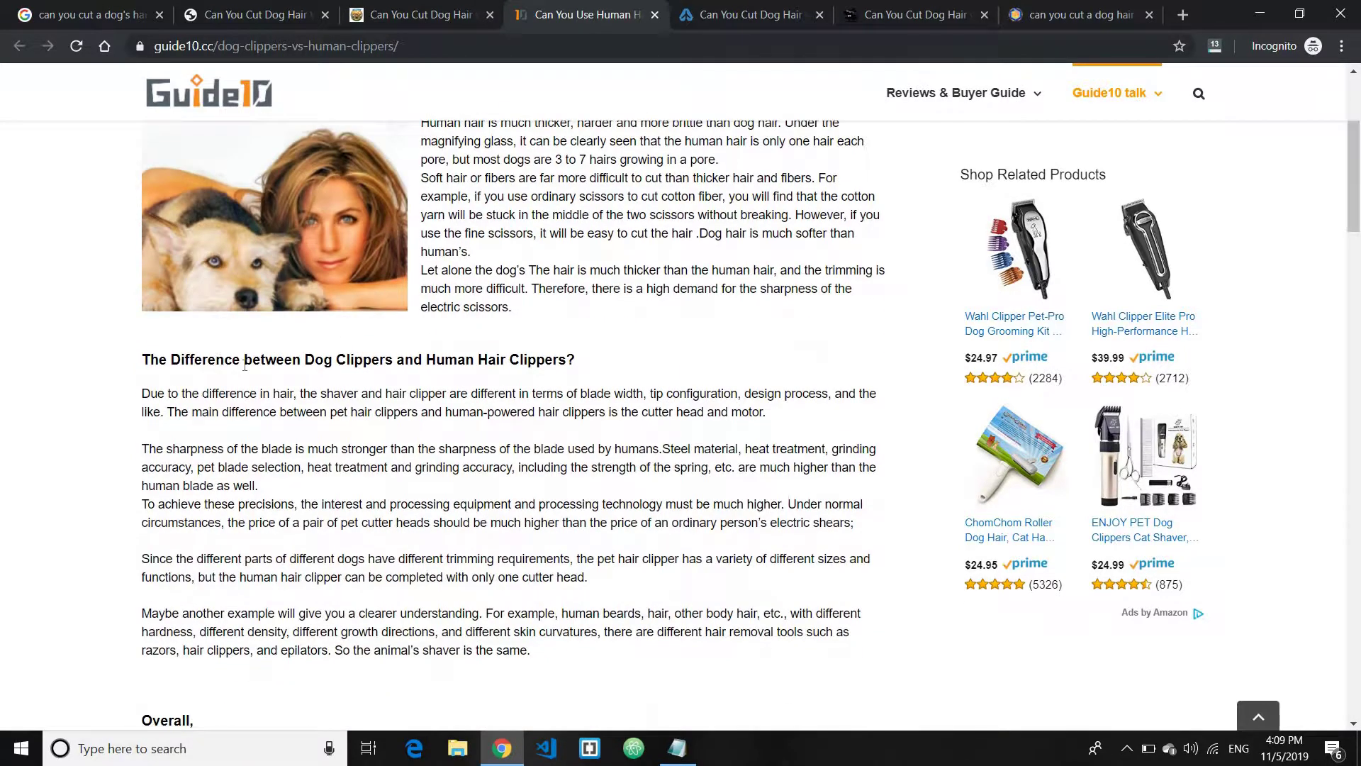
pyautogui.moveTo(244, 359); pyautogui.dragTo(559, 356)
pyautogui.click(560, 356)
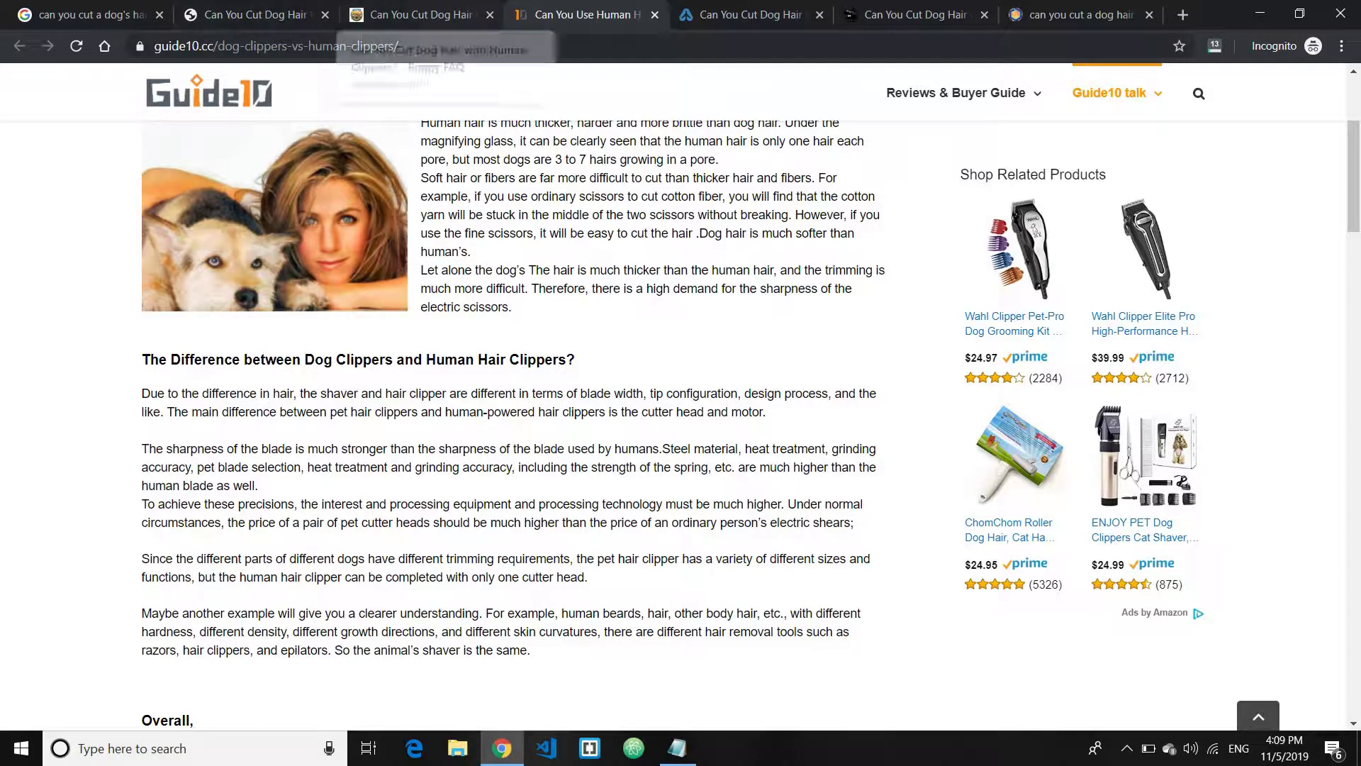
# Check the Pet Carrier Verdict article for a section on how dog clippers differ from human clippers.
pyautogui.click(773, 13)
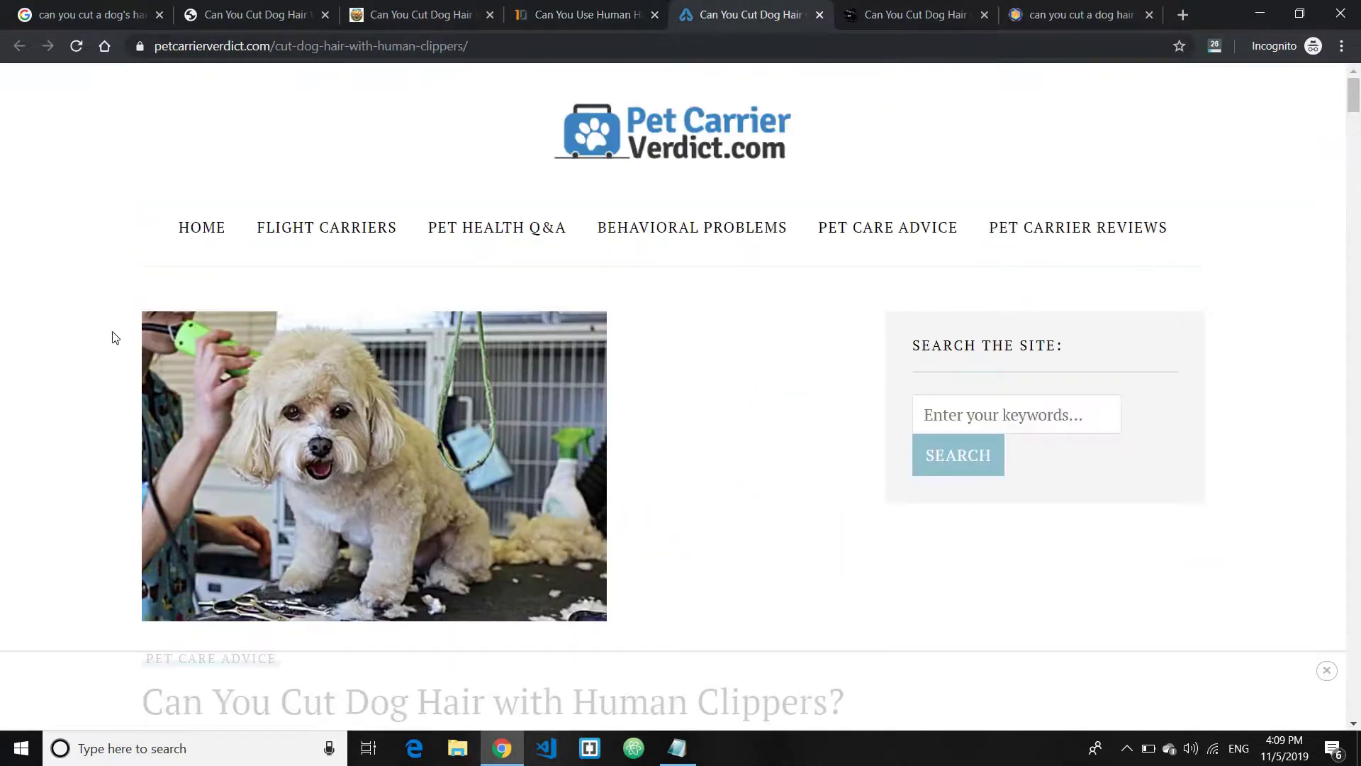
pyautogui.scroll(-10, 789, 471)
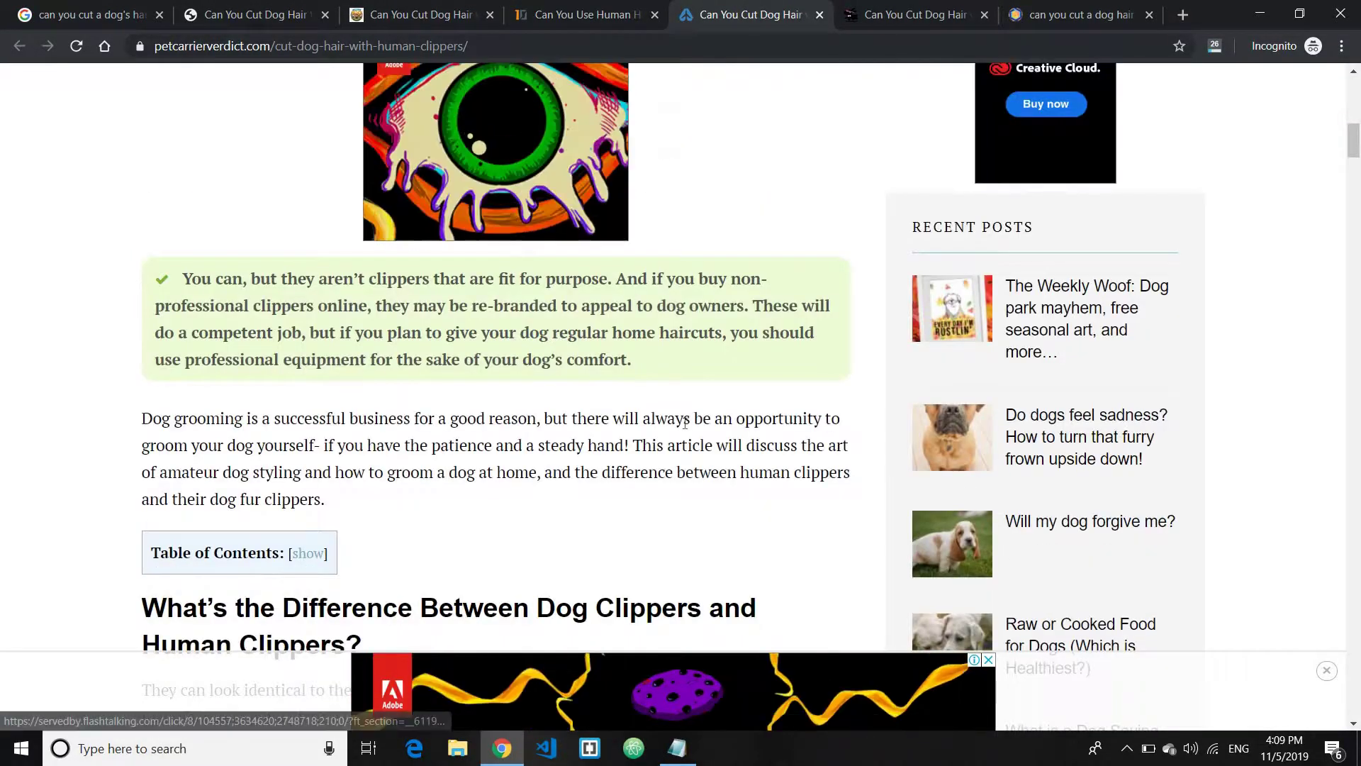
pyautogui.scroll(3, 452, 299)
pyautogui.scroll(-7, 227, 352)
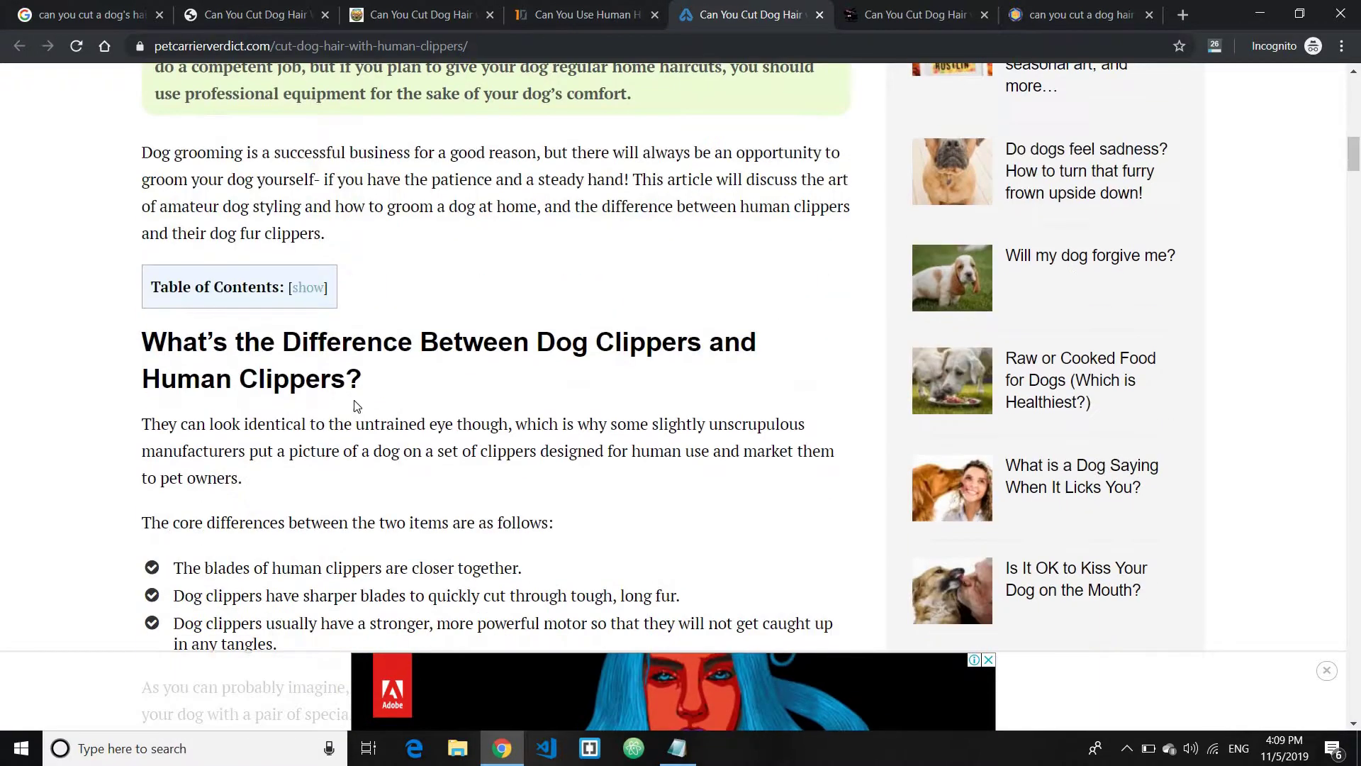
pyautogui.moveTo(656, 348); pyautogui.dragTo(456, 361)
pyautogui.moveTo(363, 379); pyautogui.dragTo(257, 6)
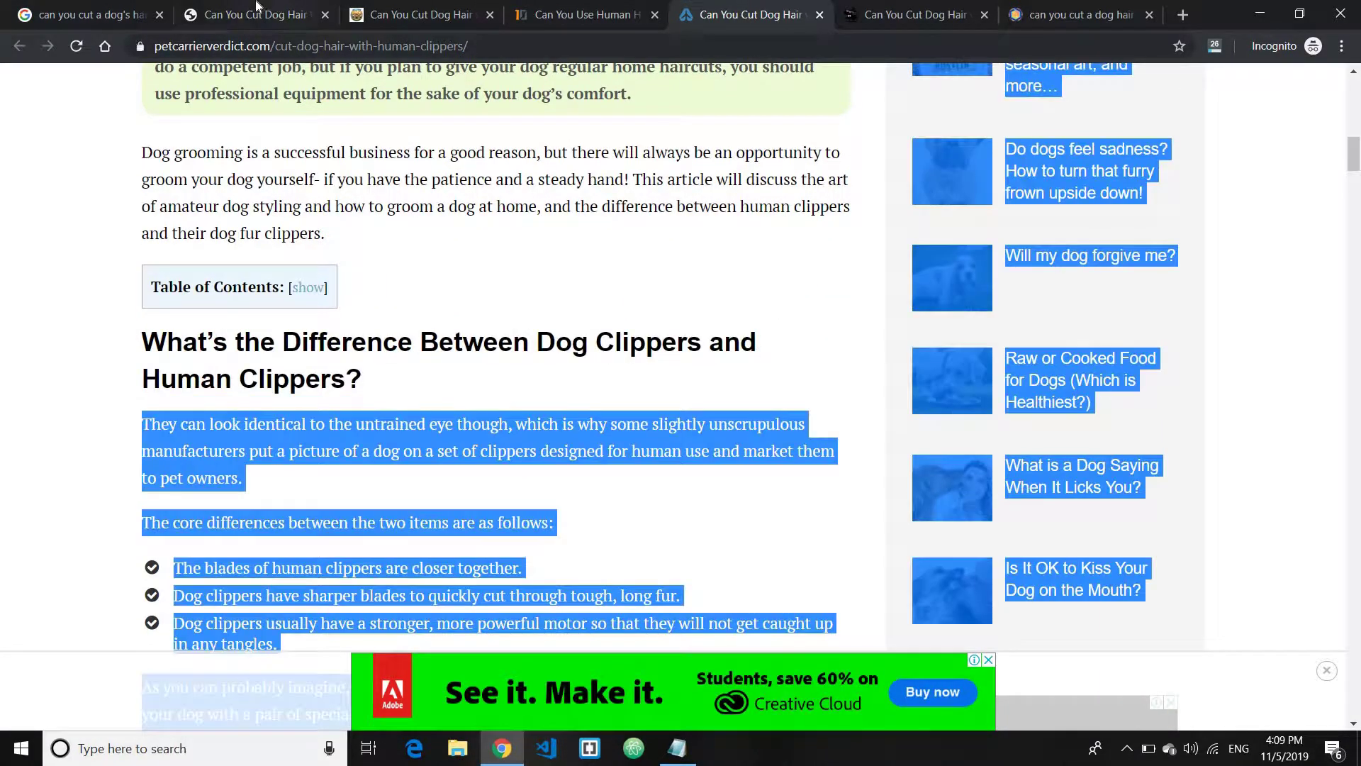
# In Notepad, list "a. Difference between dog clippers and human clippers" under the common topics and start a new line with "b.".
pyautogui.click(693, 753)
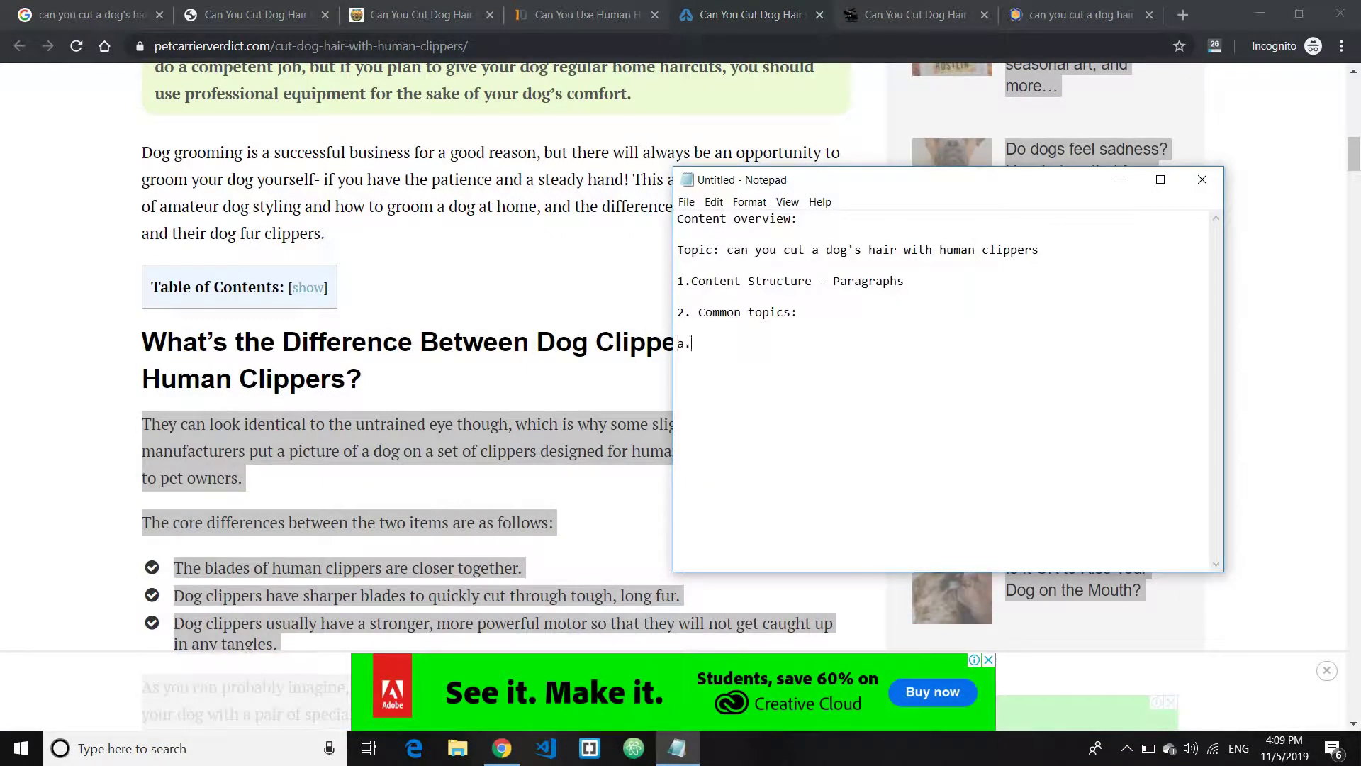
pyautogui.write('iffe')
pyautogui.write('rence')
pyautogui.write(' betwe')
pyautogui.write('en doo')
pyautogui.write(' cli')
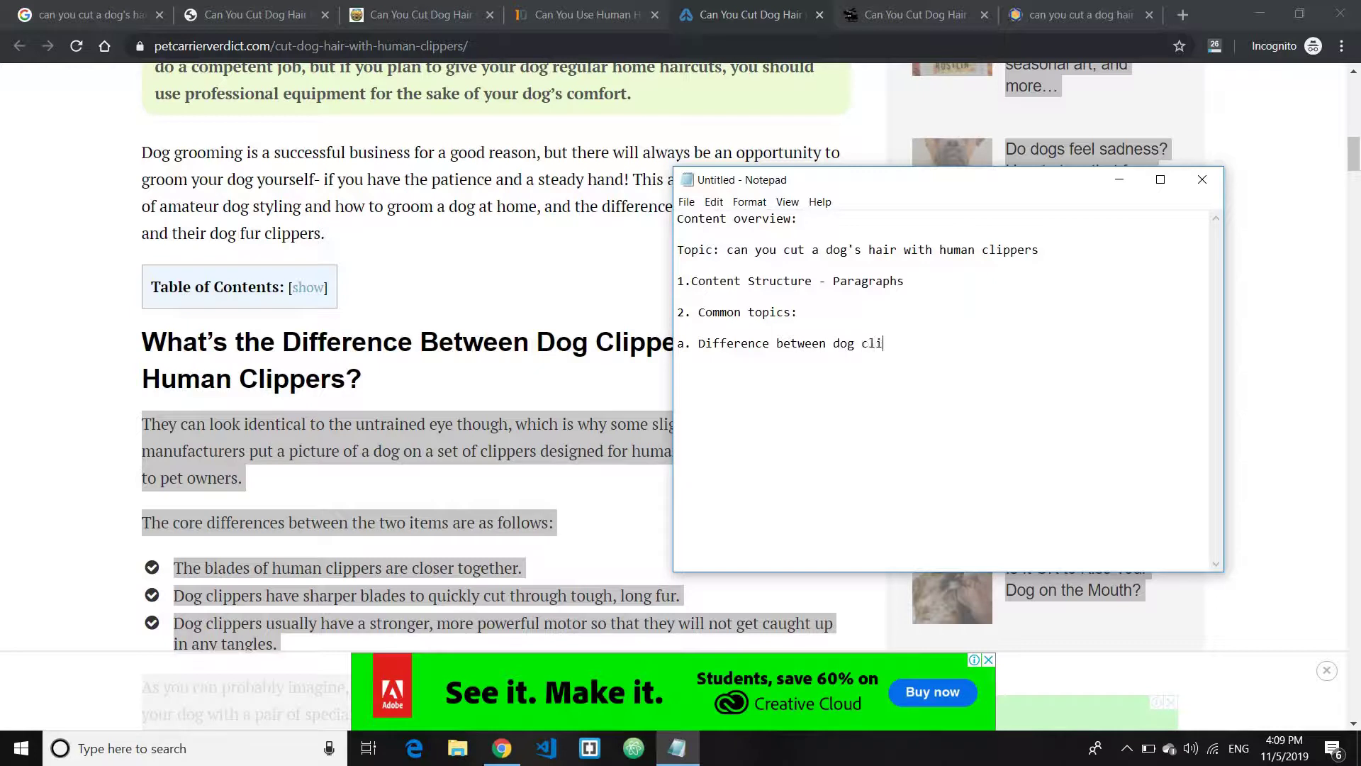
pyautogui.write('ppers and human clippers')
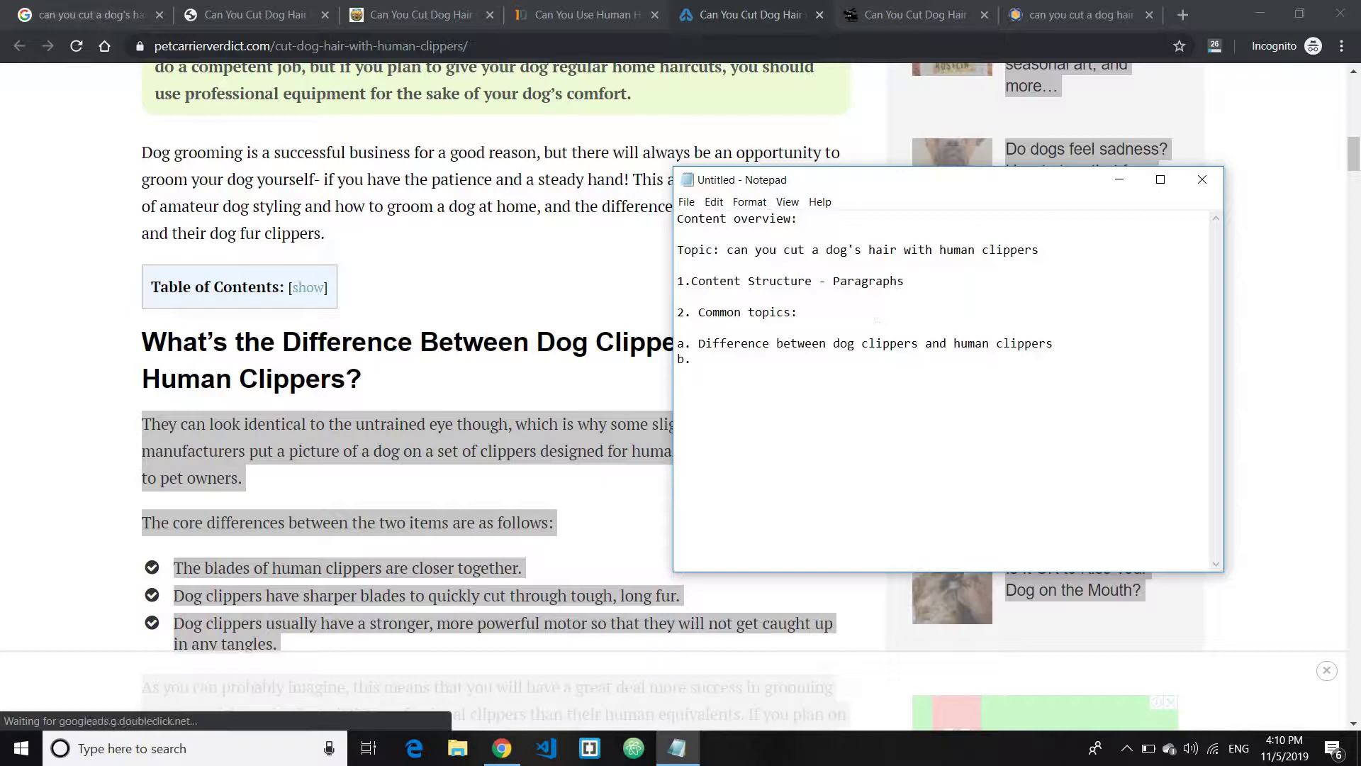
# Minimize Notepad and examine the Ask Now article's remaining headings for another common topic, focusing on the section about shaving a dog at home.
pyautogui.click(1118, 180)
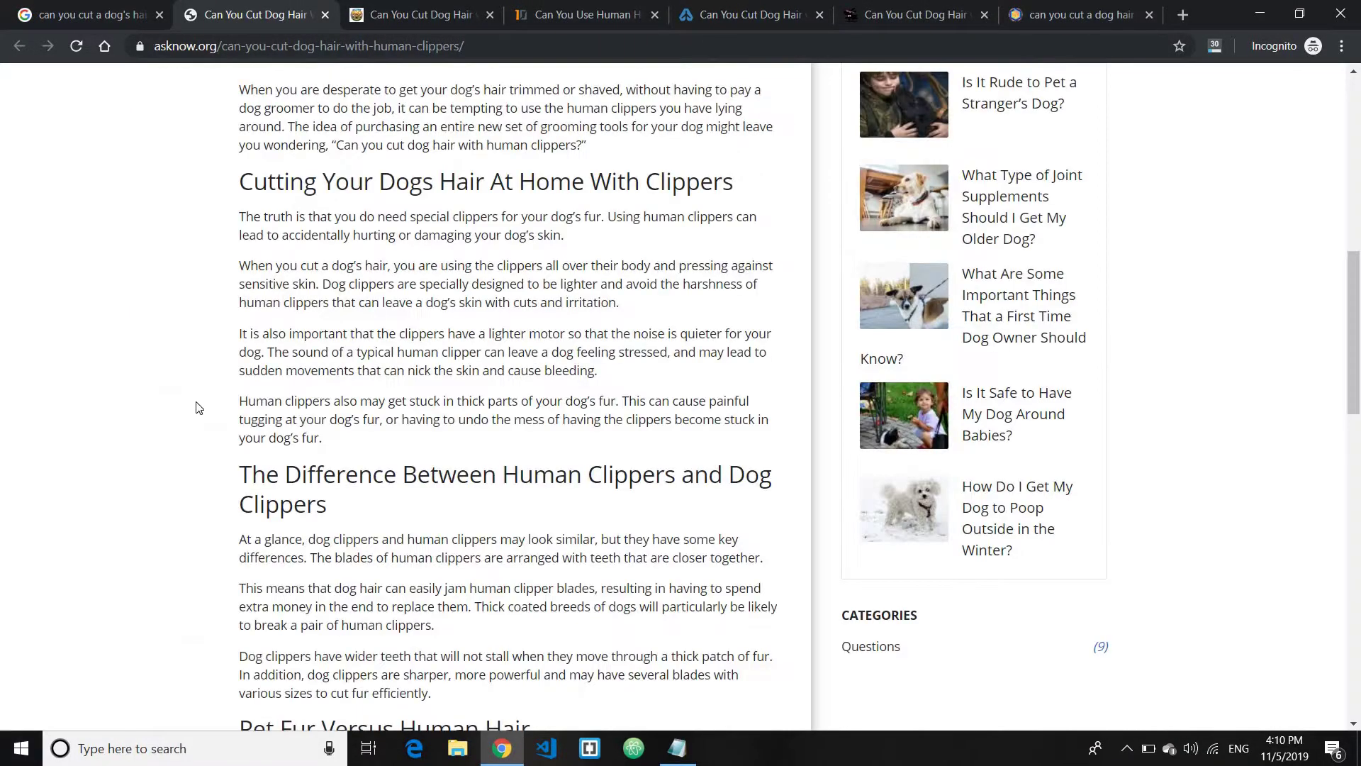
pyautogui.scroll(2, 199, 405)
pyautogui.scroll(-6, 204, 410)
pyautogui.scroll(-5, 206, 411)
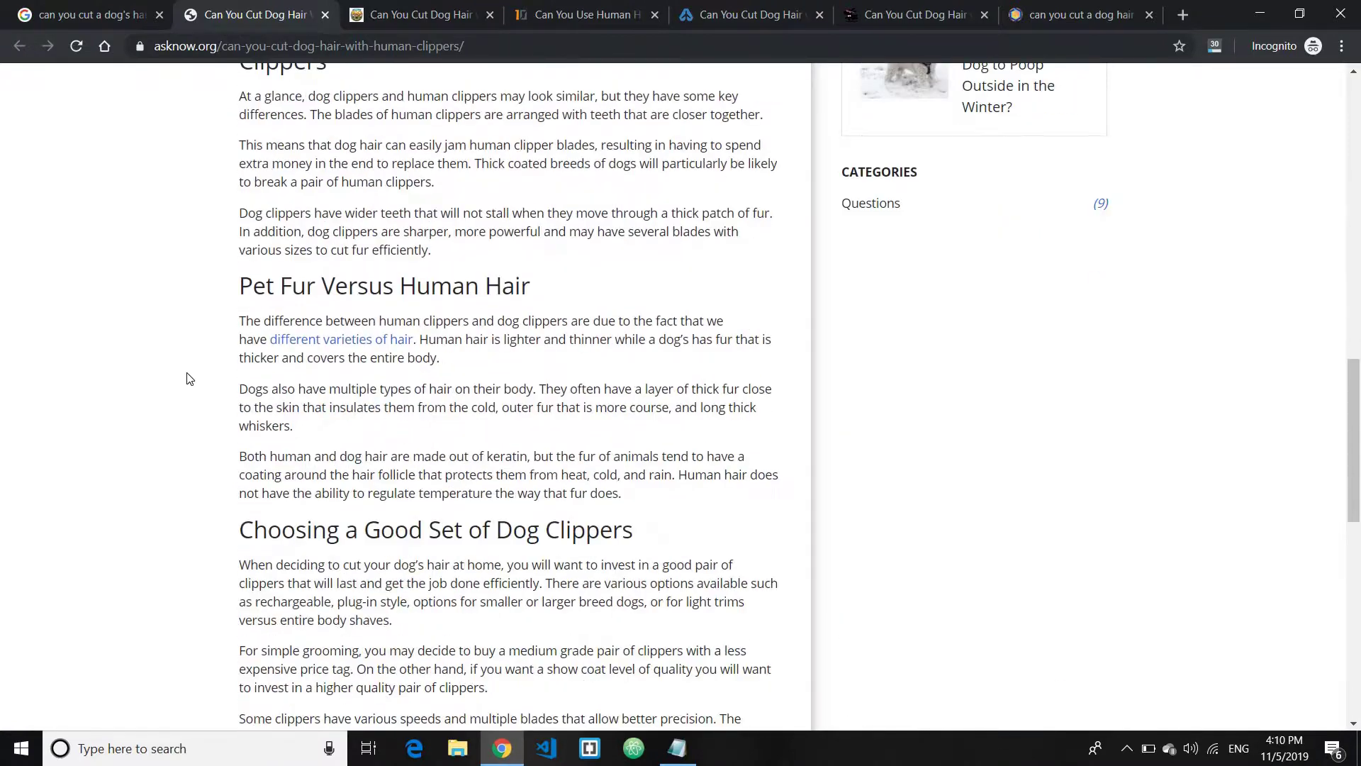
pyautogui.scroll(-3, 289, 512)
pyautogui.scroll(-1, 289, 512)
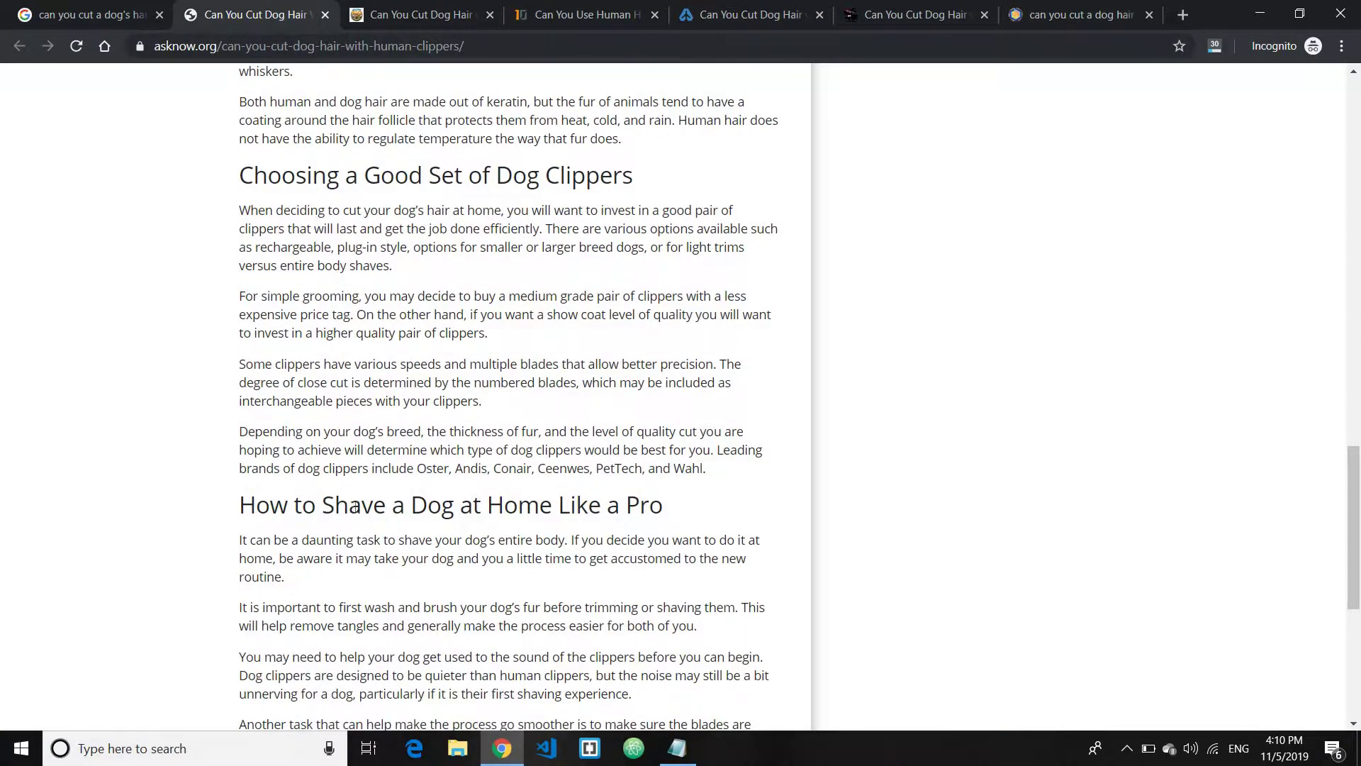
pyautogui.moveTo(353, 506); pyautogui.dragTo(642, 510)
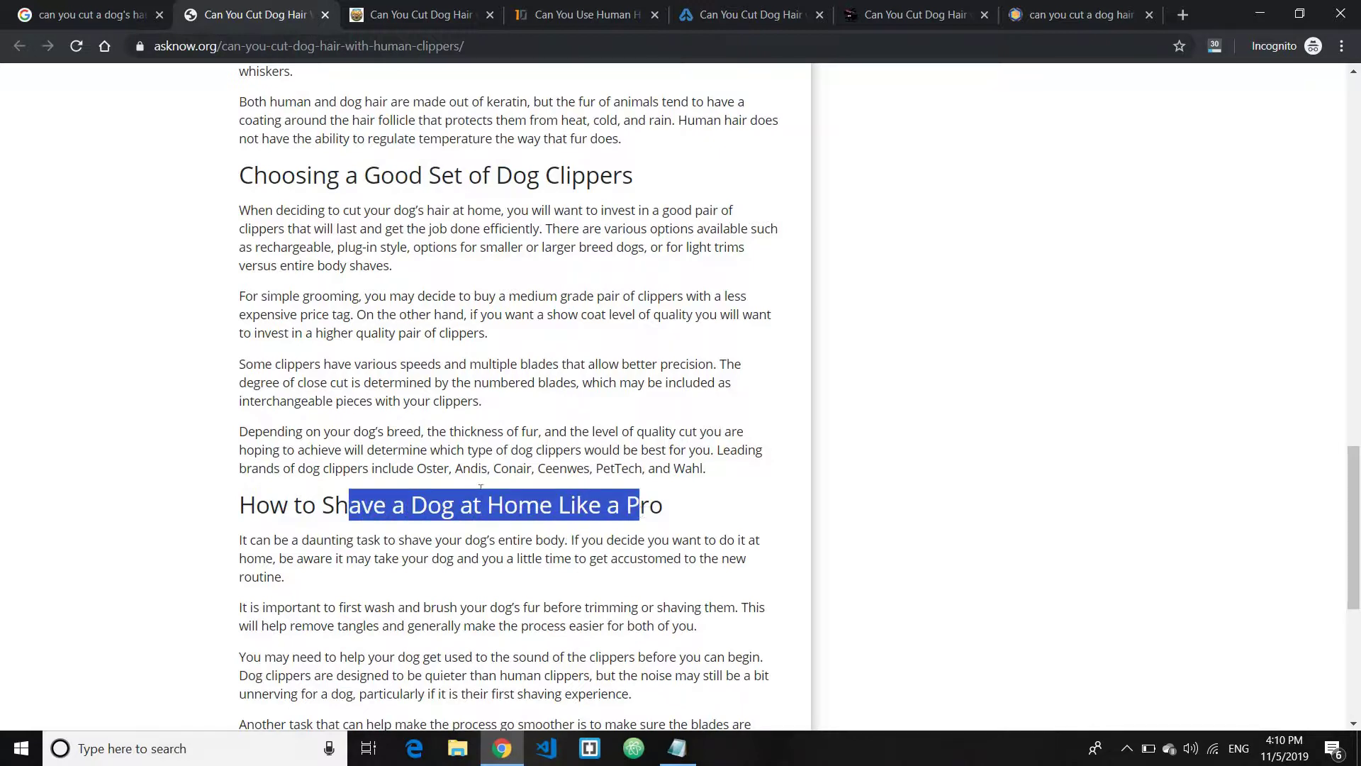
pyautogui.scroll(-3, 480, 488)
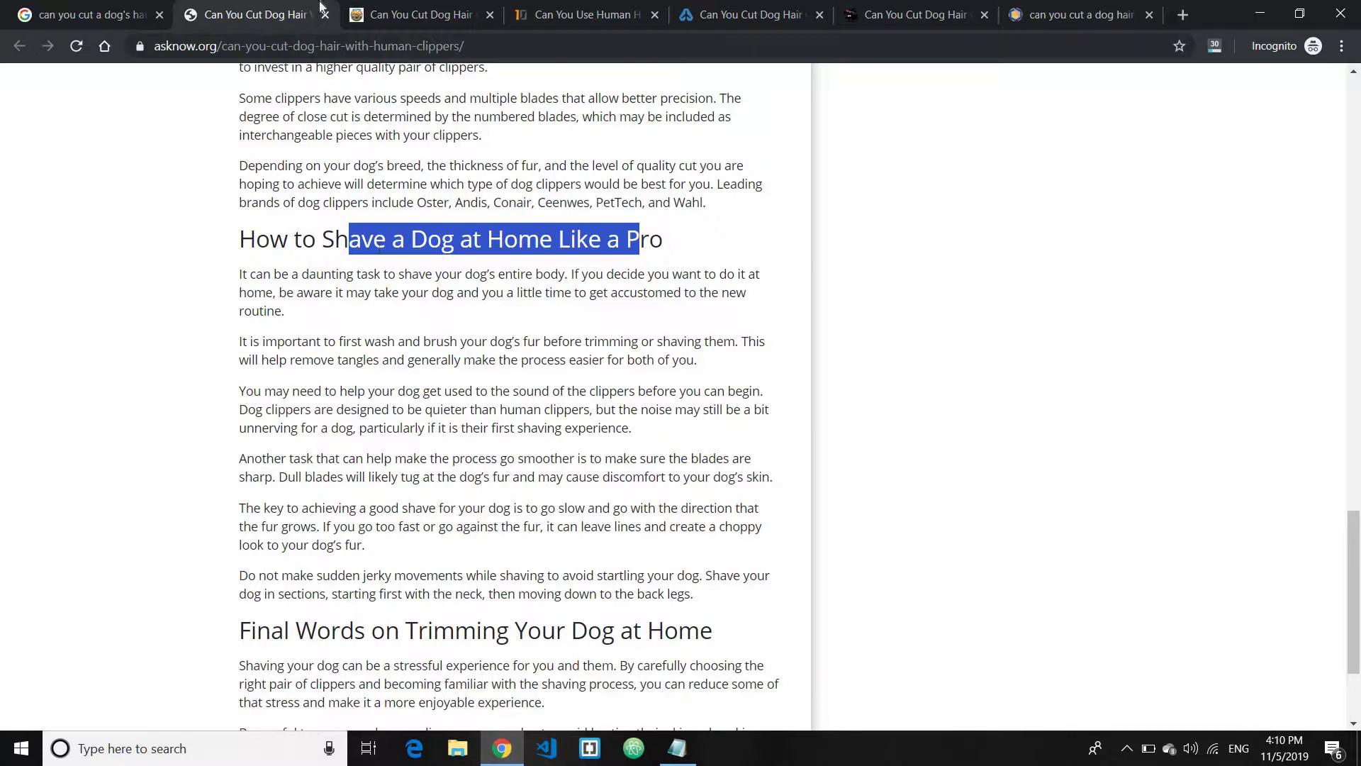
# Examine the Puppy FAQ article's later sections for a matching topic and highlight its heading about cutting dog hair at home.
pyautogui.click(465, 12)
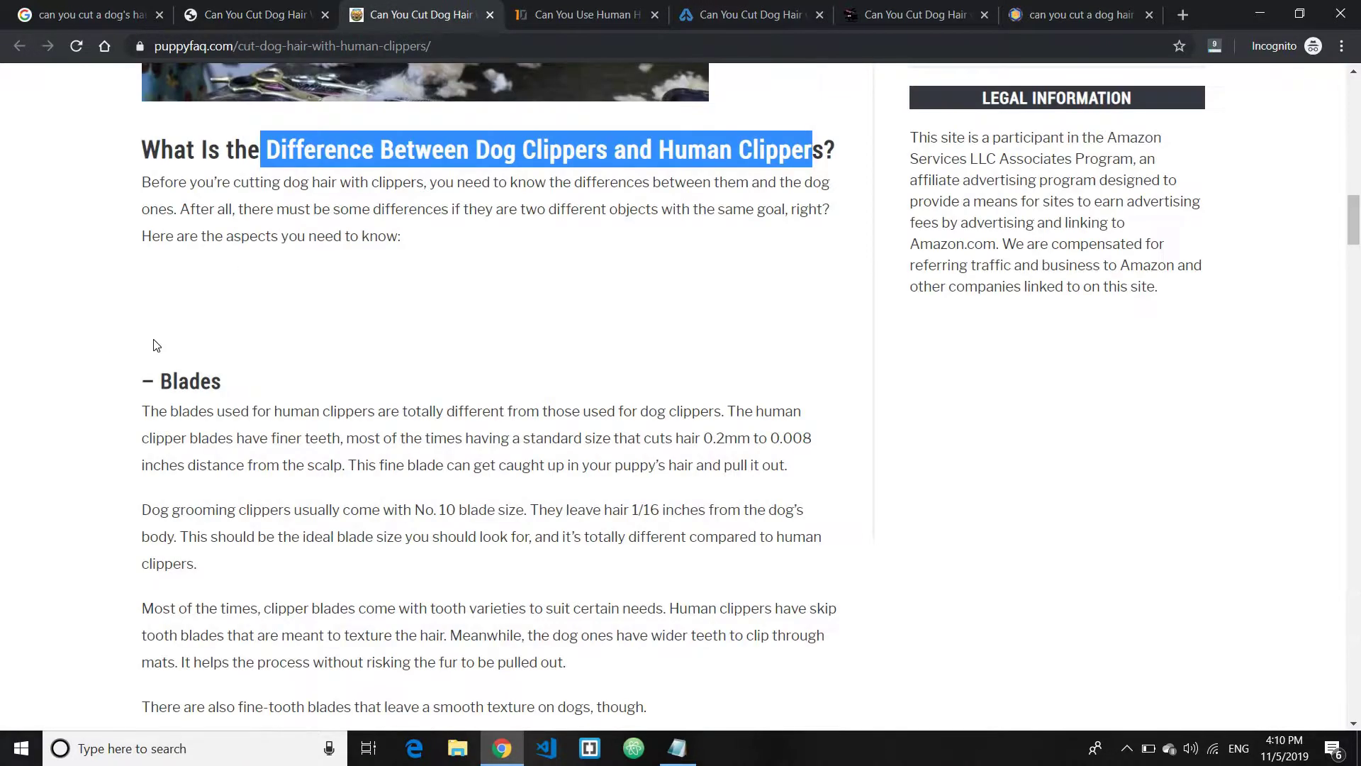
pyautogui.scroll(-20, 156, 345)
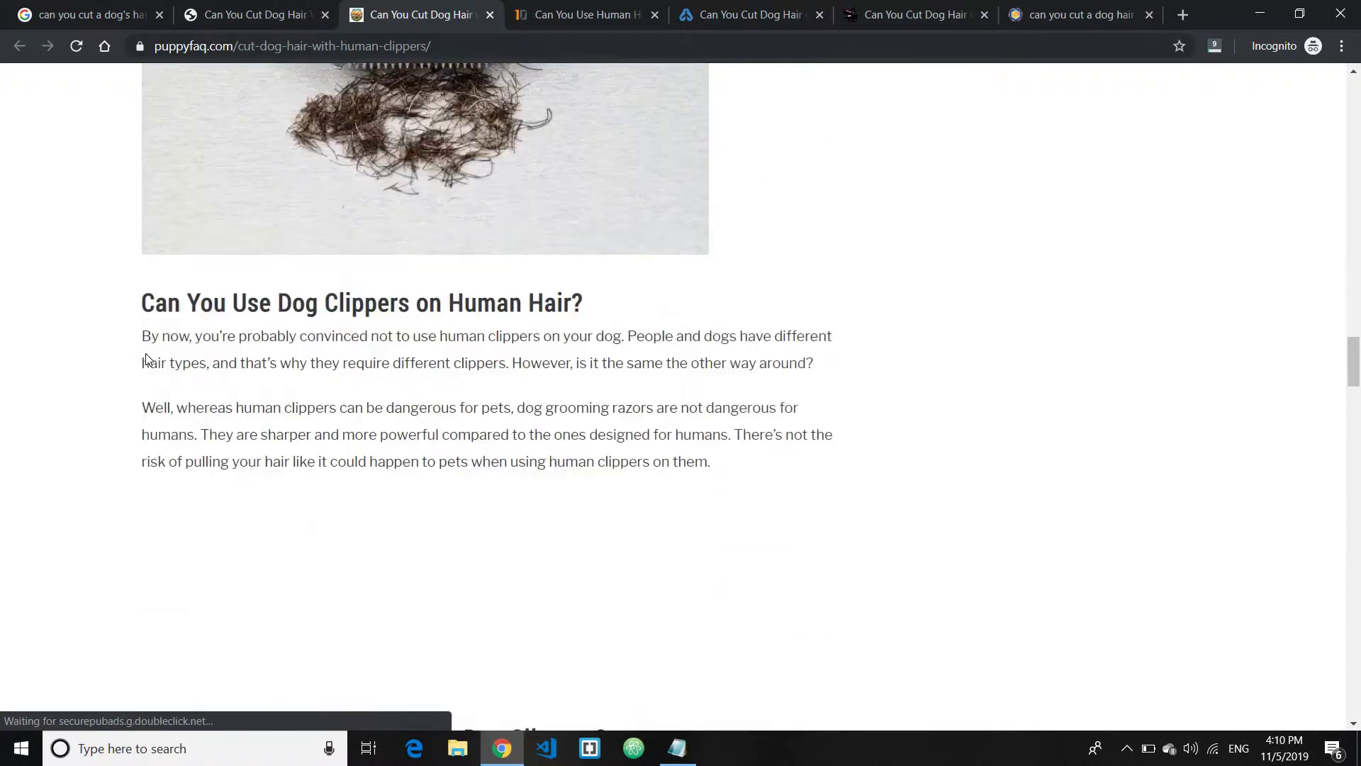
pyautogui.scroll(-10, 149, 354)
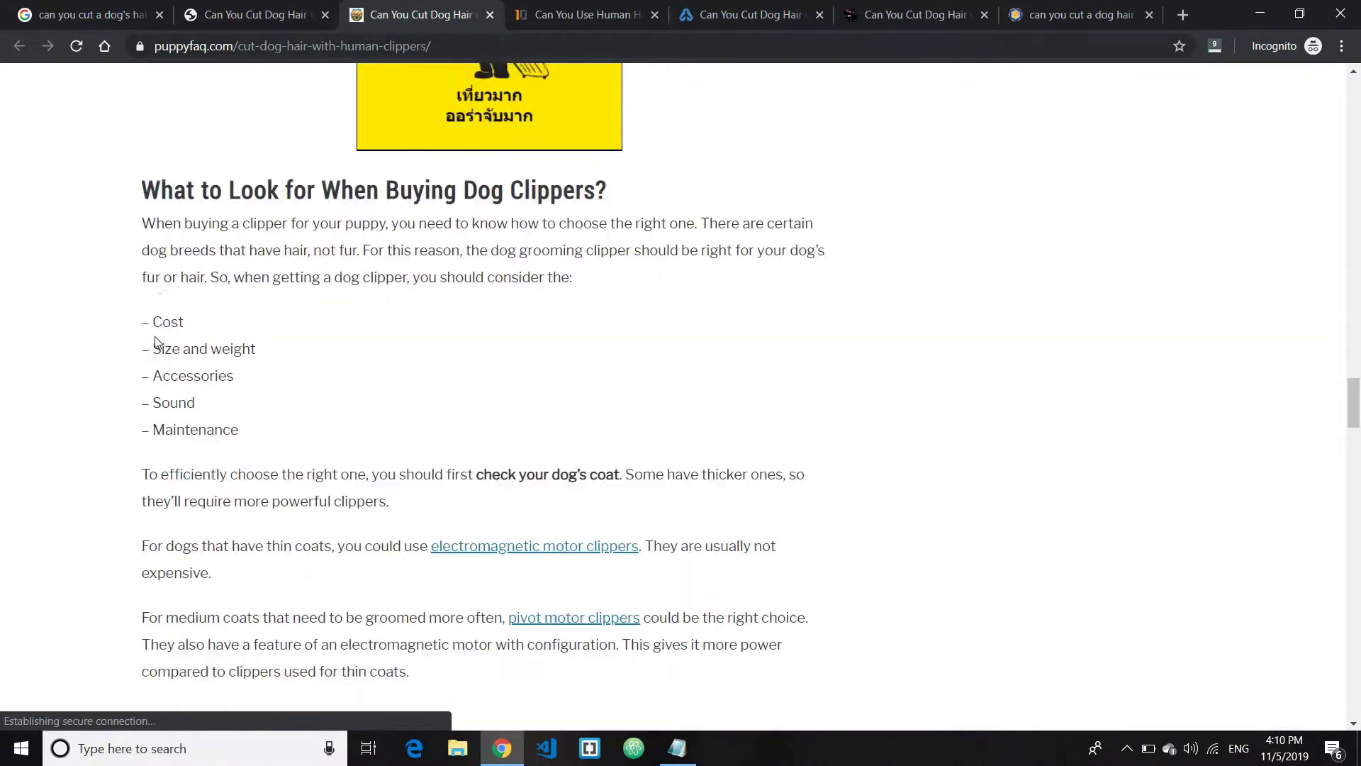
pyautogui.scroll(12, 159, 334)
pyautogui.scroll(-17, 159, 331)
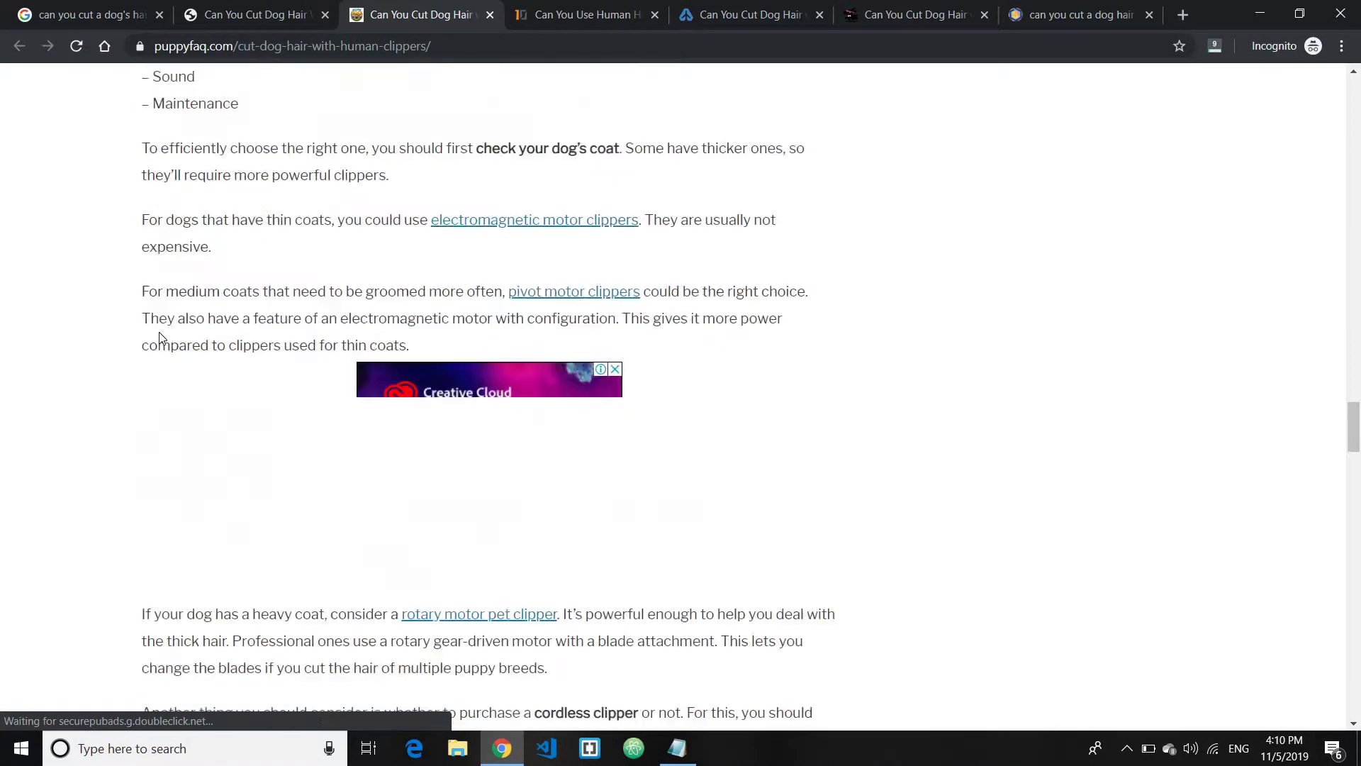
pyautogui.scroll(-15, 158, 332)
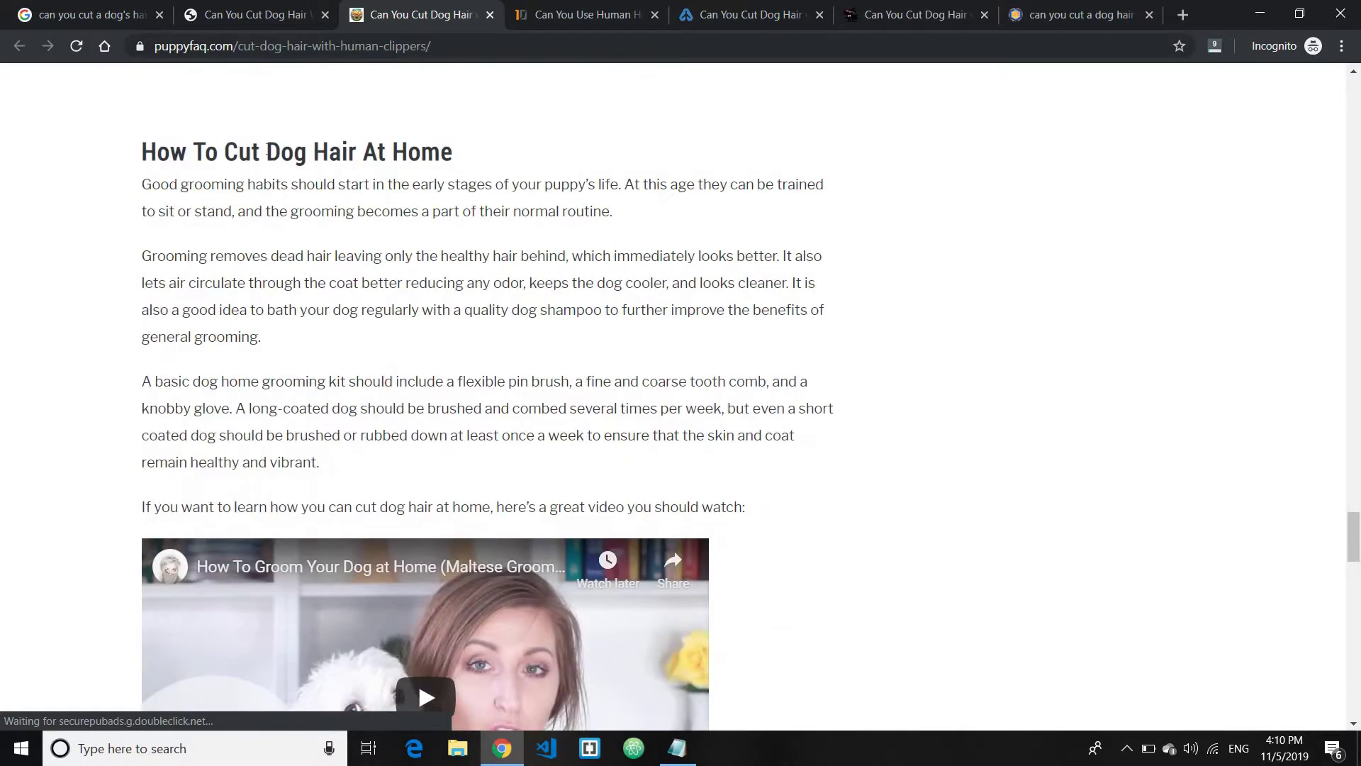
pyautogui.moveTo(252, 151); pyautogui.dragTo(204, 135)
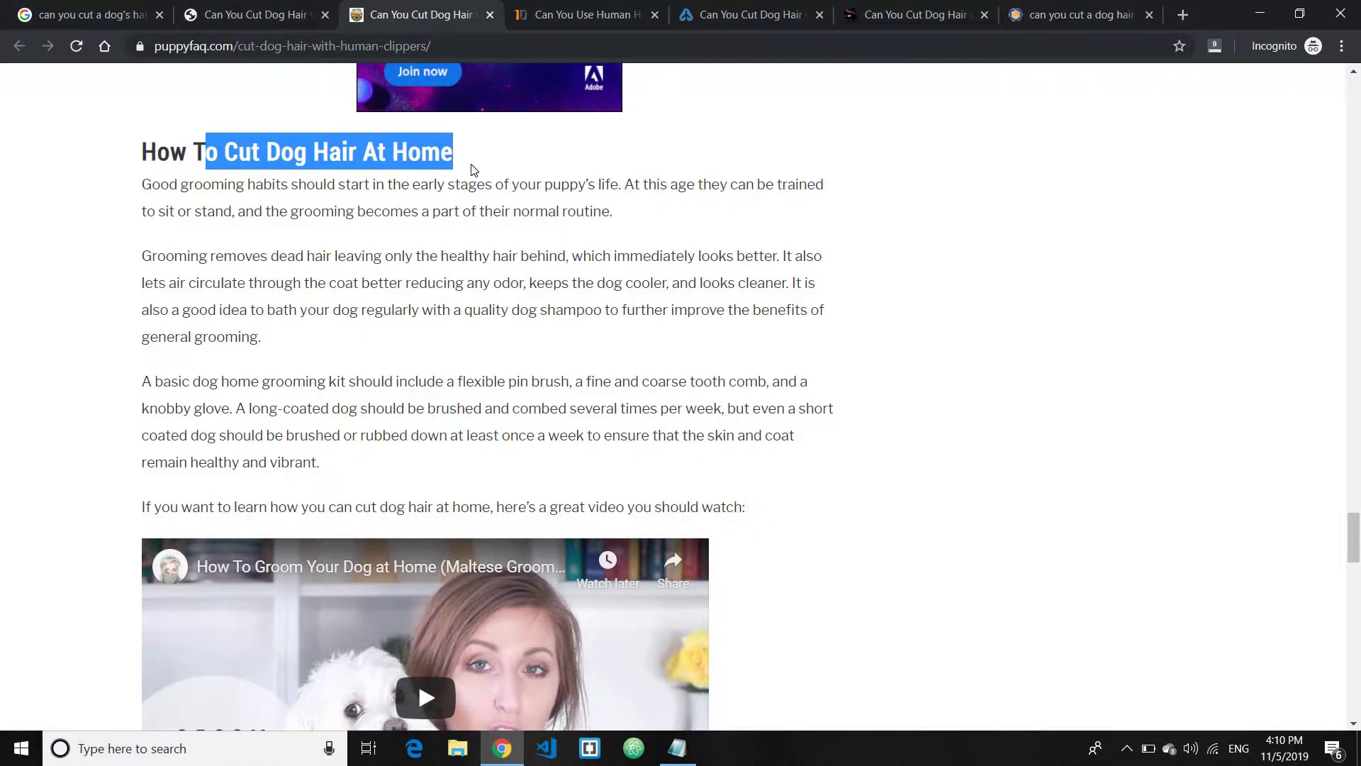
# Compare the Puppy FAQ heading "How To Cut Dog Hair At Home" with the Ask Now article's section on shaving a dog at home.
pyautogui.click(270, 152)
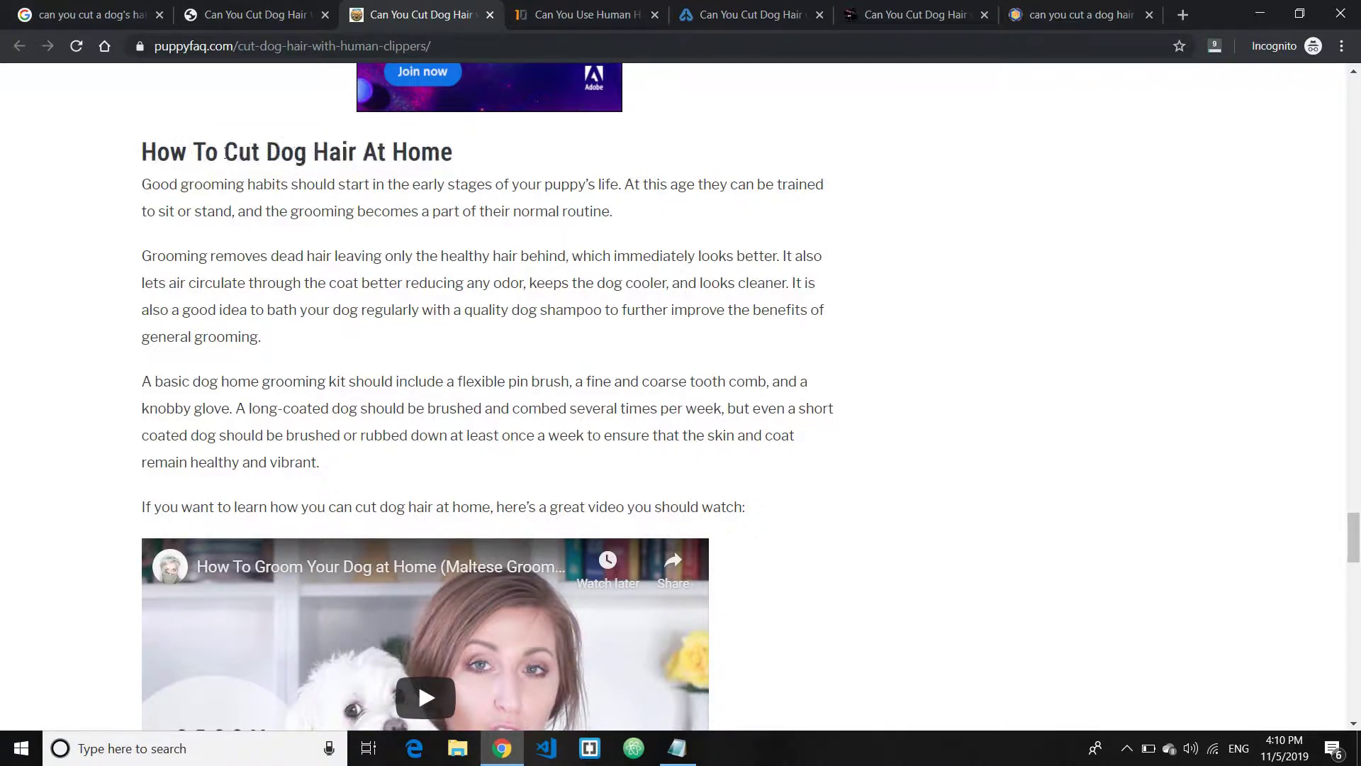
pyautogui.click(266, 10)
pyautogui.click(380, 10)
pyautogui.moveTo(194, 152); pyautogui.dragTo(441, 152)
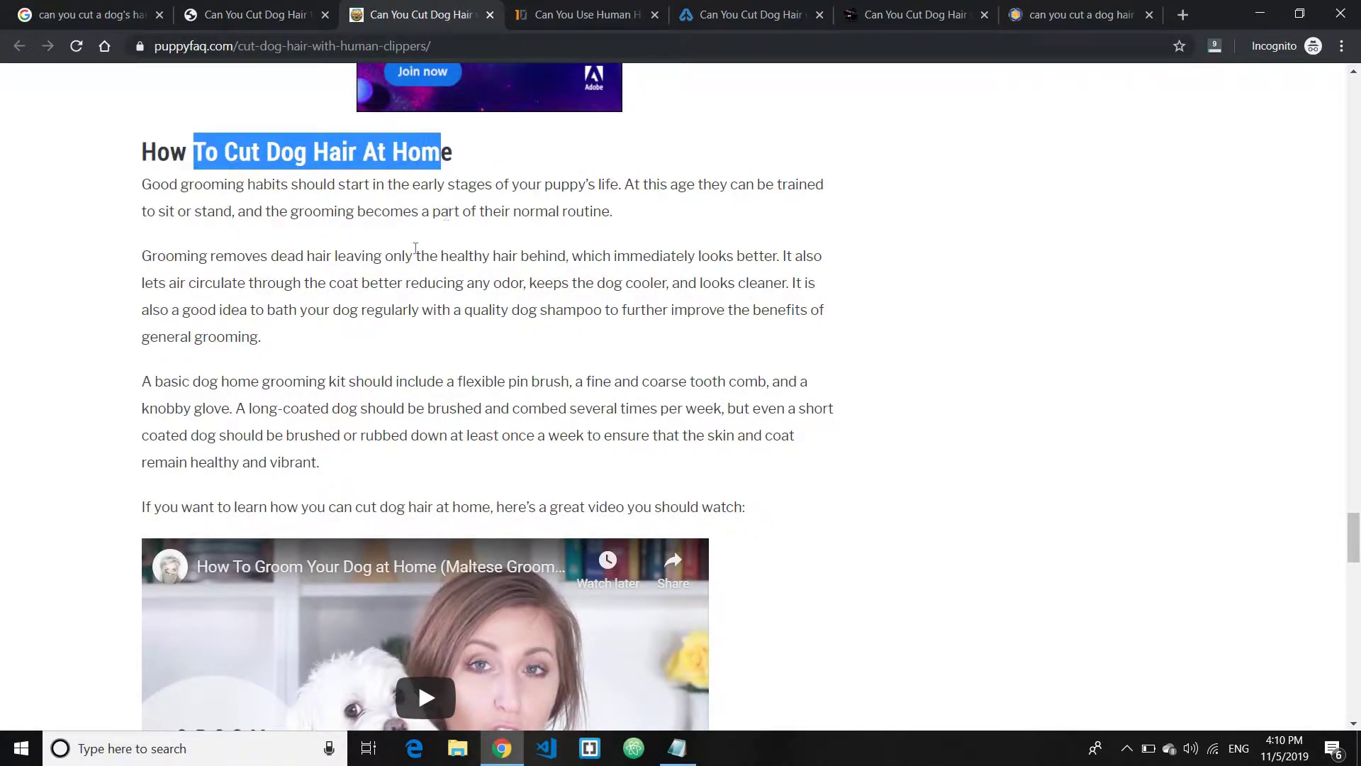
pyautogui.click(263, 13)
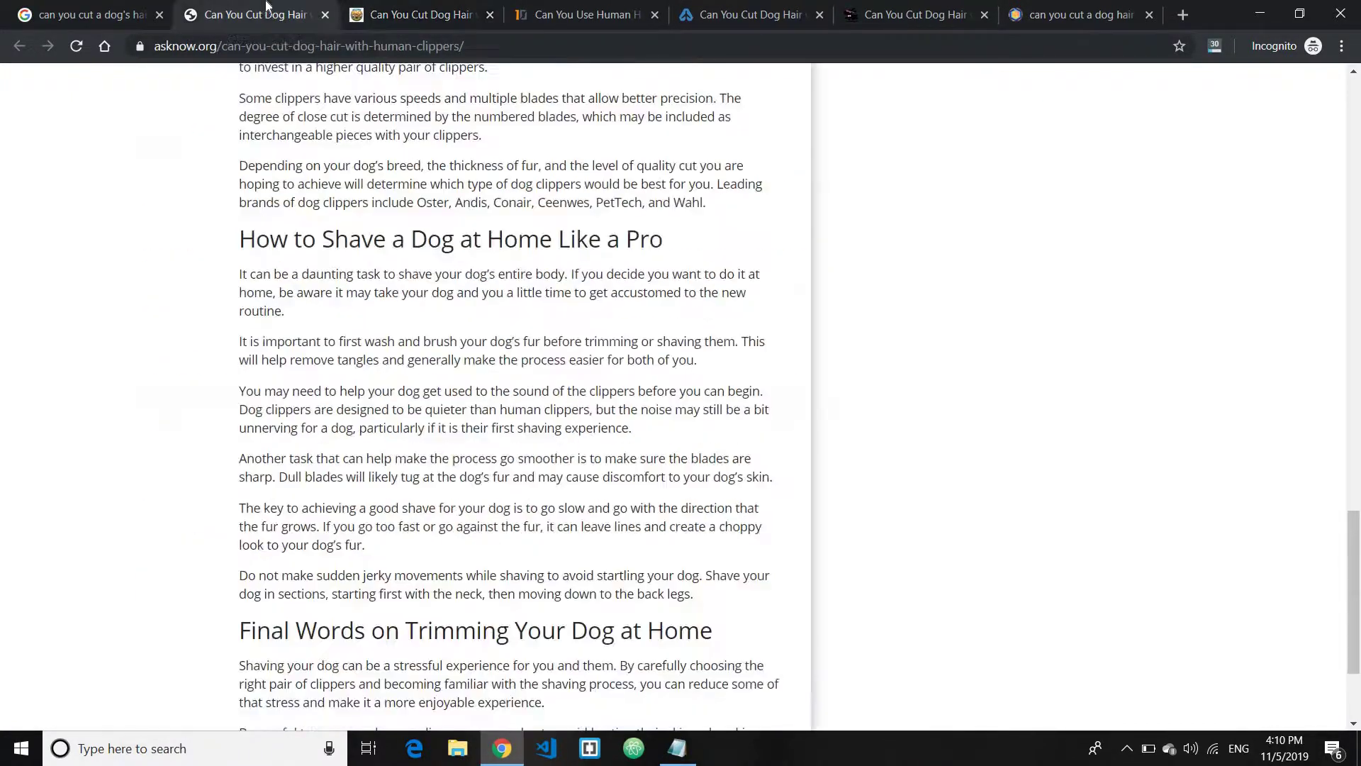
# Scan the Guide10 article's headings for a section about cutting dog hair at home.
pyautogui.hotkey('ctrl', 'Tab')
pyautogui.hotkey('ctrl', 'Tab')
pyautogui.scroll(-15, 305, 319)
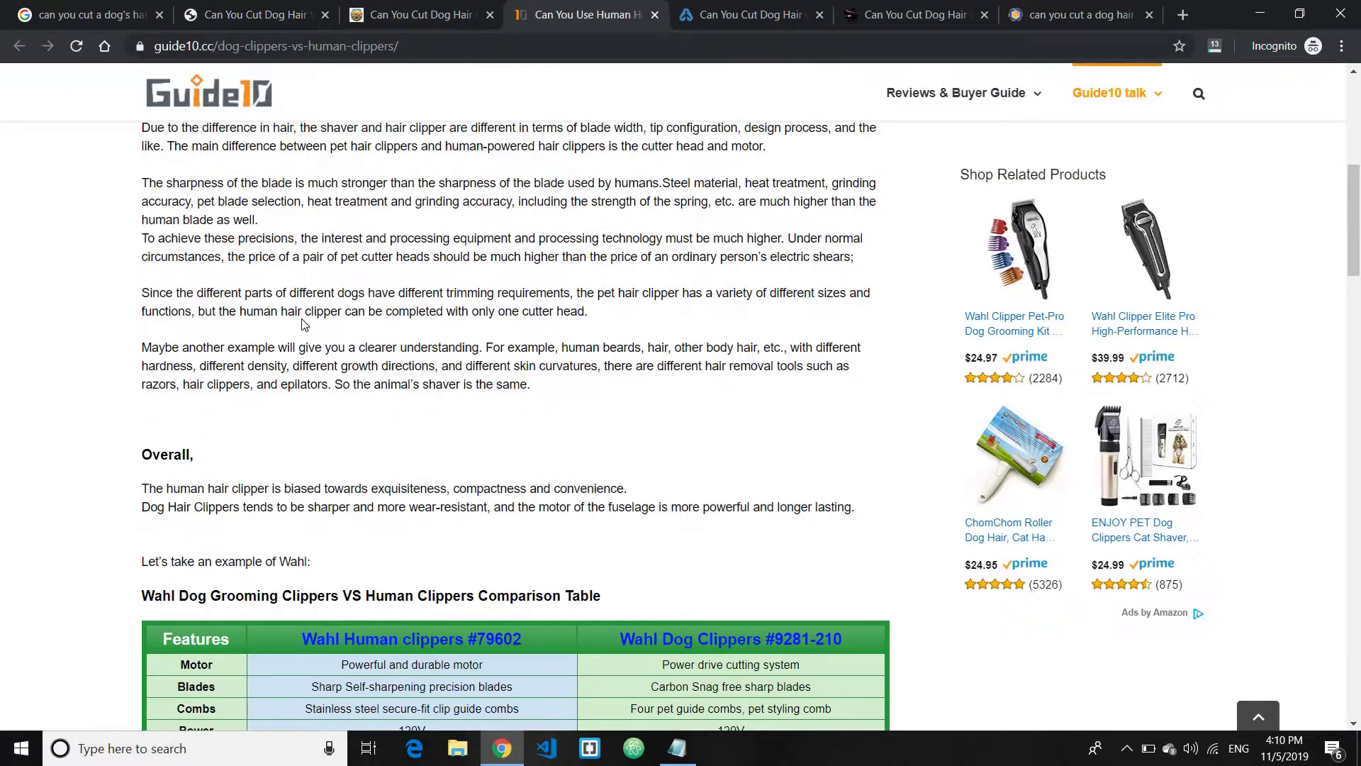
pyautogui.scroll(-17, 304, 324)
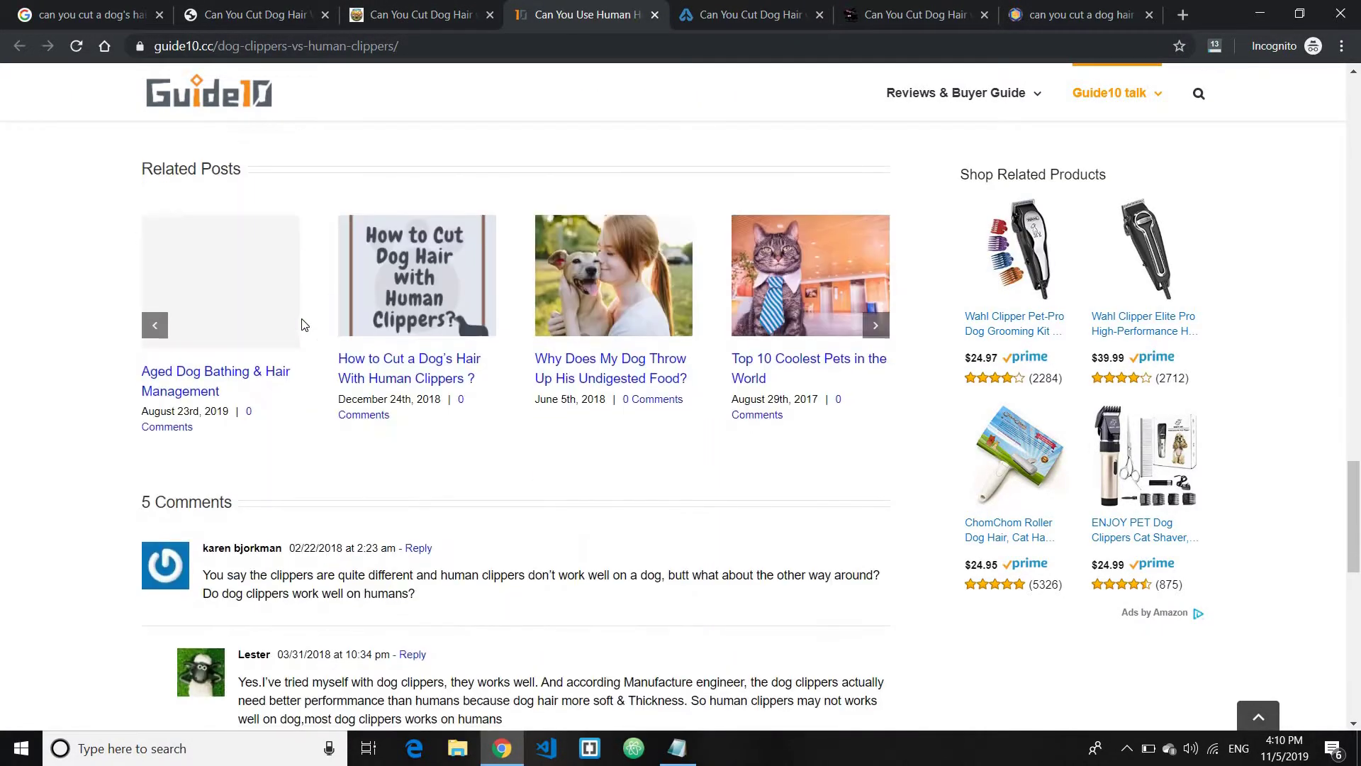
pyautogui.scroll(8, 408, 401)
pyautogui.scroll(20, 408, 401)
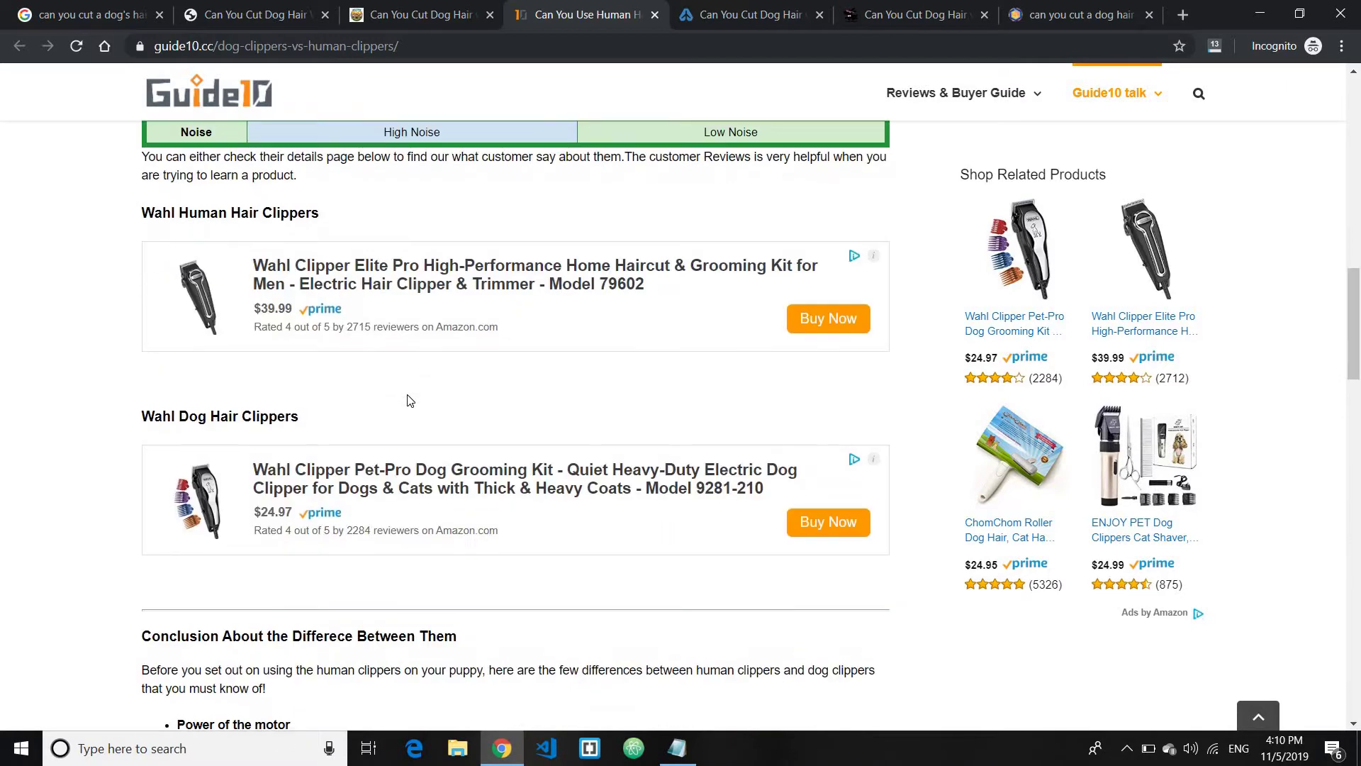
pyautogui.scroll(3, 408, 401)
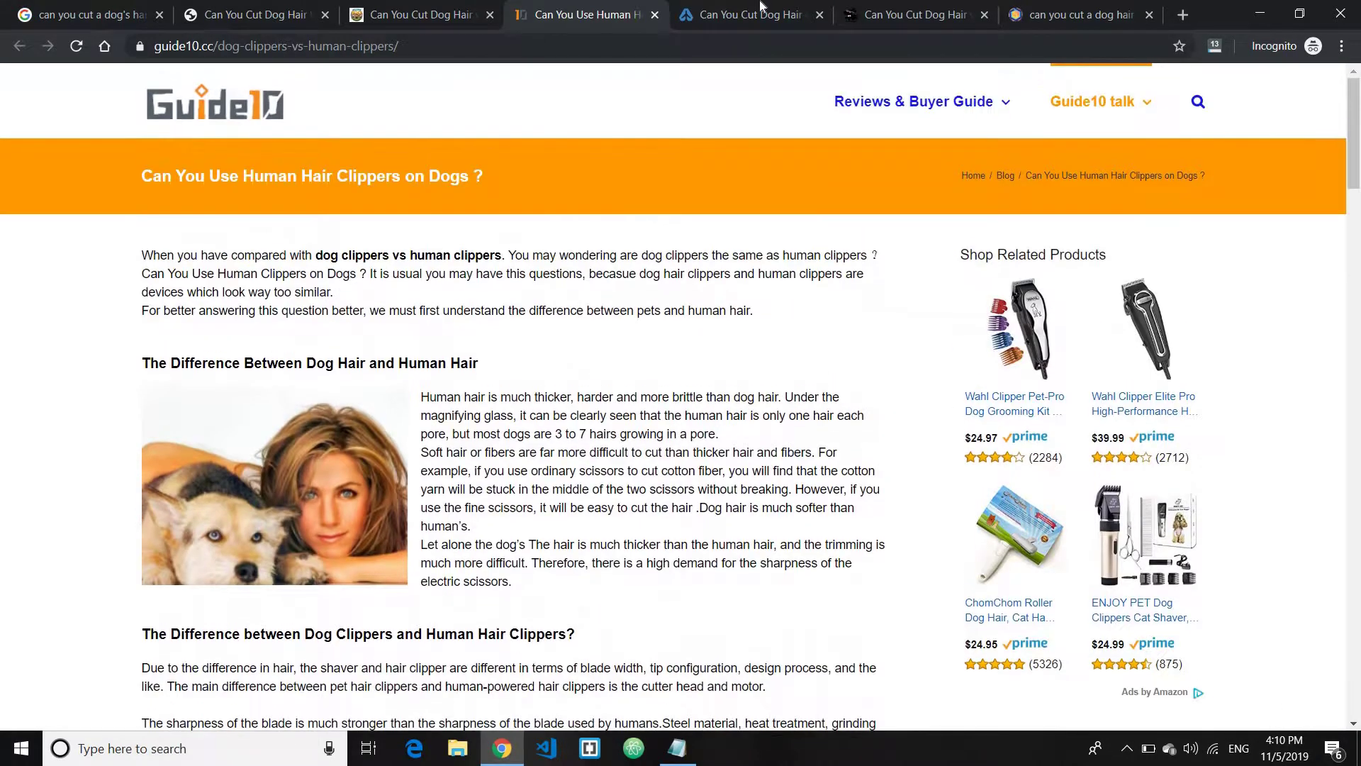
# Examine the Pet Carrier Verdict article's headings through to its end for a section about cutting or grooming a dog at home.
pyautogui.hotkey('ctrl', 'Tab')
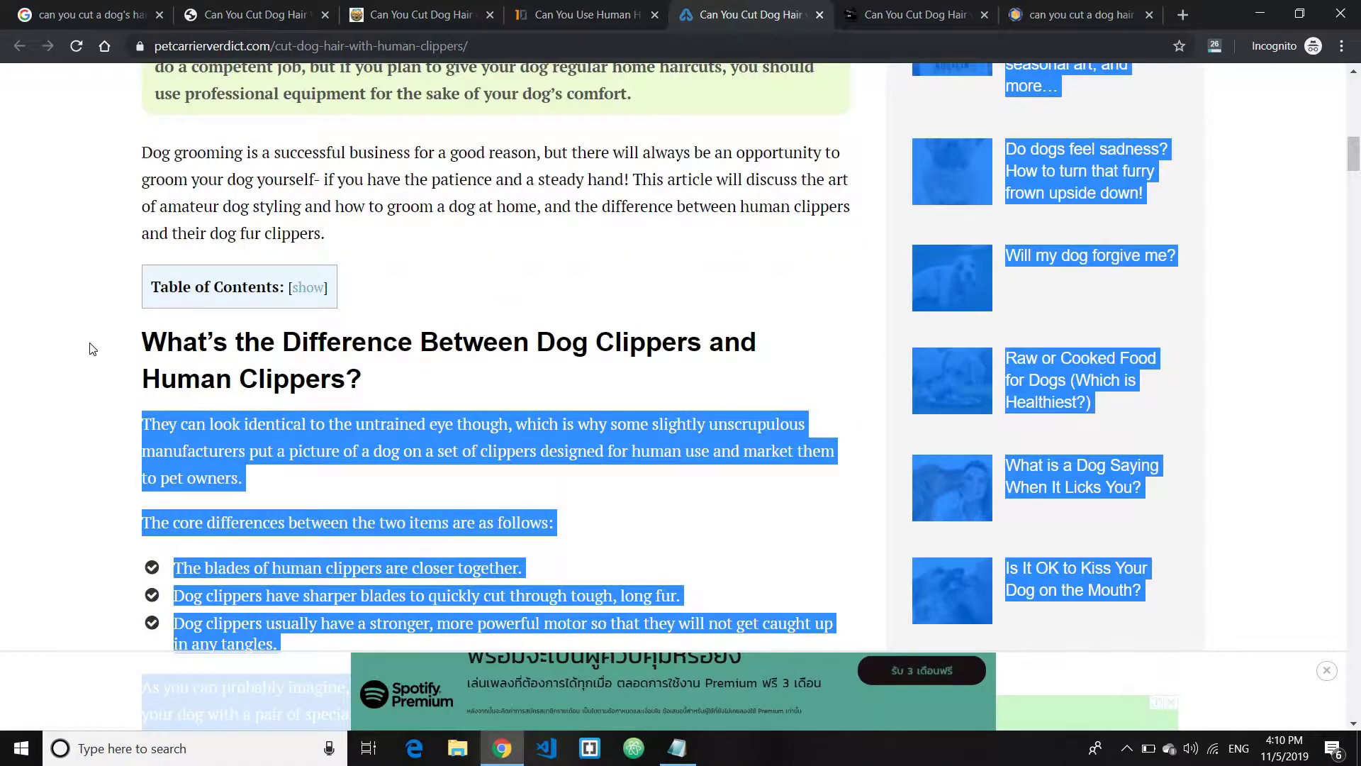
pyautogui.scroll(-20, 151, 334)
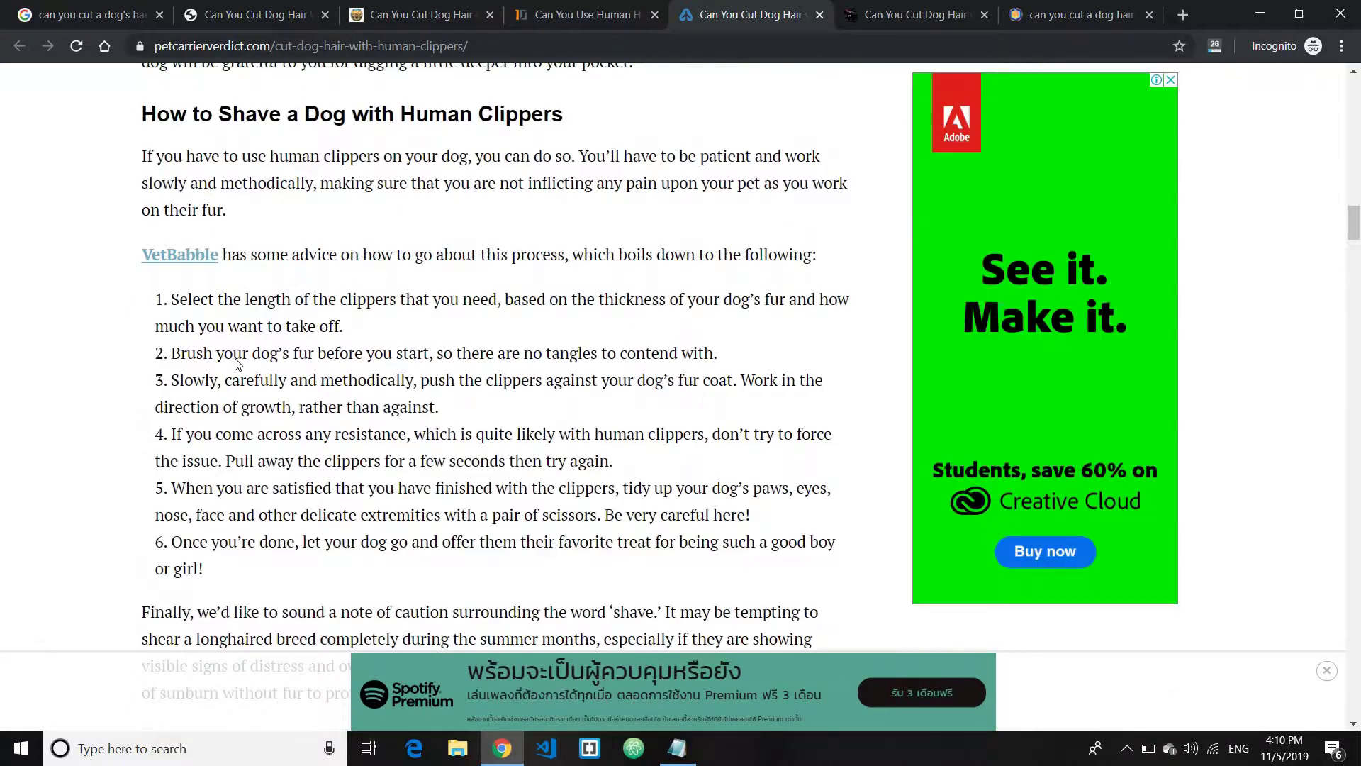
pyautogui.scroll(-20, 238, 369)
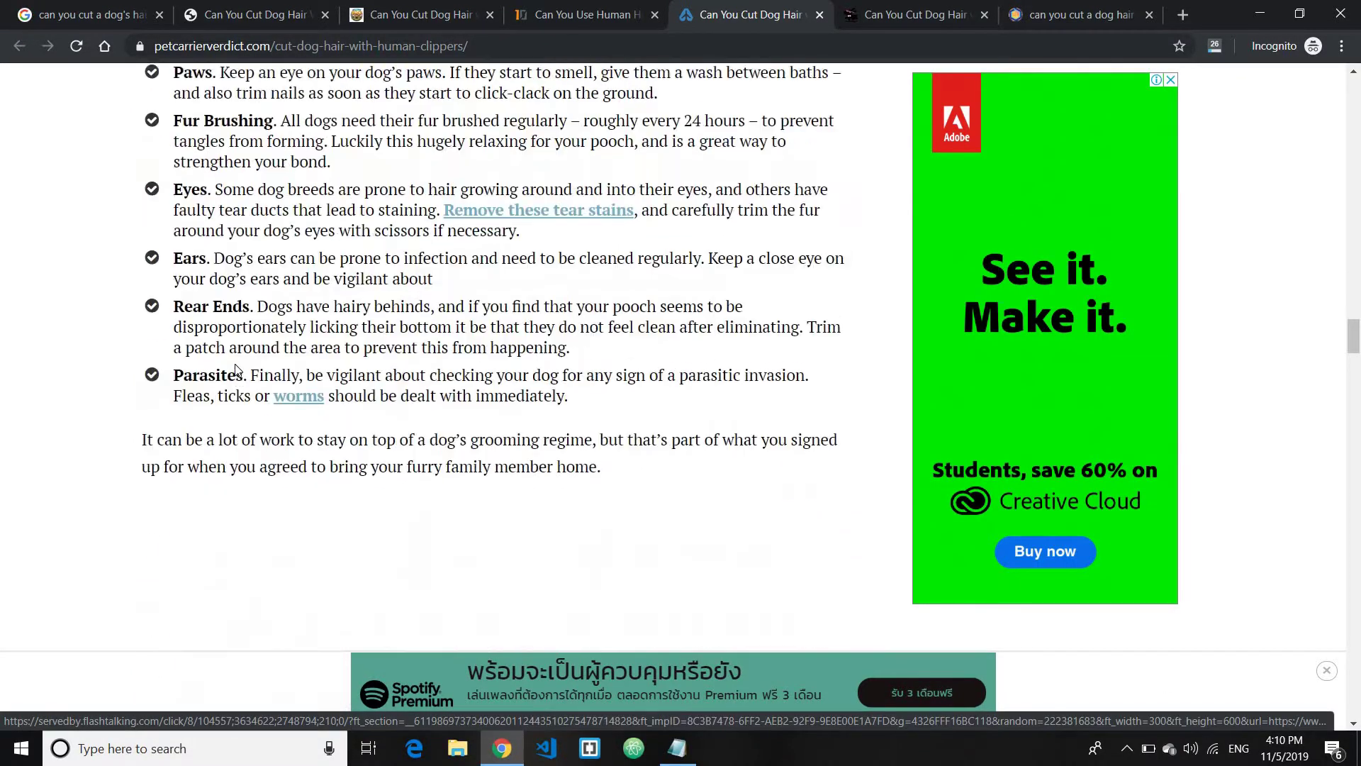
pyautogui.scroll(-4, 238, 369)
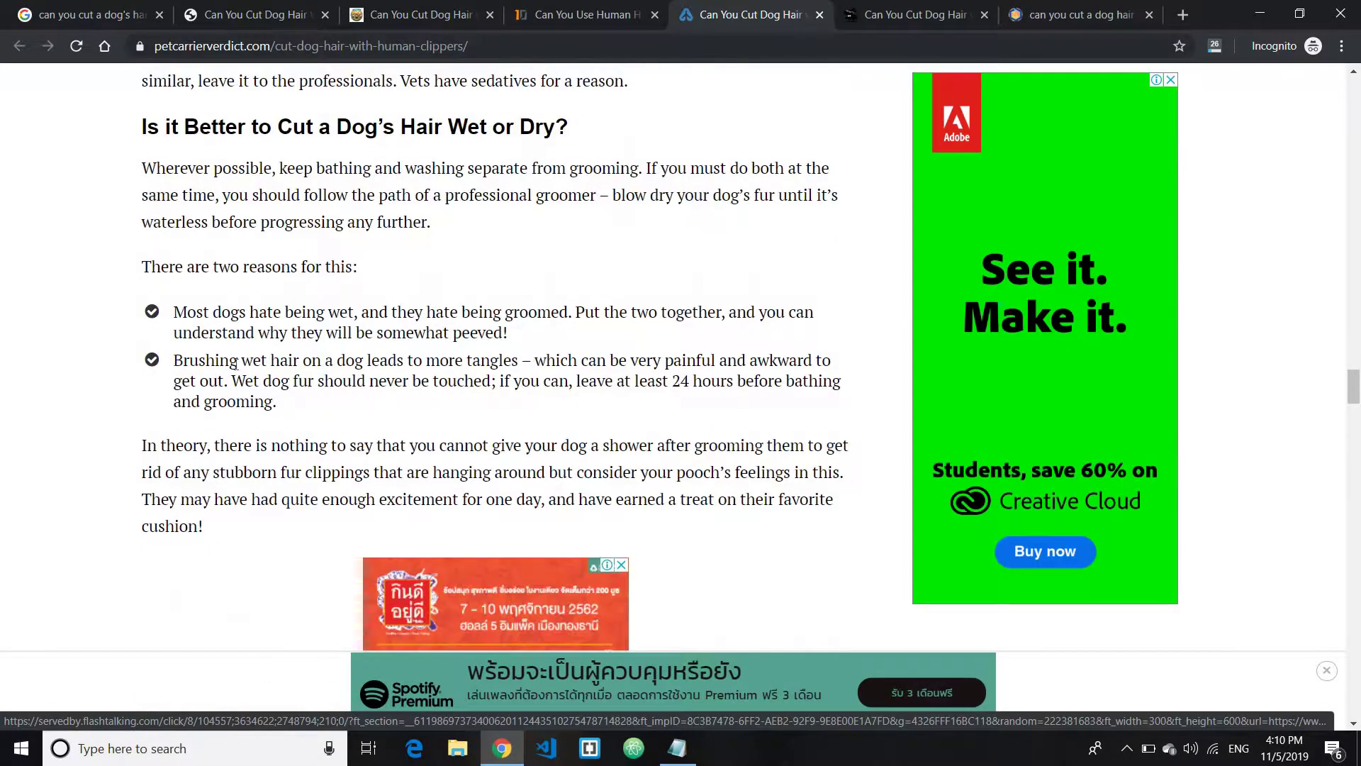
pyautogui.scroll(-10, 236, 362)
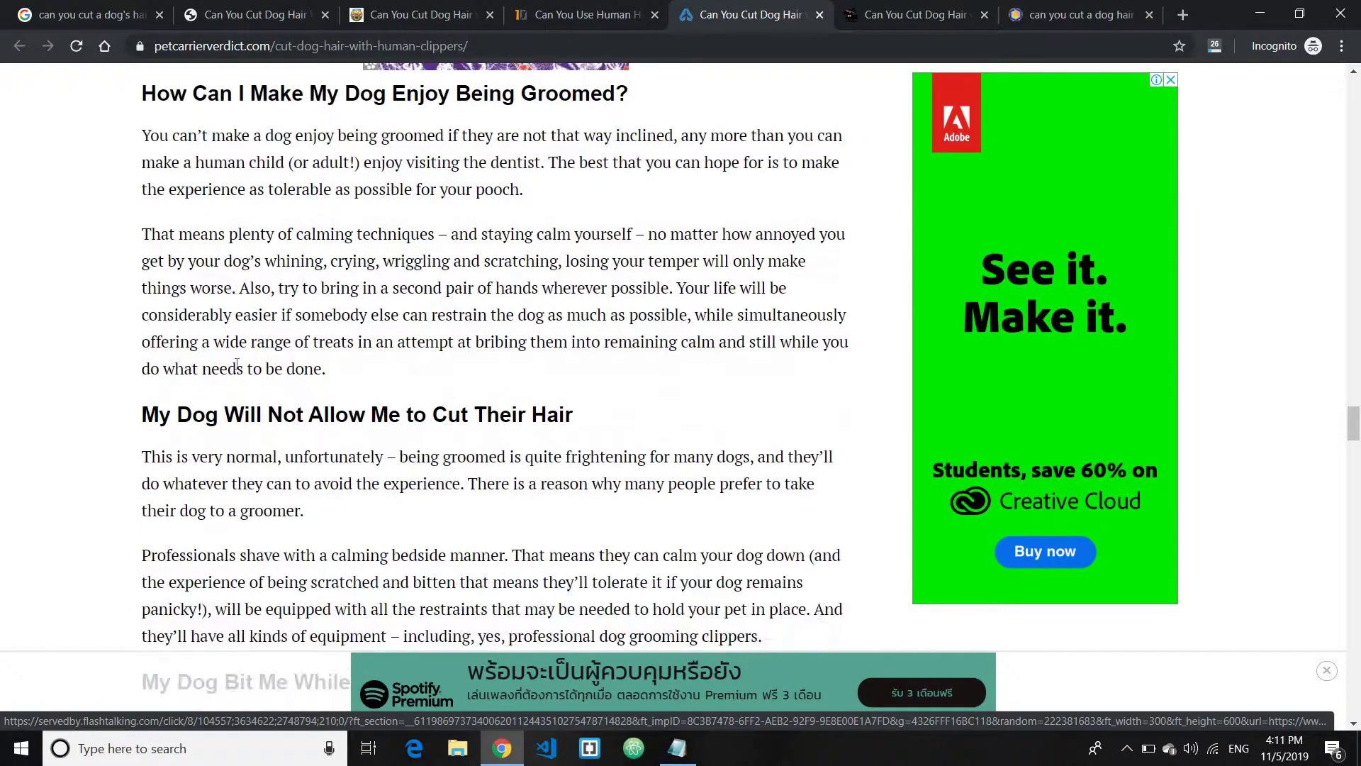
pyautogui.scroll(-18, 236, 364)
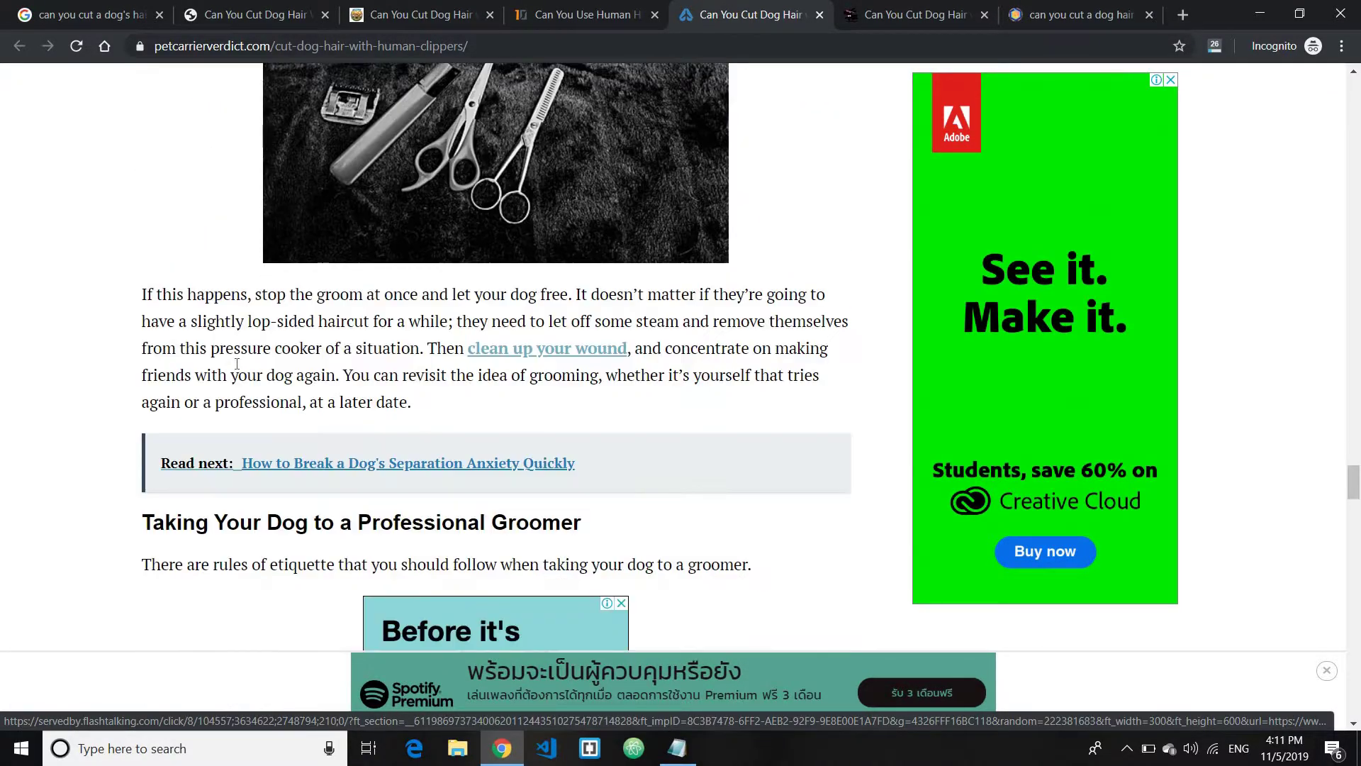
pyautogui.scroll(-6, 236, 363)
pyautogui.scroll(-15, 237, 364)
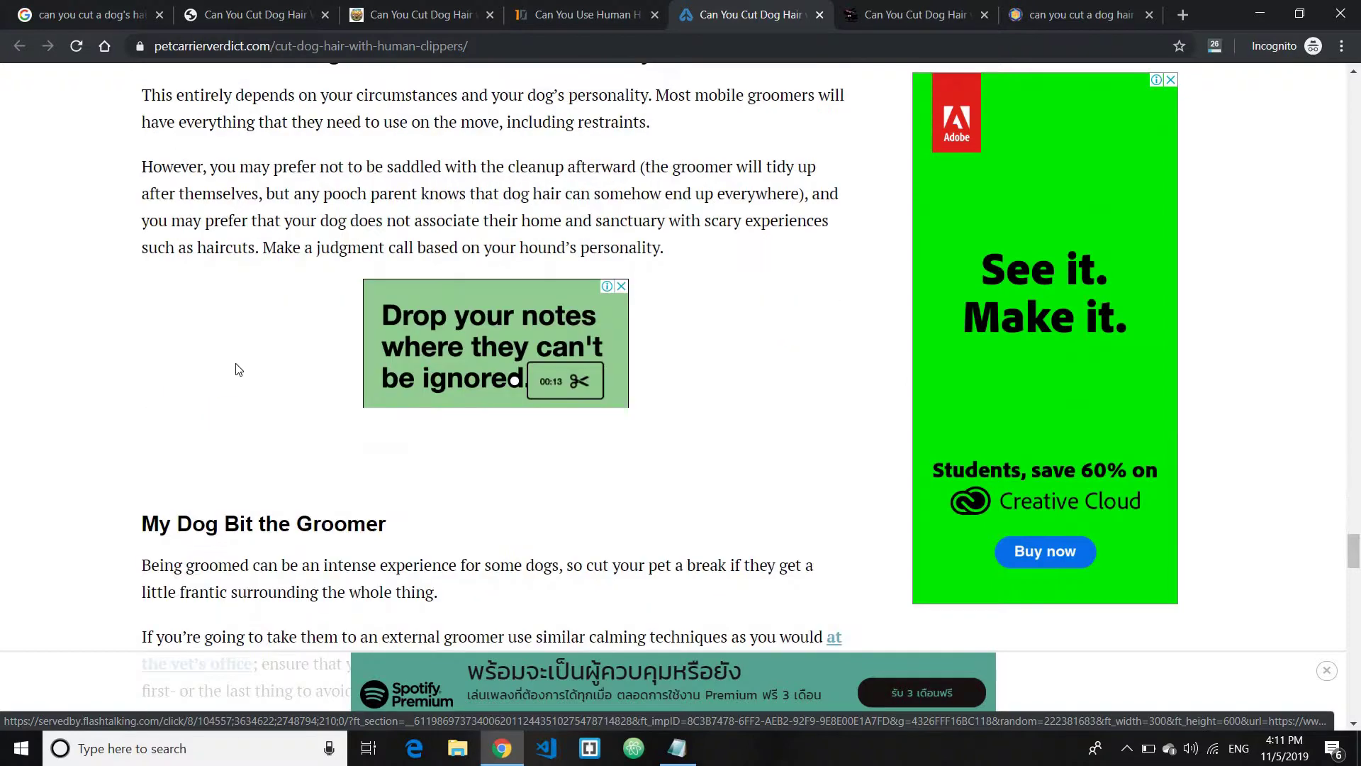
pyautogui.scroll(-15, 238, 368)
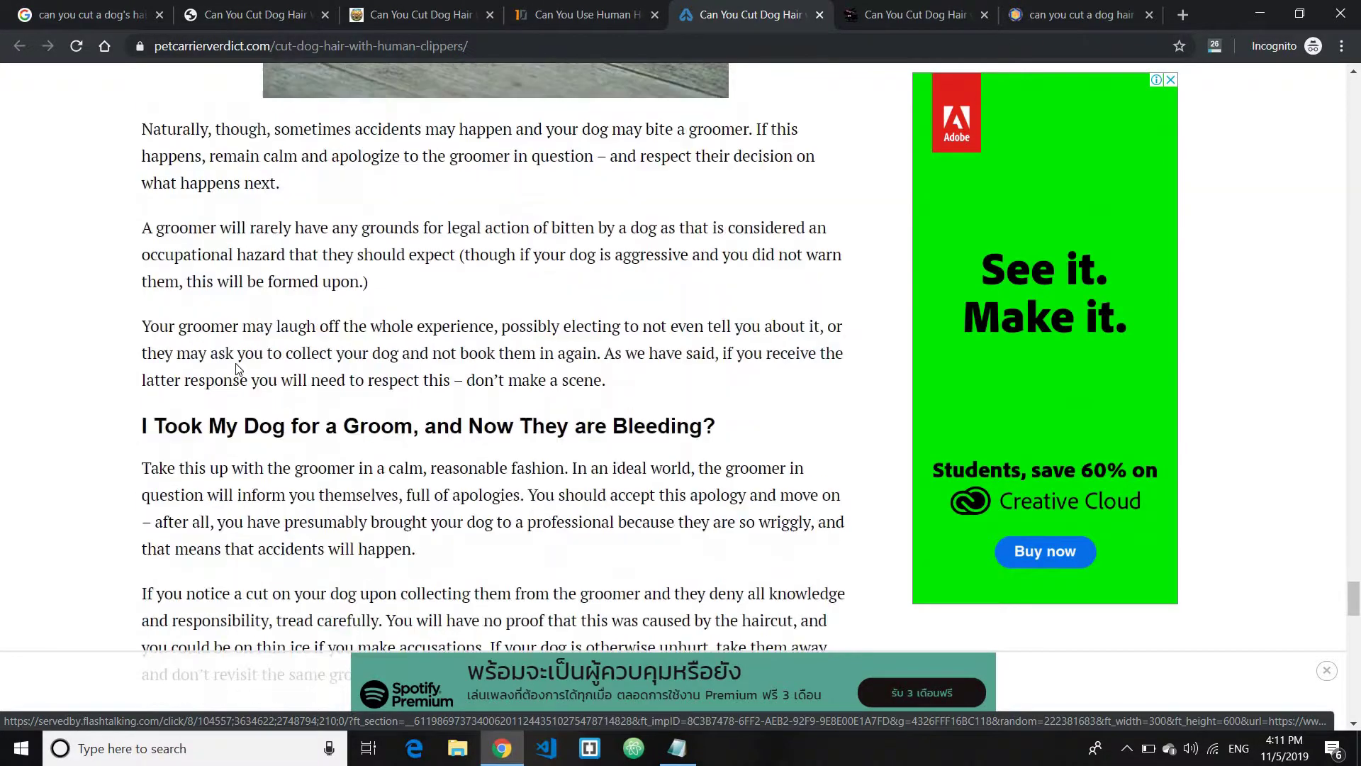
pyautogui.scroll(-5, 237, 364)
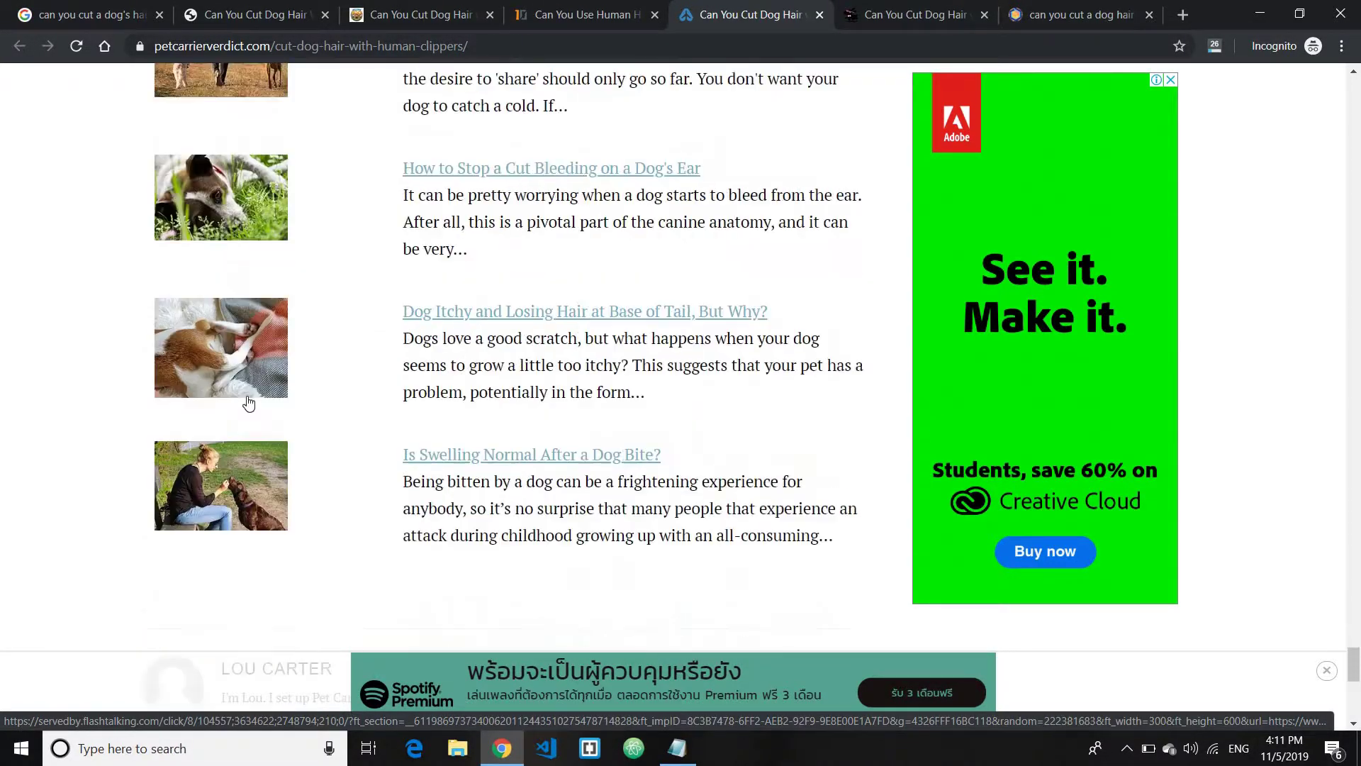
# Go back to the Pet Carrier Verdict heading about visiting a groomer or having them come home and highlight its final words.
pyautogui.scroll(15, 252, 395)
pyautogui.scroll(17, 416, 468)
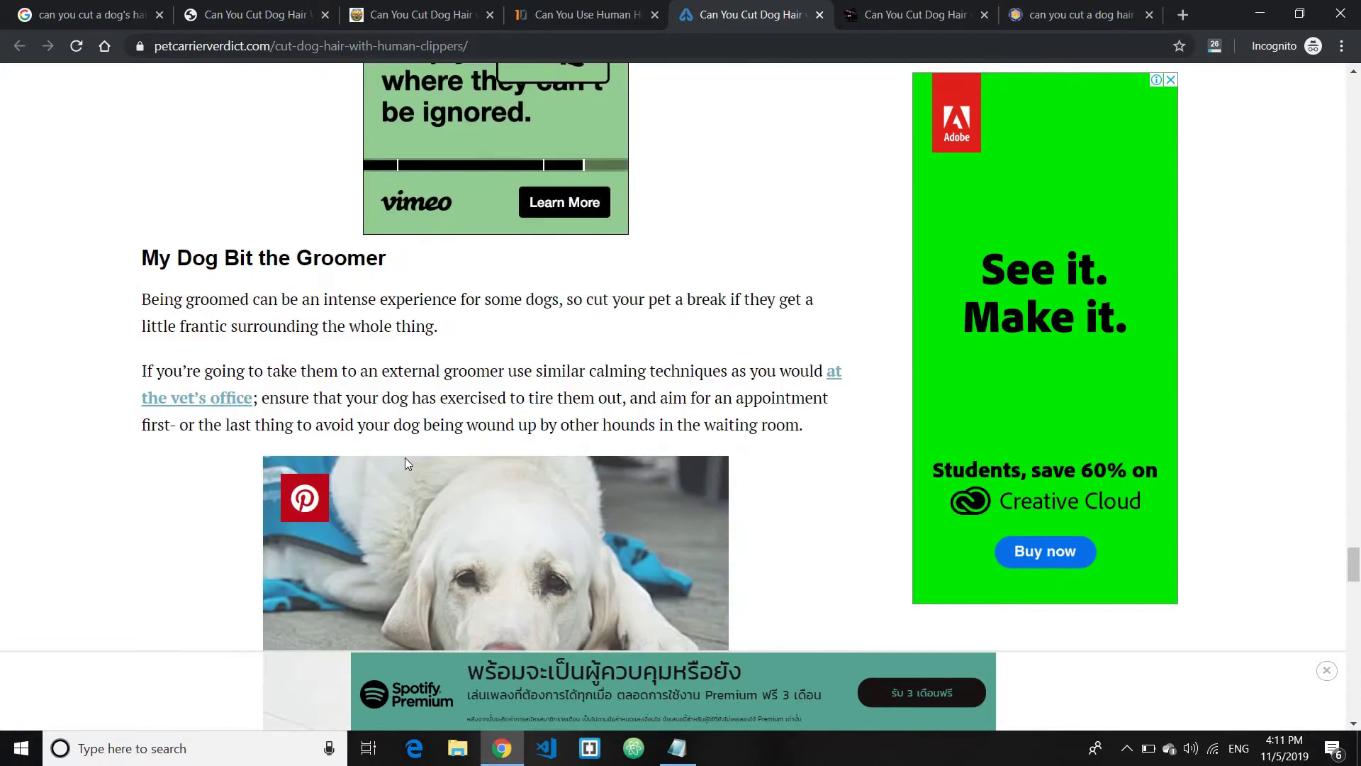
pyautogui.scroll(-2, 382, 443)
pyautogui.scroll(-2, 383, 445)
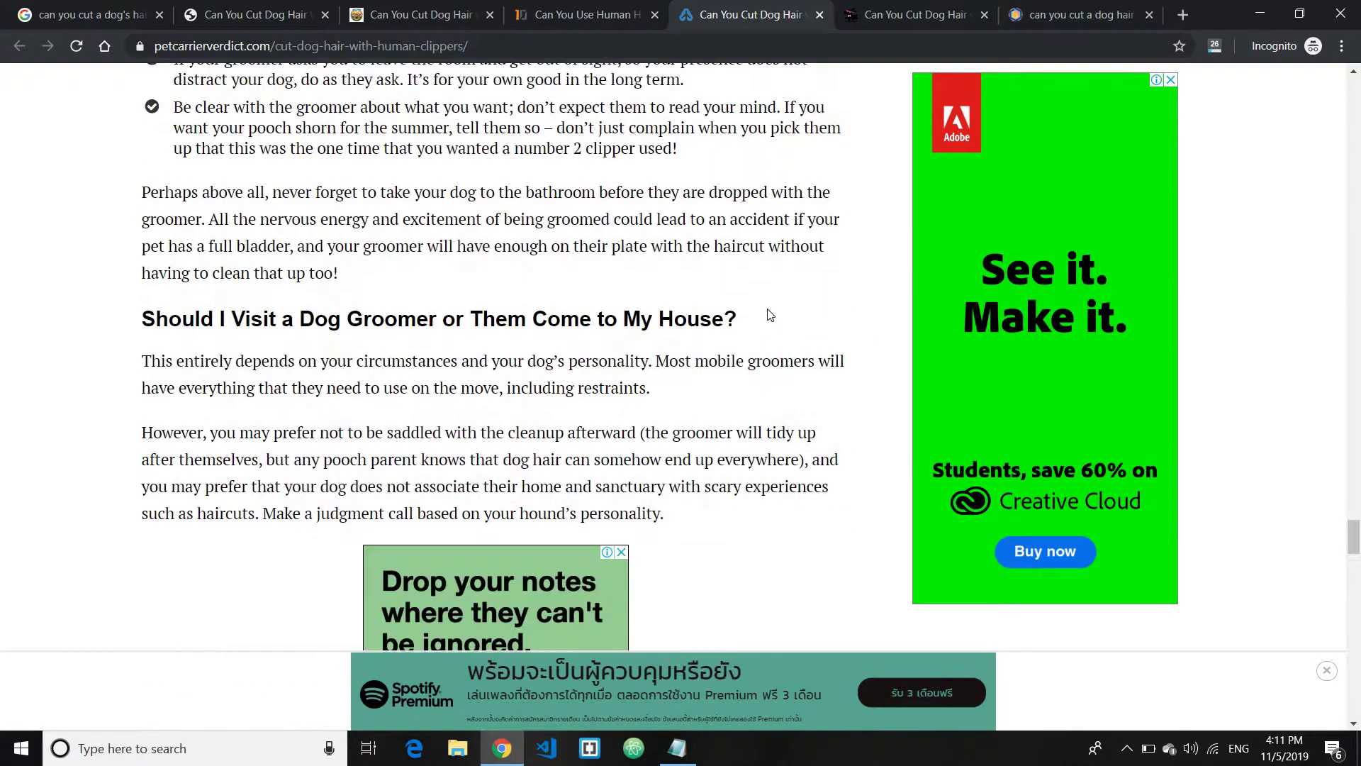
pyautogui.moveTo(739, 319); pyautogui.dragTo(277, 307)
pyautogui.moveTo(377, 339); pyautogui.dragTo(245, 333)
pyautogui.click(213, 339)
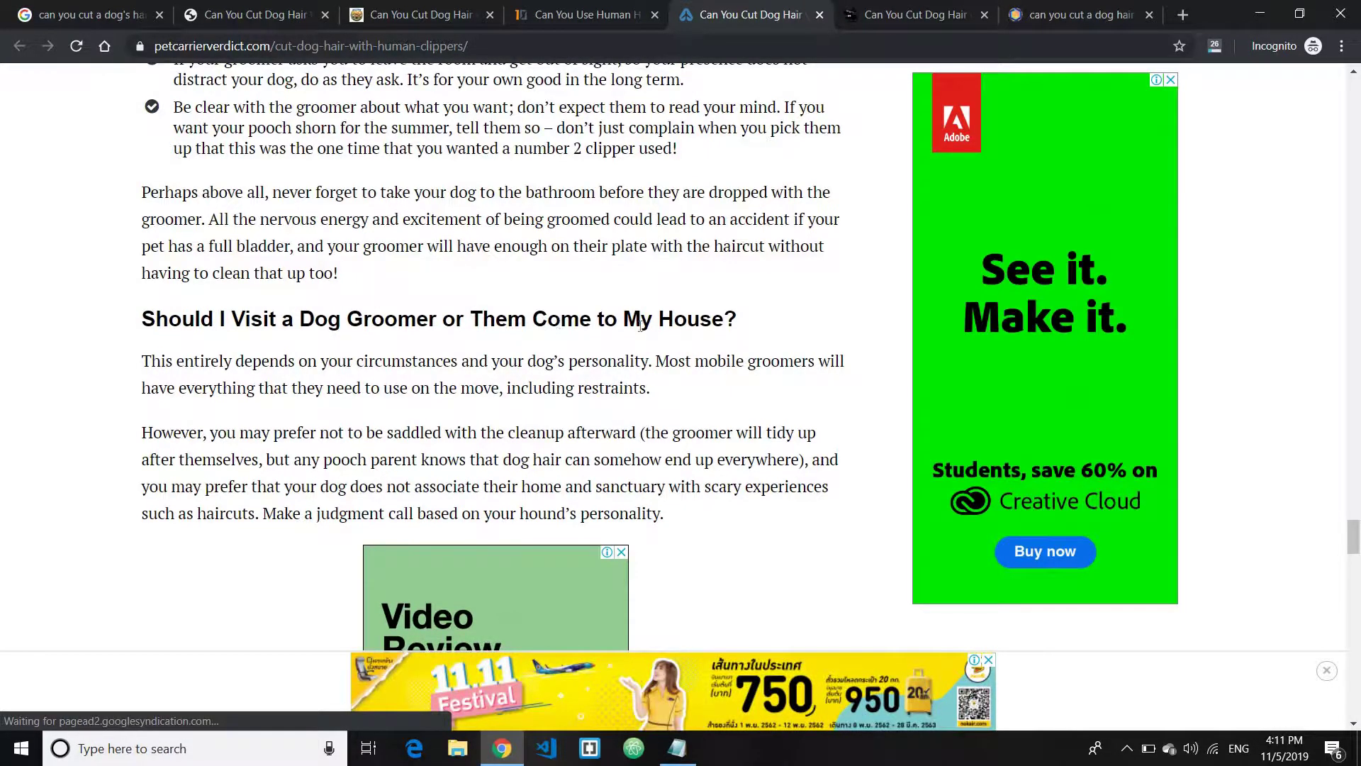
pyautogui.moveTo(737, 318); pyautogui.dragTo(483, 322)
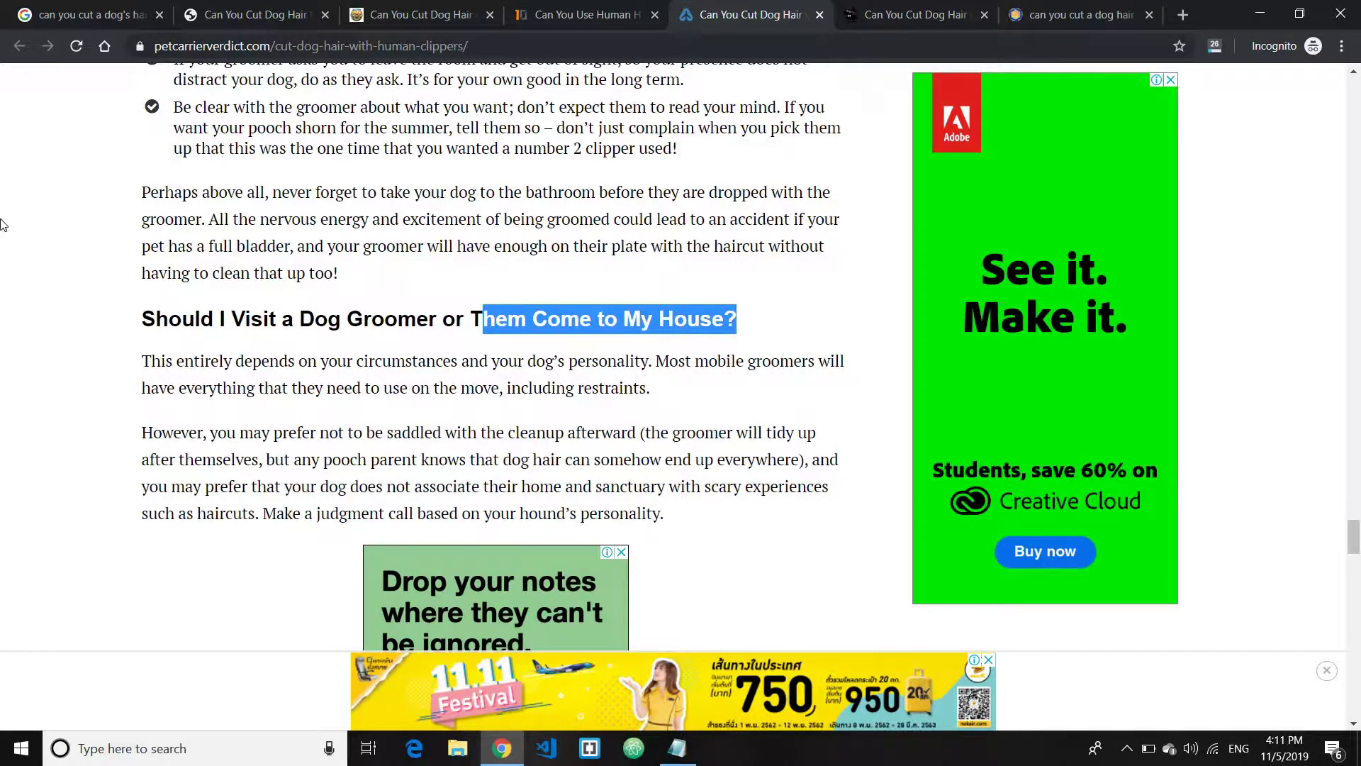
# Review the Glamorous Dogs article's table of contents for topics shared with the other articles.
pyautogui.hotkey('ctrl', 'Tab')
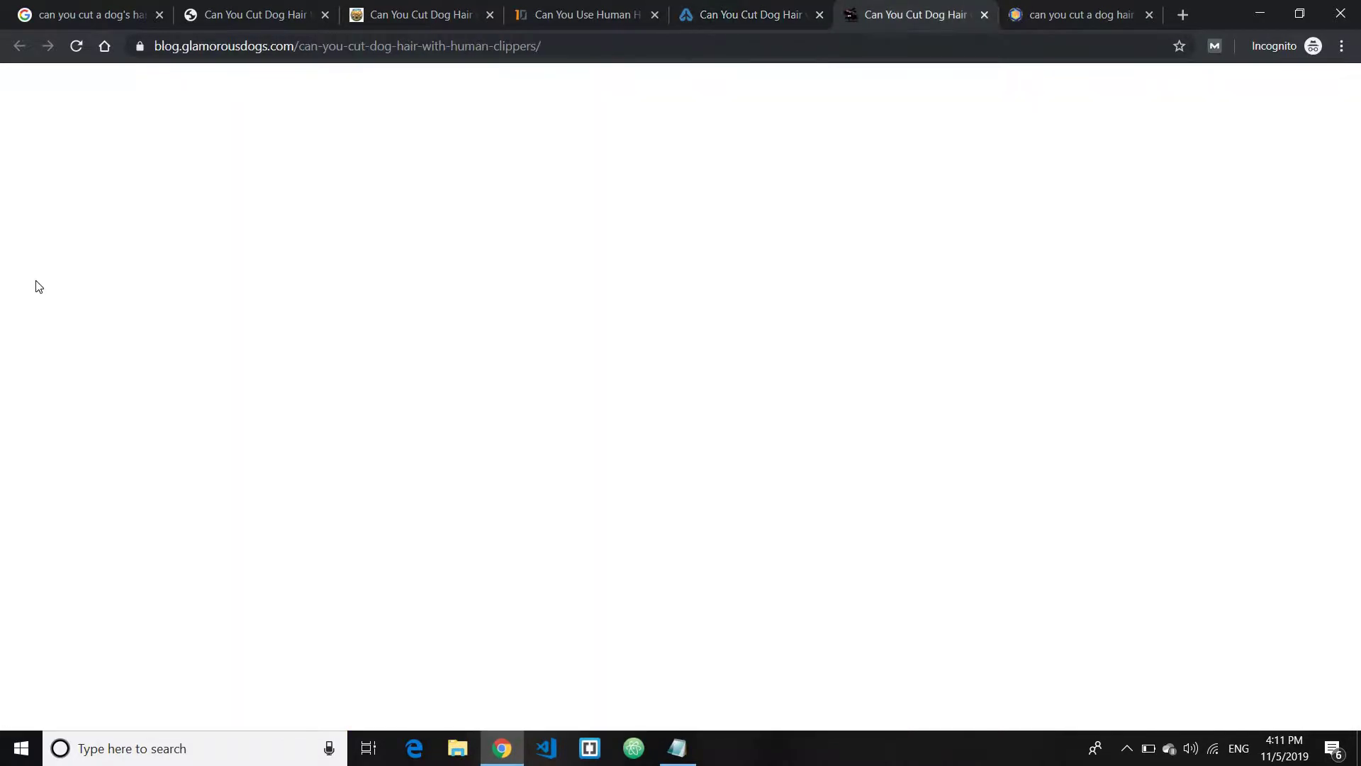
pyautogui.scroll(-15, 142, 333)
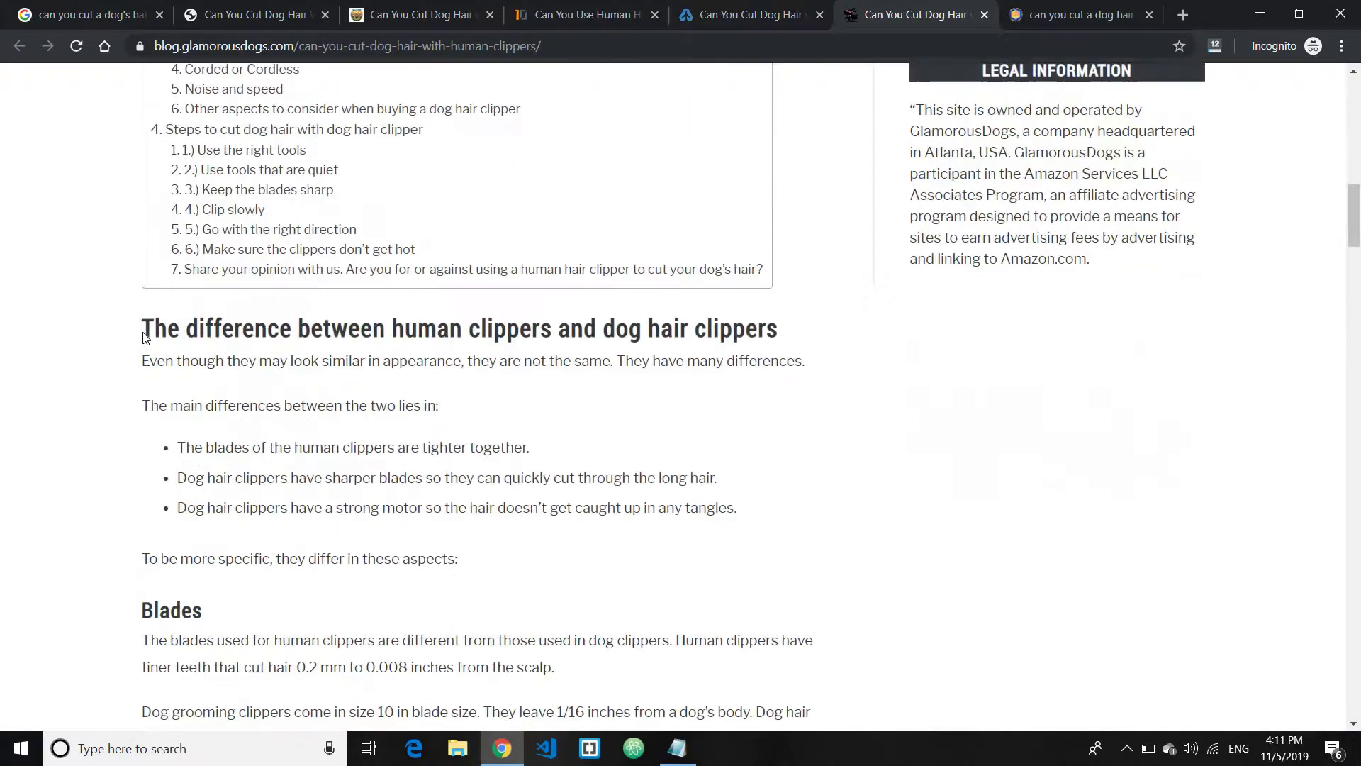
pyautogui.scroll(2, 145, 335)
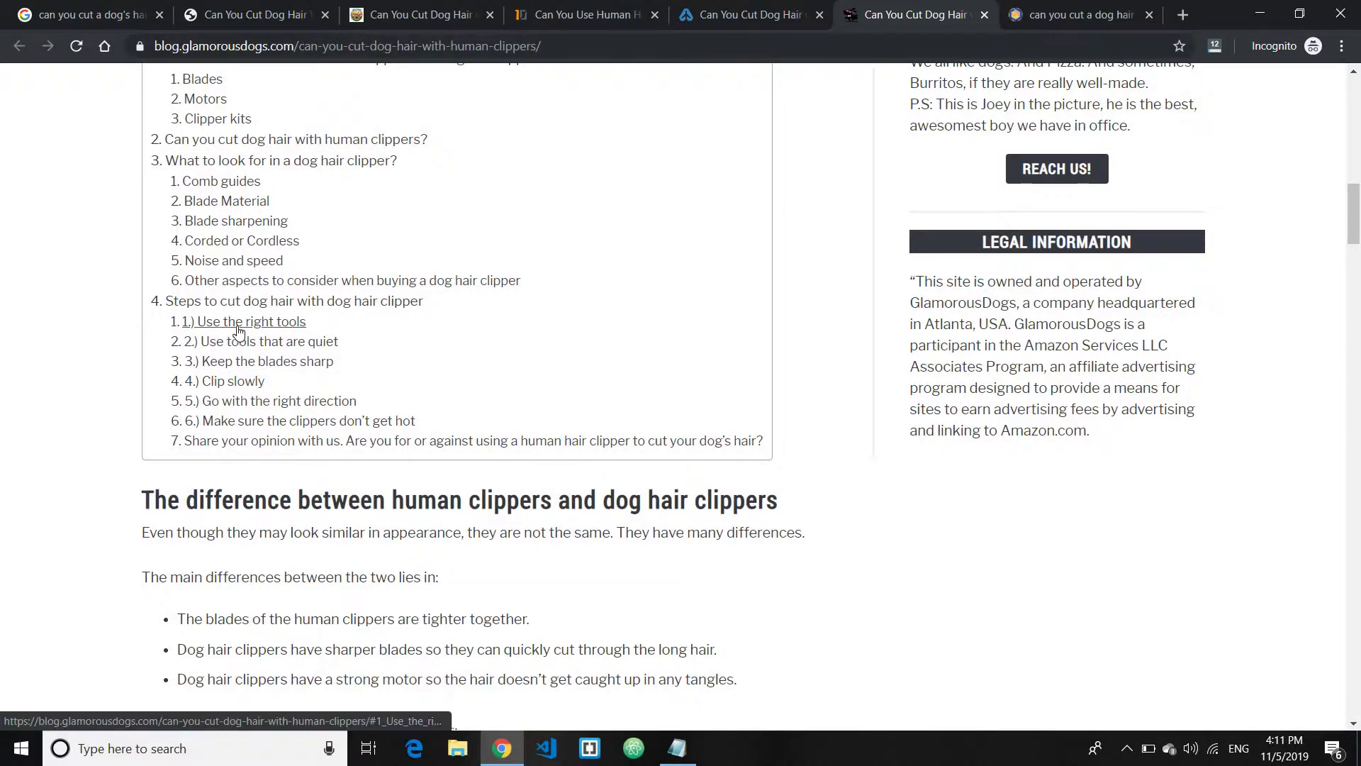
pyautogui.scroll(2, 242, 312)
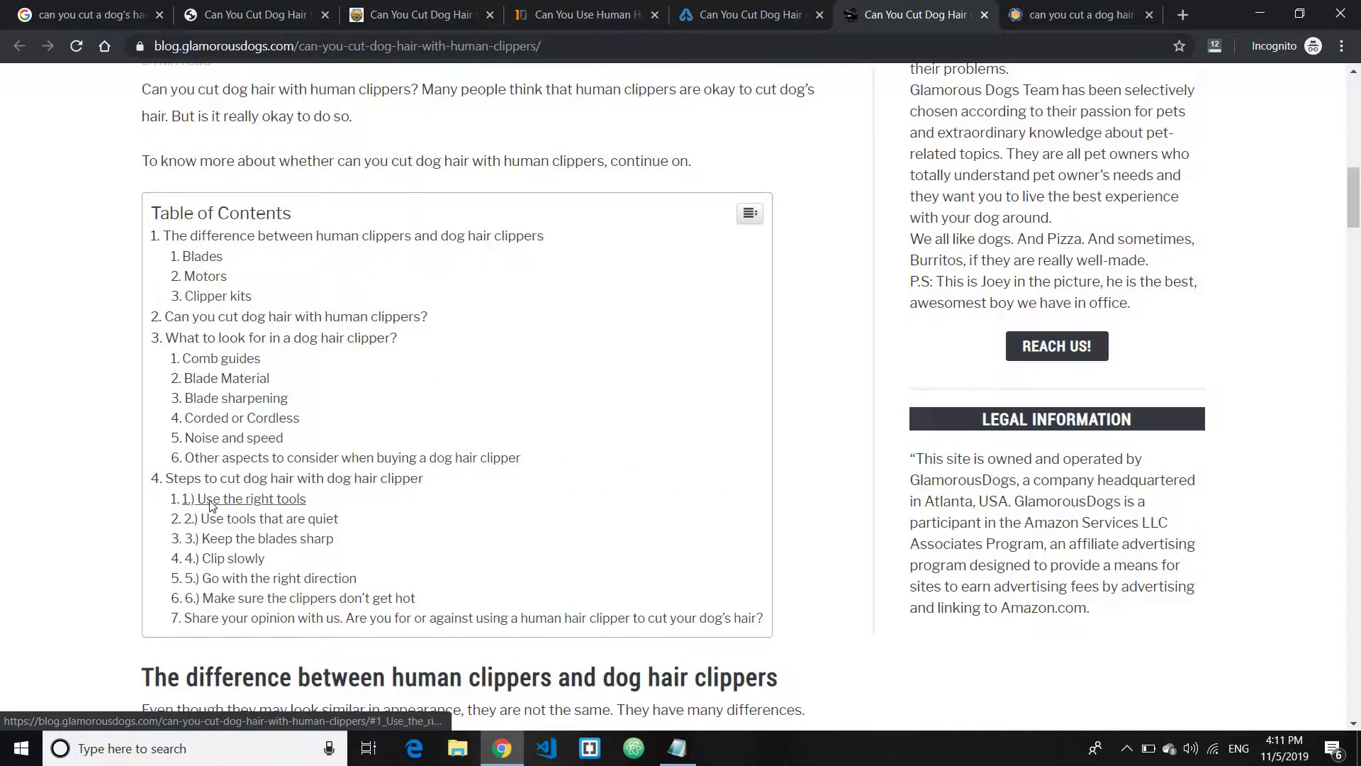
pyautogui.scroll(-3, 347, 483)
pyautogui.scroll(3, 347, 484)
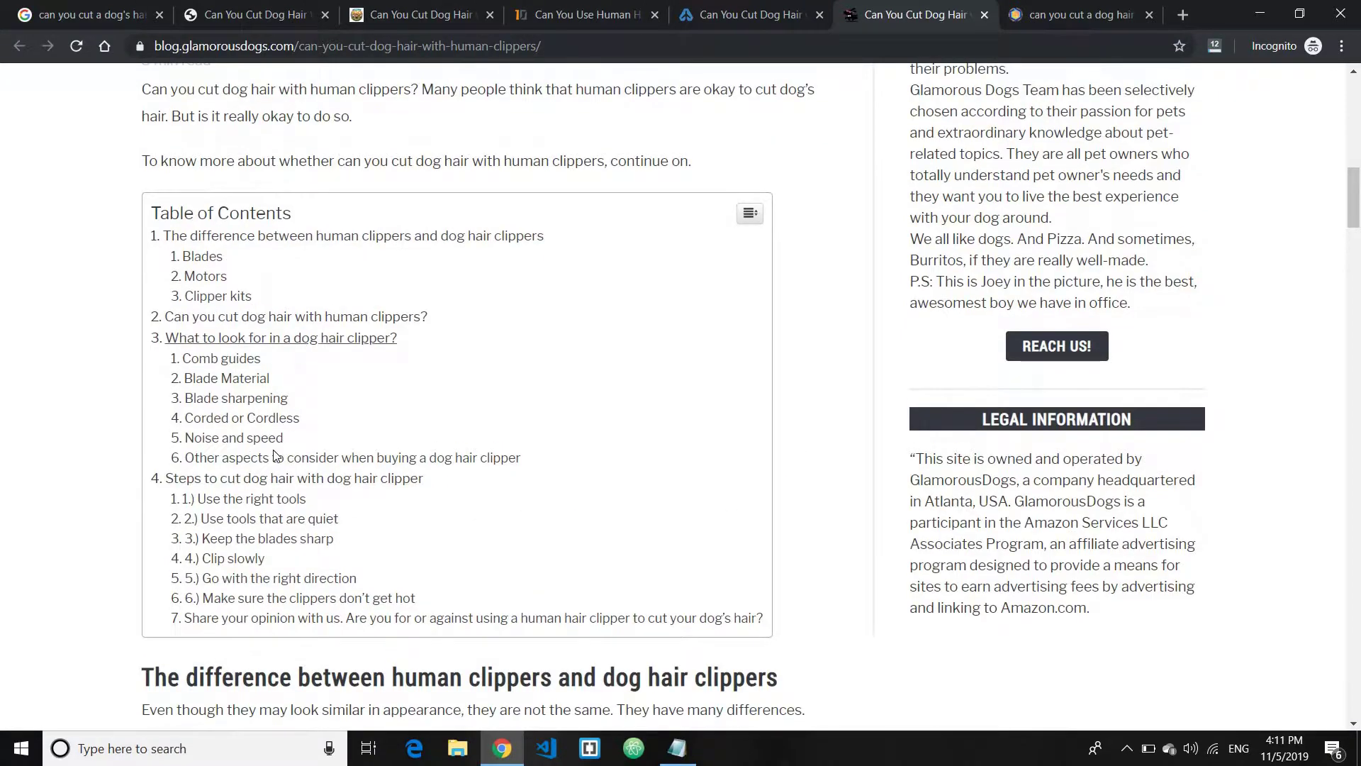
# Examine the Glamorous Dogs article's body sections, focusing on the numbered steps for cutting dog hair with a dog hair clipper.
pyautogui.scroll(-3, 278, 456)
pyautogui.scroll(-20, 277, 453)
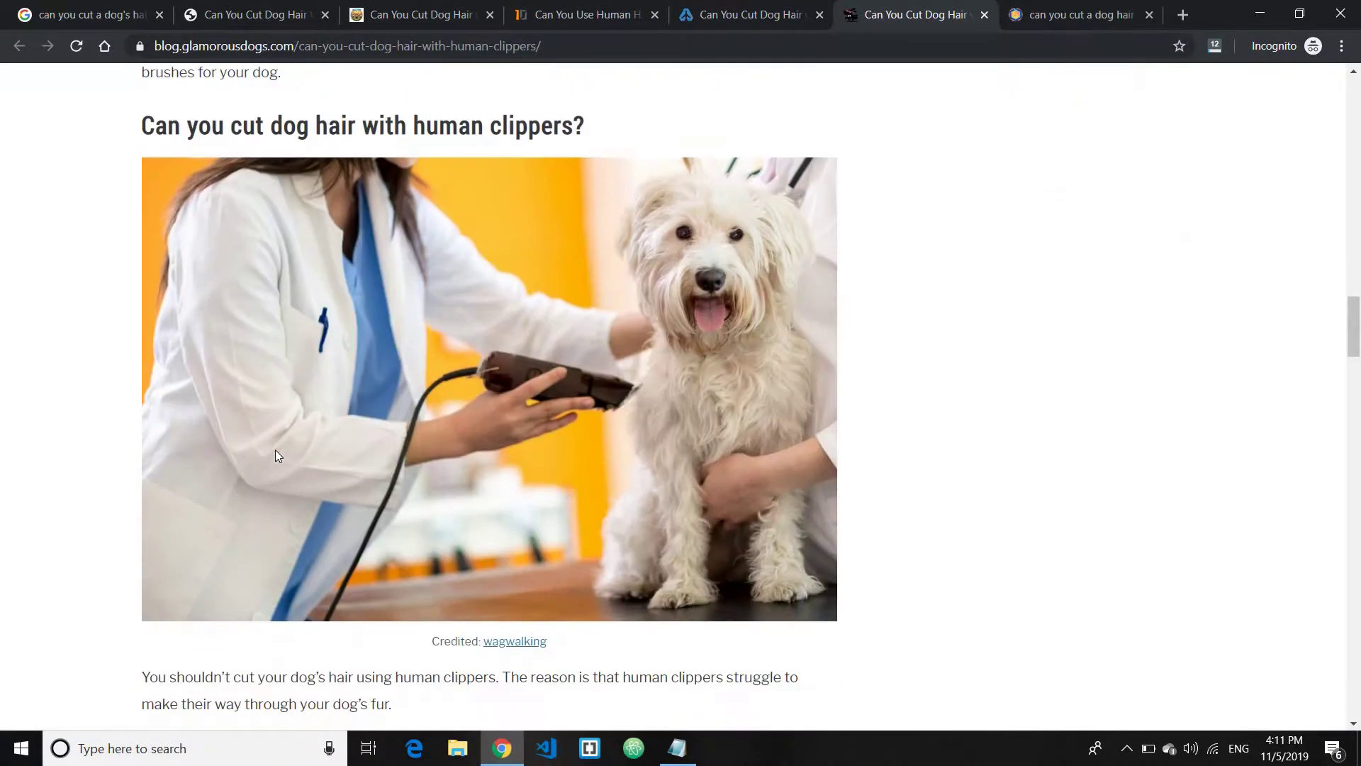
pyautogui.scroll(-15, 278, 456)
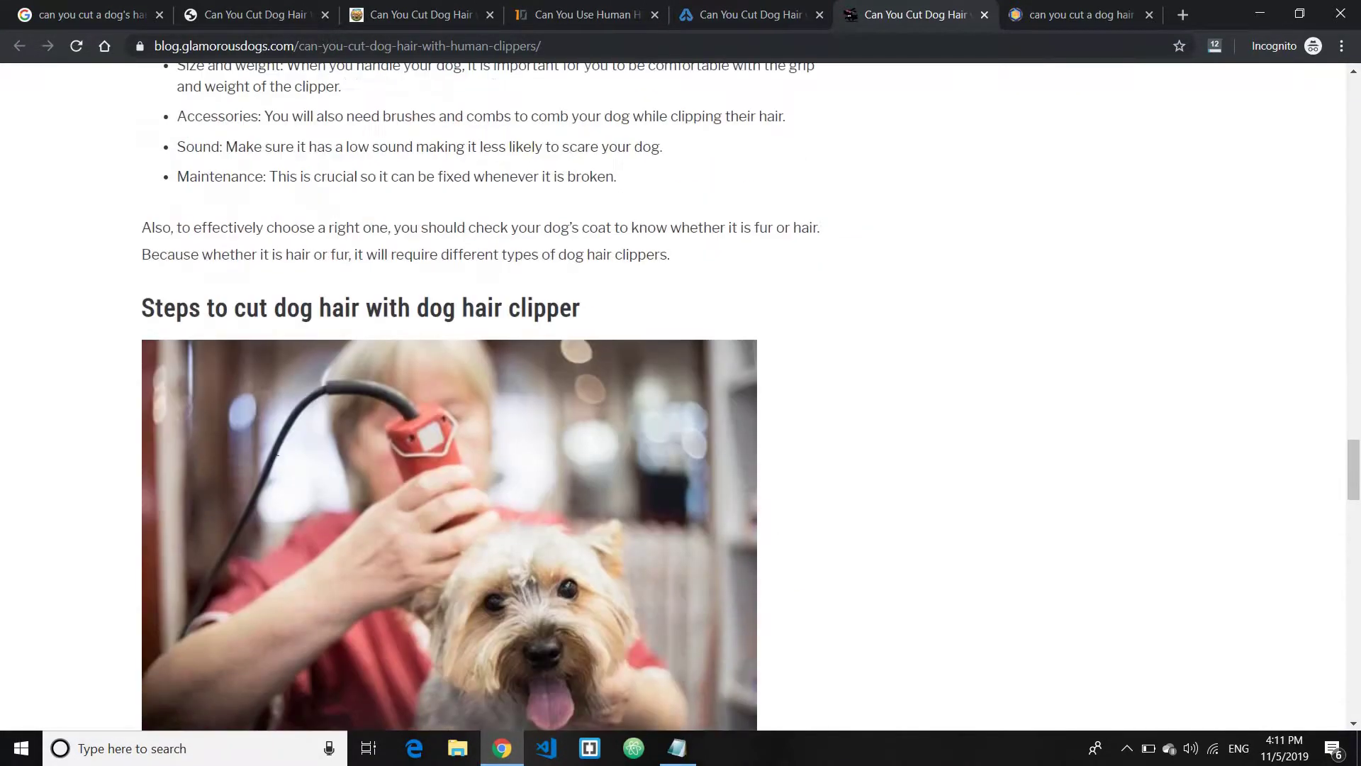
pyautogui.scroll(-16, 129, 434)
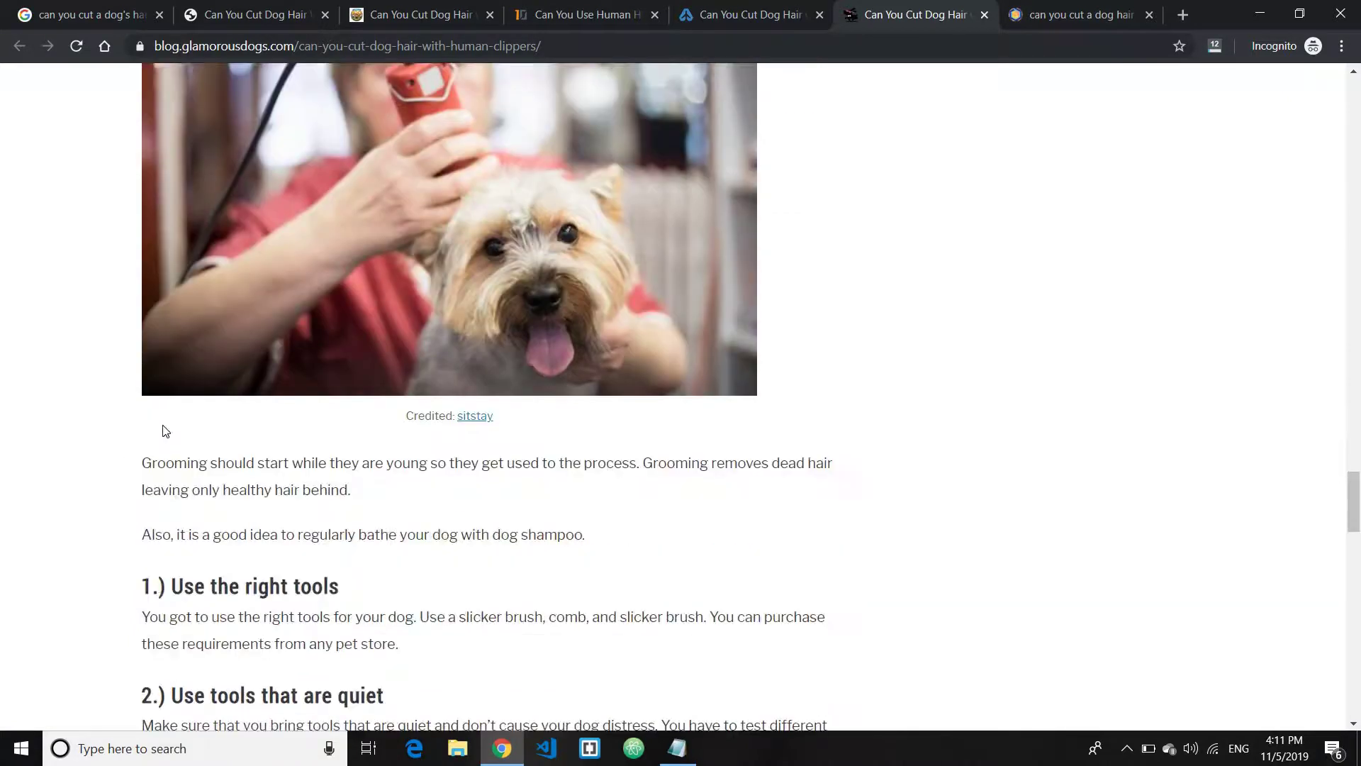
pyautogui.scroll(-3, 165, 430)
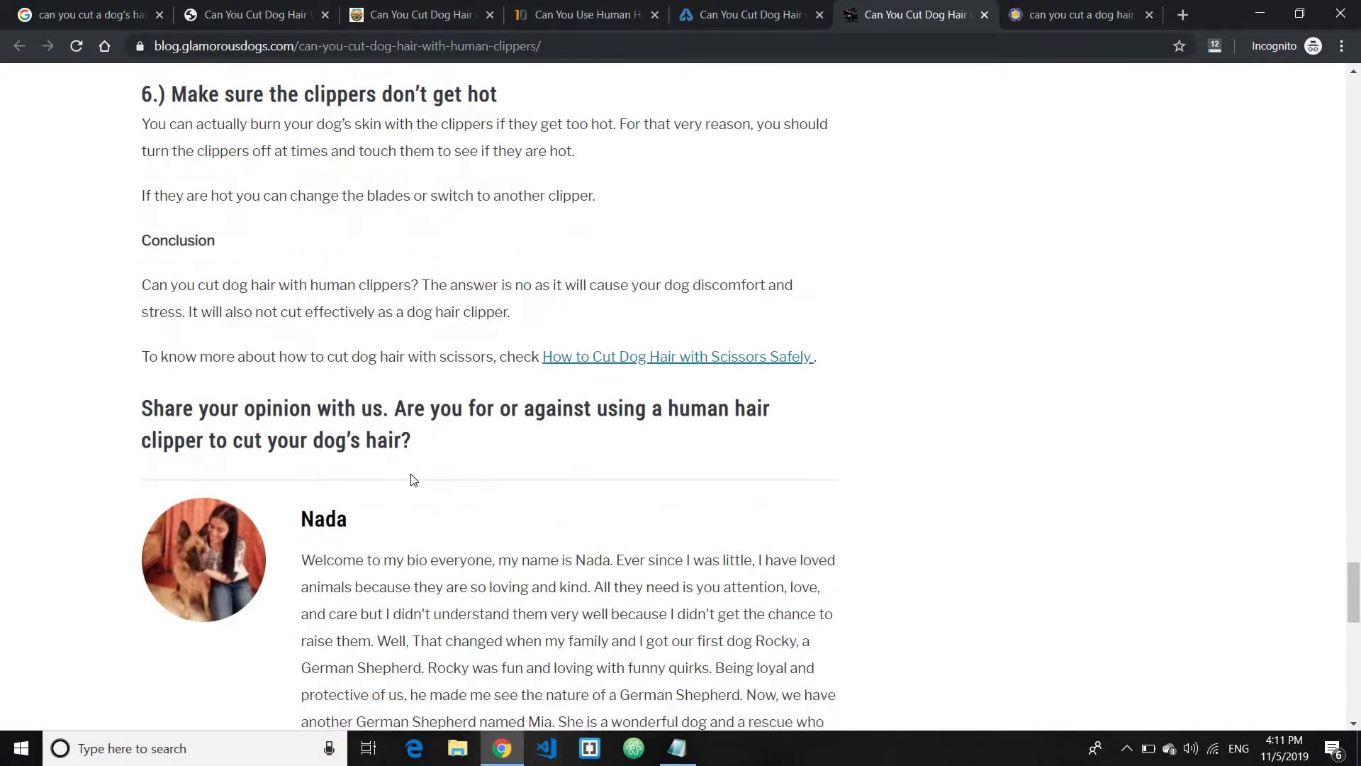
pyautogui.scroll(3, 382, 485)
pyautogui.scroll(5, 538, 320)
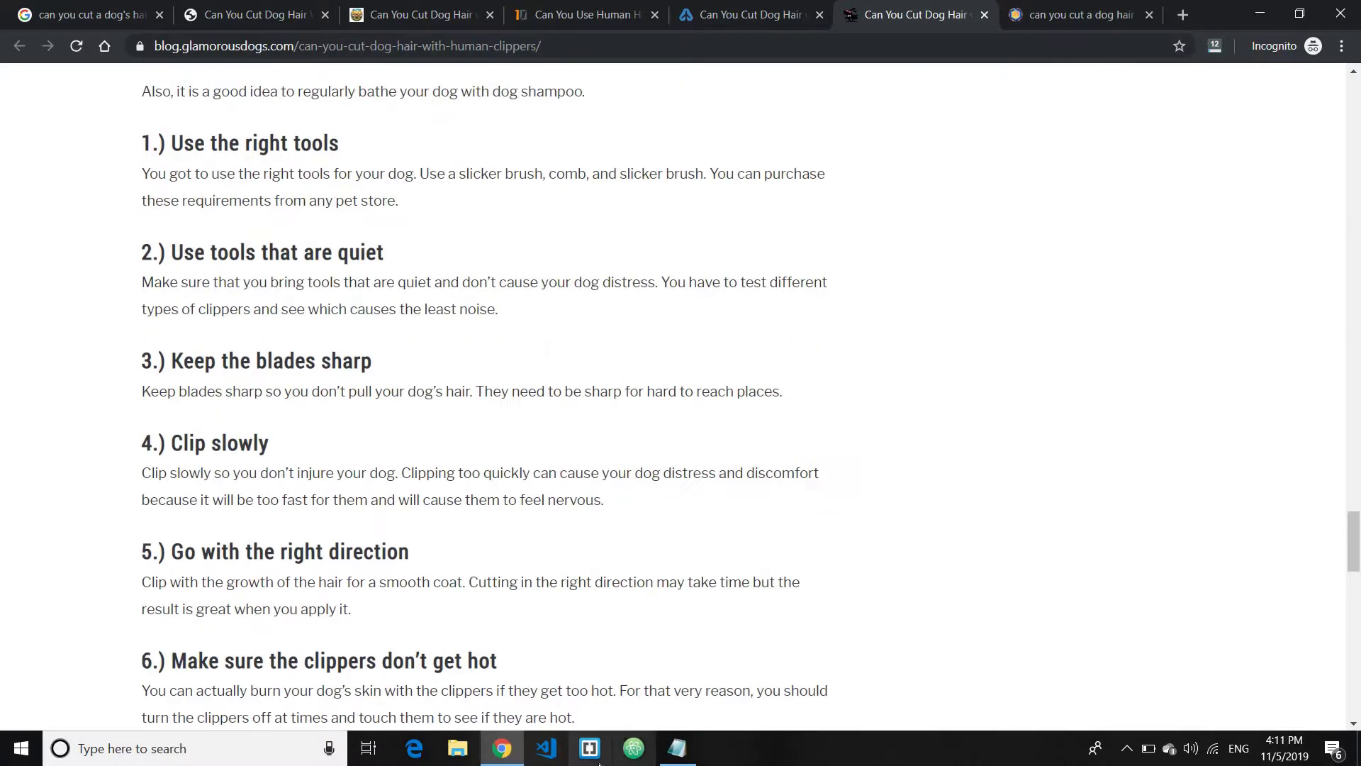
# In Notepad, complete item b with "Talk about cutting dog's hair at home", start a new line with "c." and minimize the window.
pyautogui.click(677, 748)
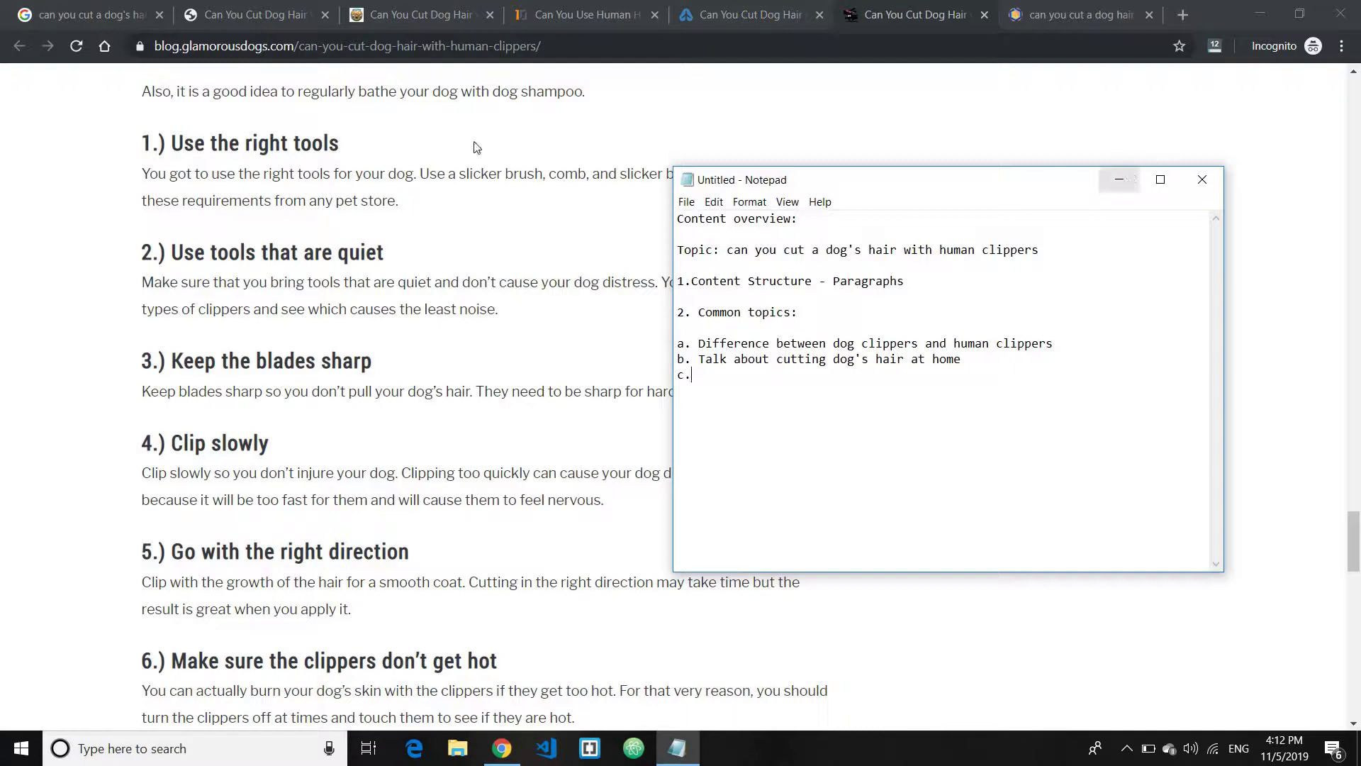
pyautogui.click(1119, 179)
# Examine the Ask Now article for a third common topic, focusing on the heading "Choosing a Good Set of Dog Clippers".
pyautogui.click(255, 14)
pyautogui.scroll(8, 579, 353)
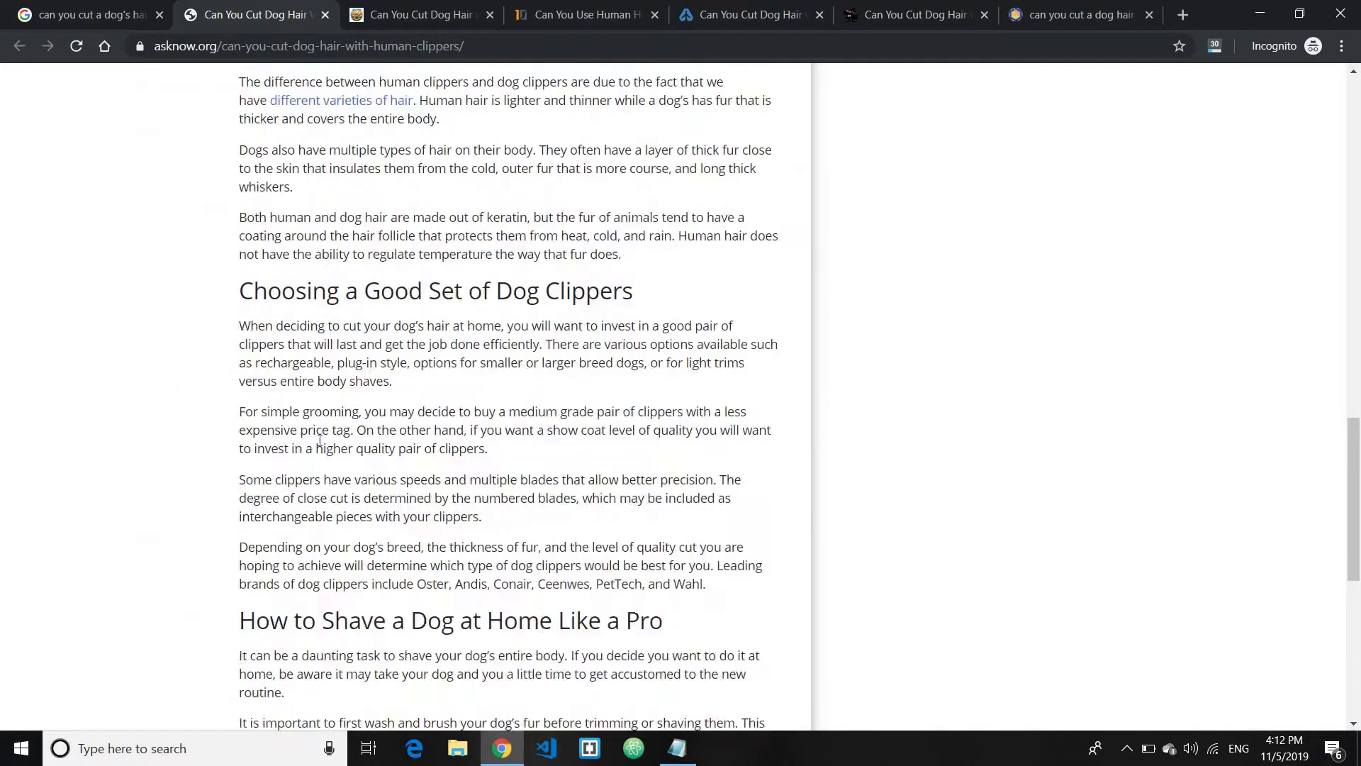
pyautogui.scroll(-5, 216, 349)
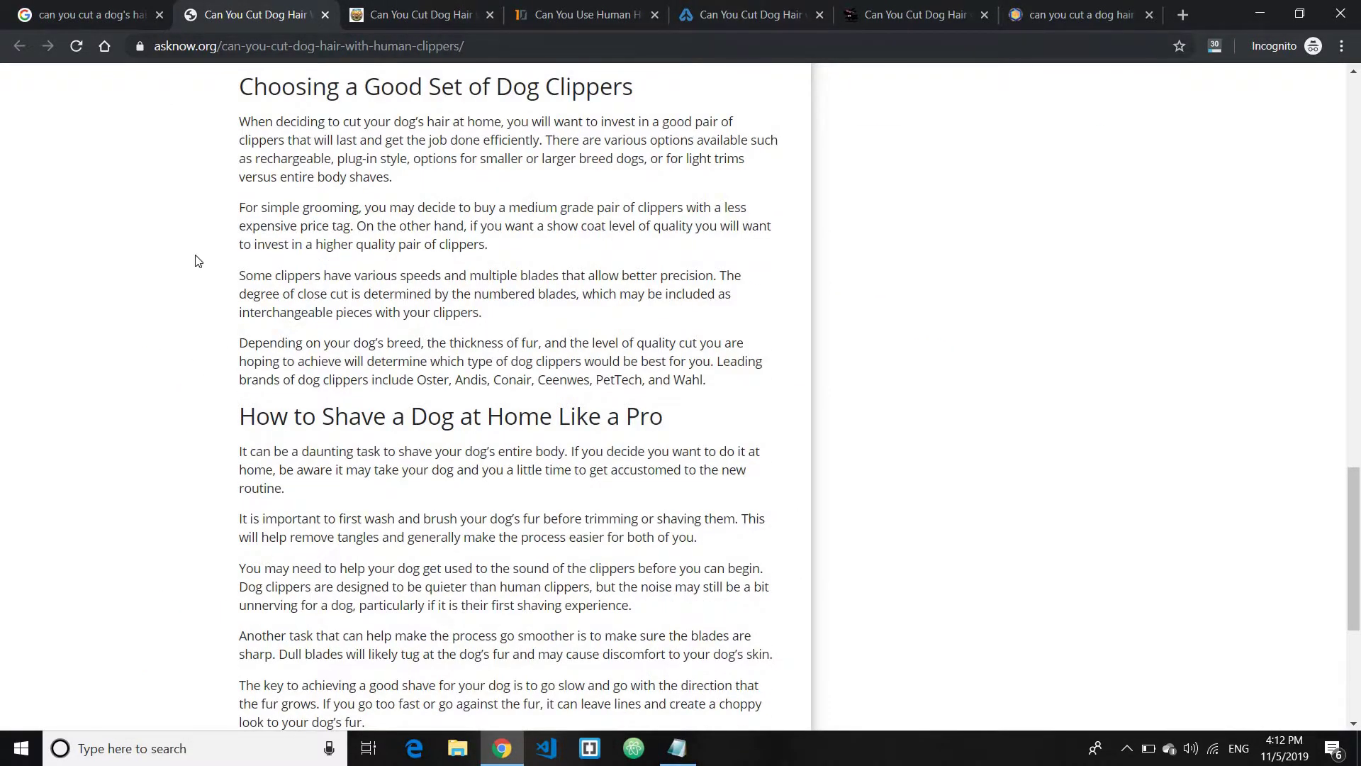
pyautogui.scroll(-5, 270, 418)
pyautogui.scroll(8, 263, 458)
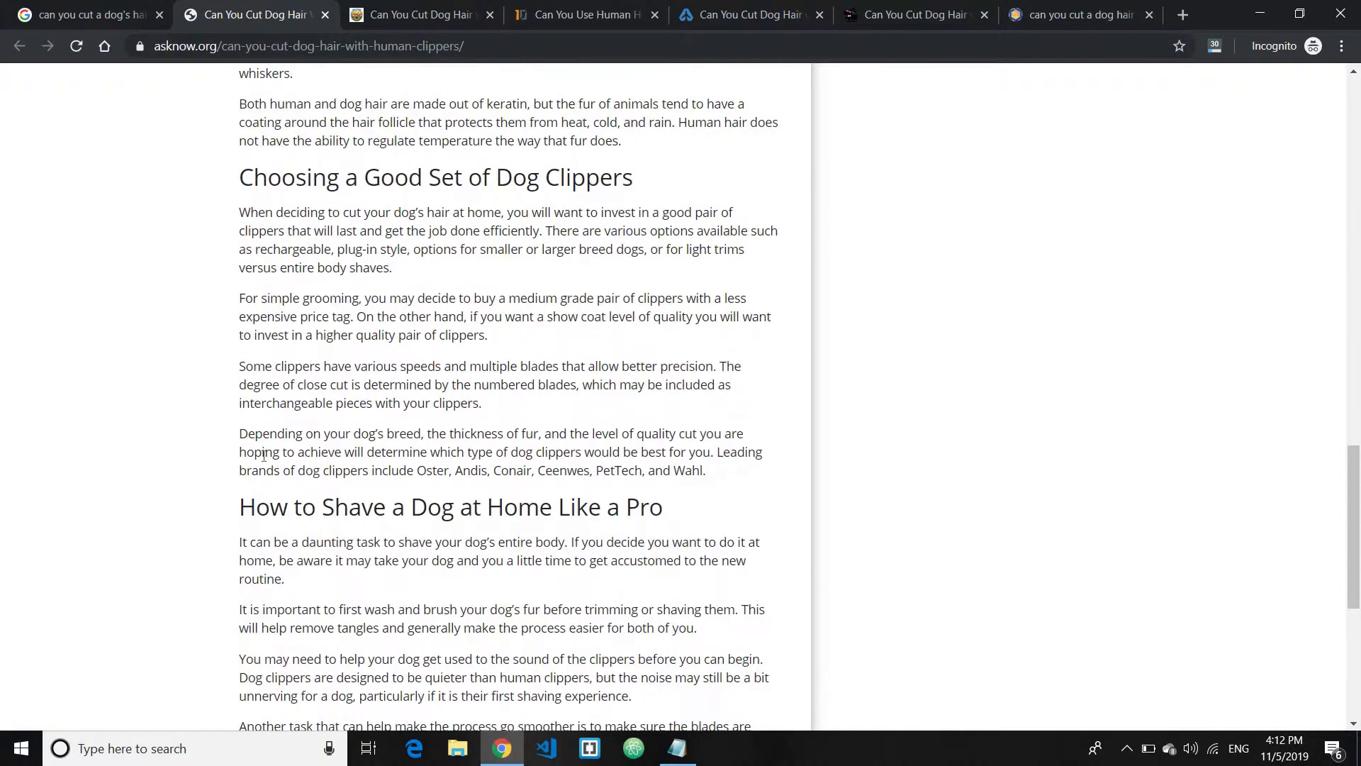
pyautogui.scroll(1, 321, 318)
pyautogui.moveTo(359, 354); pyautogui.dragTo(636, 359)
pyautogui.click(637, 360)
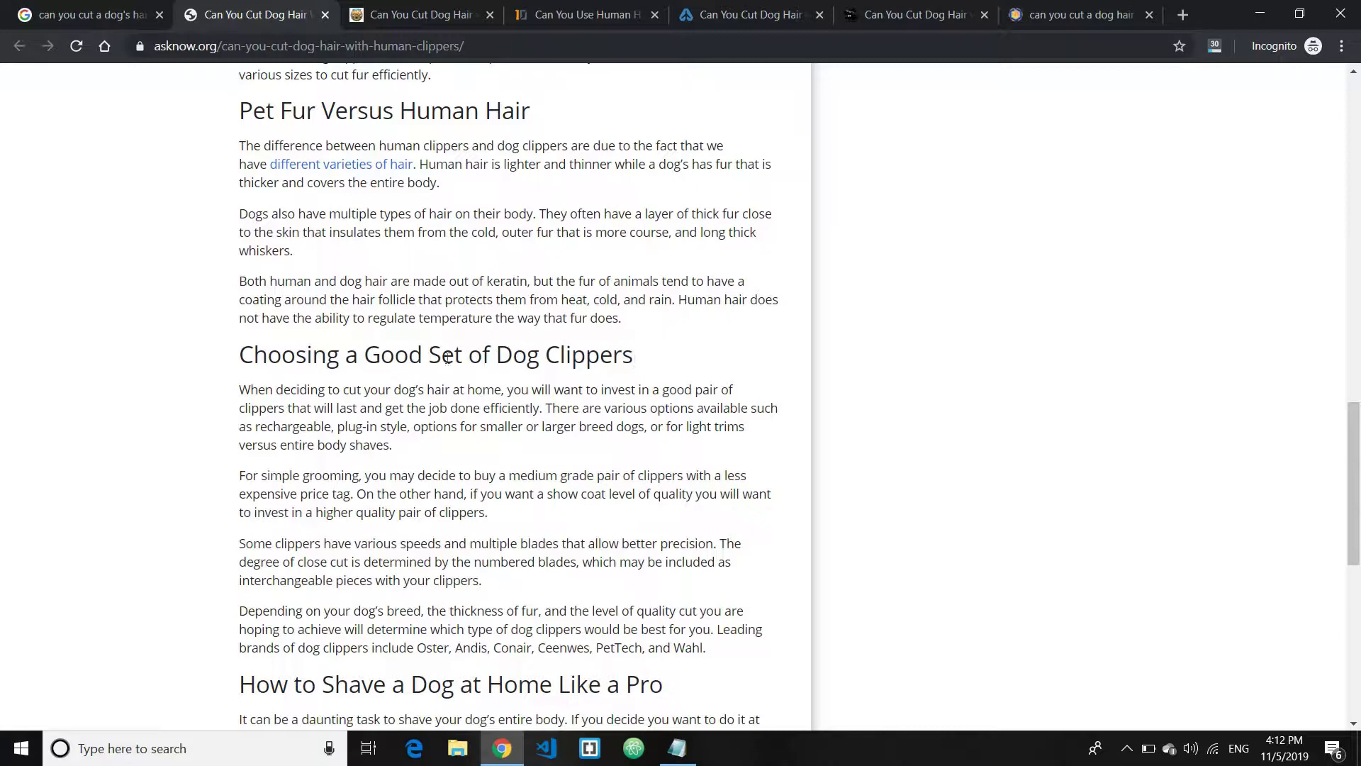
# Read the Ask Now article's "Choosing a Good Set of Dog Clippers" section as a candidate common topic.
pyautogui.moveTo(447, 358); pyautogui.dragTo(434, 543)
pyautogui.click(241, 386)
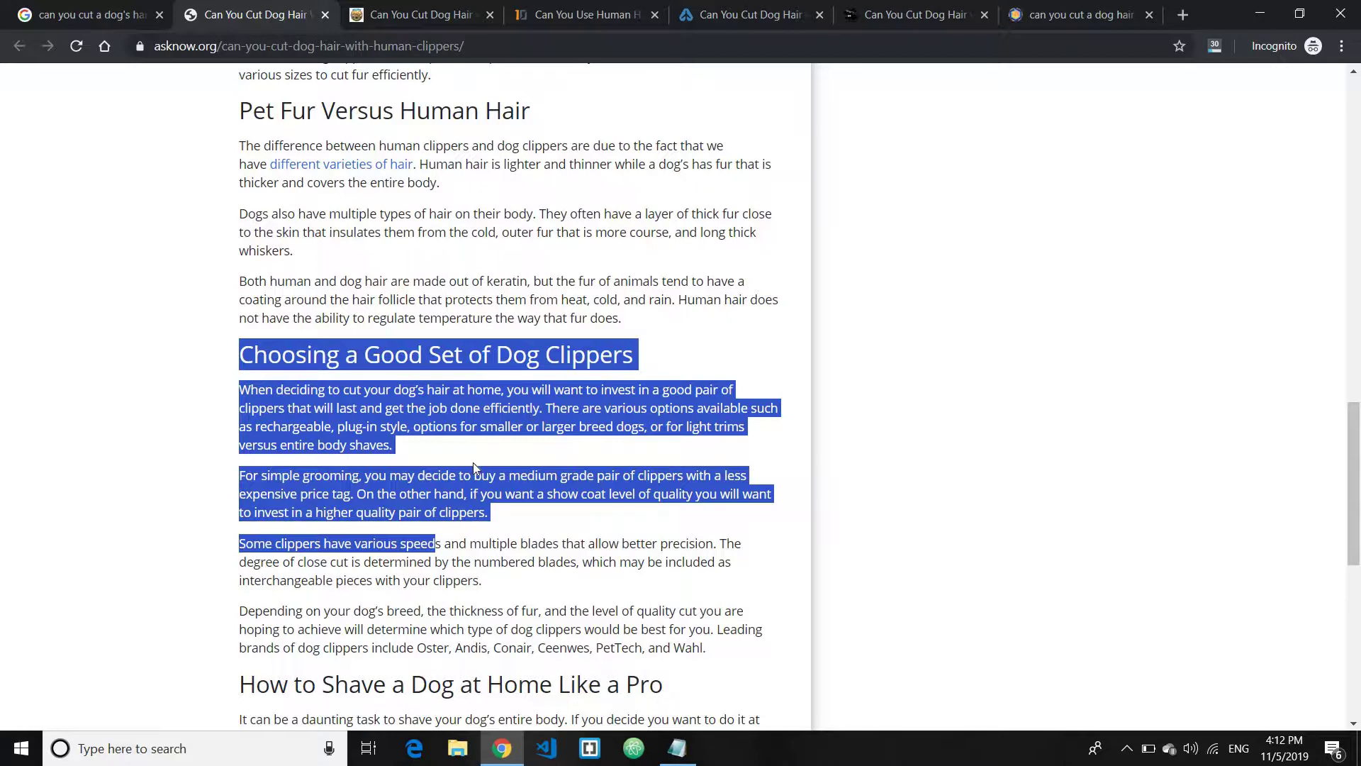
pyautogui.click(309, 119)
pyautogui.moveTo(327, 352); pyautogui.dragTo(533, 355)
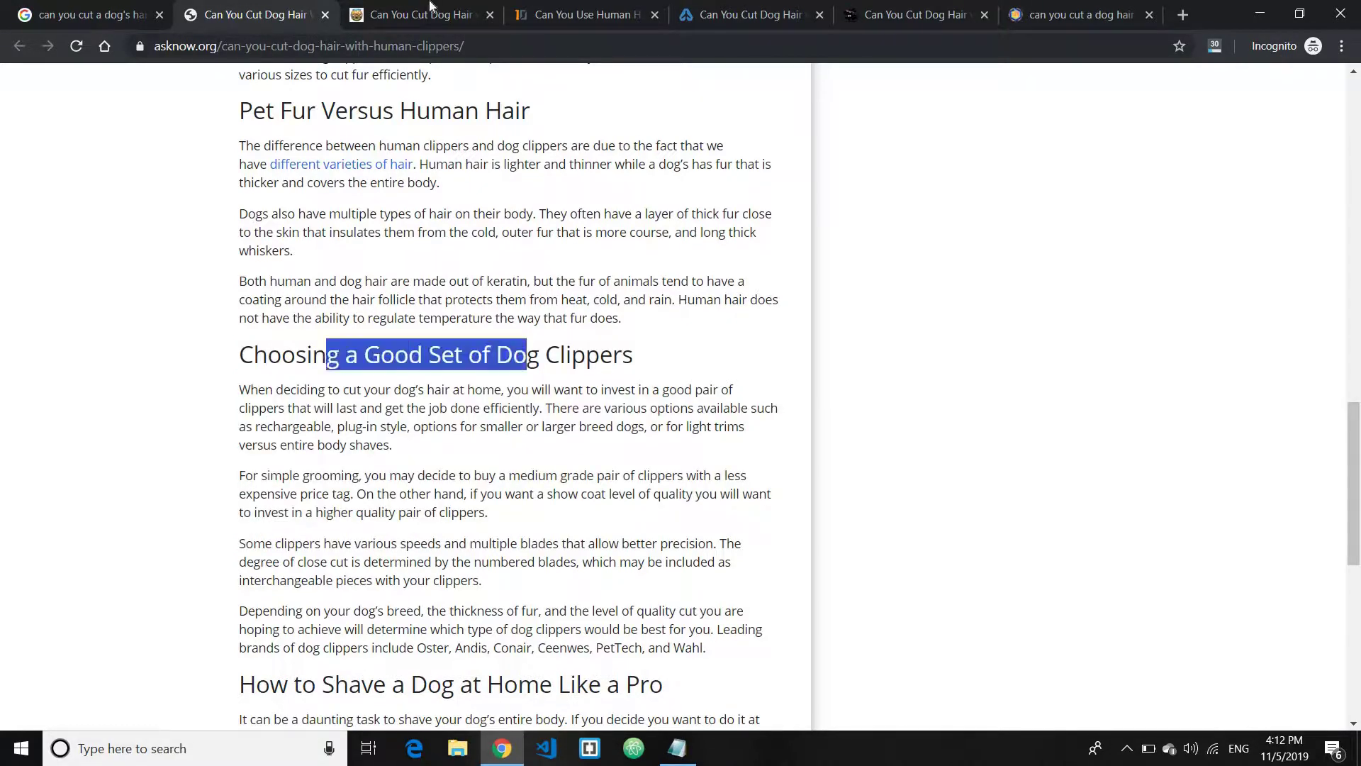
# Search the PuppyFAQ article for a matching section on choosing clippers, going back to its dog versus human clippers comparison.
pyautogui.click(432, 10)
pyautogui.scroll(8, 200, 389)
pyautogui.scroll(15, 200, 389)
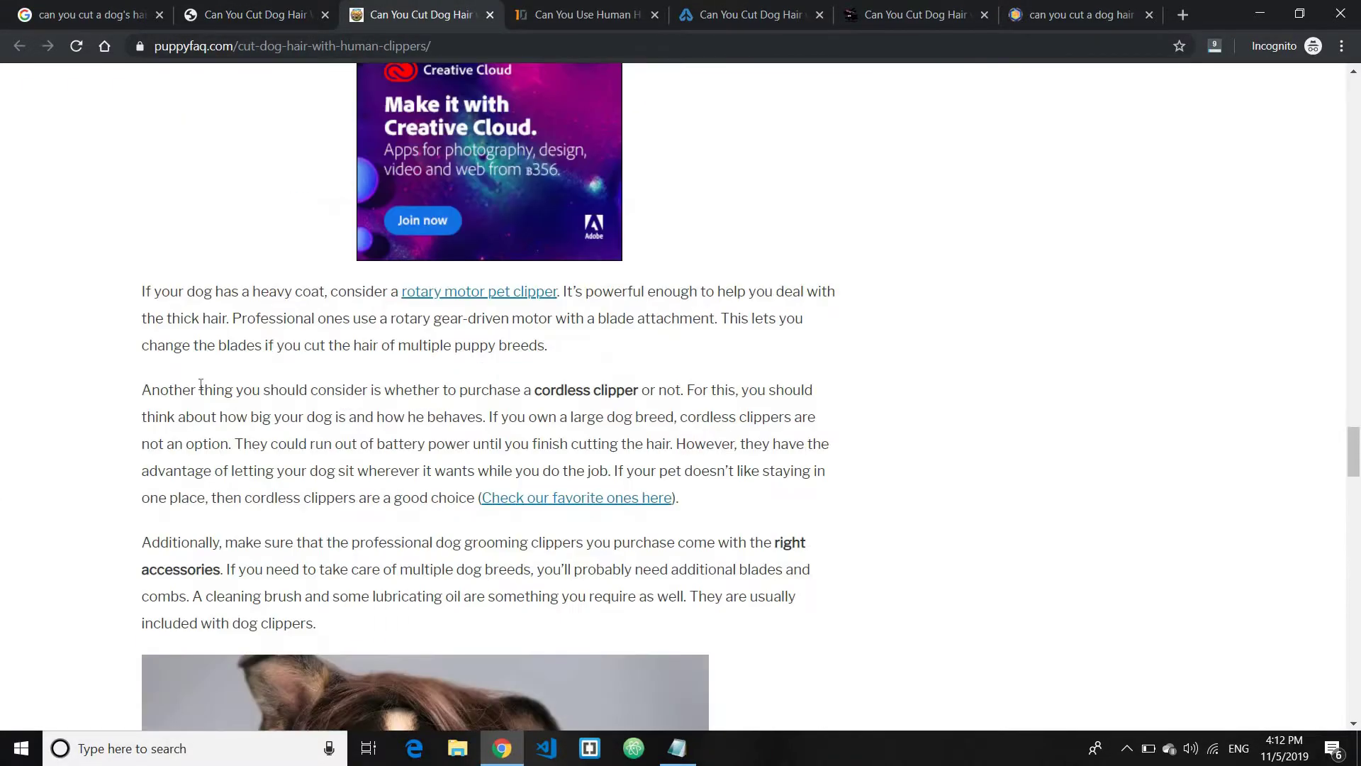
pyautogui.scroll(11, 201, 389)
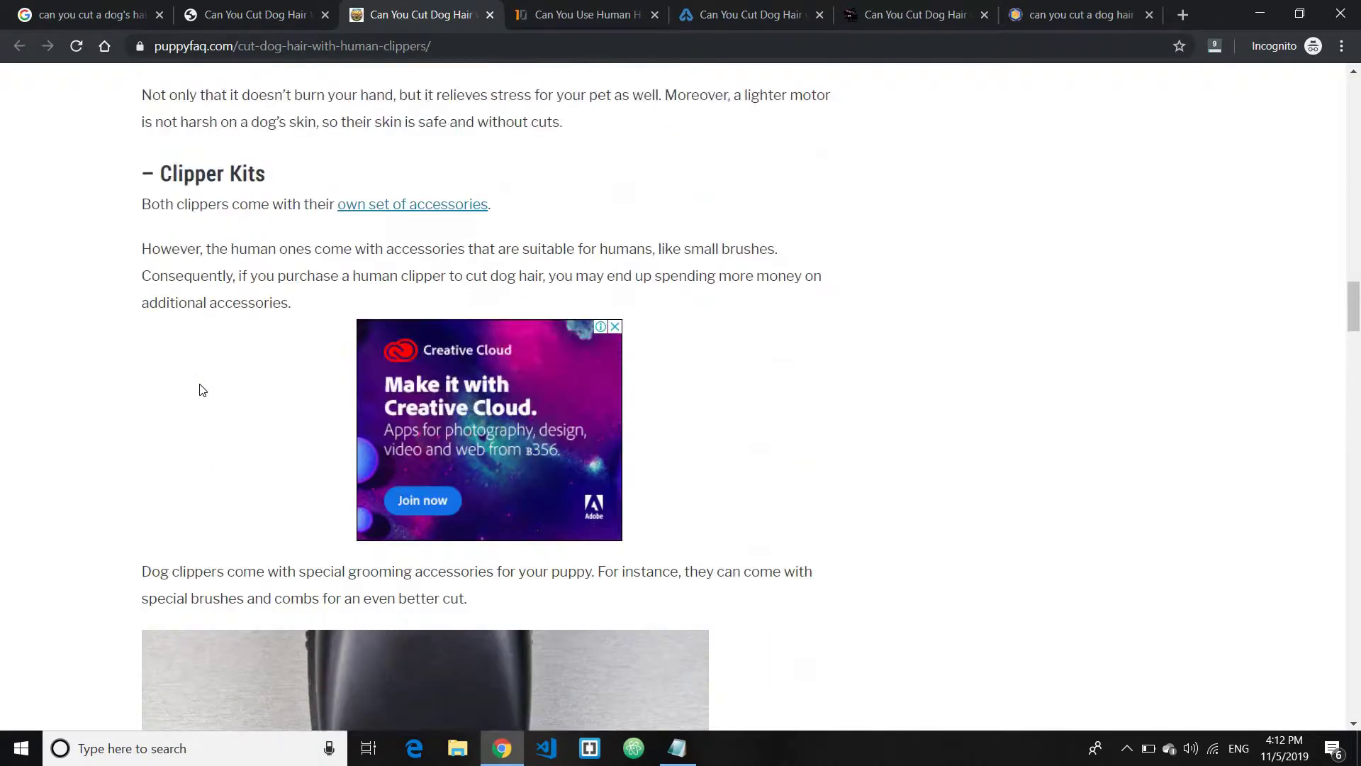
pyautogui.scroll(7, 171, 305)
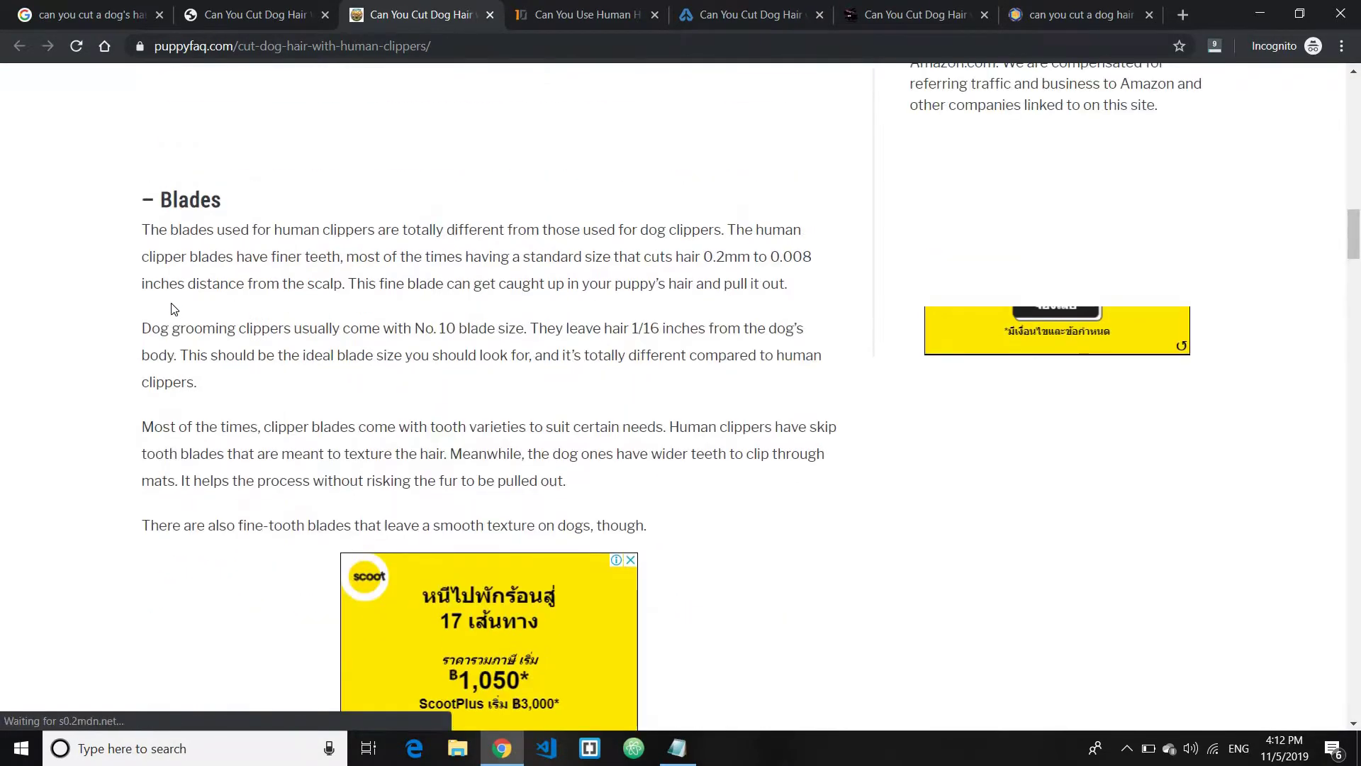
pyautogui.scroll(-4, 312, 211)
pyautogui.scroll(2, 312, 211)
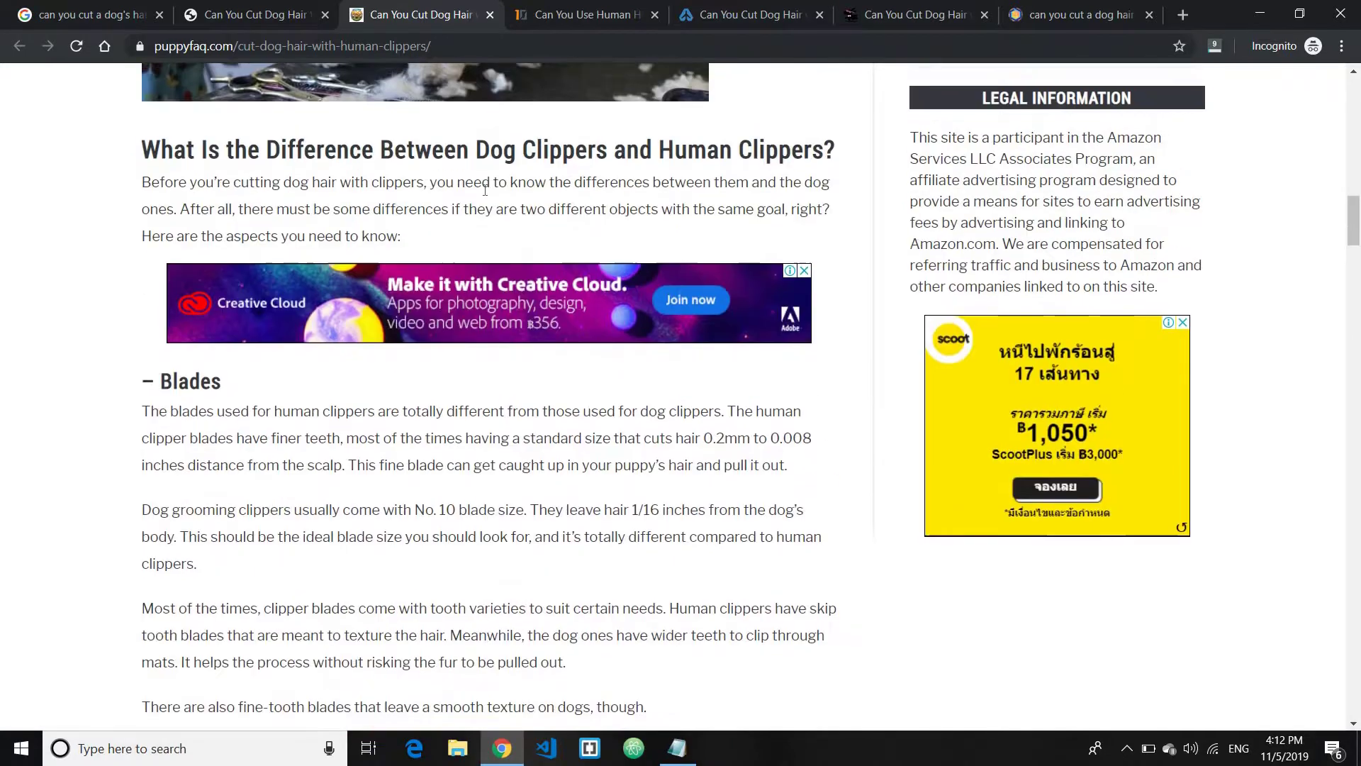
# Examine the PuppyFAQ article's clipper comparison subsections, starting with "Blades", for aspects shared with the other articles.
pyautogui.scroll(-2, 134, 323)
pyautogui.moveTo(14, 207); pyautogui.dragTo(205, 206)
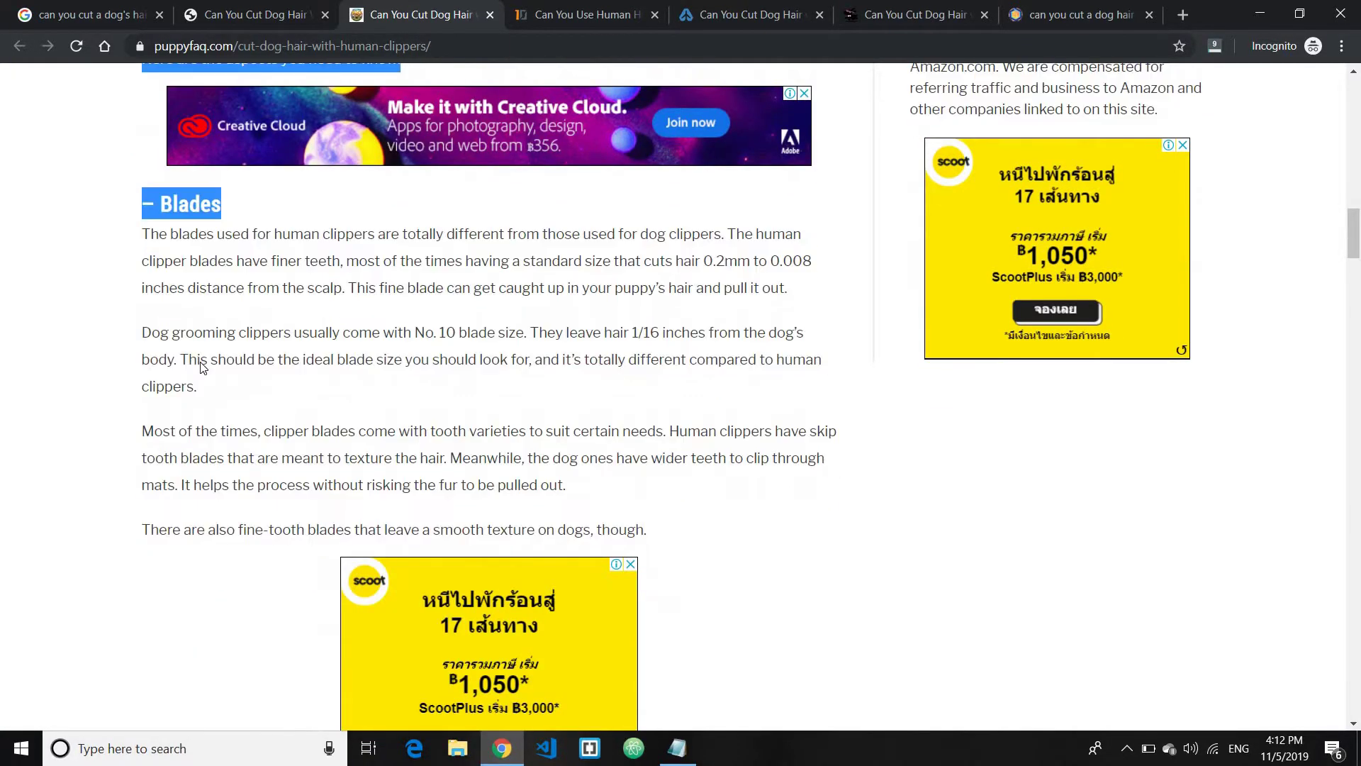
pyautogui.scroll(-5, 236, 473)
pyautogui.scroll(-5, 232, 458)
pyautogui.moveTo(200, 476); pyautogui.dragTo(172, 439)
pyautogui.scroll(-4, 185, 441)
pyautogui.scroll(12, 186, 471)
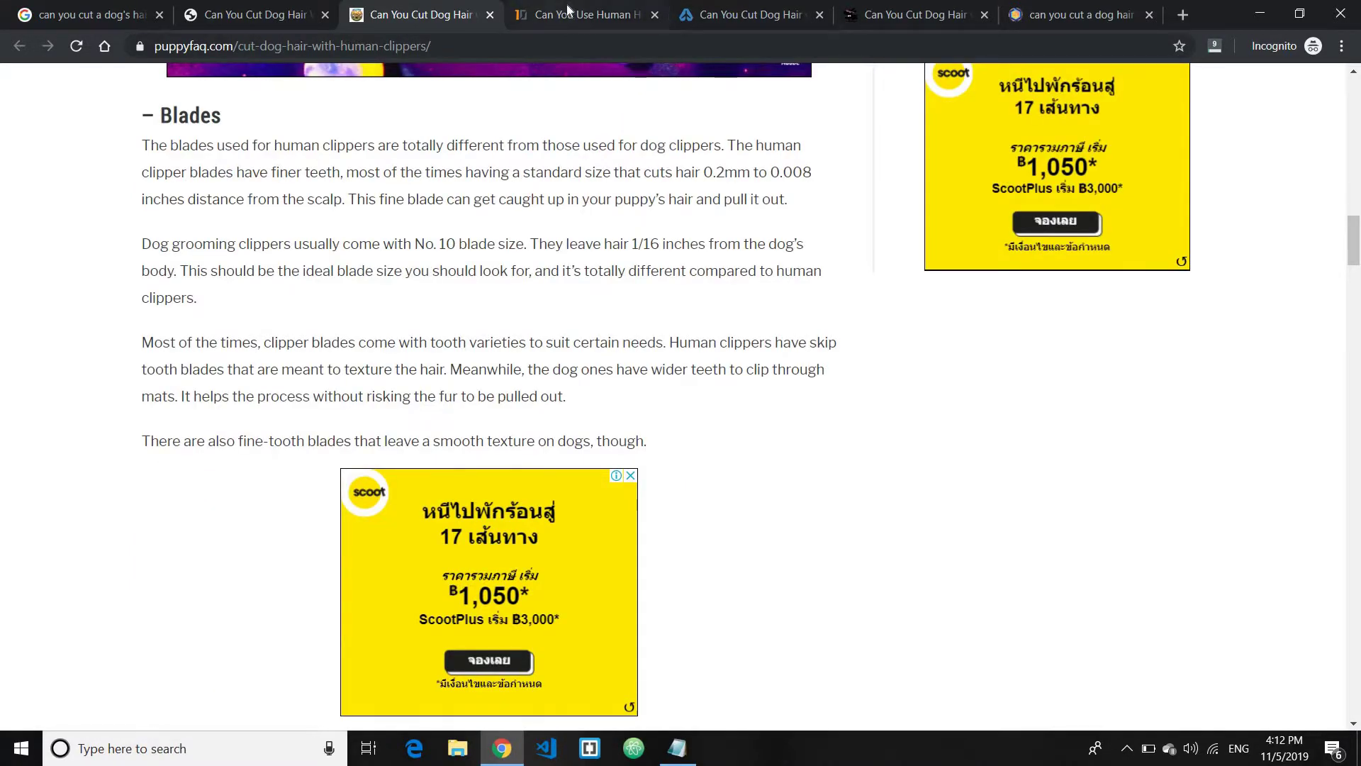
# Check the Guide10 article's Wahl clipper comparison table and its human and dog clipper product recommendations.
pyautogui.click(567, 4)
pyautogui.scroll(-11, 91, 348)
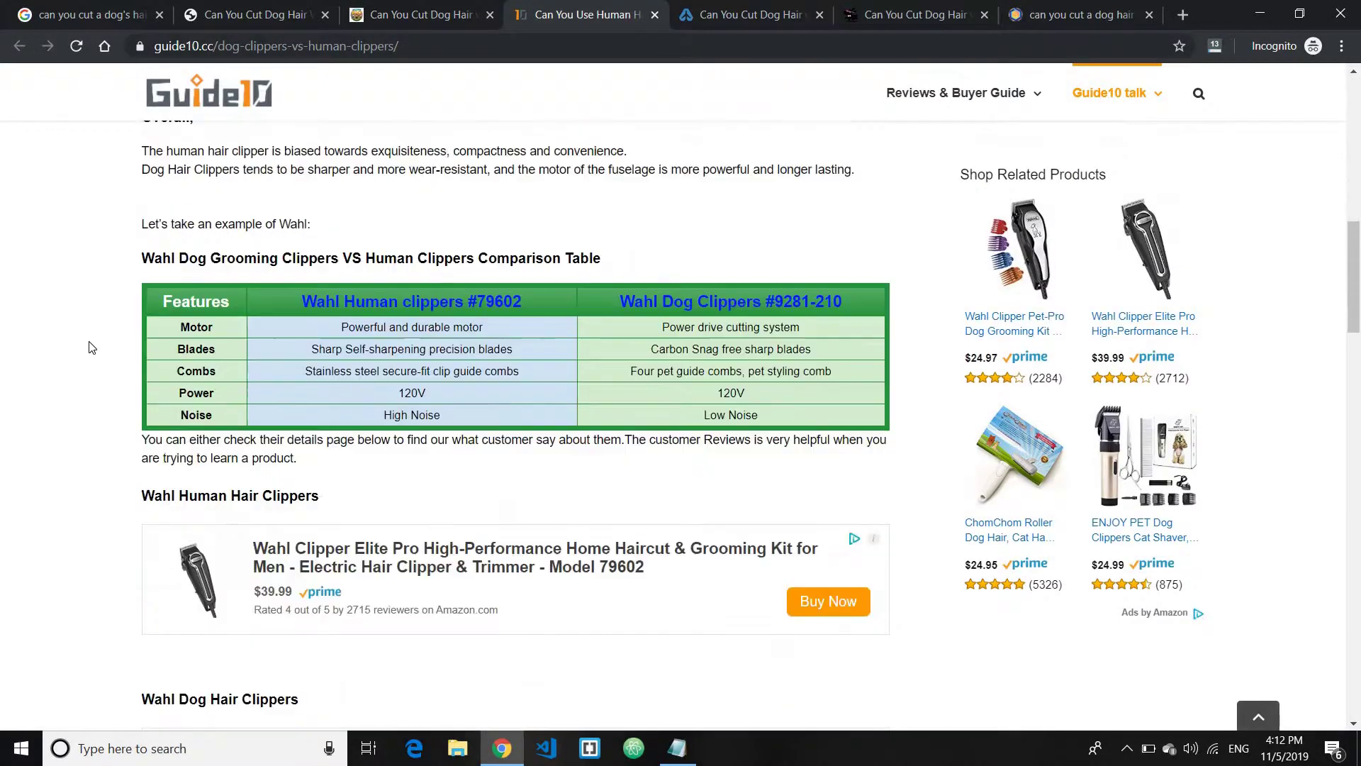
pyautogui.scroll(-3, 91, 347)
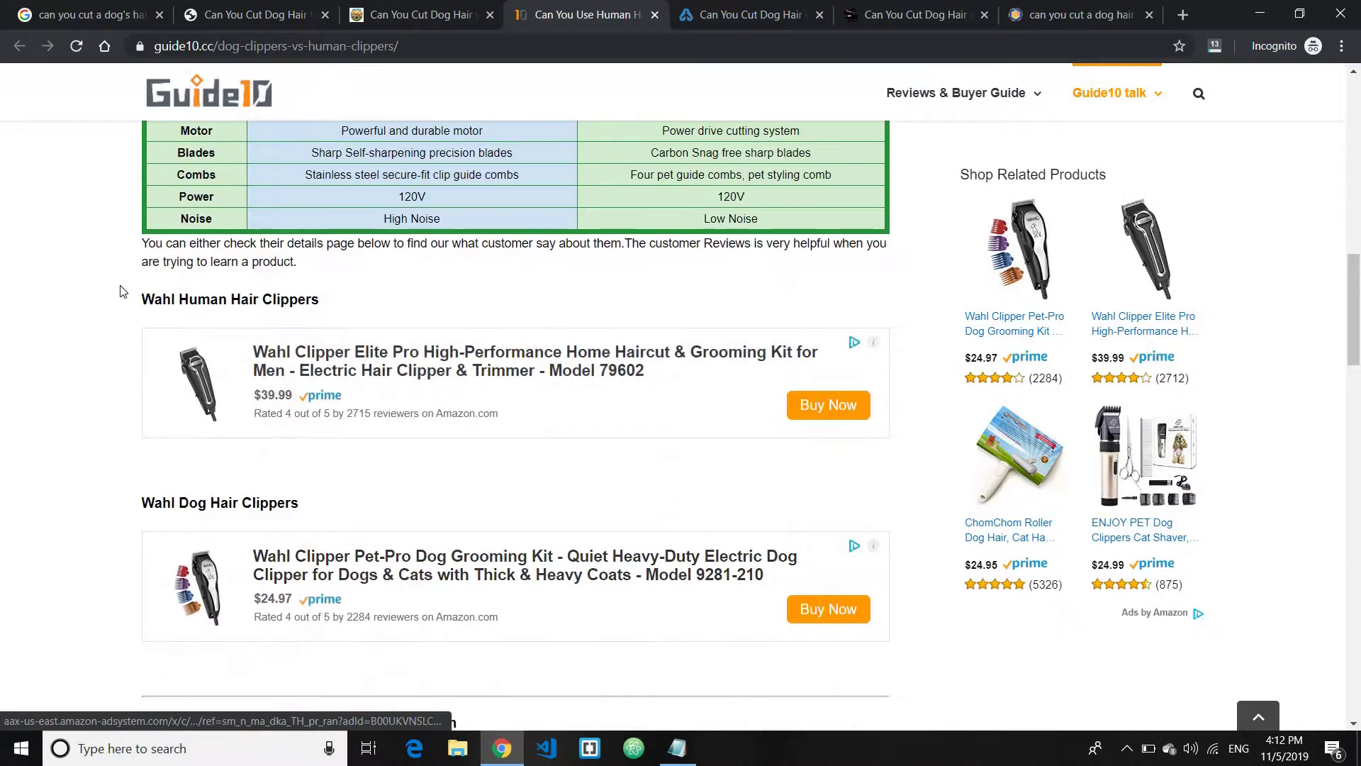
pyautogui.moveTo(121, 290); pyautogui.dragTo(354, 328)
pyautogui.scroll(-1, 537, 339)
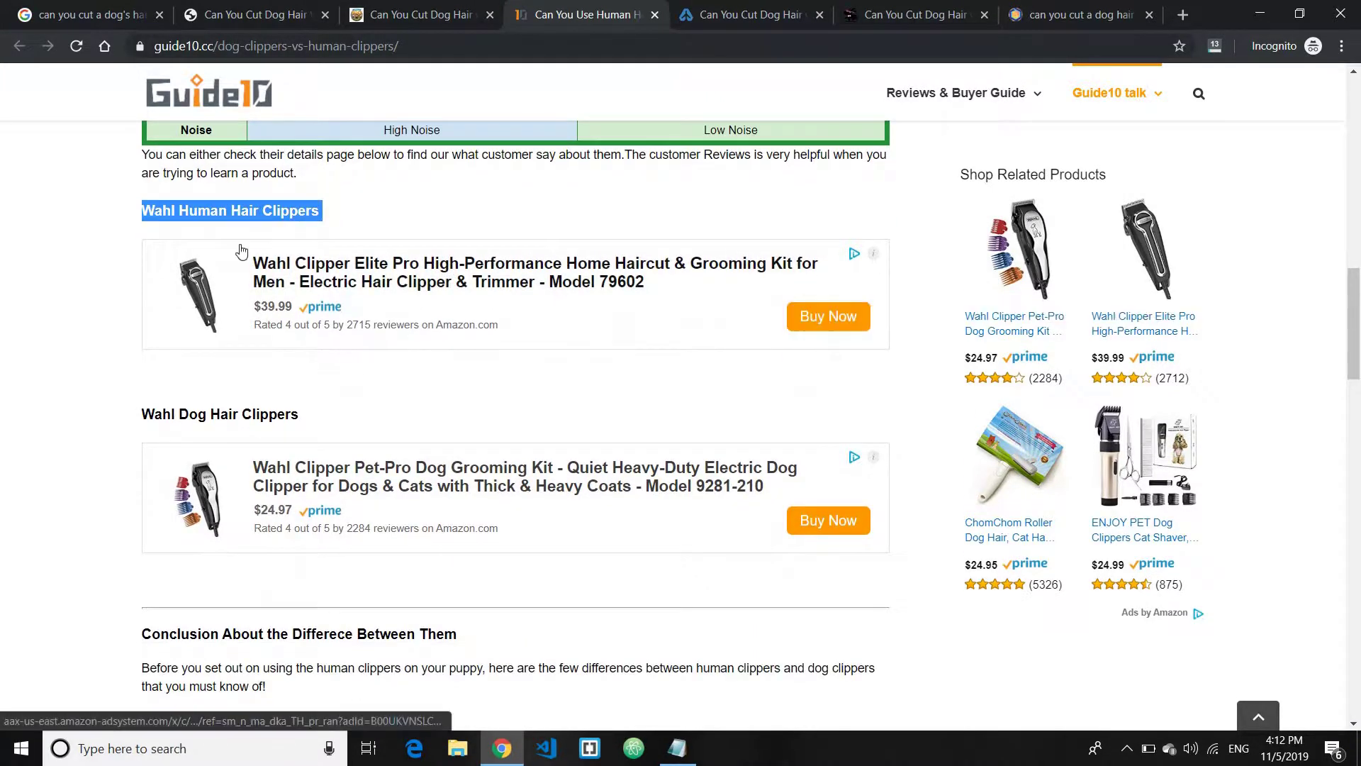
# Examine the differences listed in the Guide10 article's conclusion, including motor power, blades and length of the cuts.
pyautogui.scroll(-5, 191, 404)
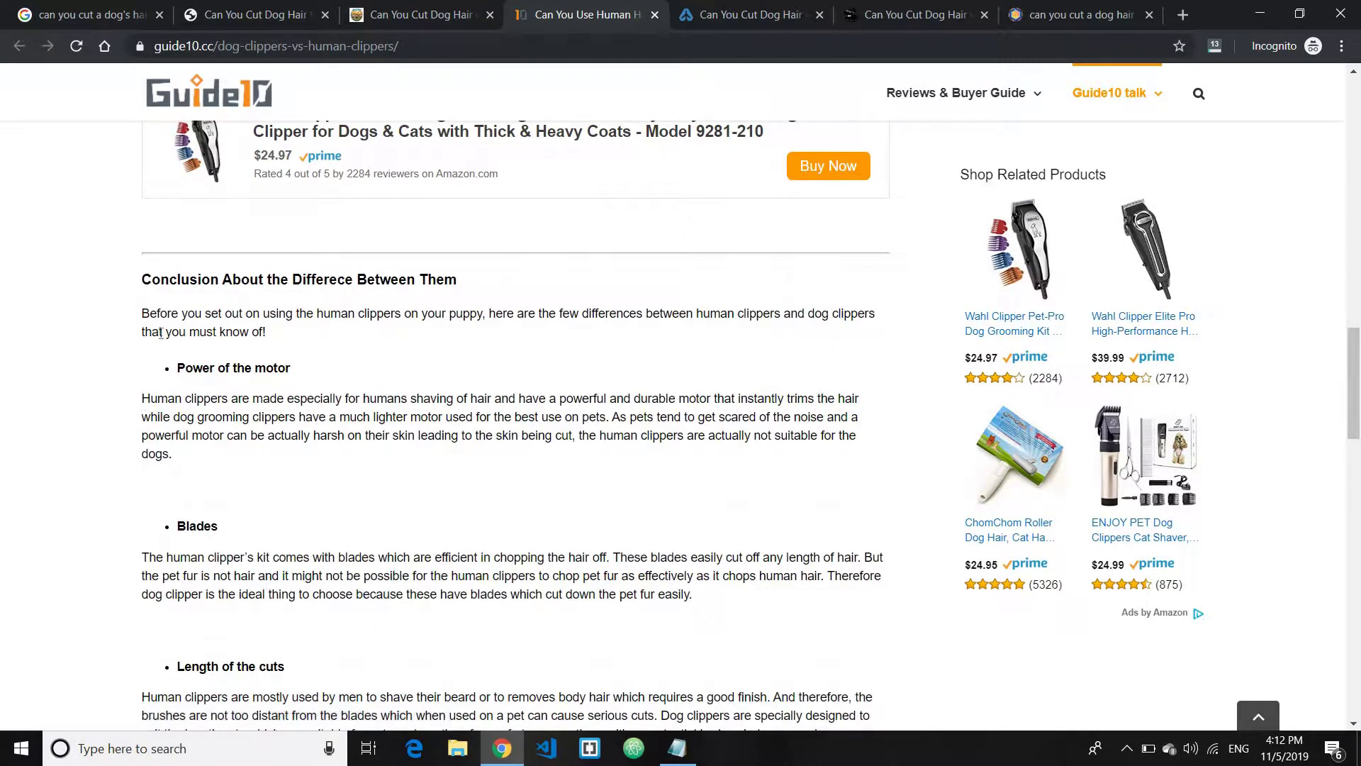
pyautogui.tripleClick(276, 372)
pyautogui.scroll(-4, 225, 275)
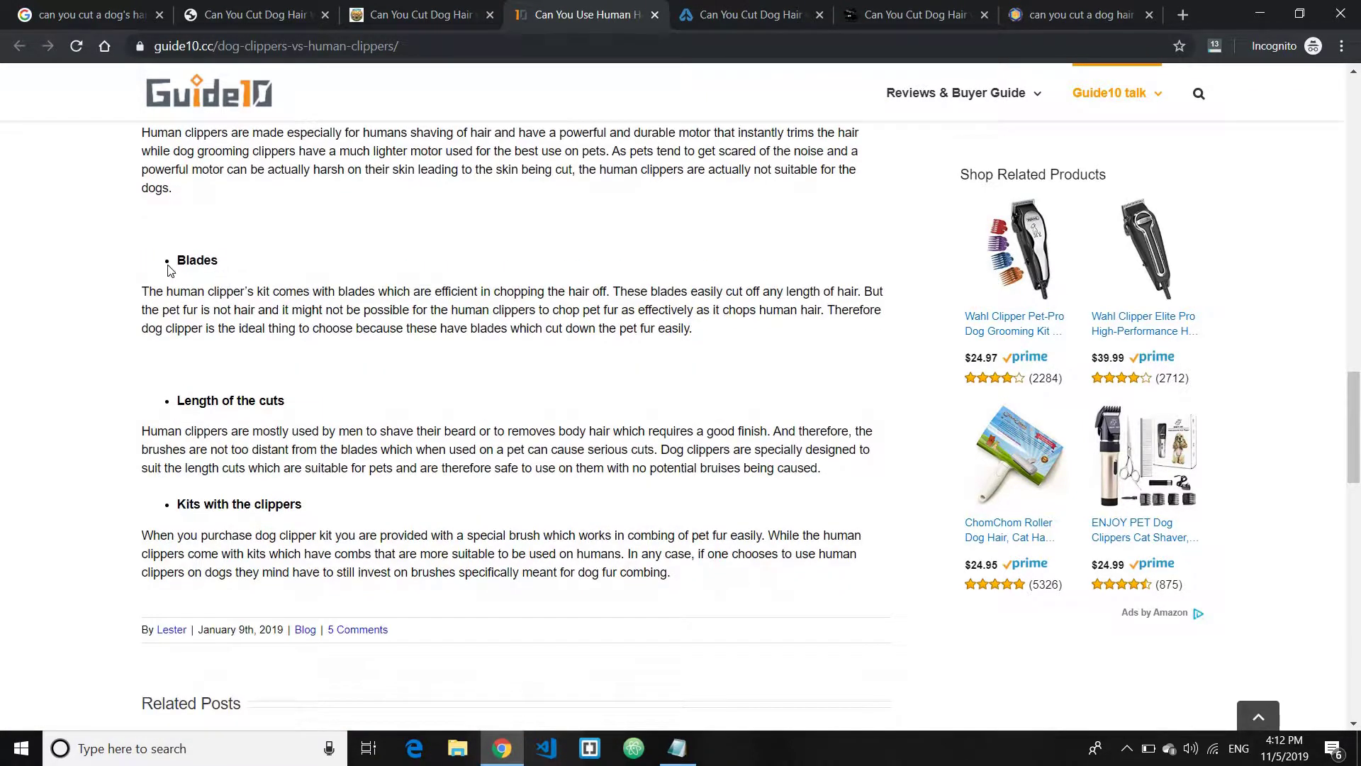
pyautogui.tripleClick(168, 268)
pyautogui.tripleClick(157, 397)
pyautogui.scroll(5, 282, 500)
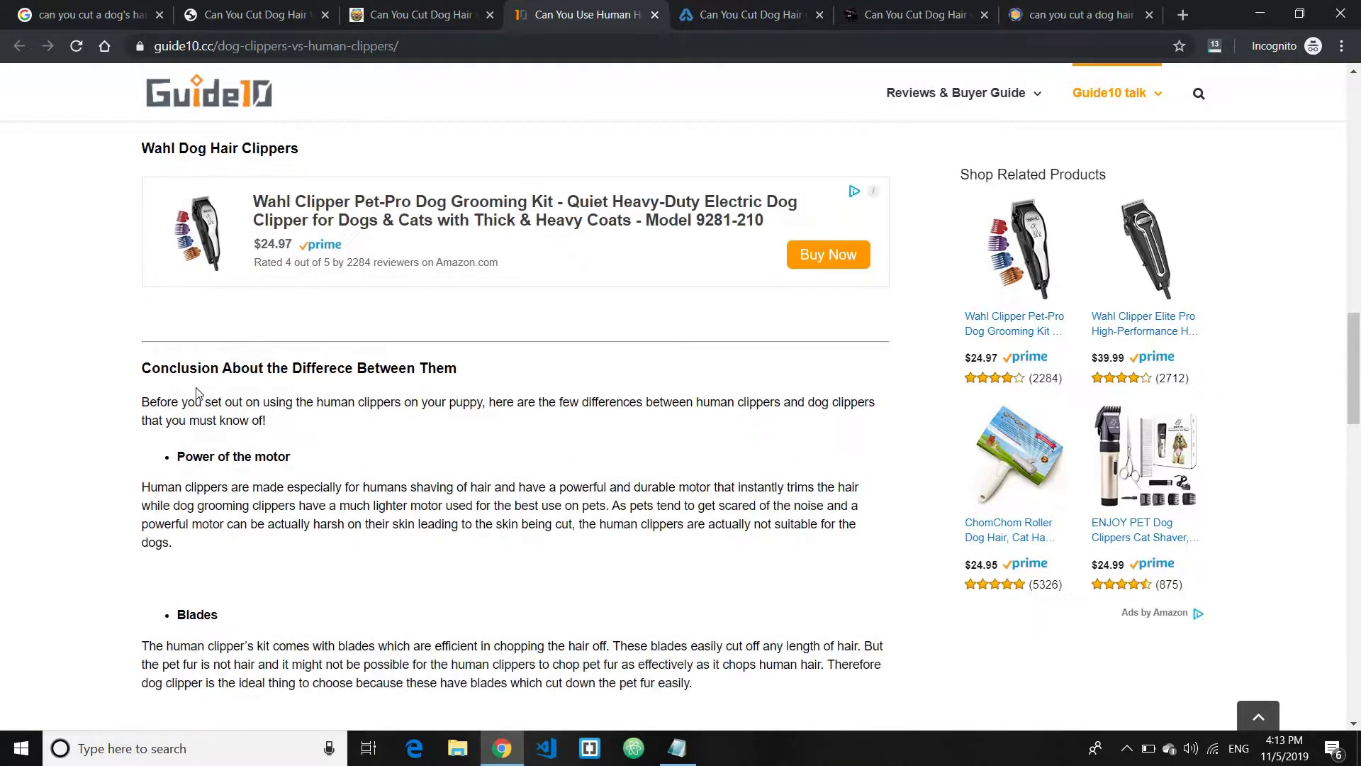
pyautogui.scroll(-3, 252, 325)
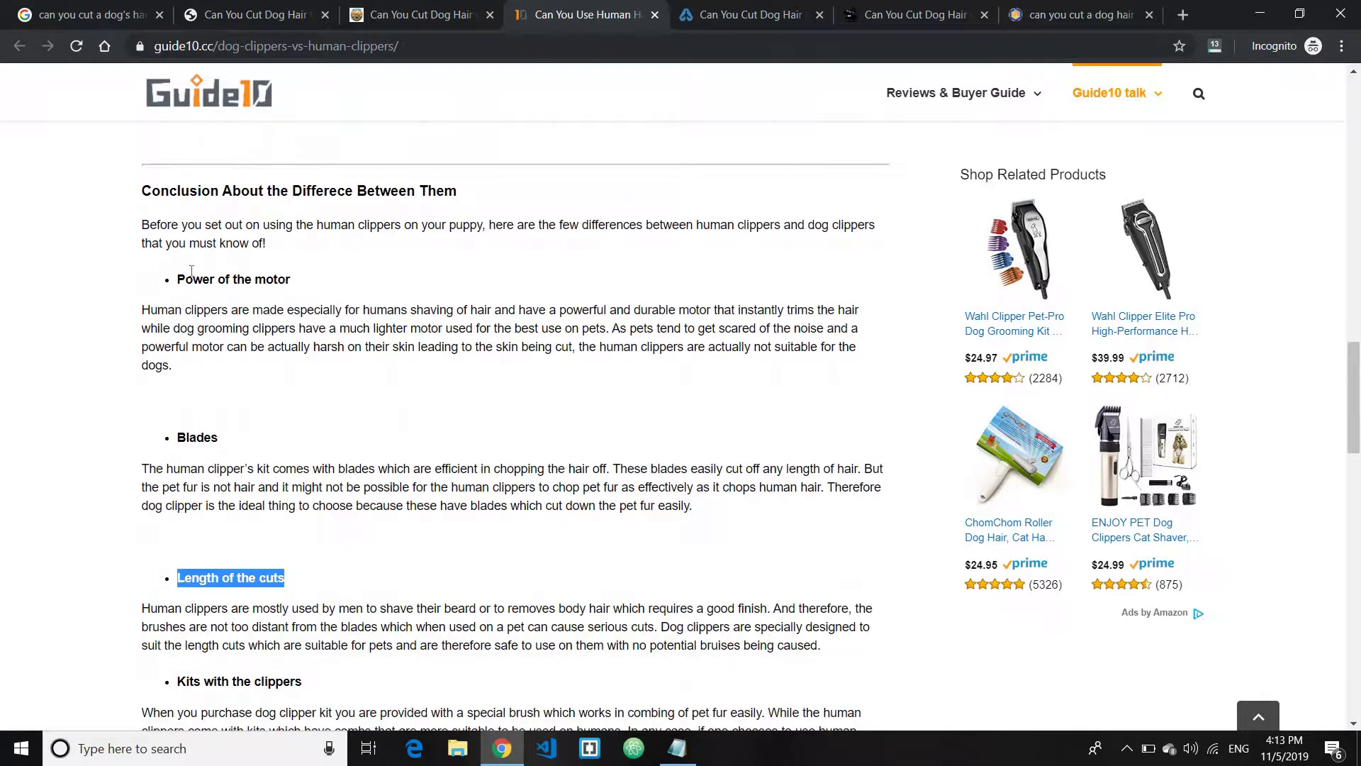
# Scan the Pet Carrier Verdict article's section headings back up to its table of contents.
pyautogui.click(759, 14)
pyautogui.scroll(15, 332, 482)
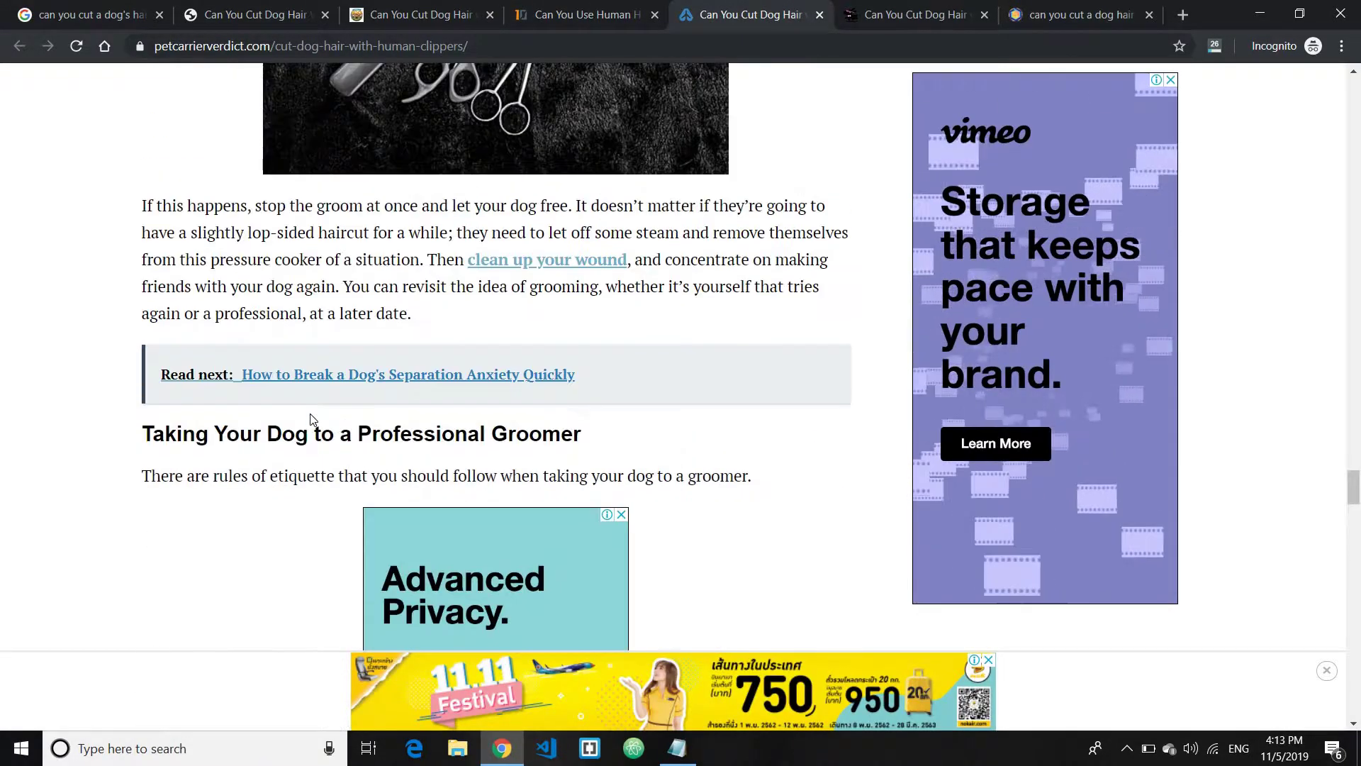
pyautogui.scroll(15, 118, 392)
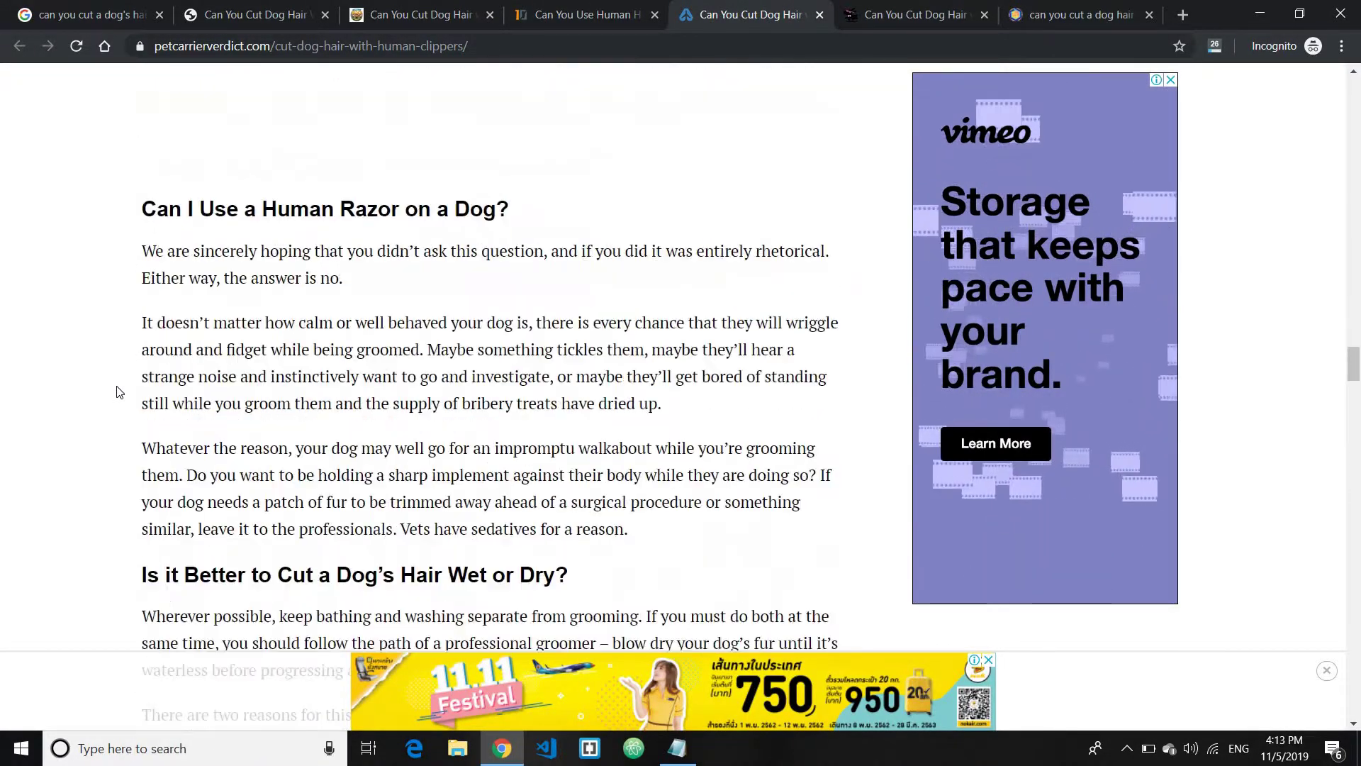
pyautogui.scroll(12, 130, 409)
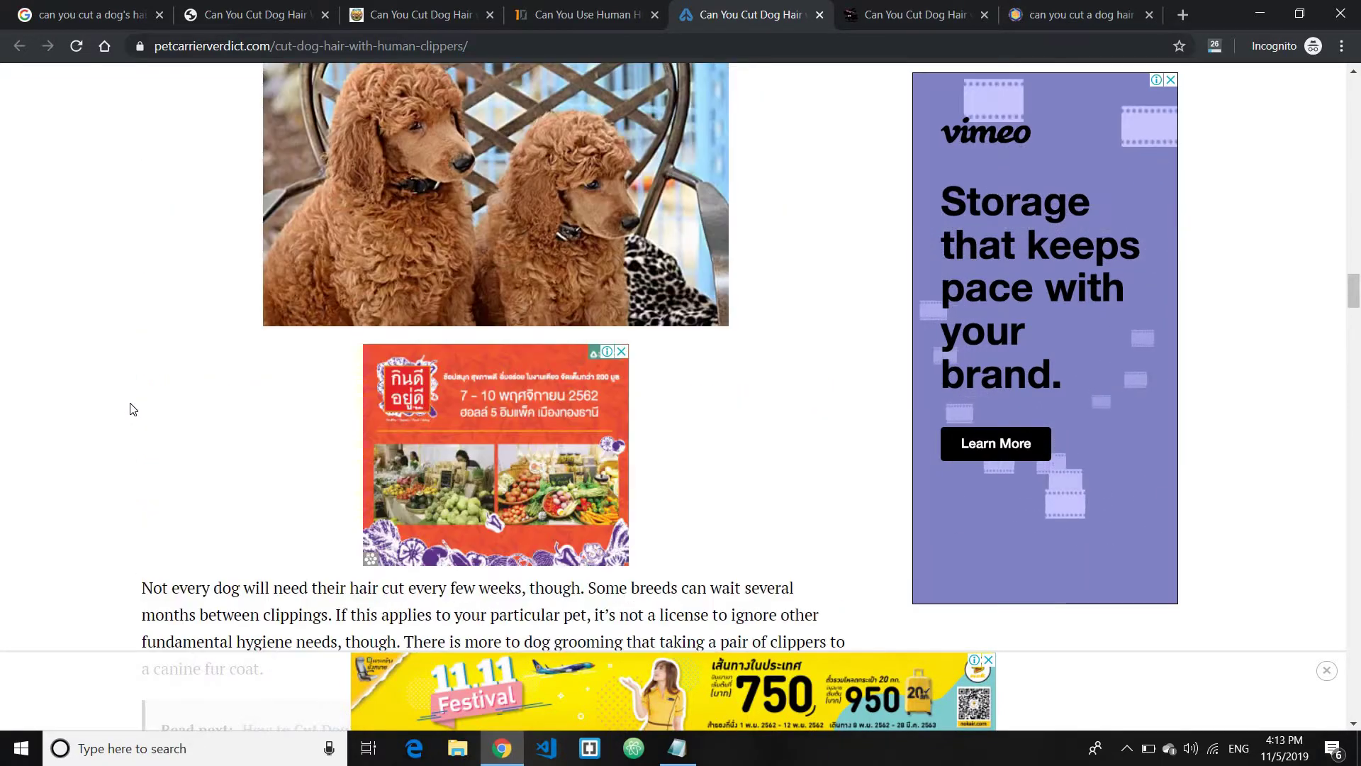
pyautogui.scroll(12, 130, 409)
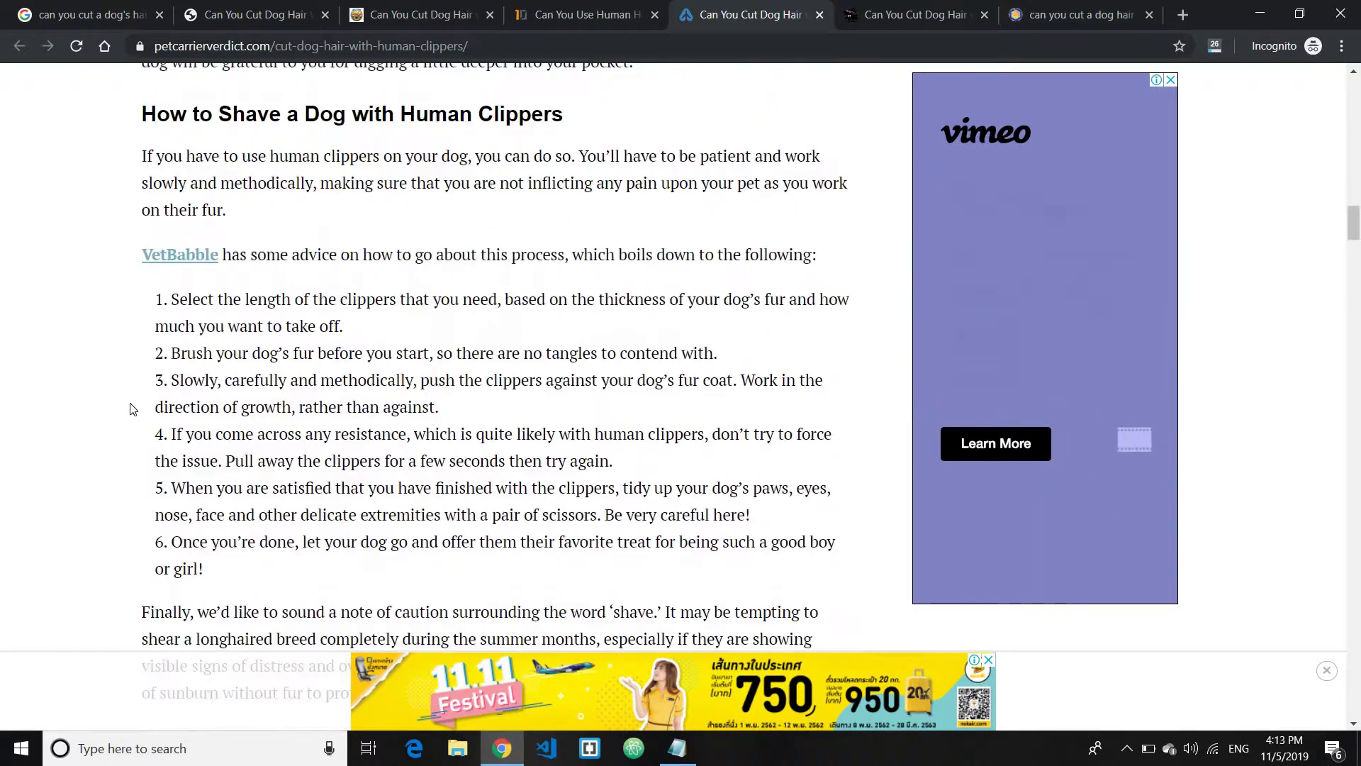
pyautogui.scroll(9, 129, 409)
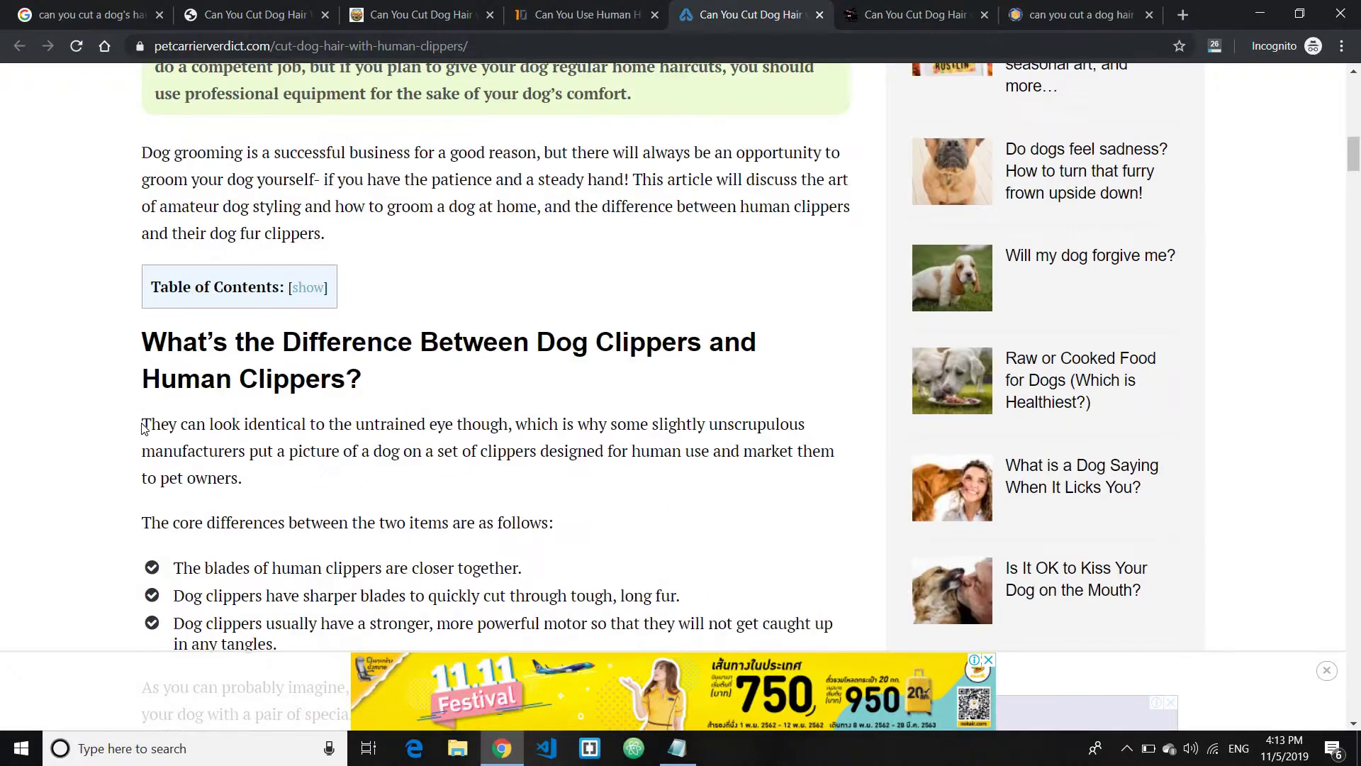
# Expand the Pet Carrier Verdict article's table of contents and review its sections, focusing on "Can I Use a Human Razor on a Dog?".
pyautogui.click(306, 288)
pyautogui.scroll(-3, 143, 439)
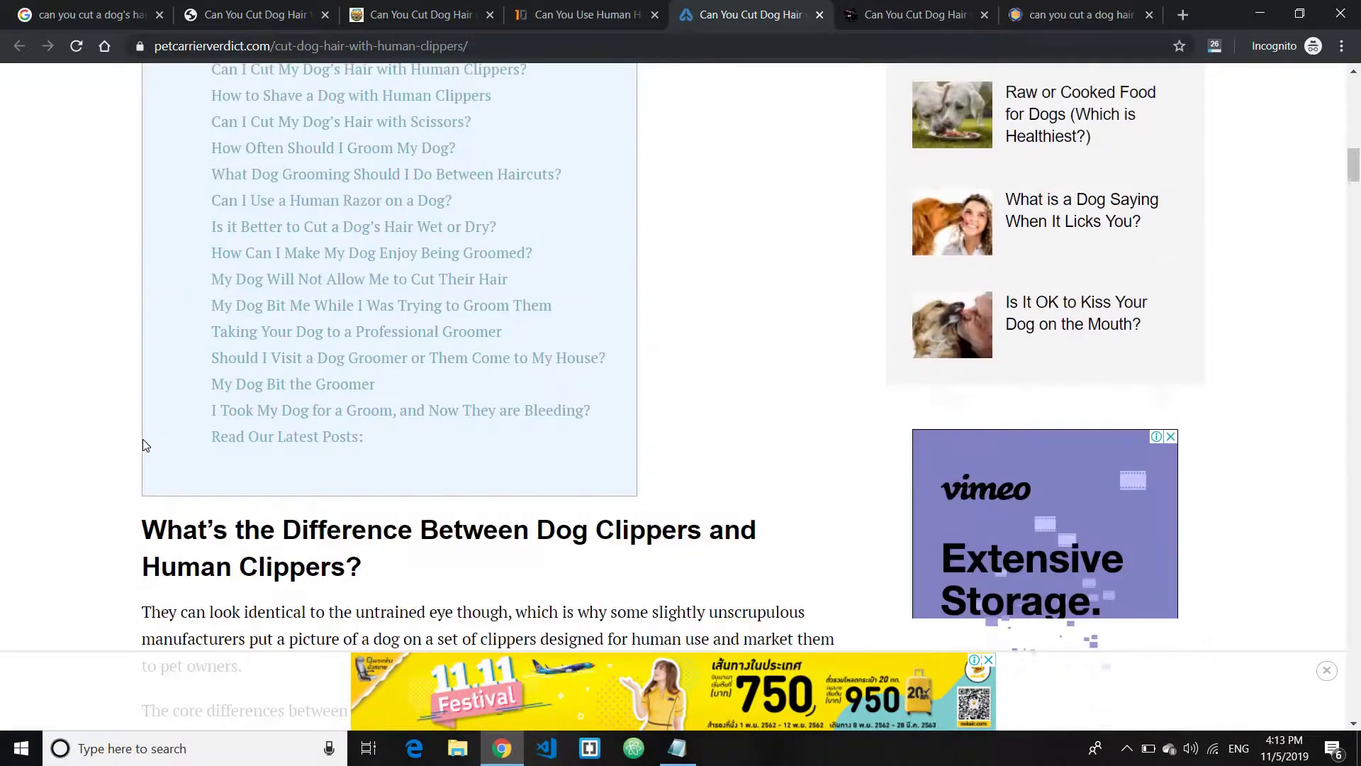
pyautogui.scroll(-15, 157, 457)
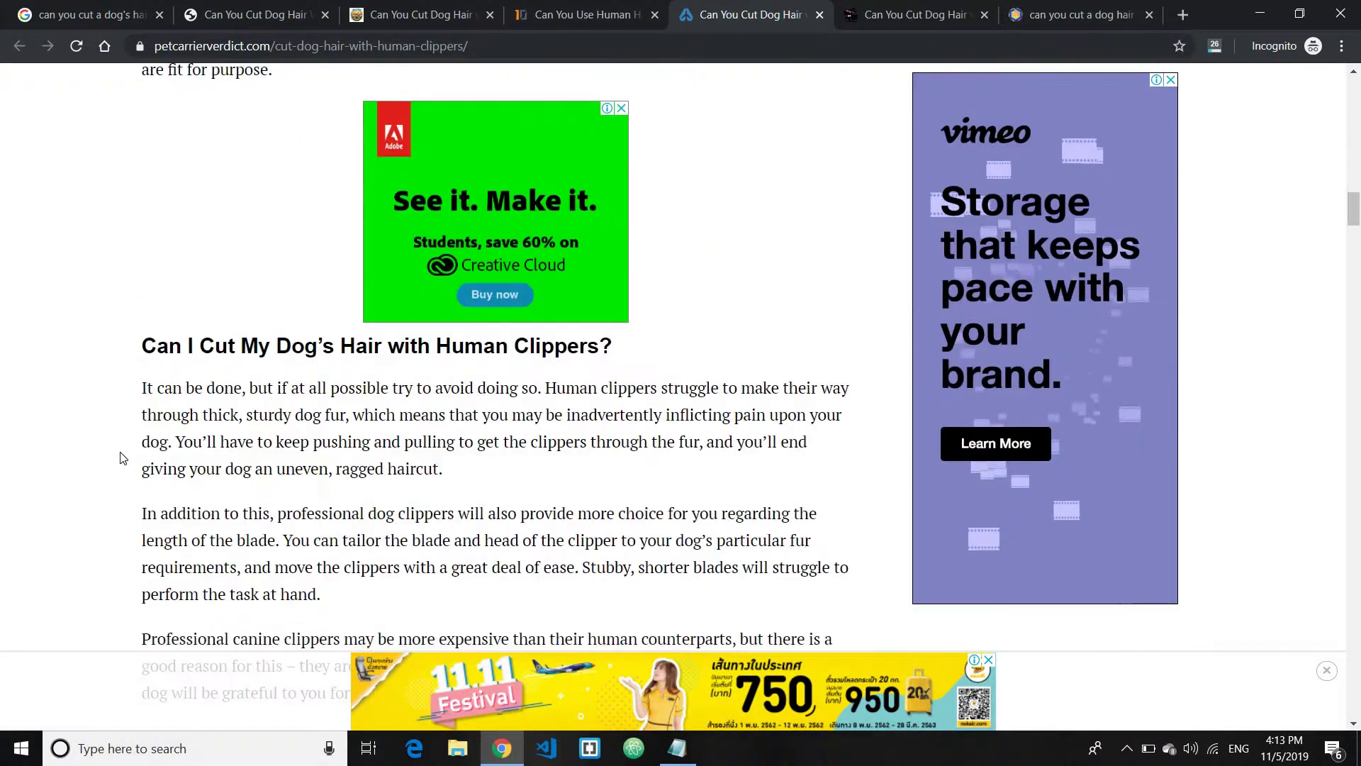
pyautogui.scroll(-20, 139, 464)
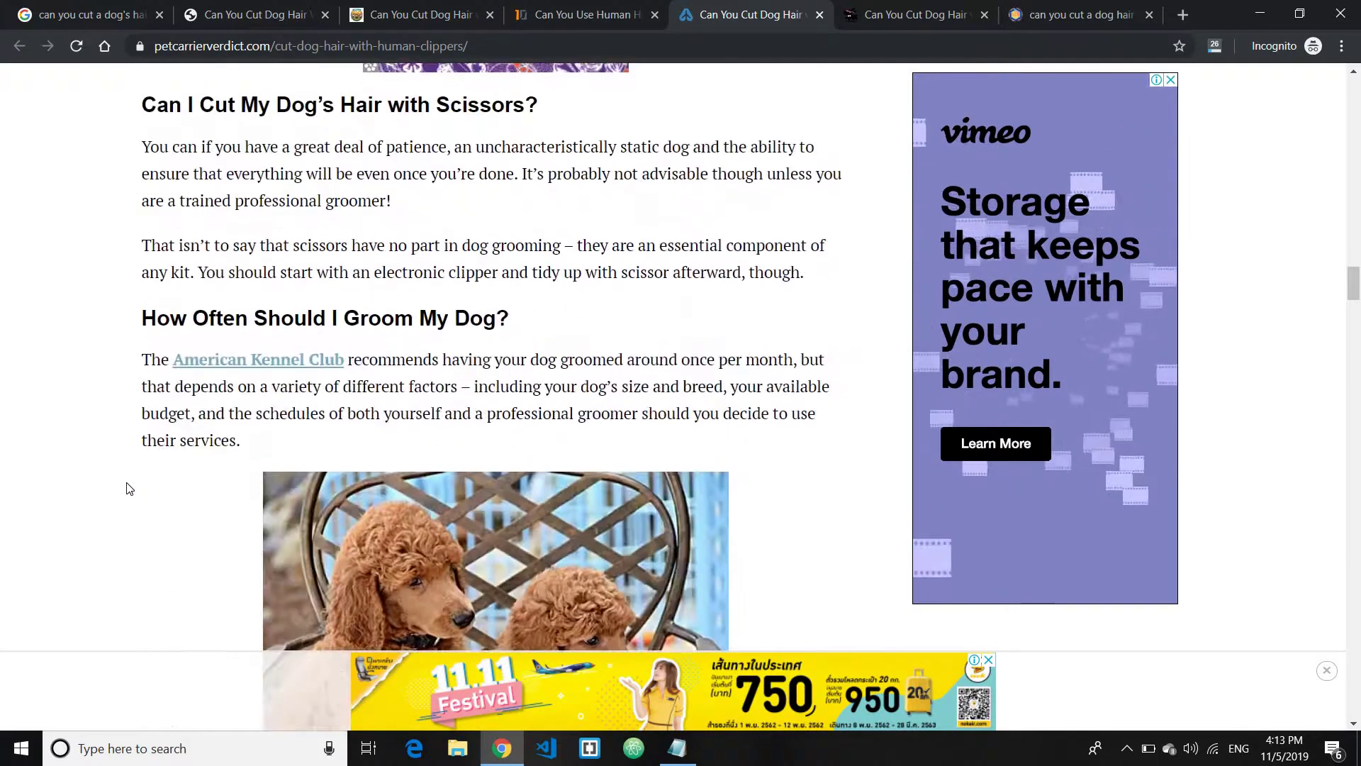
pyautogui.scroll(-5, 130, 488)
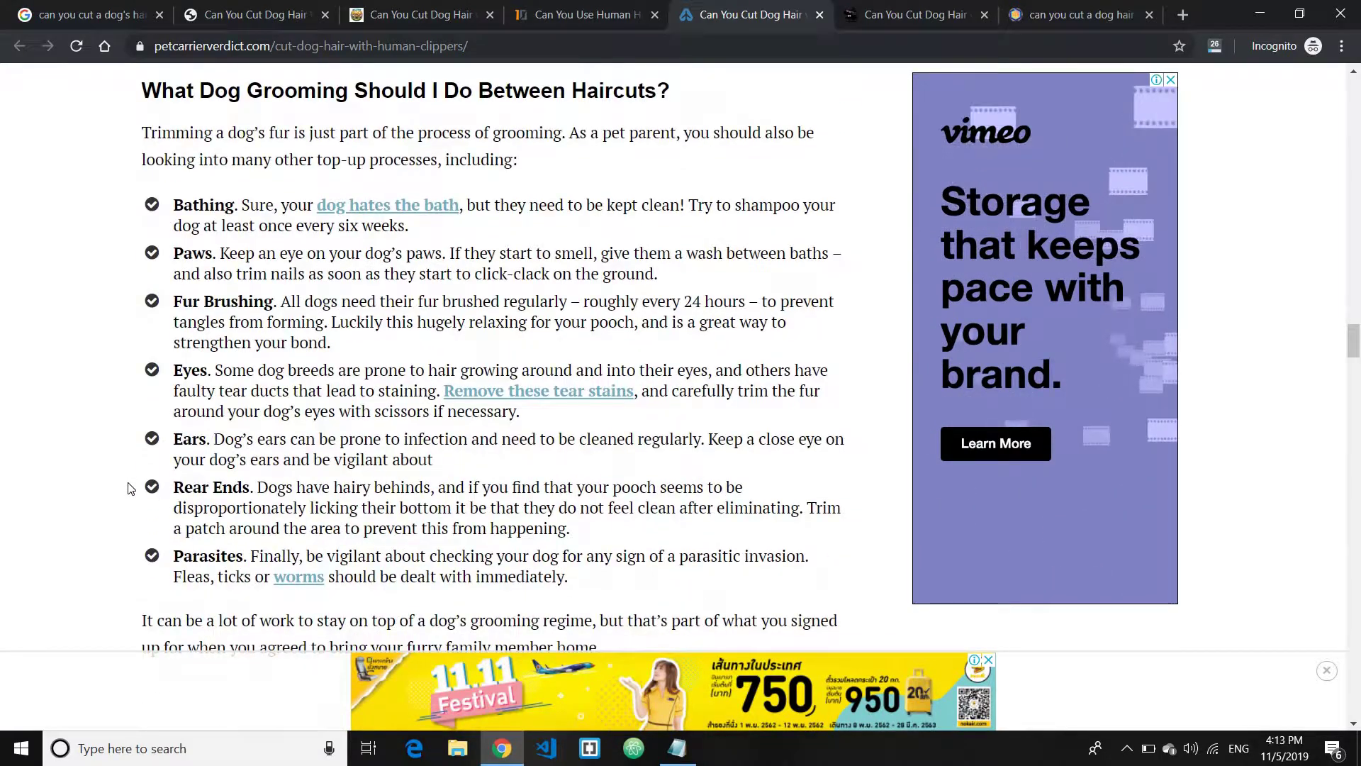
pyautogui.scroll(-13, 129, 426)
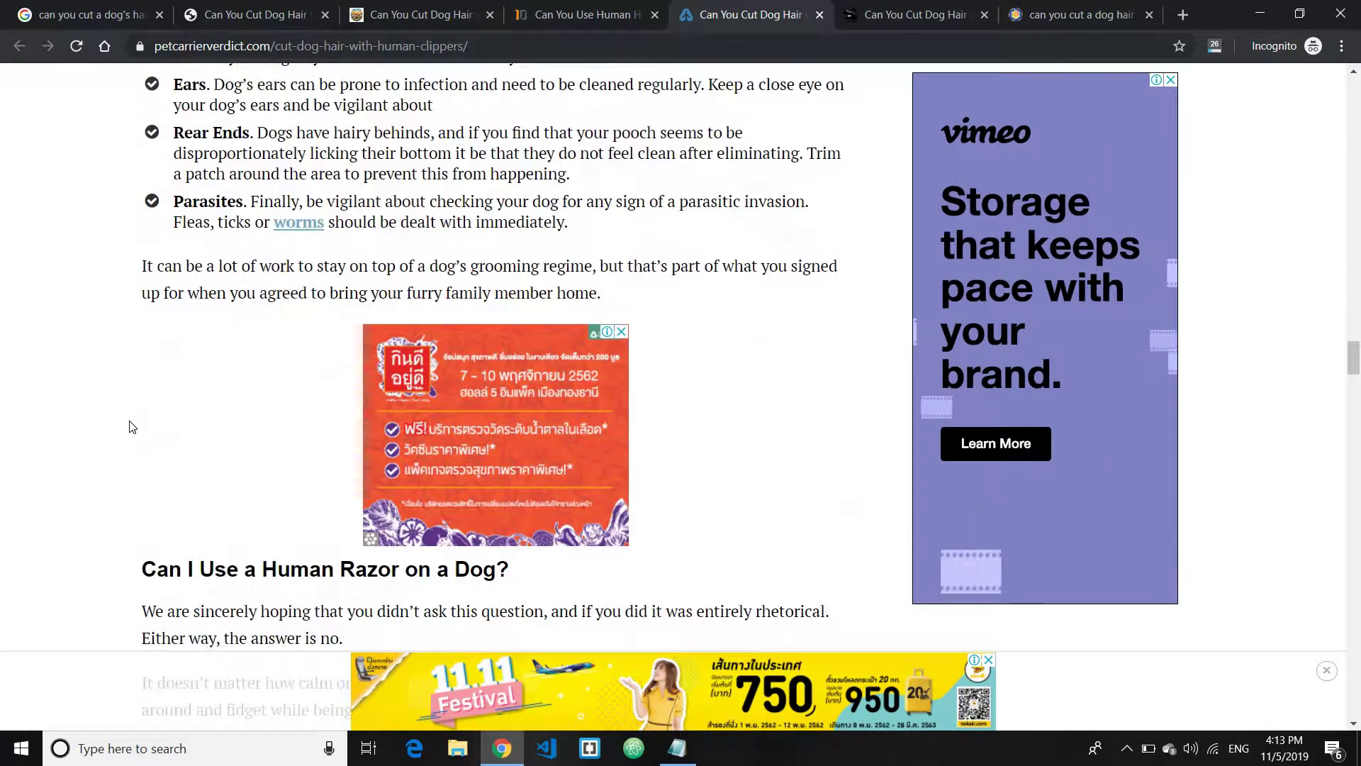
pyautogui.scroll(2, 129, 426)
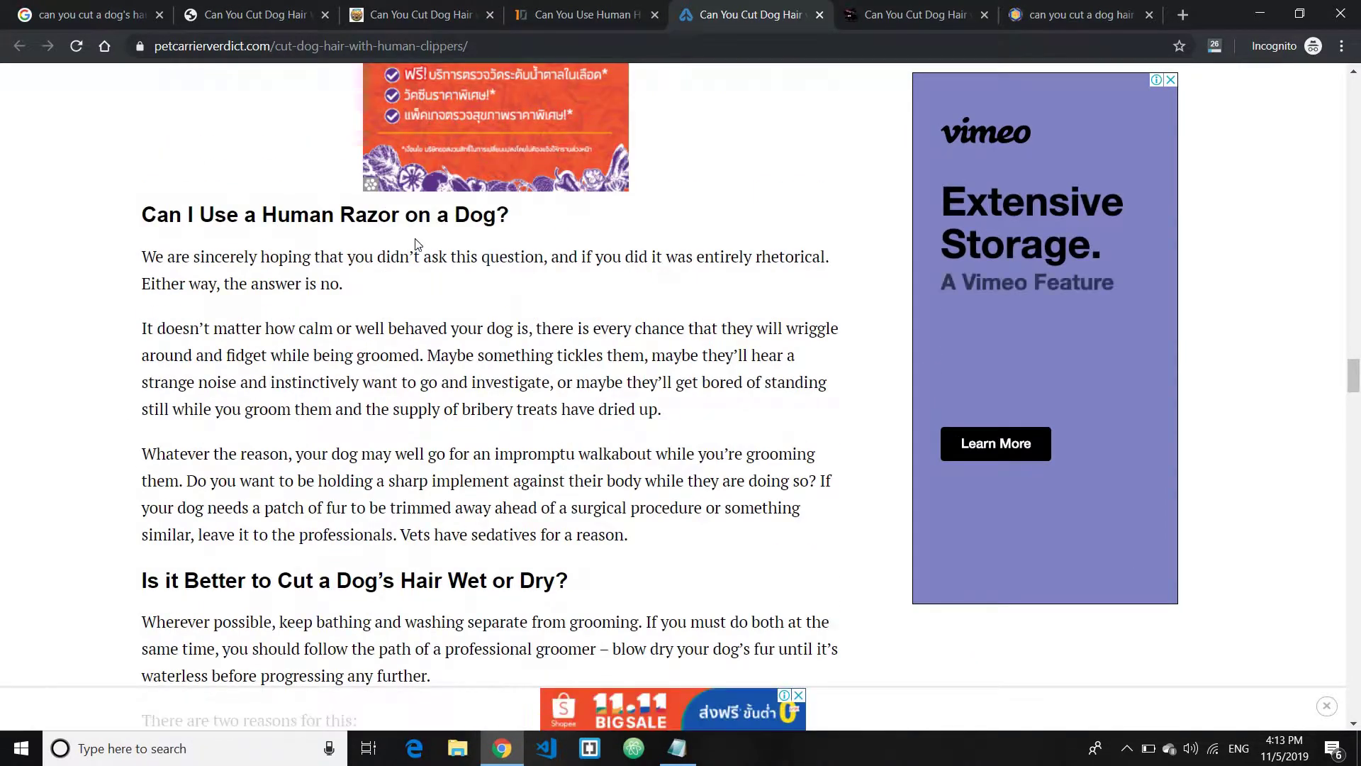
pyautogui.moveTo(298, 225); pyautogui.dragTo(254, 225)
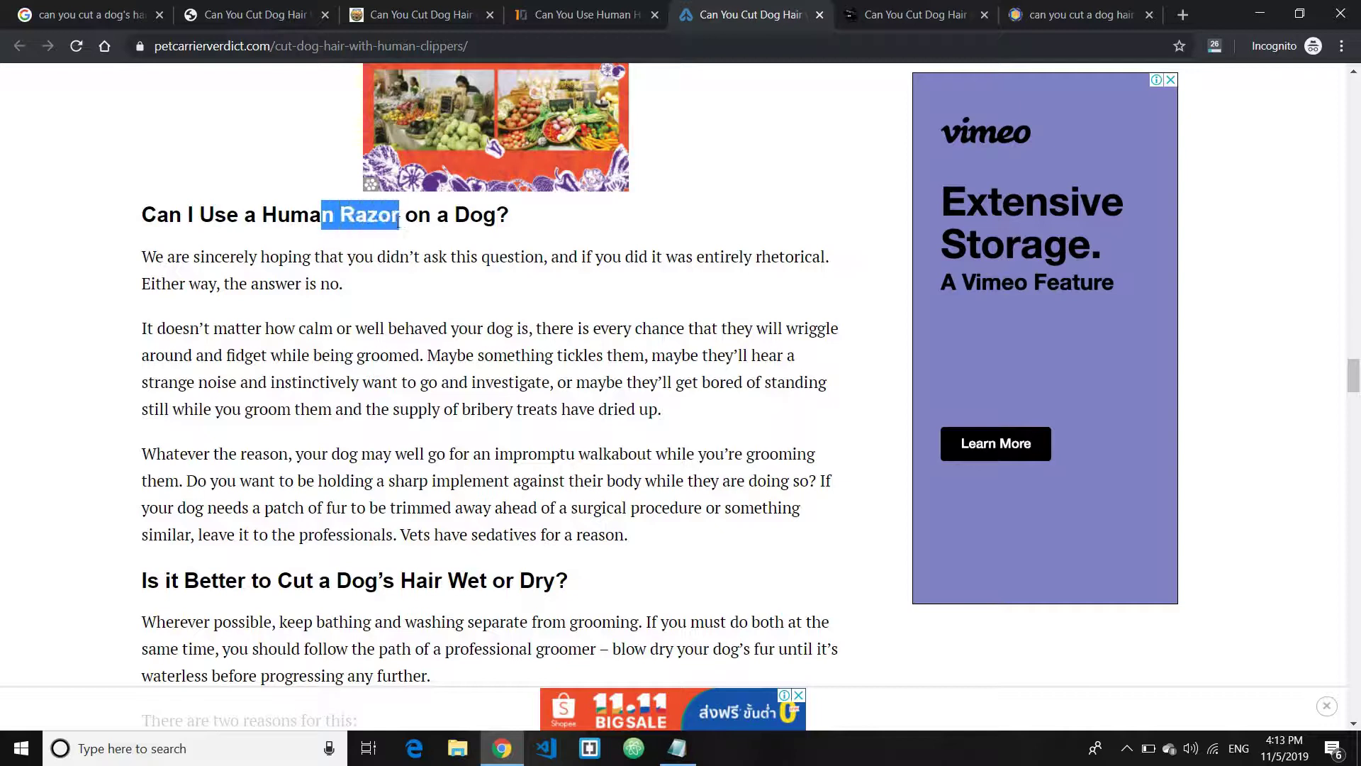
pyautogui.scroll(-12, 244, 358)
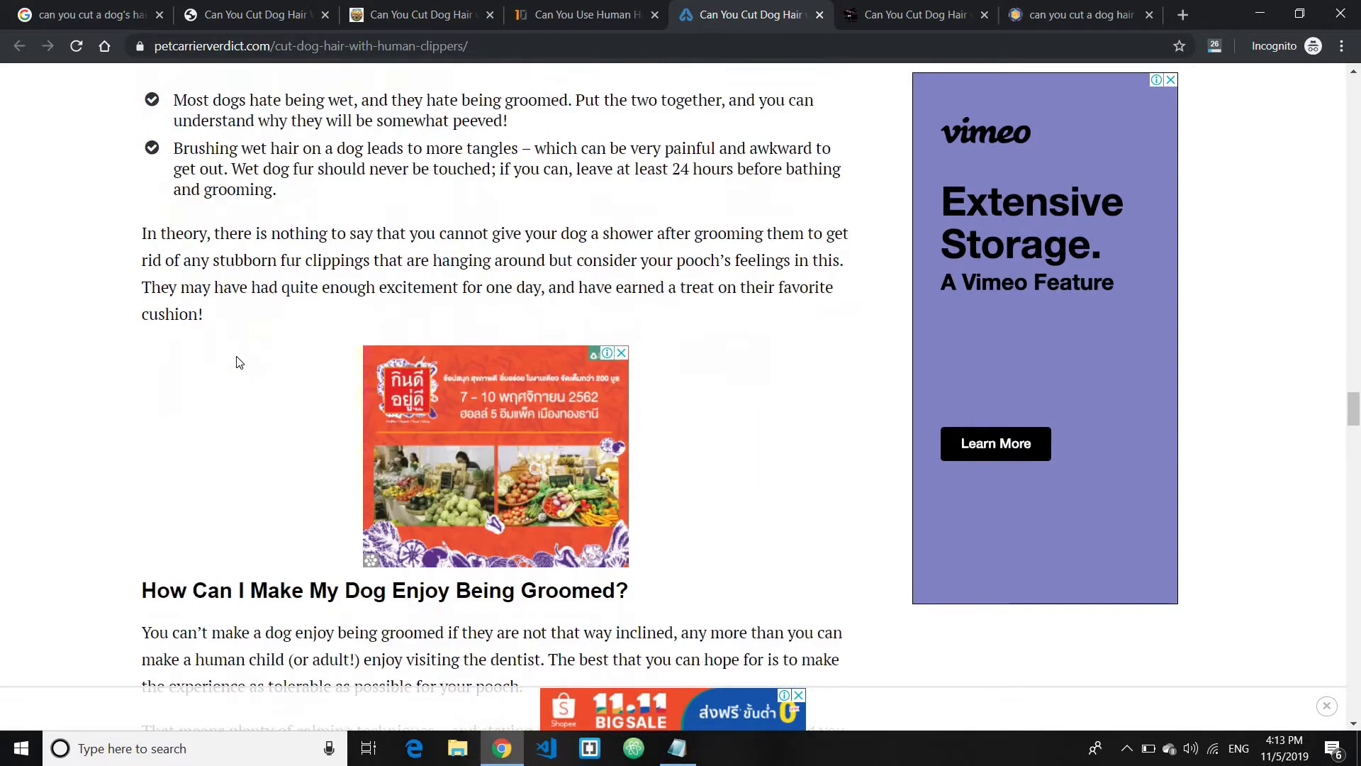
pyautogui.scroll(-1, 238, 363)
# Examine the Glamorous Dogs article for clipper-buying advice, focusing on the section "What to look for in a dog hair clipper?".
pyautogui.click(860, 8)
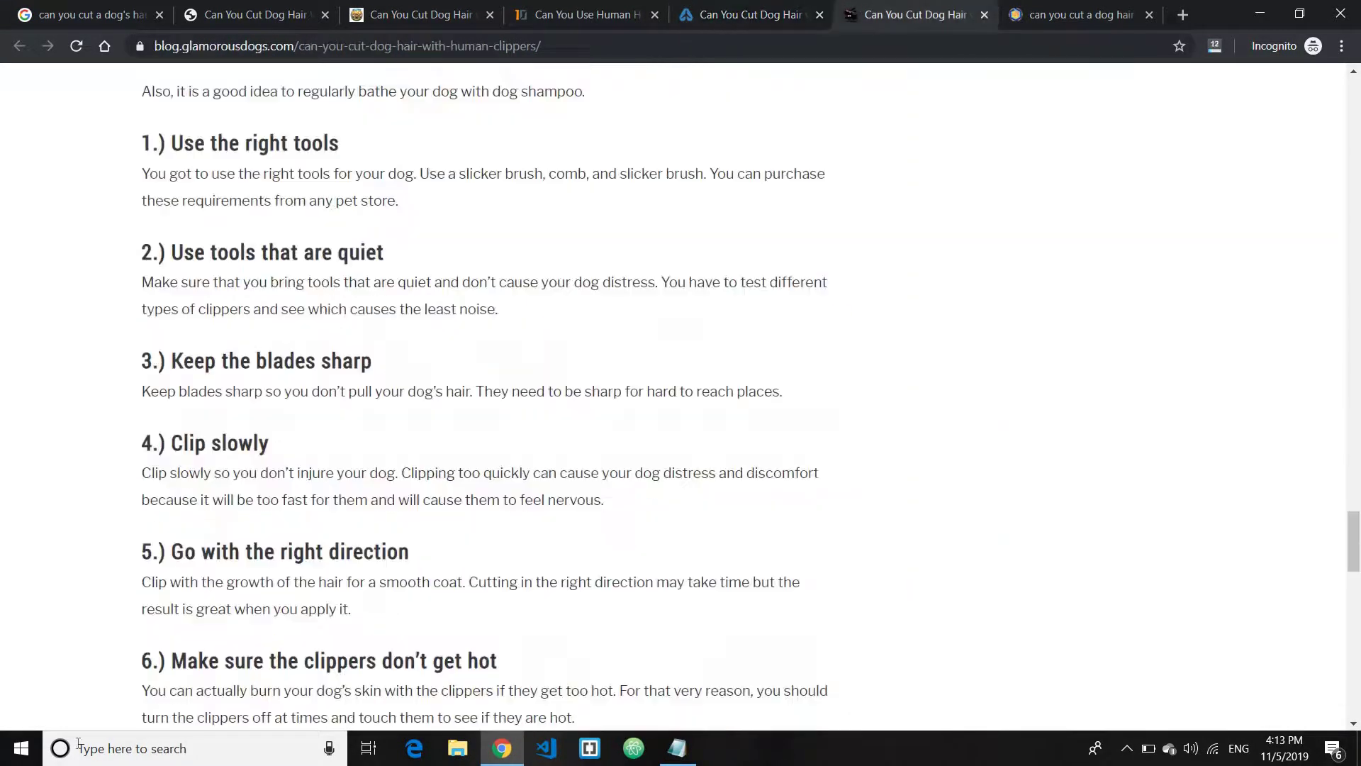
pyautogui.scroll(16, 297, 394)
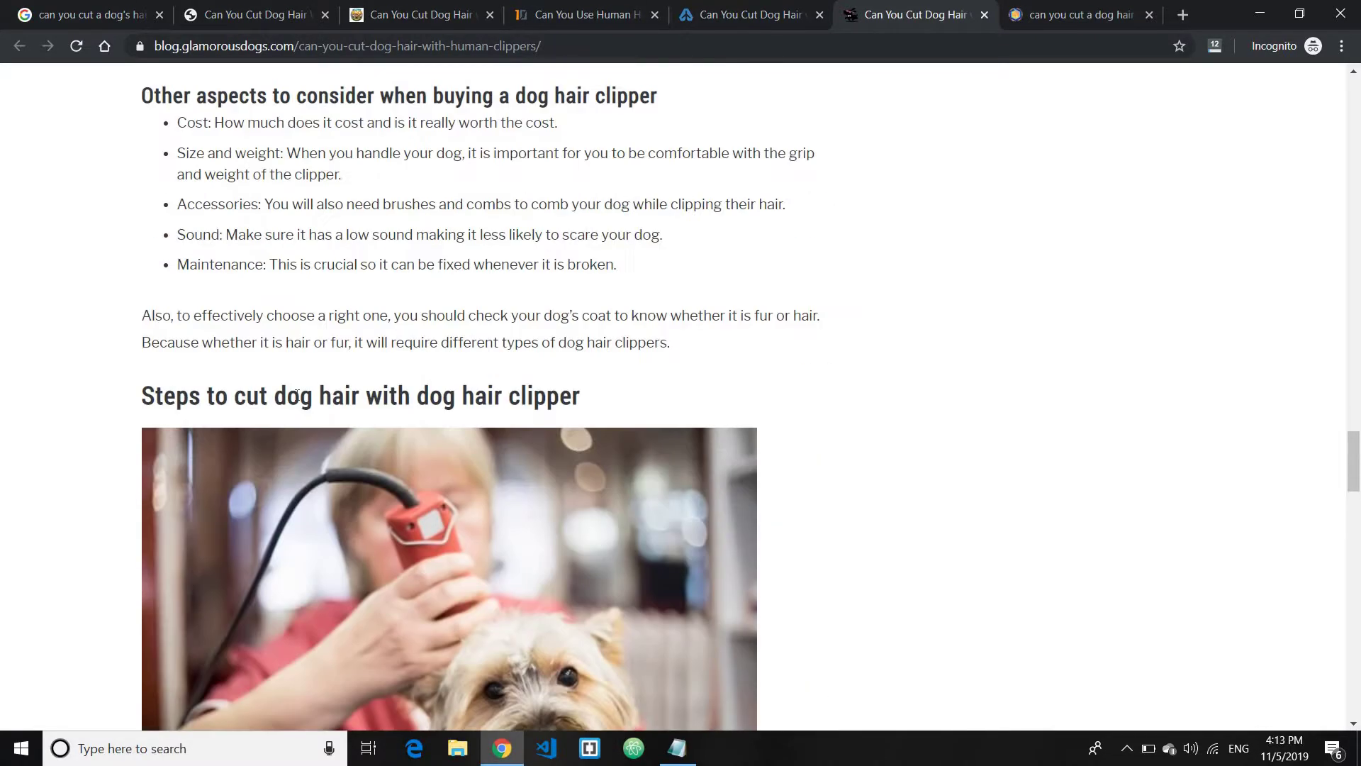
pyautogui.scroll(8, 296, 394)
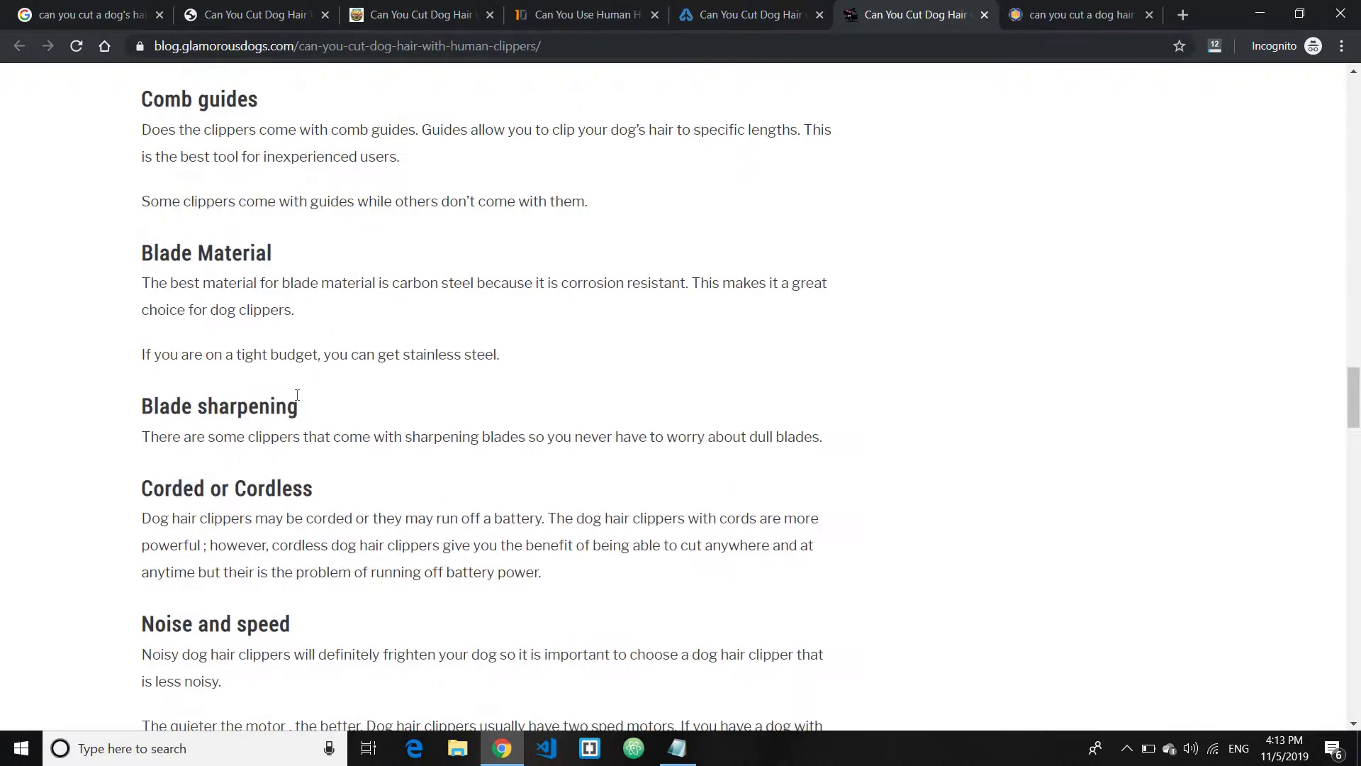
pyautogui.moveTo(289, 402); pyautogui.dragTo(142, 69)
pyautogui.click(284, 383)
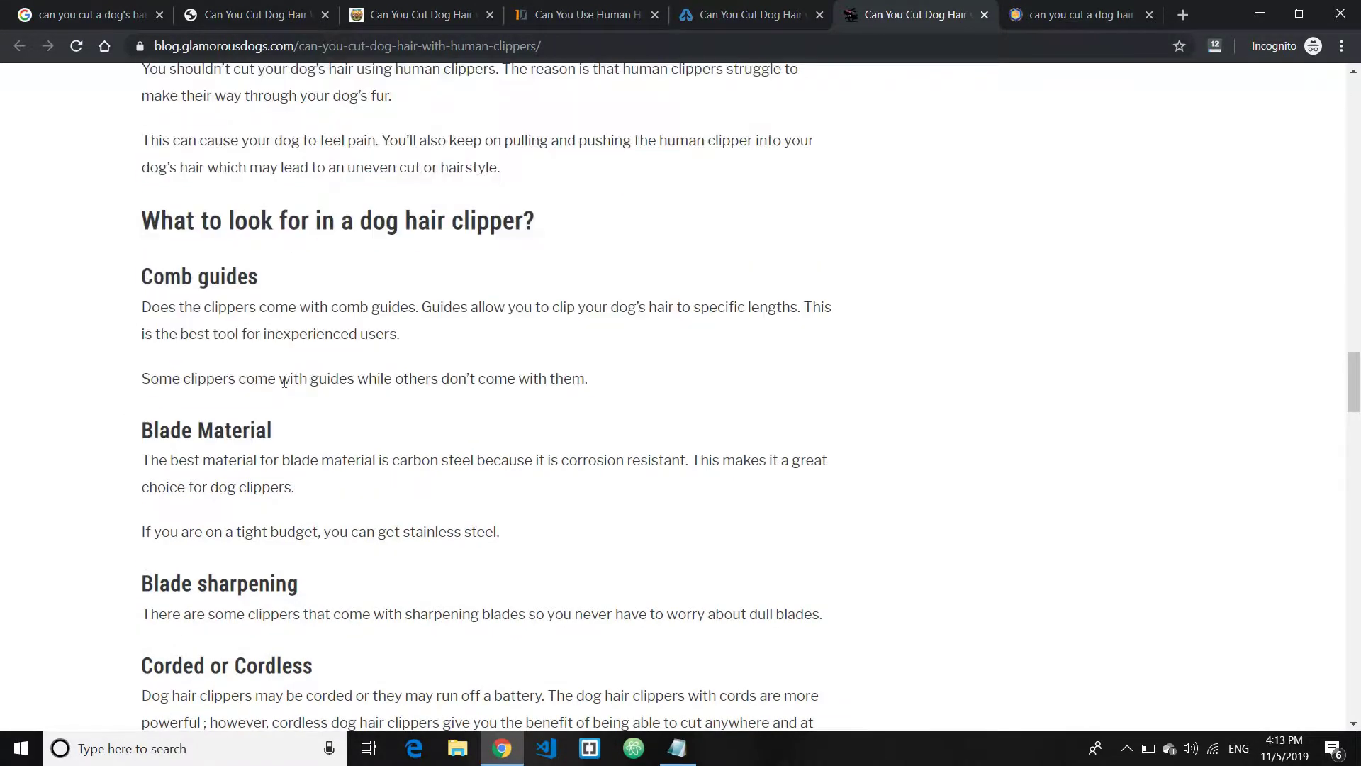
pyautogui.scroll(6, 284, 382)
pyautogui.scroll(-20, 285, 382)
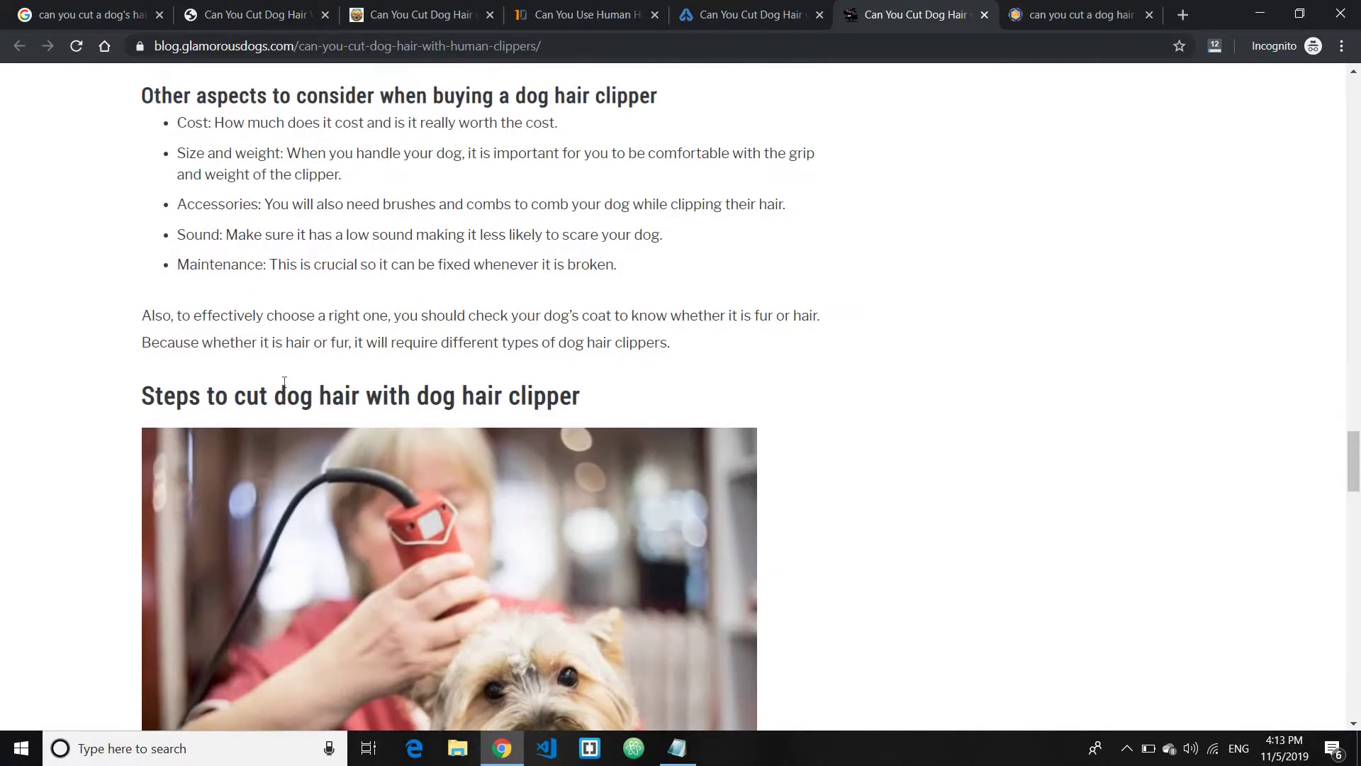
pyautogui.scroll(-13, 285, 383)
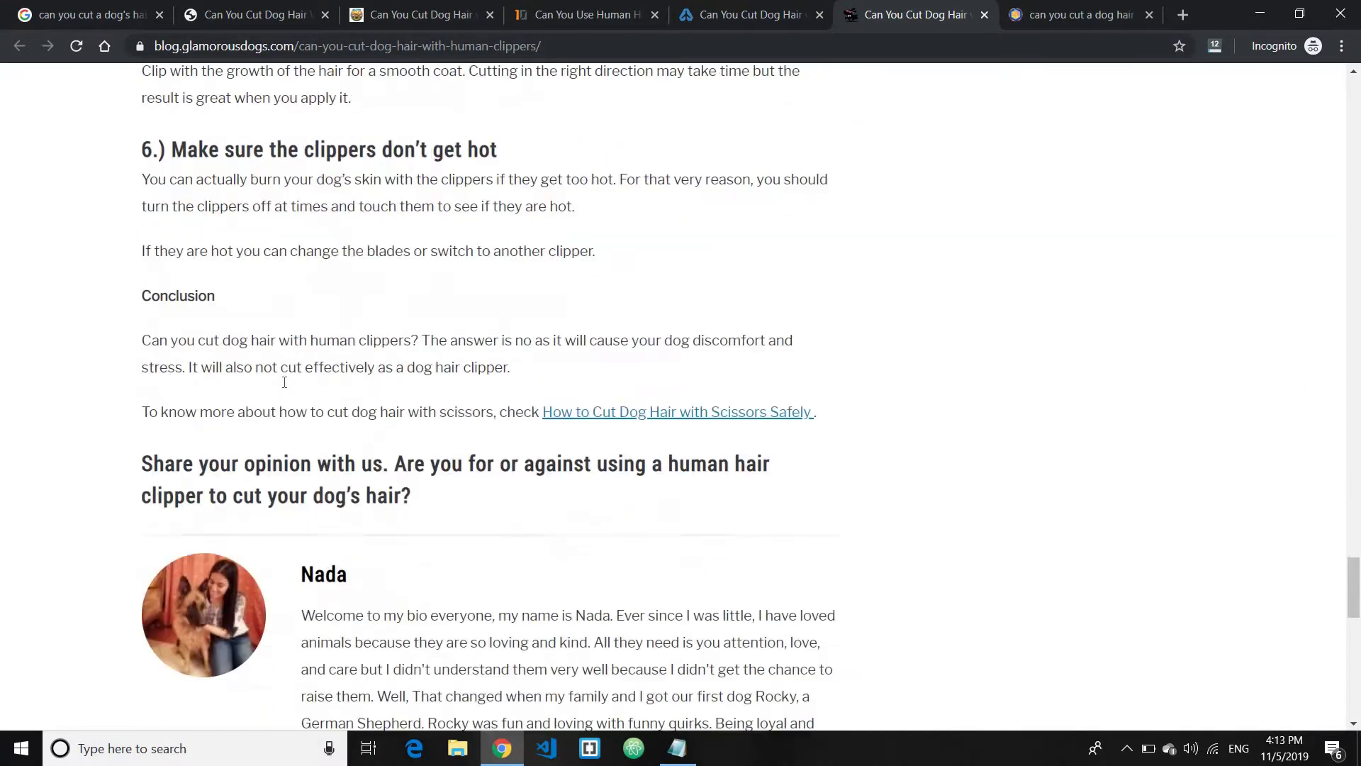
pyautogui.scroll(5, 286, 382)
pyautogui.scroll(20, 286, 383)
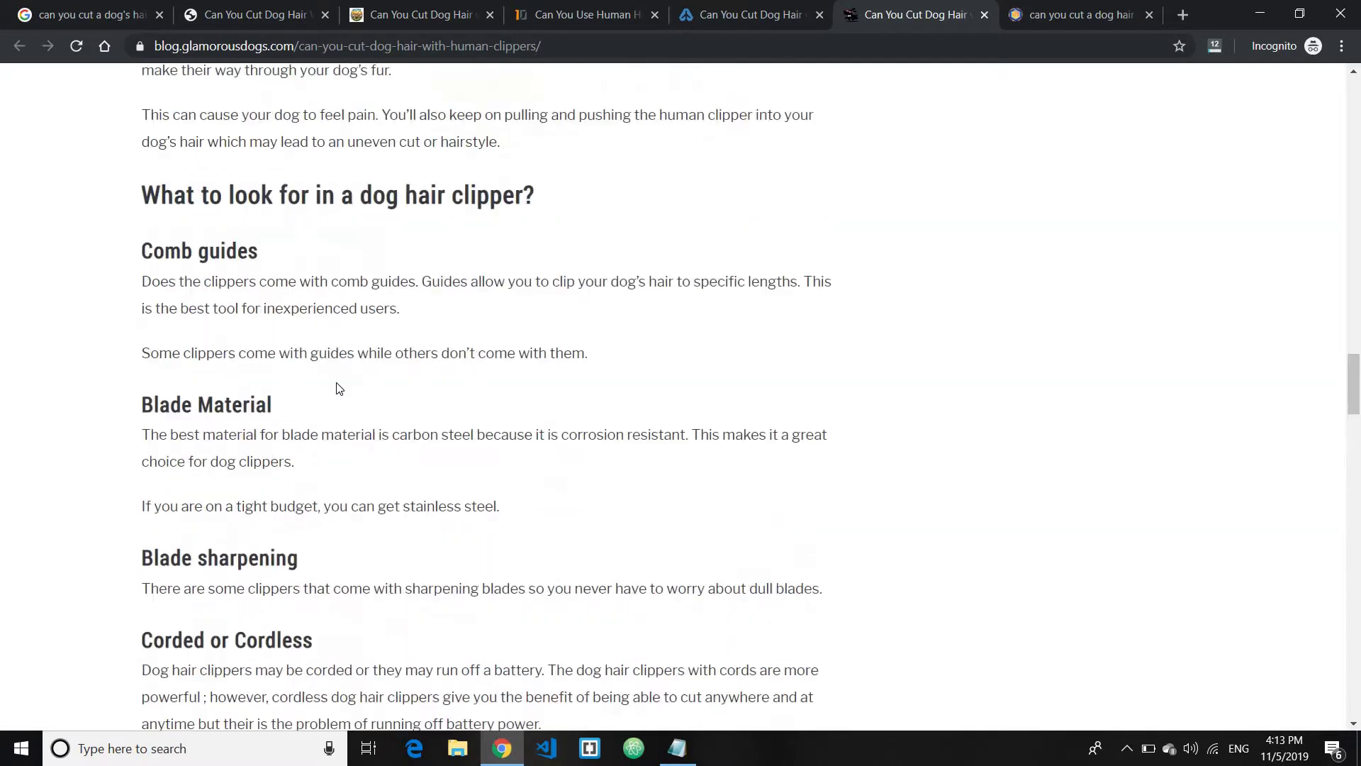
# Examine the Glamorous Dogs article's specific differences between human and dog clippers, covering the Blades, Motors and Clipper kits sections.
pyautogui.scroll(14, 339, 388)
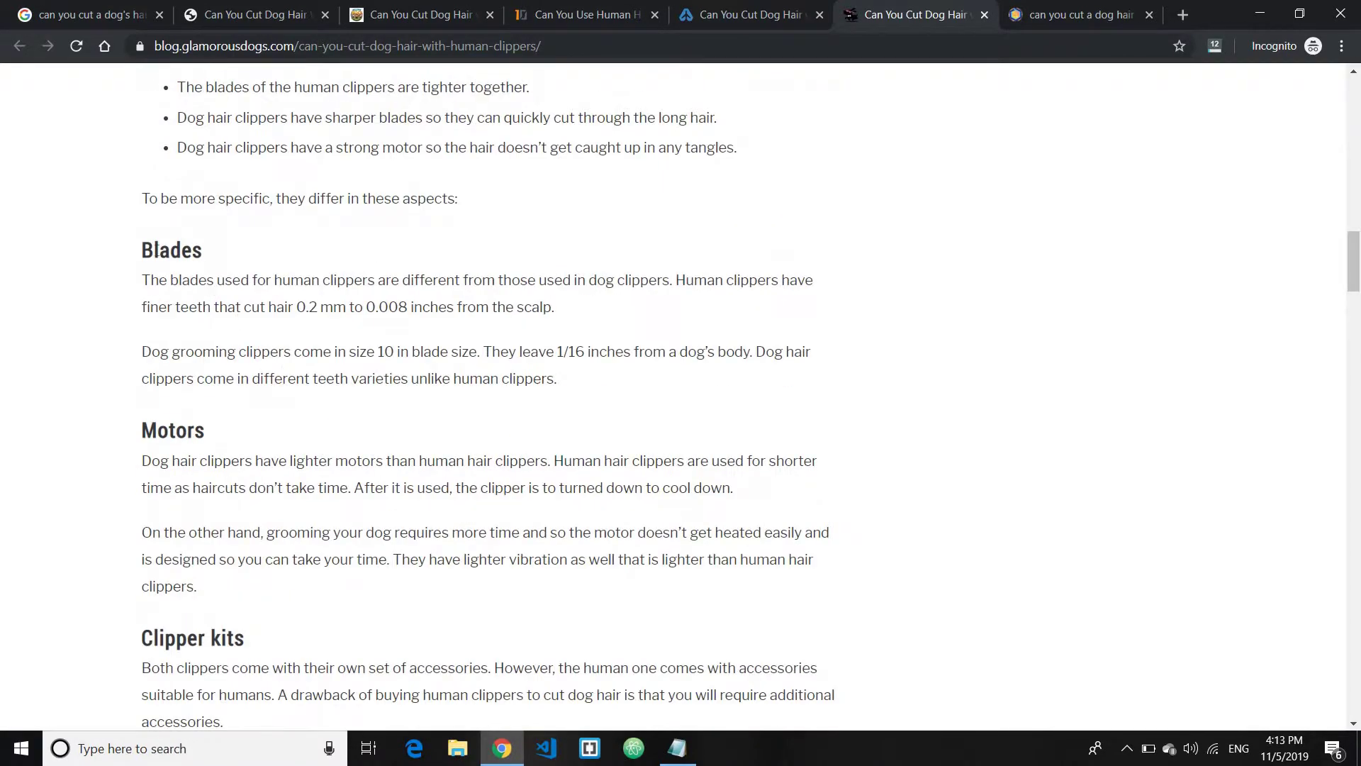
pyautogui.moveTo(142, 250); pyautogui.dragTo(213, 254)
pyautogui.moveTo(203, 435); pyautogui.dragTo(177, 81)
pyautogui.scroll(-4, 213, 354)
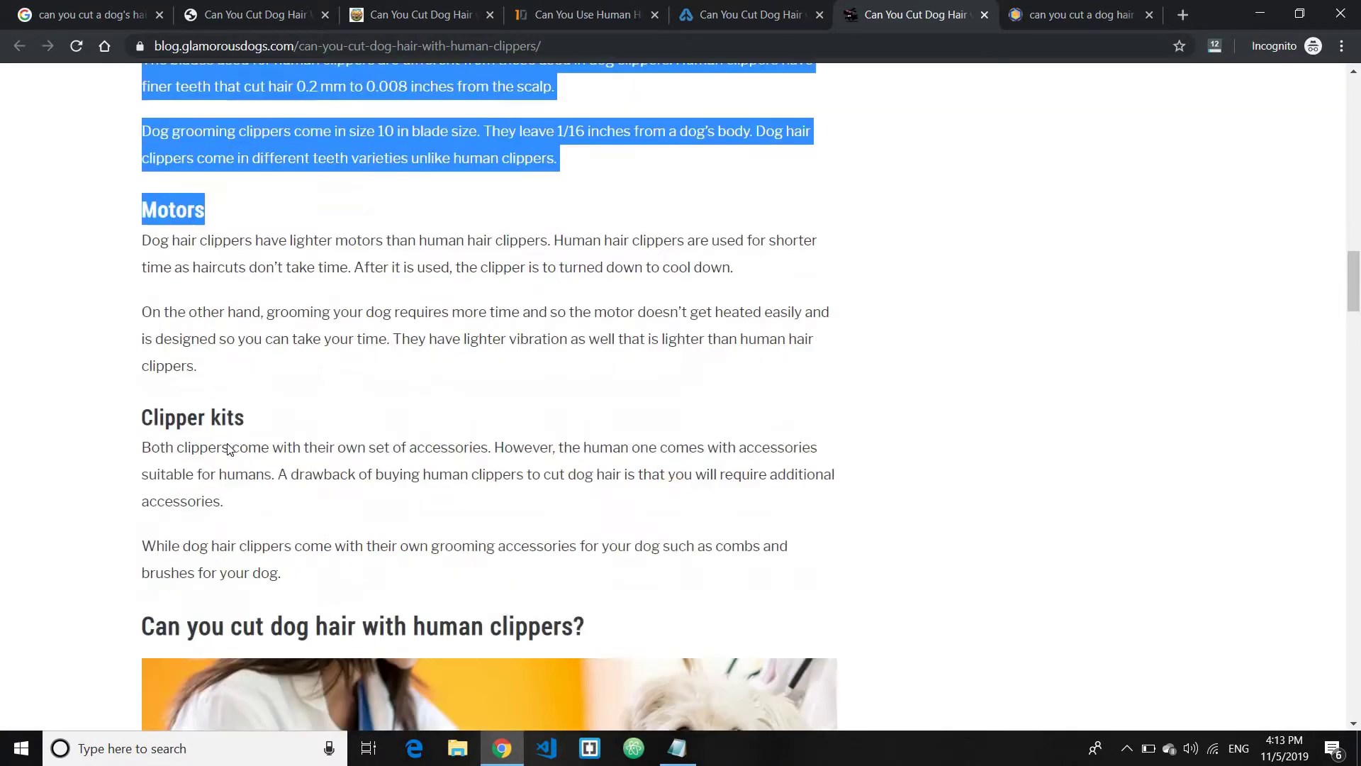
pyautogui.moveTo(141, 372); pyautogui.dragTo(234, 373)
pyautogui.click(267, 382)
pyautogui.scroll(4, 163, 247)
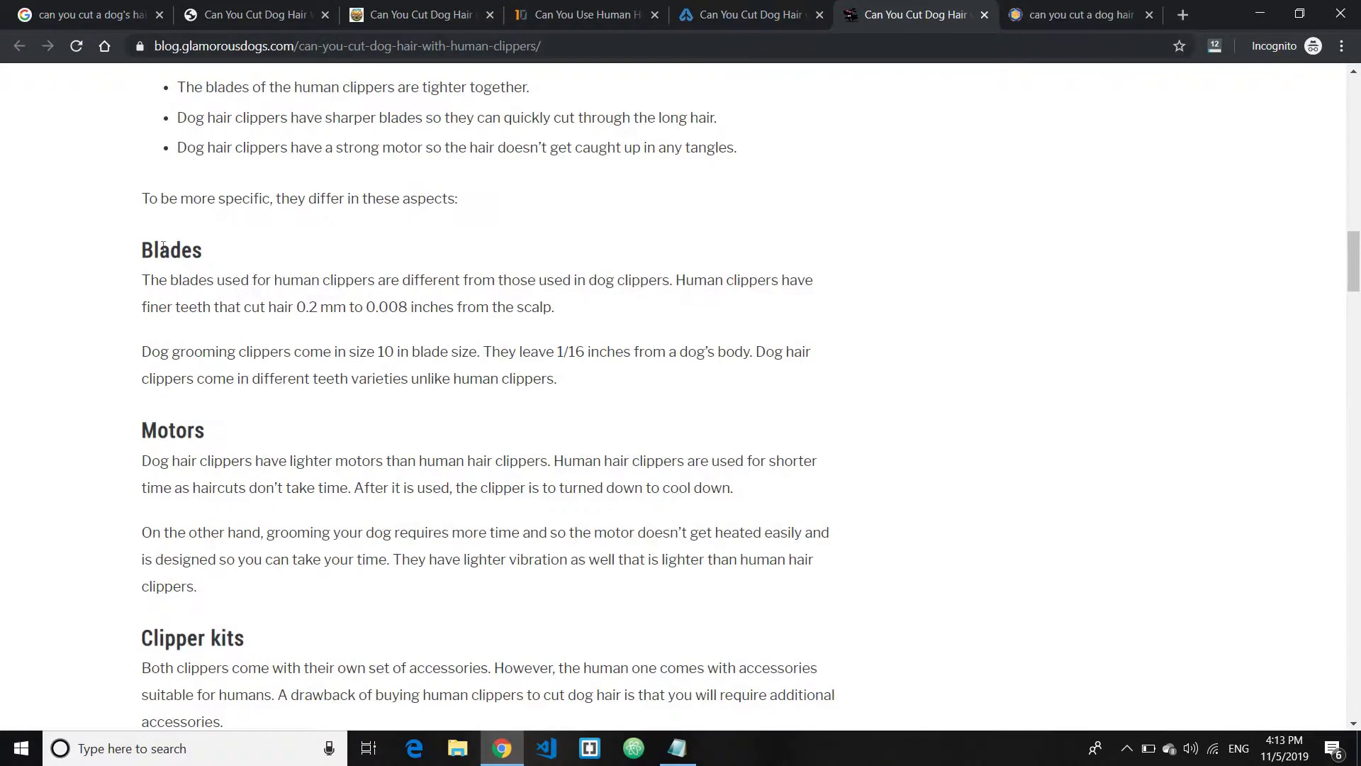
pyautogui.moveTo(176, 84); pyautogui.dragTo(368, 503)
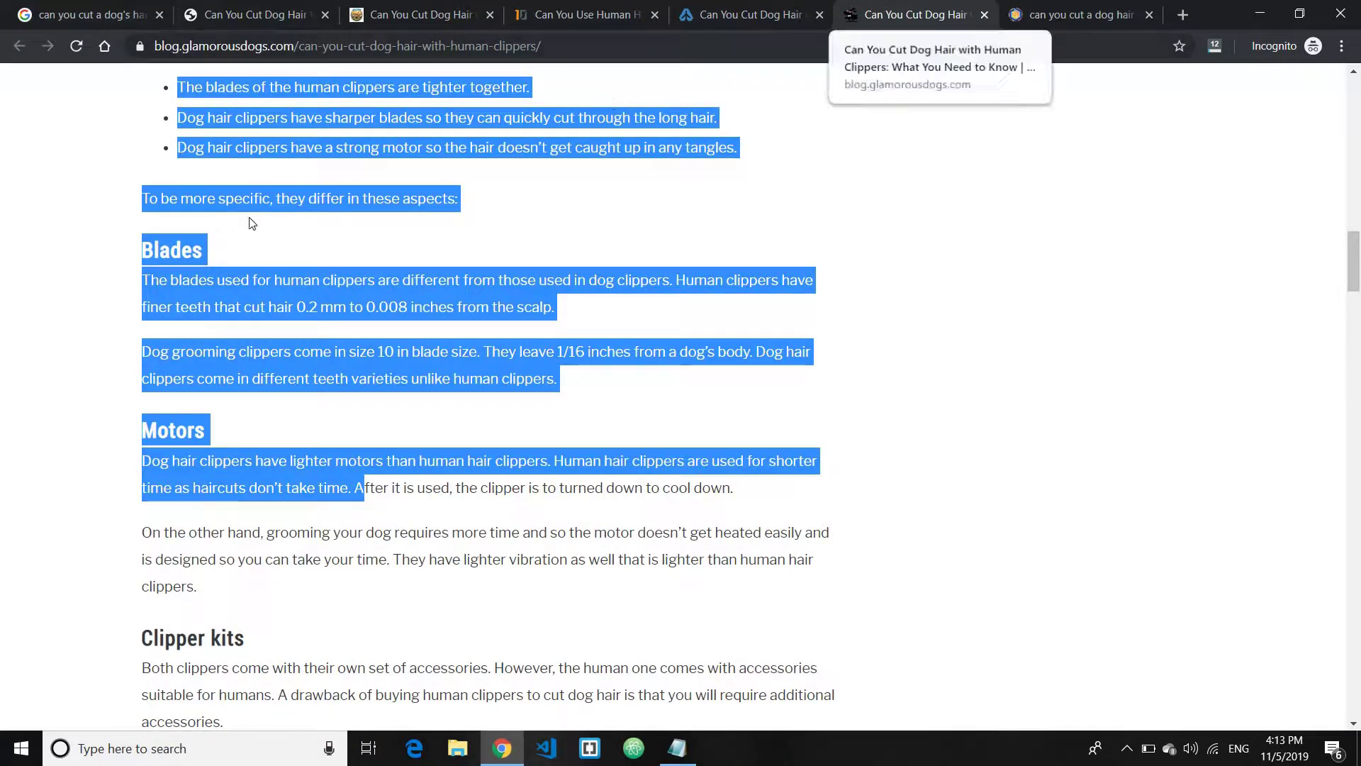
pyautogui.click(226, 257)
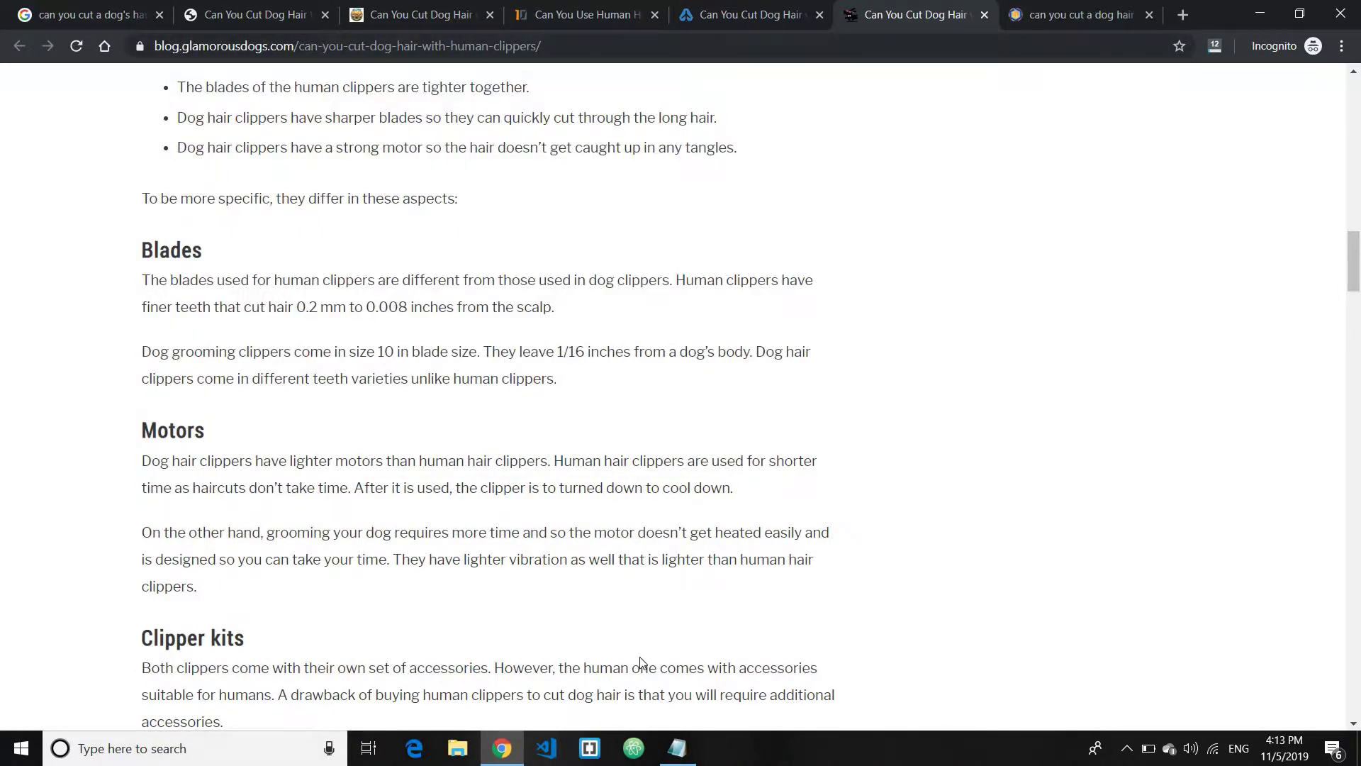
# Add point "3. Add UPA (Unique Proposing Angle)" below the common topics in the Notepad content overview.
pyautogui.click(680, 748)
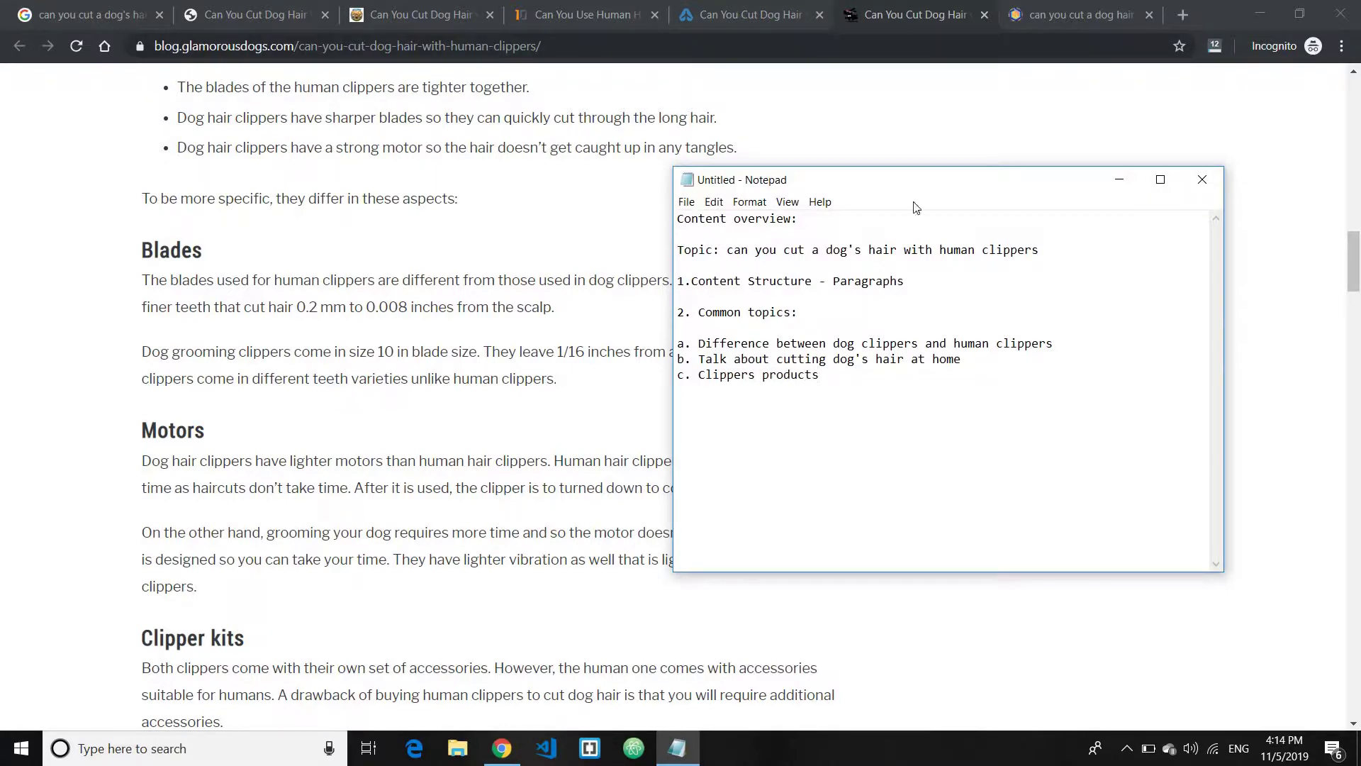
pyautogui.click(100, 394)
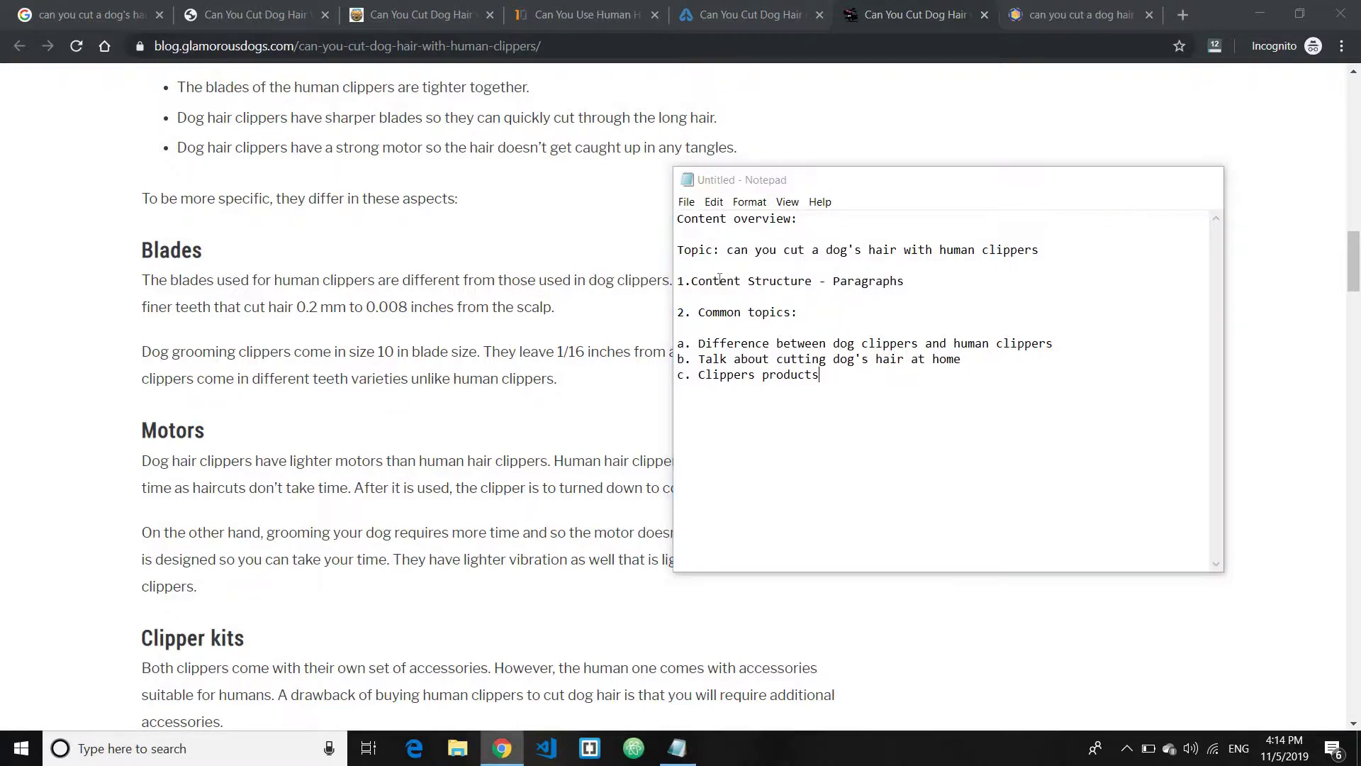
pyautogui.scroll(12, 120, 305)
pyautogui.scroll(6, 118, 305)
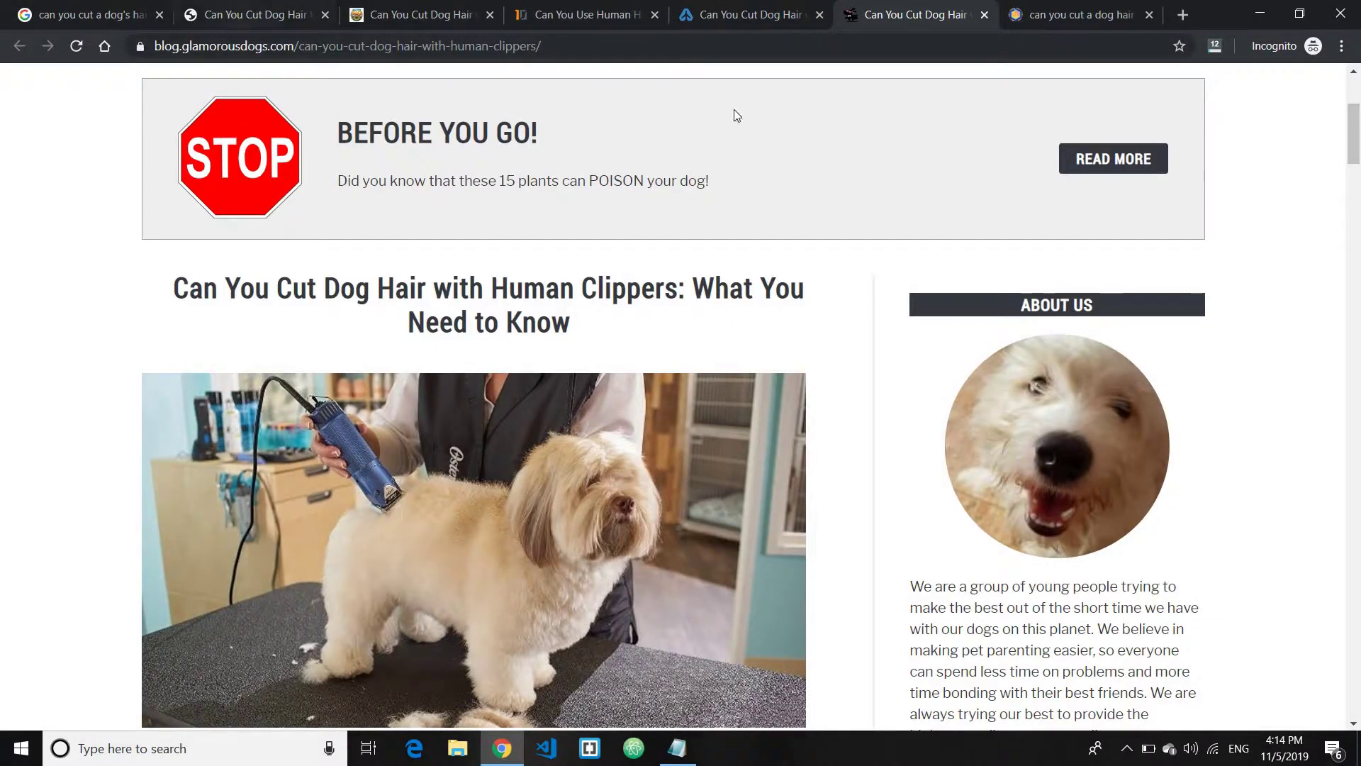
pyautogui.click(691, 748)
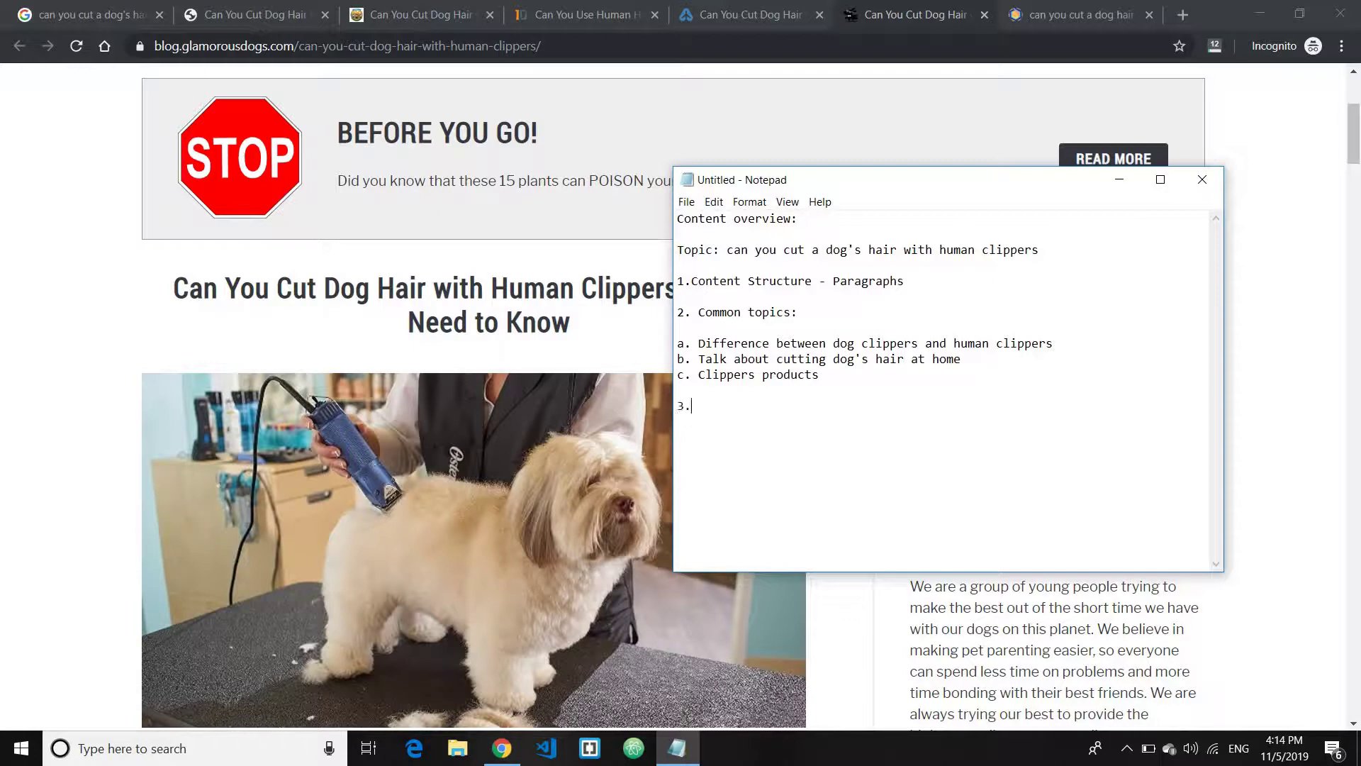
pyautogui.write('Add UPA (Unique Proposing Ang')
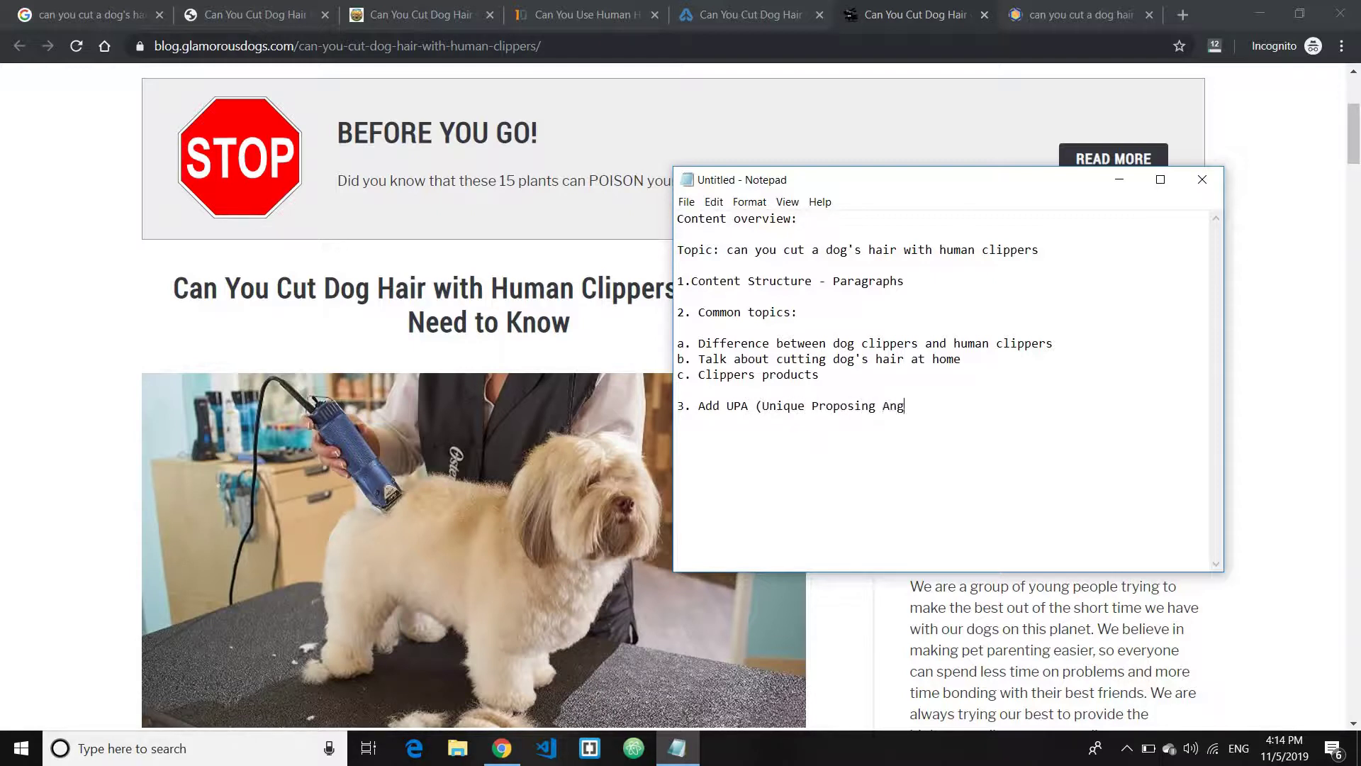
pyautogui.write('le)')
# Review the common topics a to c and the UPA point in the content overview, and put Notepad out of the way.
pyautogui.moveTo(926, 407); pyautogui.dragTo(729, 410)
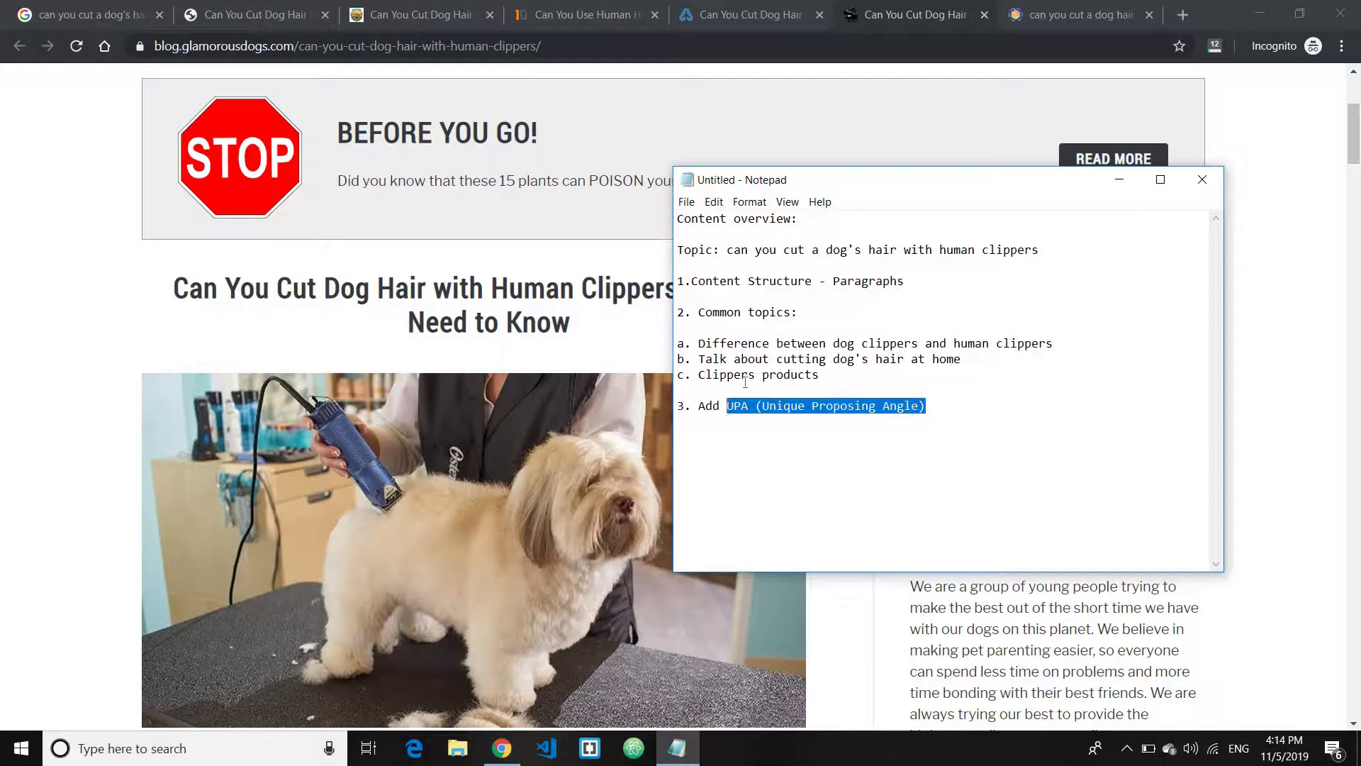
pyautogui.moveTo(828, 378); pyautogui.dragTo(676, 326)
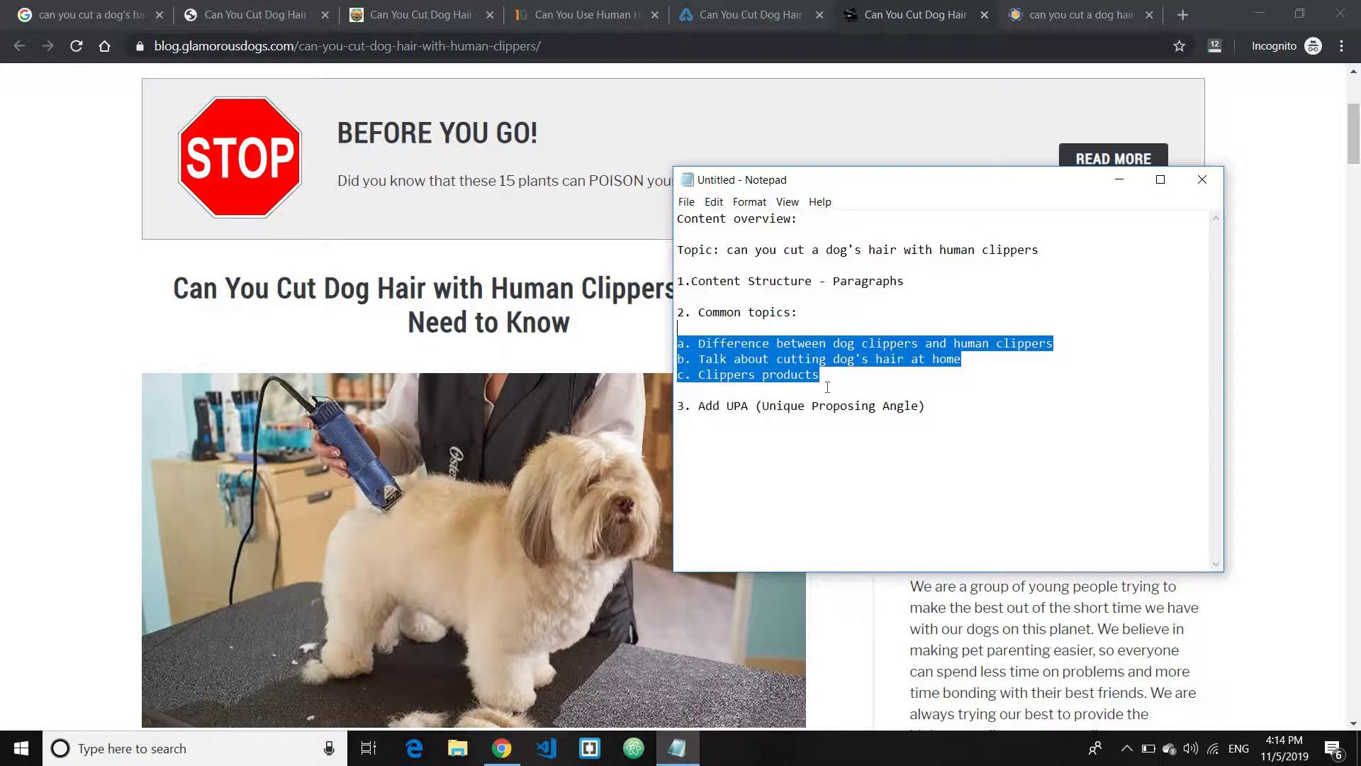
pyautogui.moveTo(926, 405); pyautogui.dragTo(727, 403)
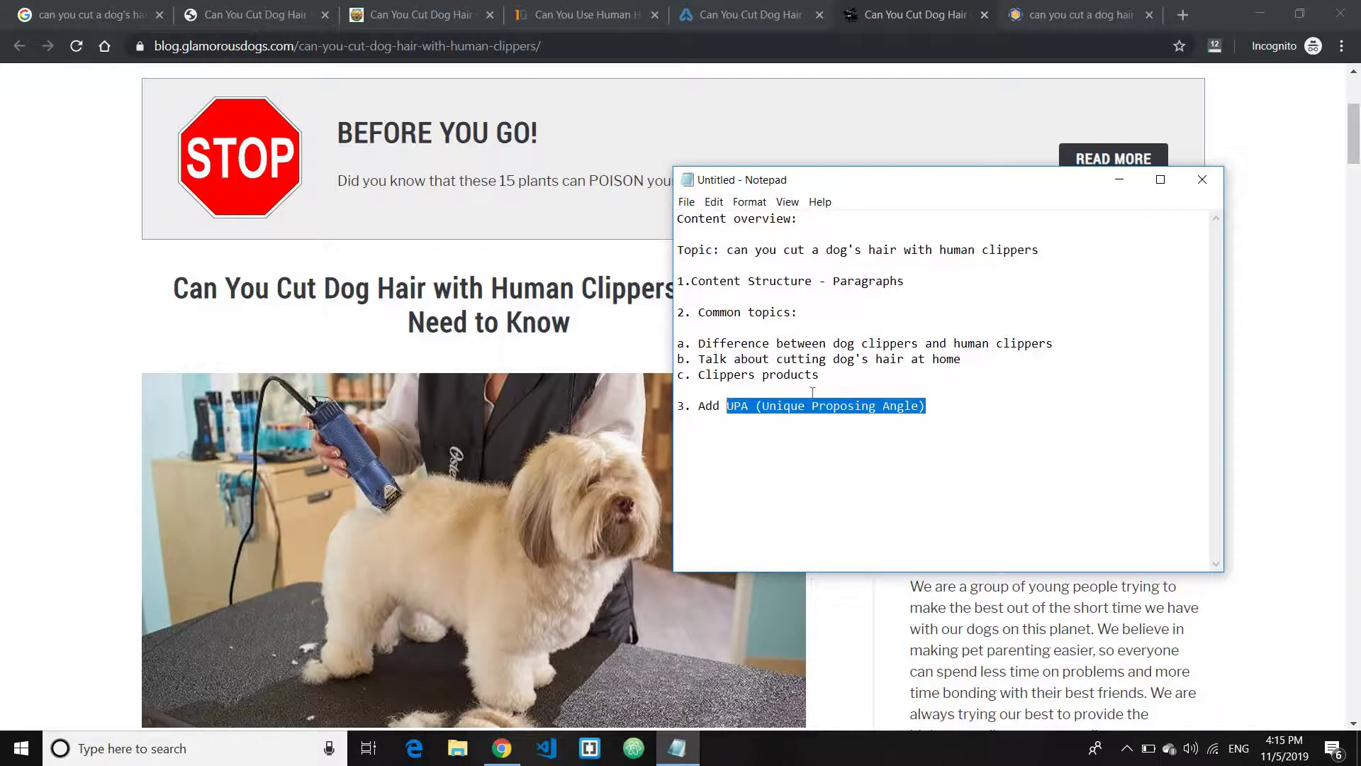
pyautogui.moveTo(820, 376); pyautogui.dragTo(677, 343)
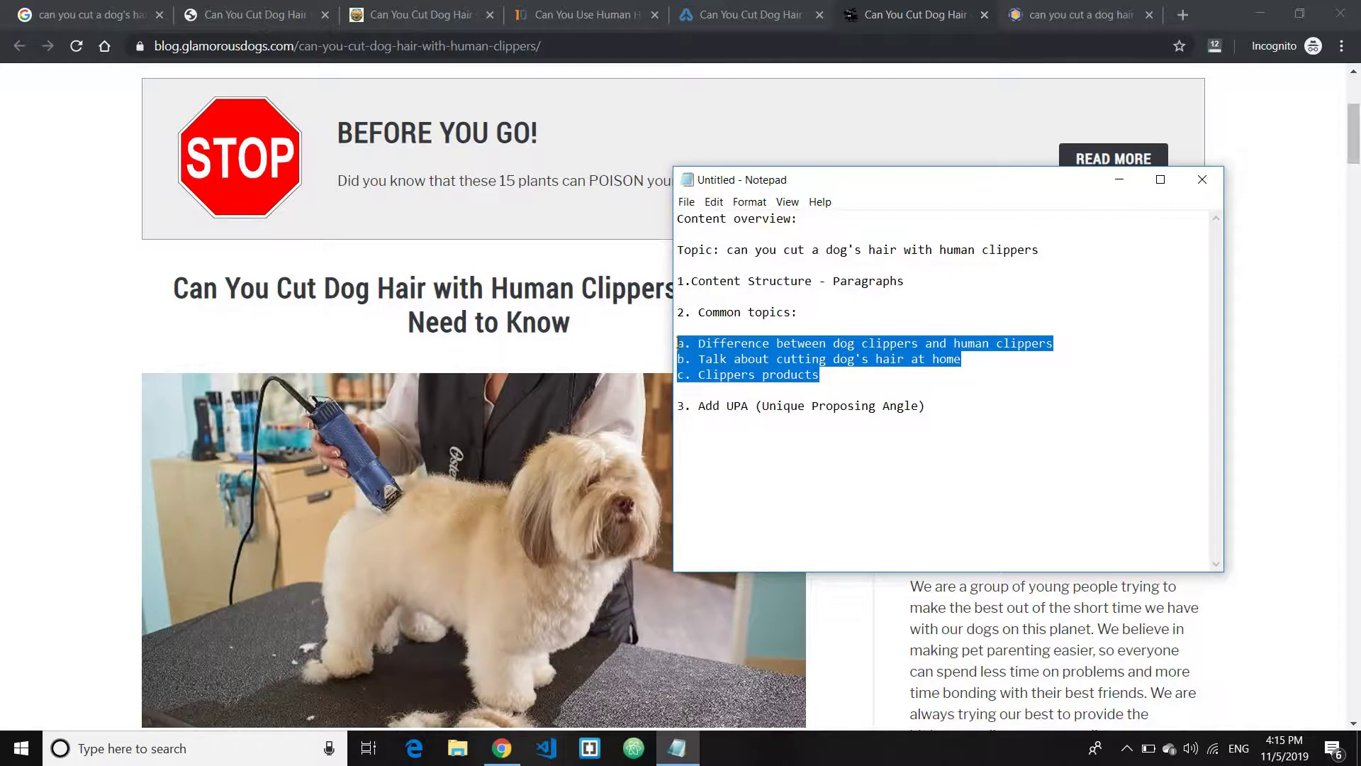
pyautogui.click(843, 399)
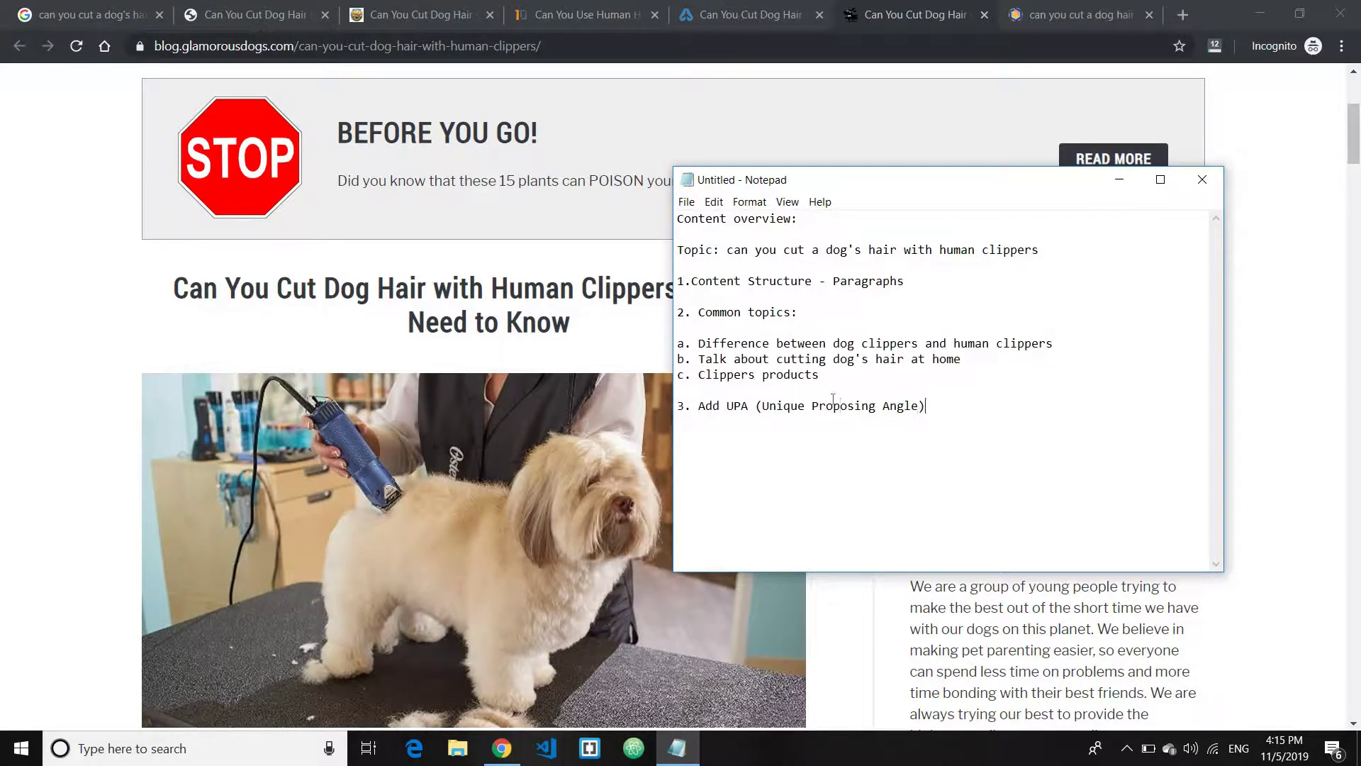
pyautogui.moveTo(927, 405); pyautogui.dragTo(708, 403)
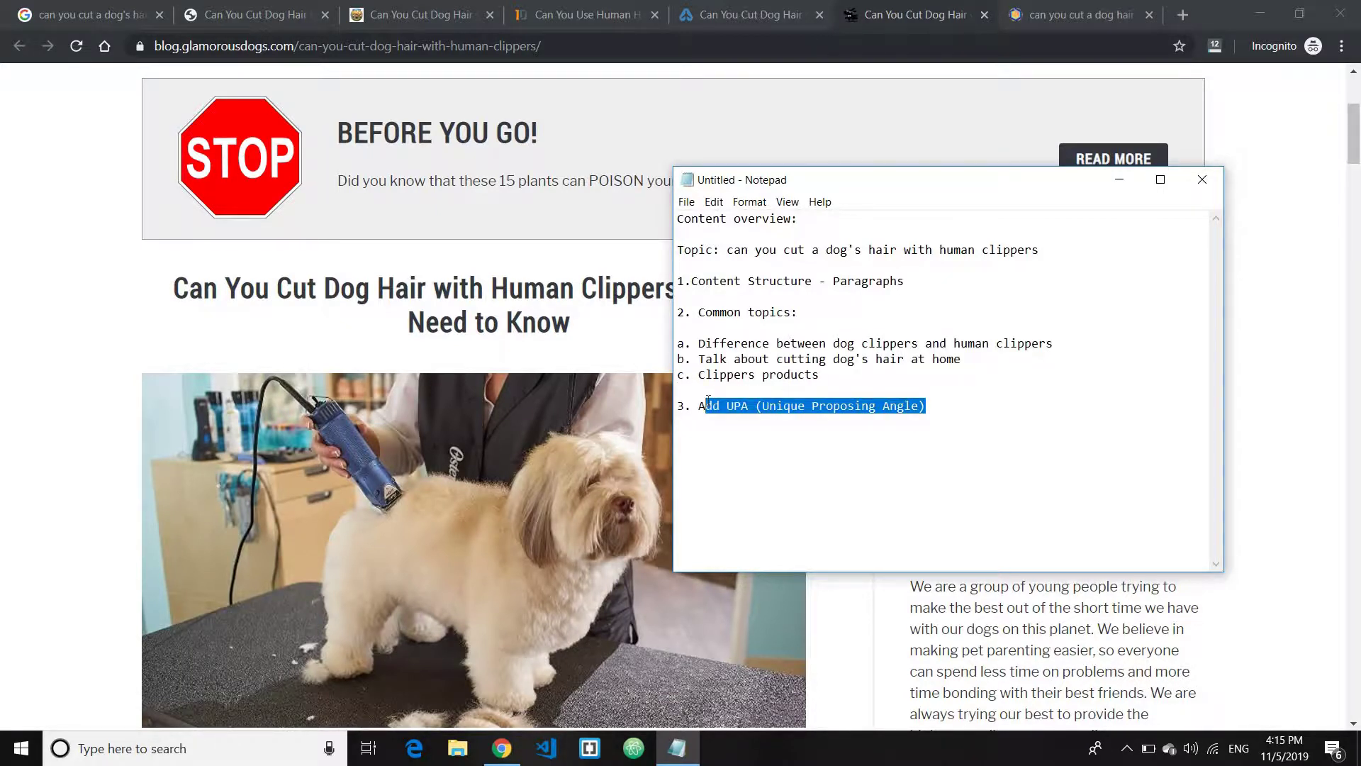
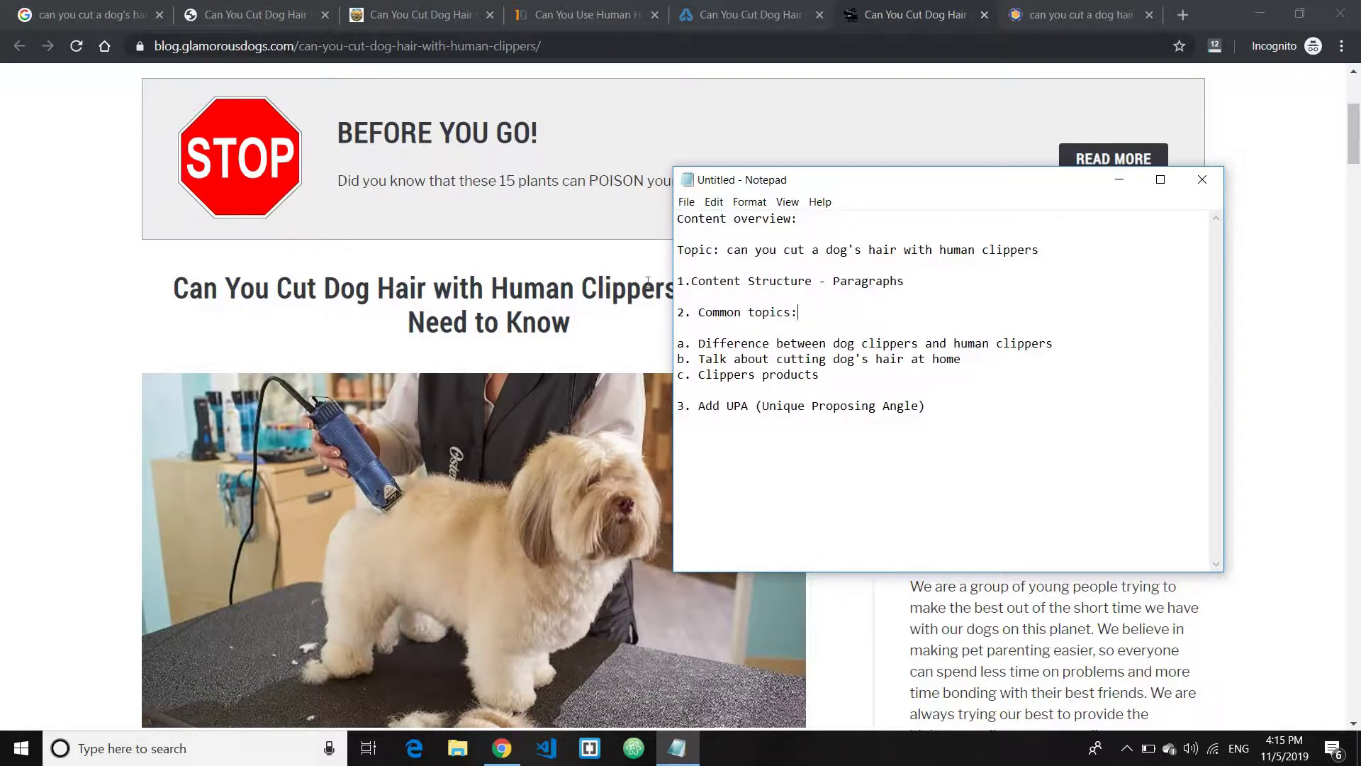
pyautogui.moveTo(679, 220); pyautogui.dragTo(826, 408)
pyautogui.click(978, 412)
pyautogui.click(1119, 180)
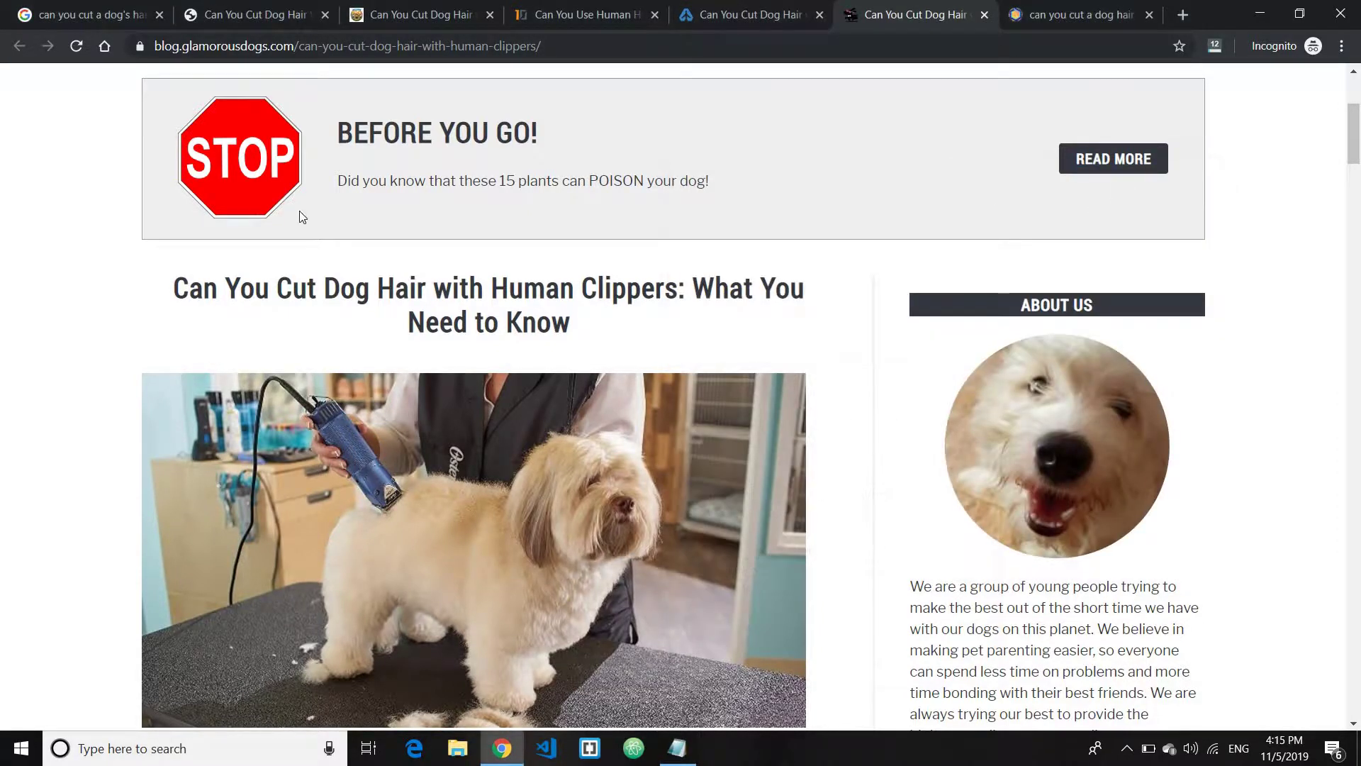
# Search Google for "cognitive seo keyword tool" in a new tab and locate the cognitiveSEO Keyword Explorer result.
pyautogui.click(1073, 17)
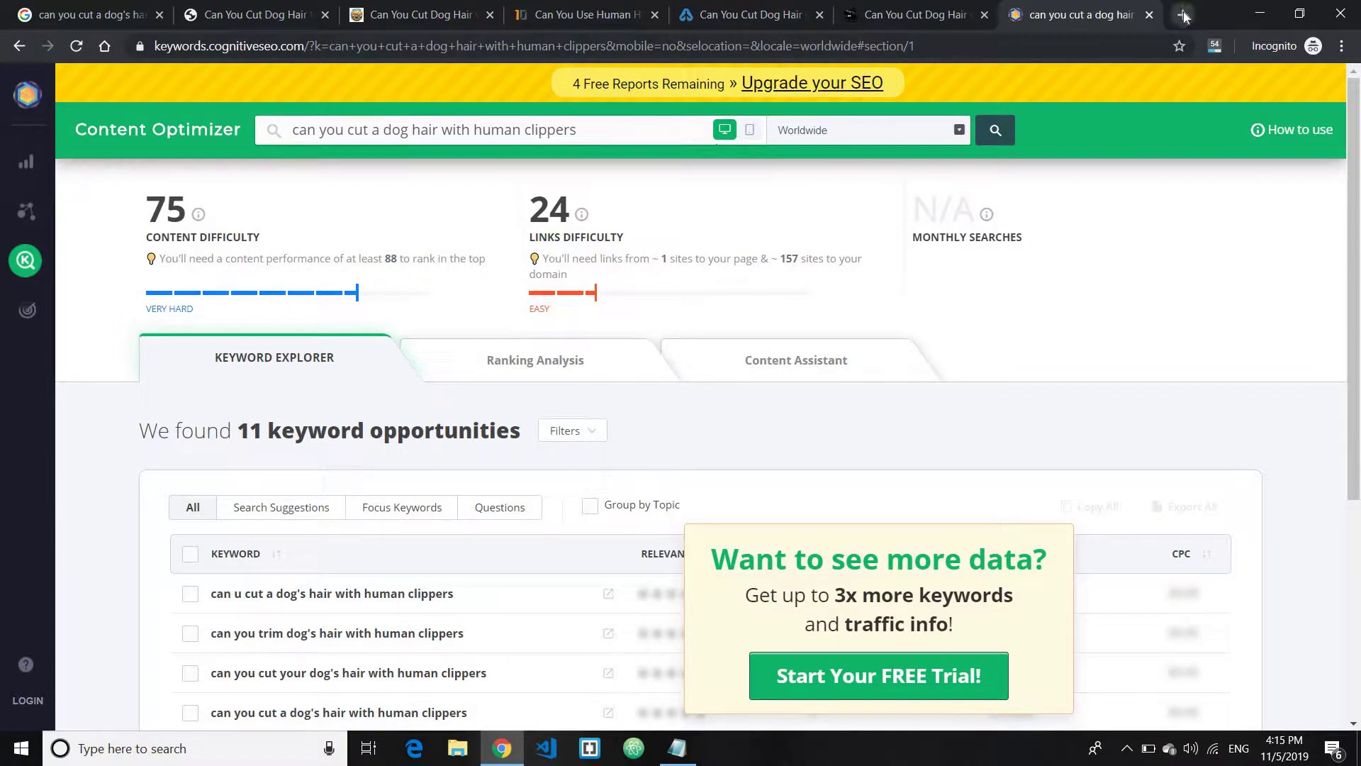
pyautogui.click(1184, 14)
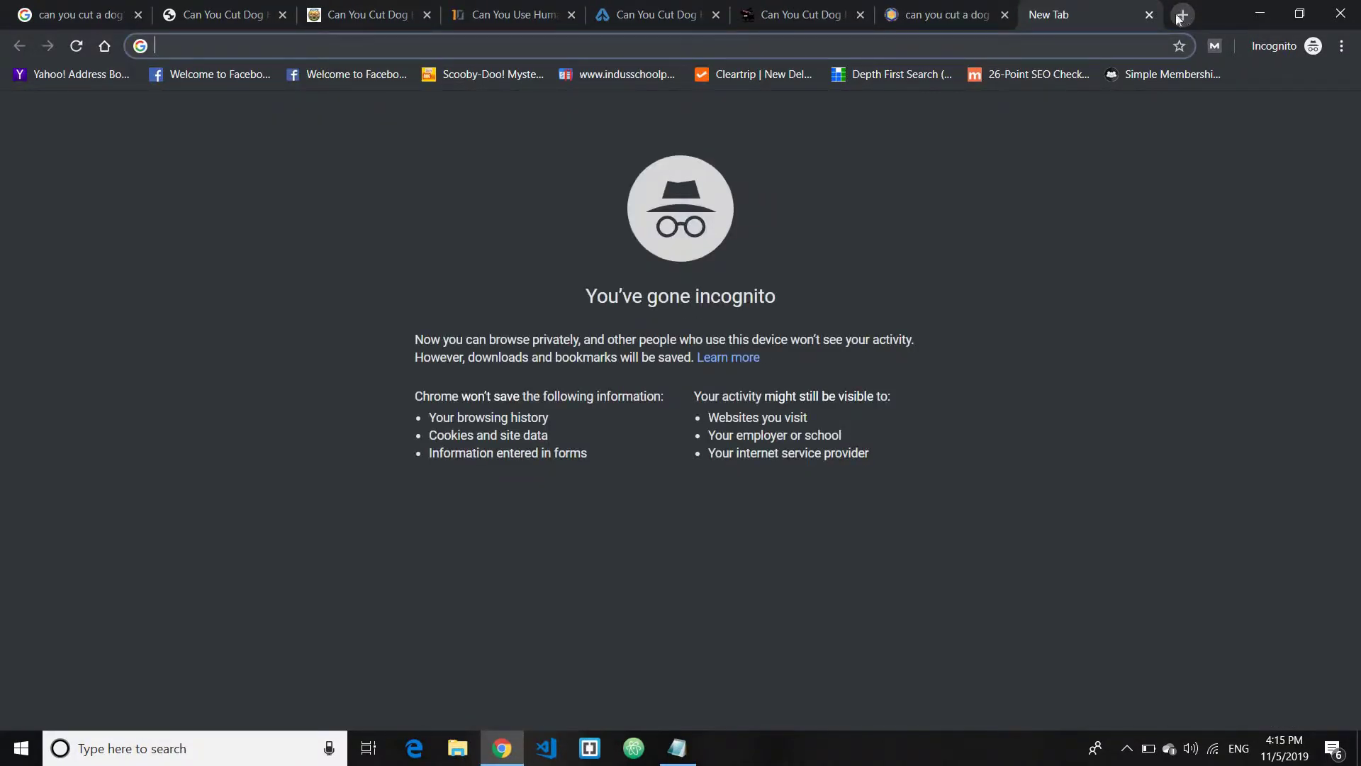
pyautogui.write('google.com')
pyautogui.press('Return')
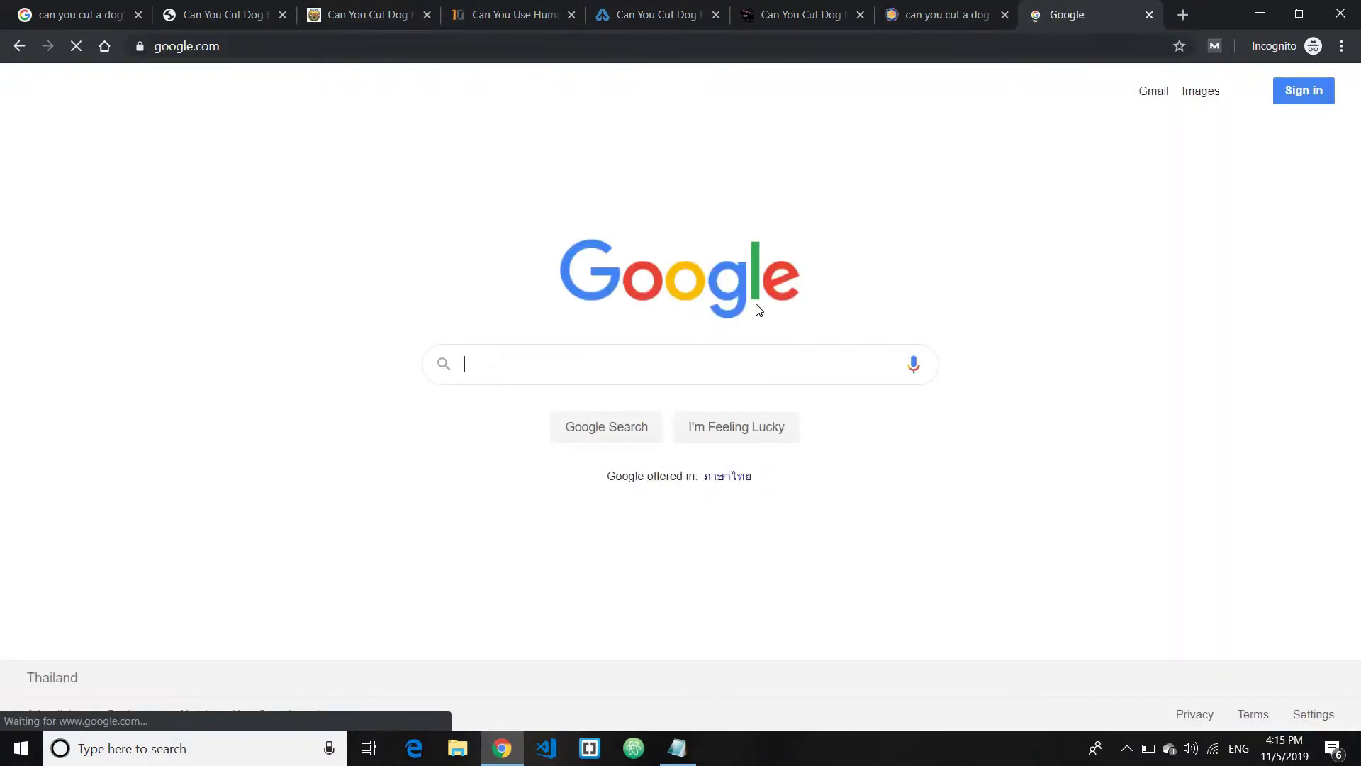
pyautogui.write('cognitive seo keywo')
pyautogui.press('Down')
pyautogui.press('Return')
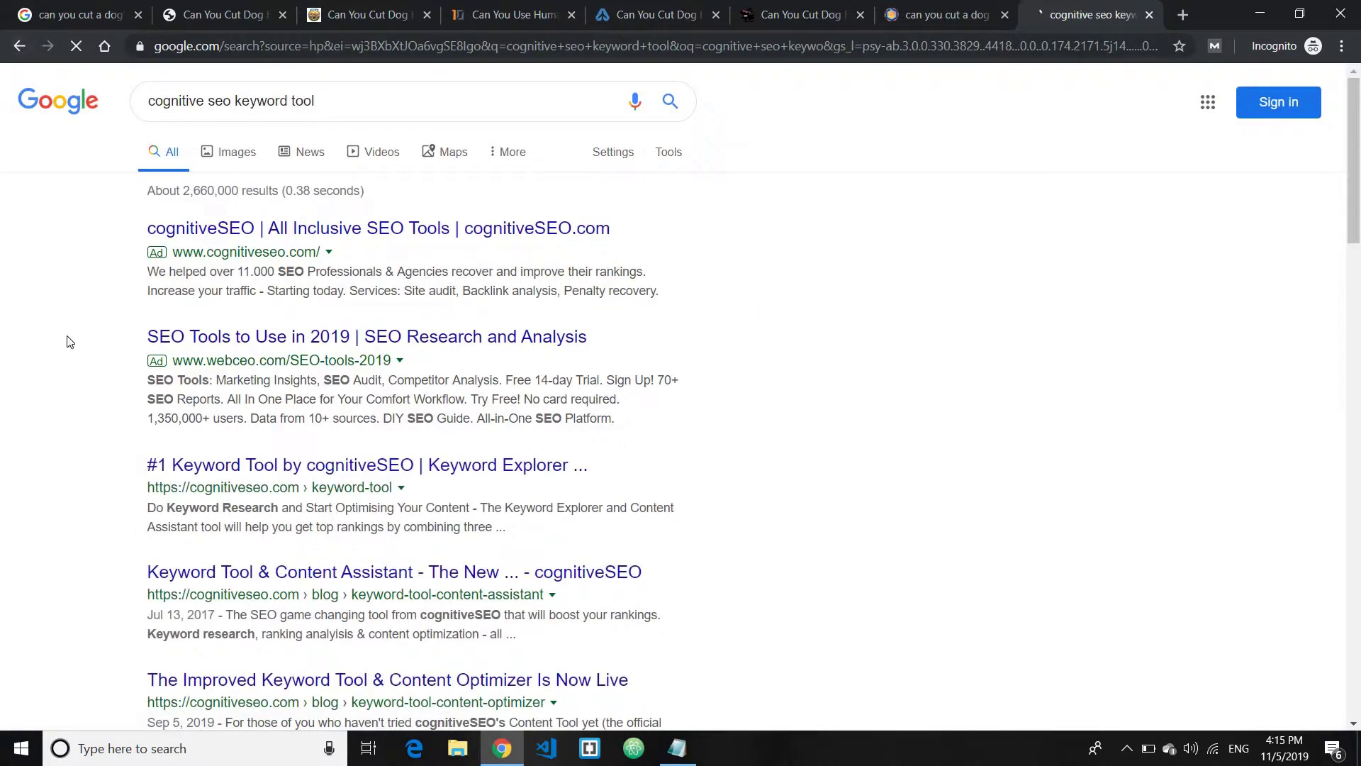
pyautogui.scroll(-1, 142, 416)
pyautogui.moveTo(140, 376); pyautogui.dragTo(595, 406)
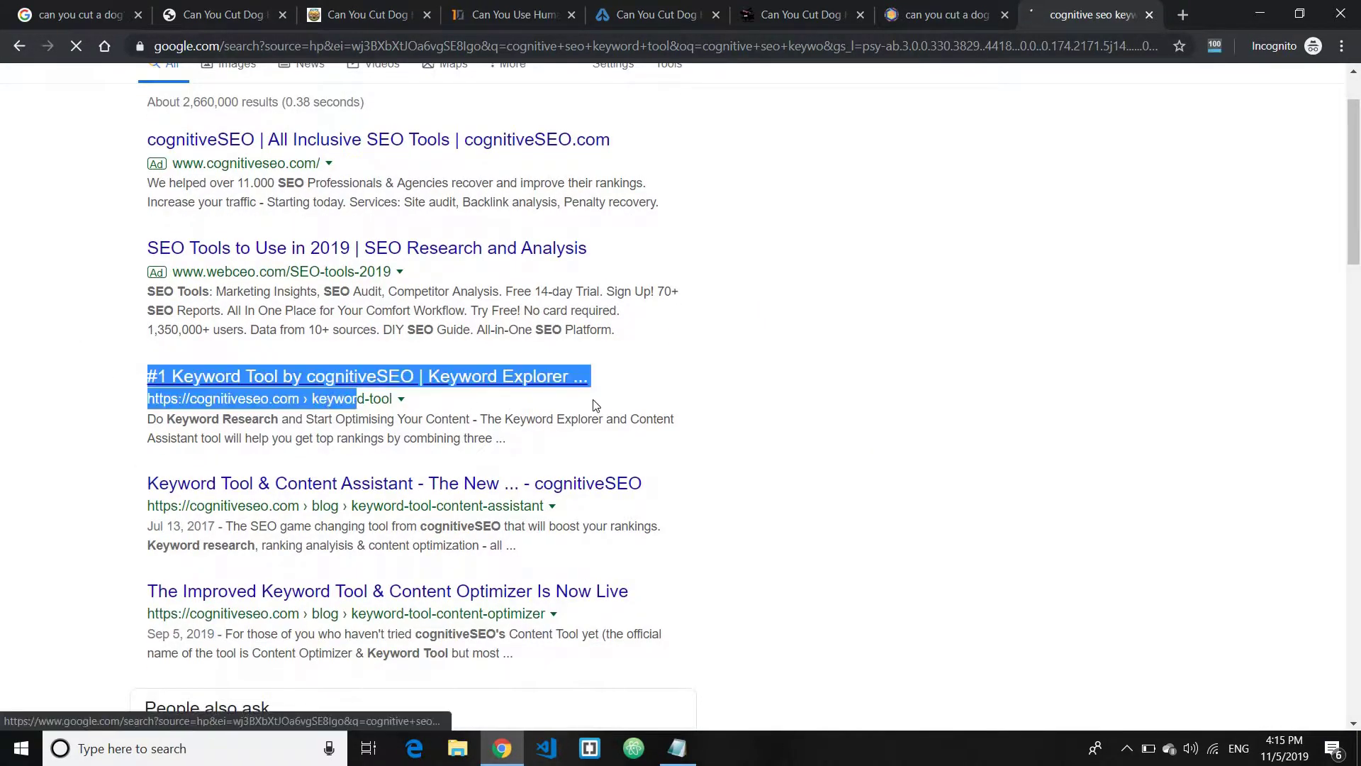
pyautogui.click(820, 404)
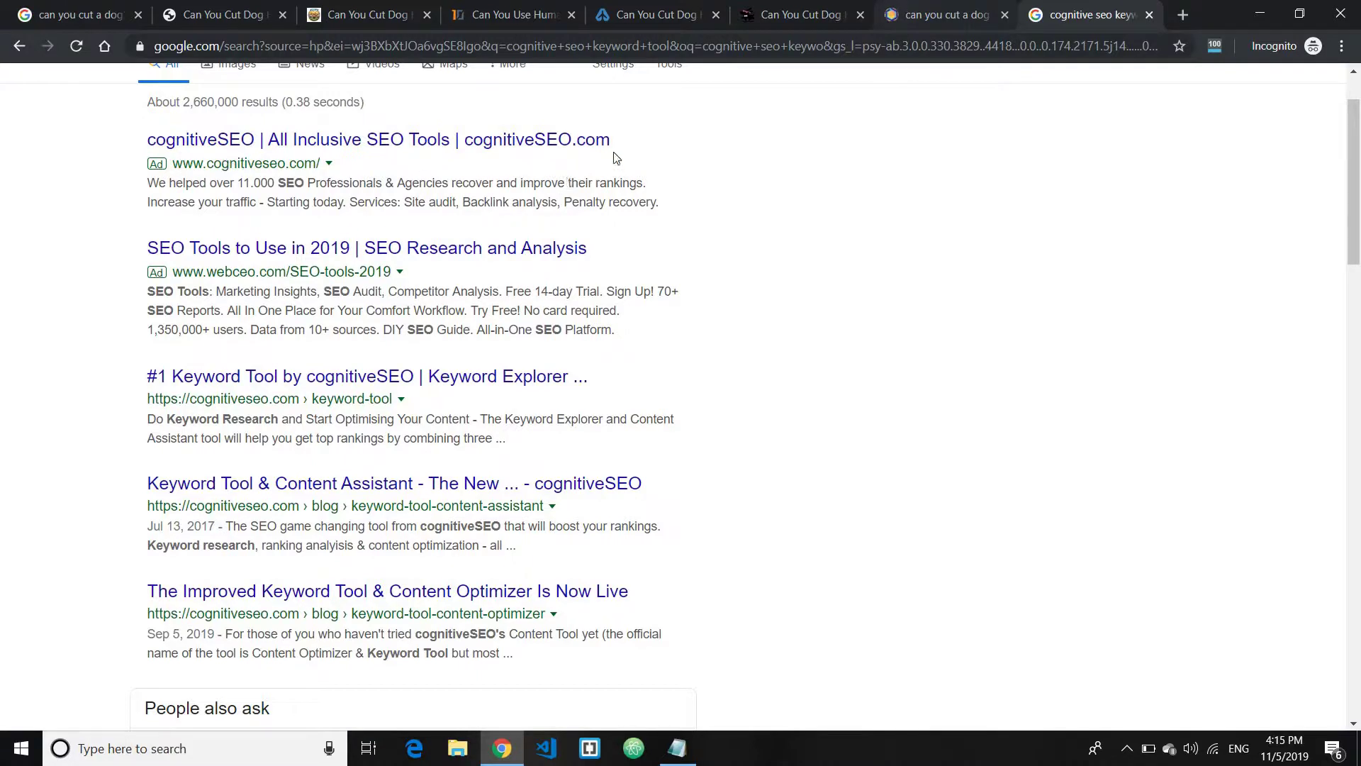
# Return to the Content Optimizer report for "can you cut a dog hair with human clippers" and open its Content Assistant editor.
pyautogui.hotkey('ctrl', 'shift', 'Tab')
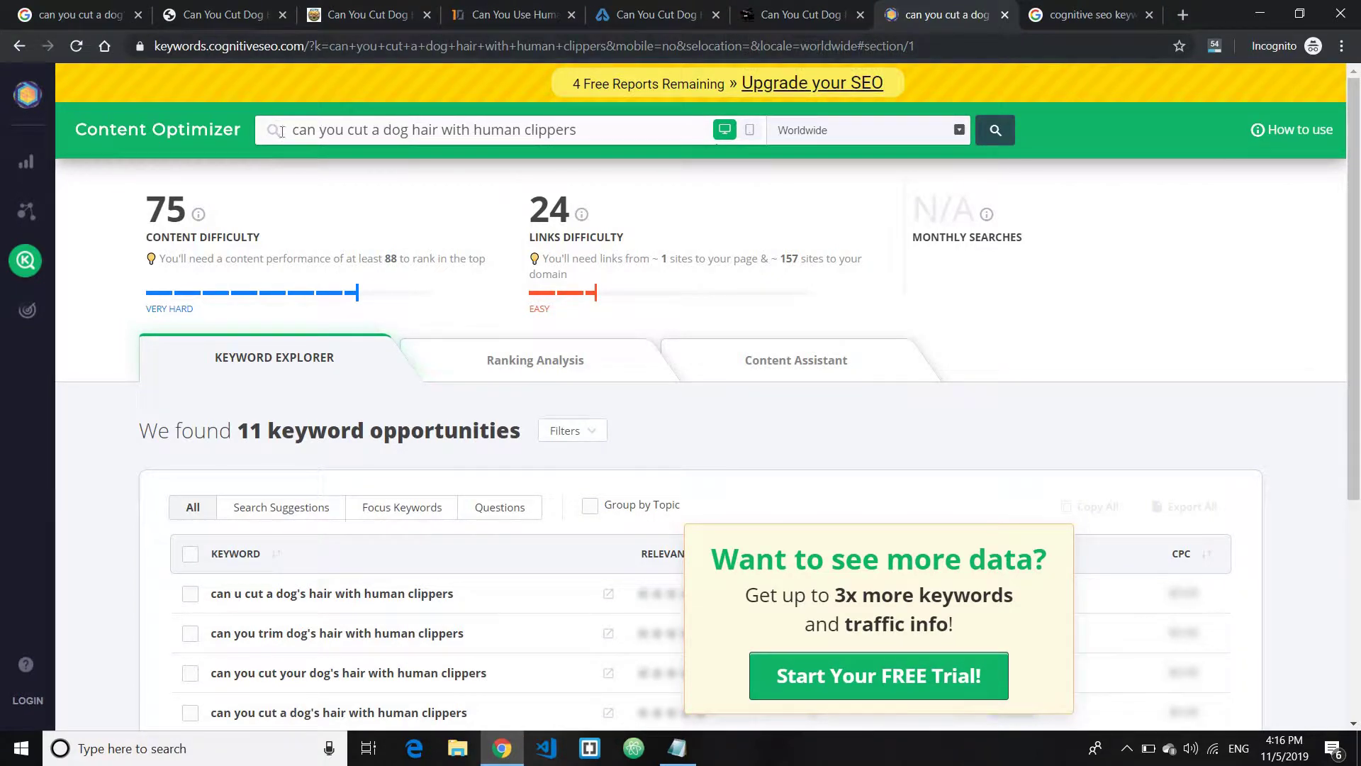
pyautogui.hotkey('ctrl', 'a')
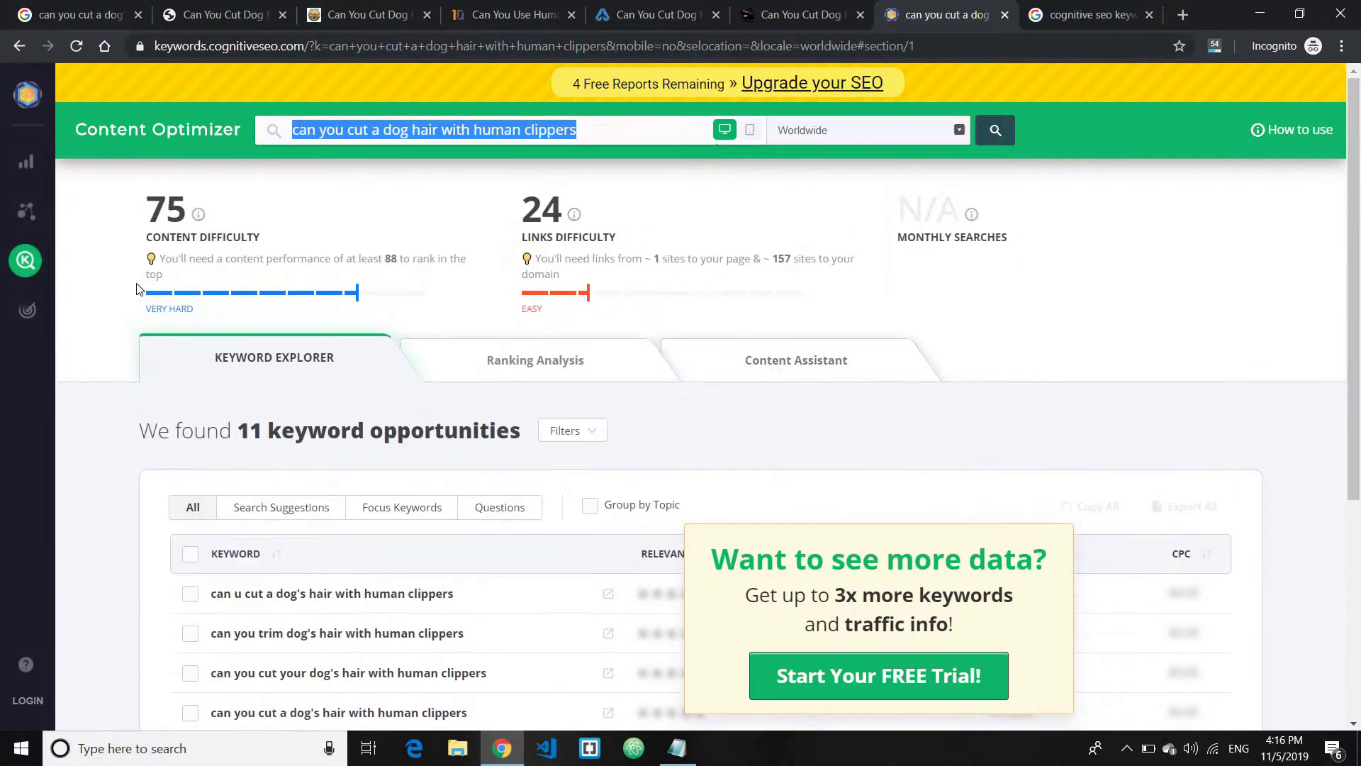
pyautogui.click(794, 364)
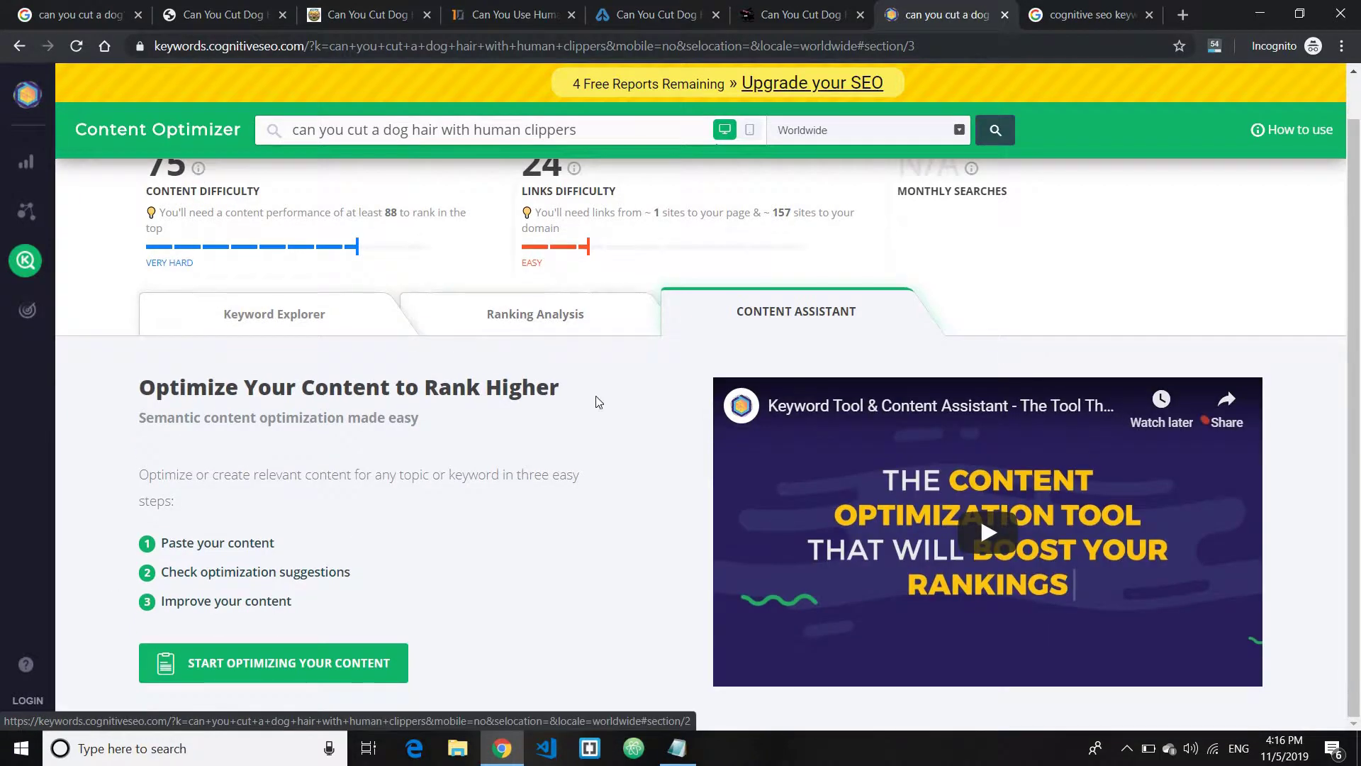
pyautogui.click(248, 675)
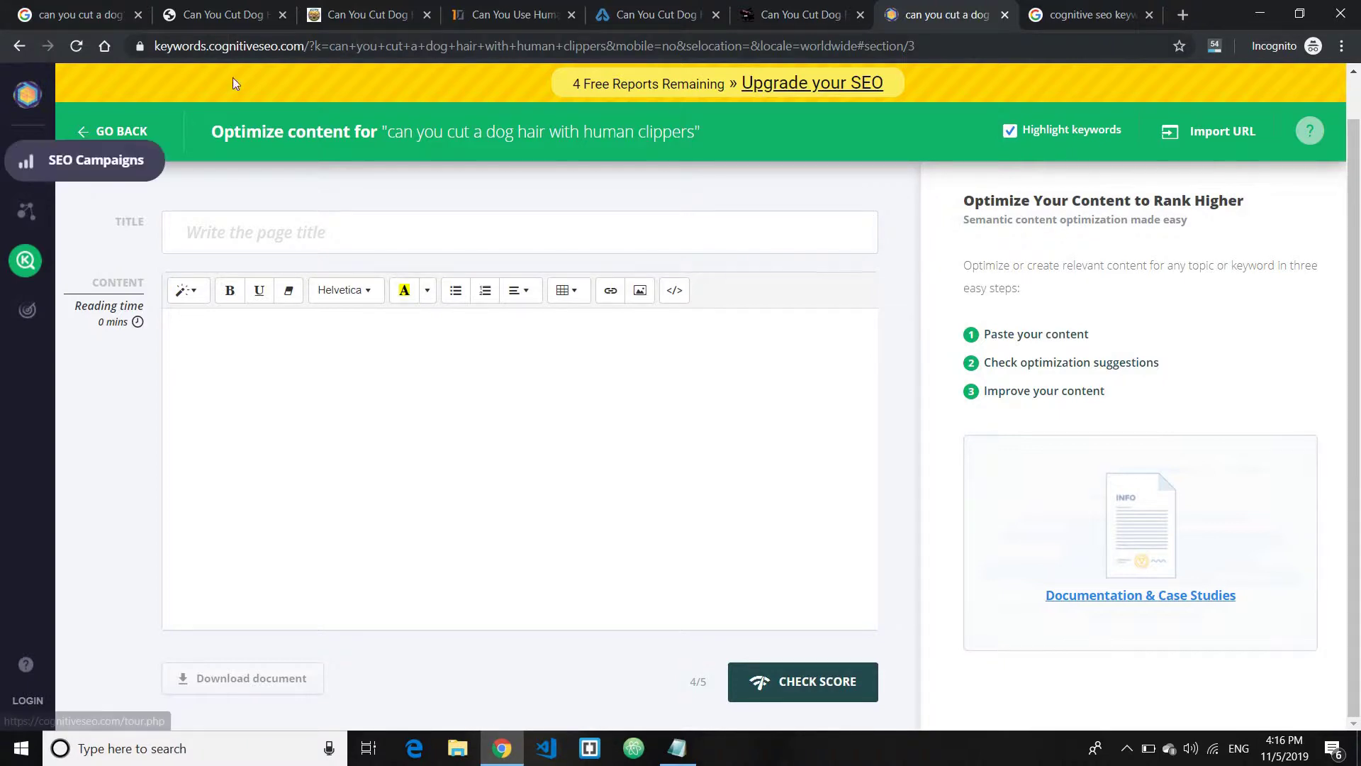
# Copy the AskNow article's full body text and paste it into the Content Assistant's content area.
pyautogui.click(213, 14)
pyautogui.scroll(15, 321, 345)
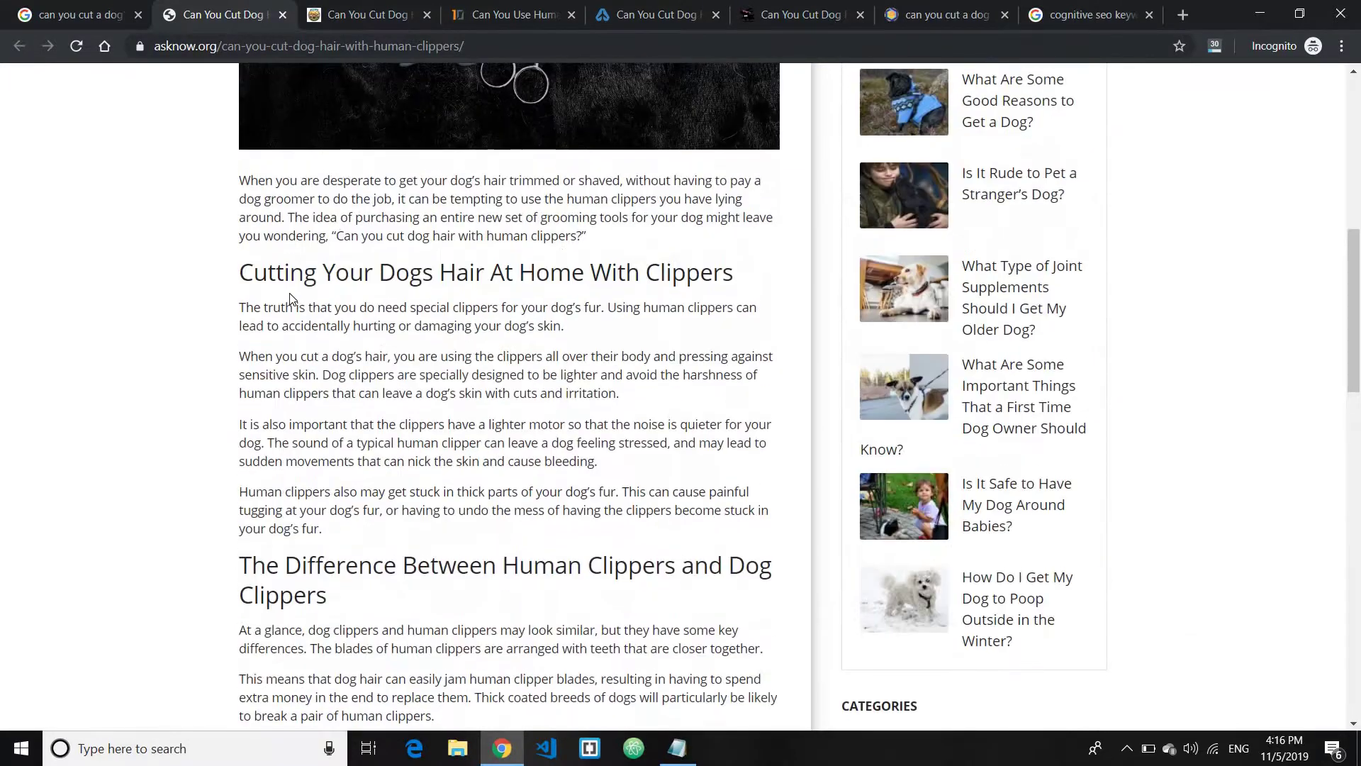
pyautogui.scroll(-10, 239, 253)
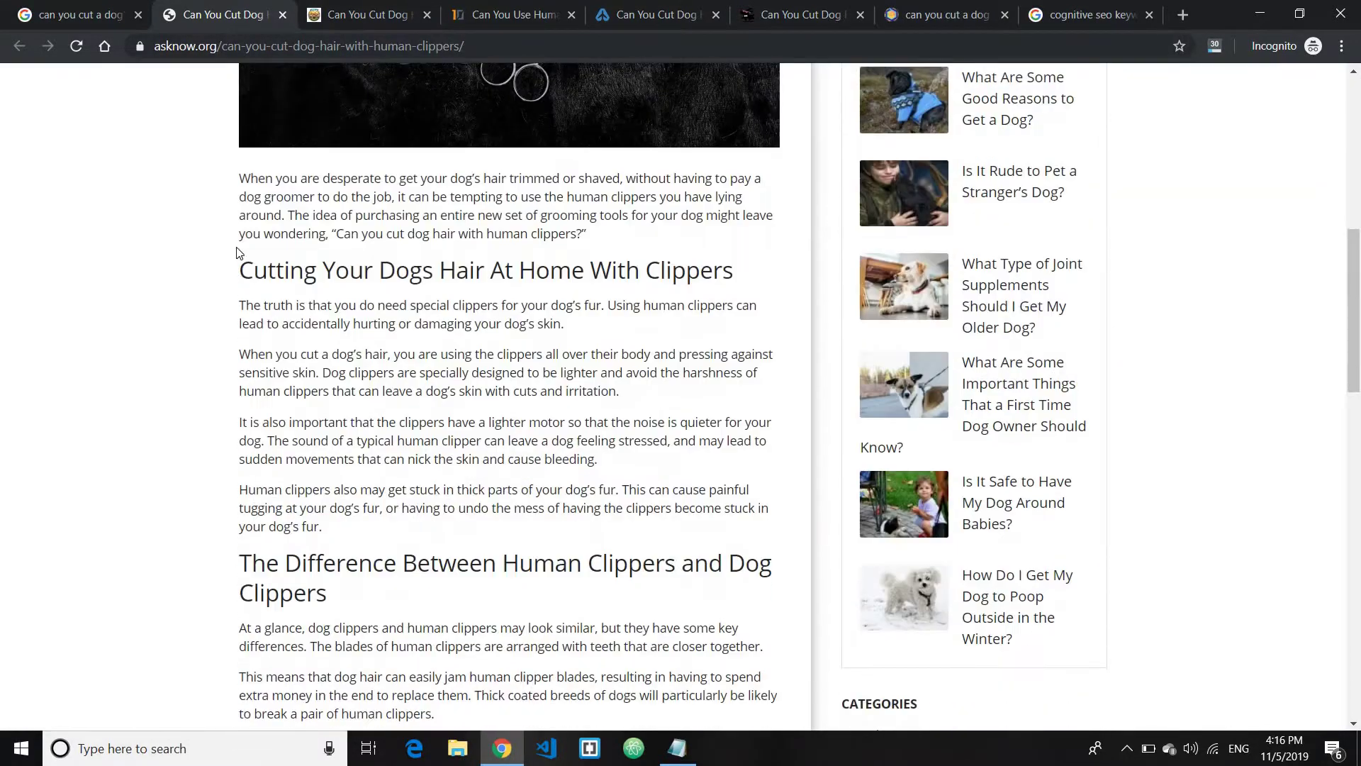
pyautogui.moveTo(309, 290); pyautogui.dragTo(438, 713)
pyautogui.click(239, 183)
pyautogui.scroll(-10, 439, 714)
pyautogui.scroll(-10, 386, 319)
pyautogui.moveTo(466, 504); pyautogui.dragTo(735, 591)
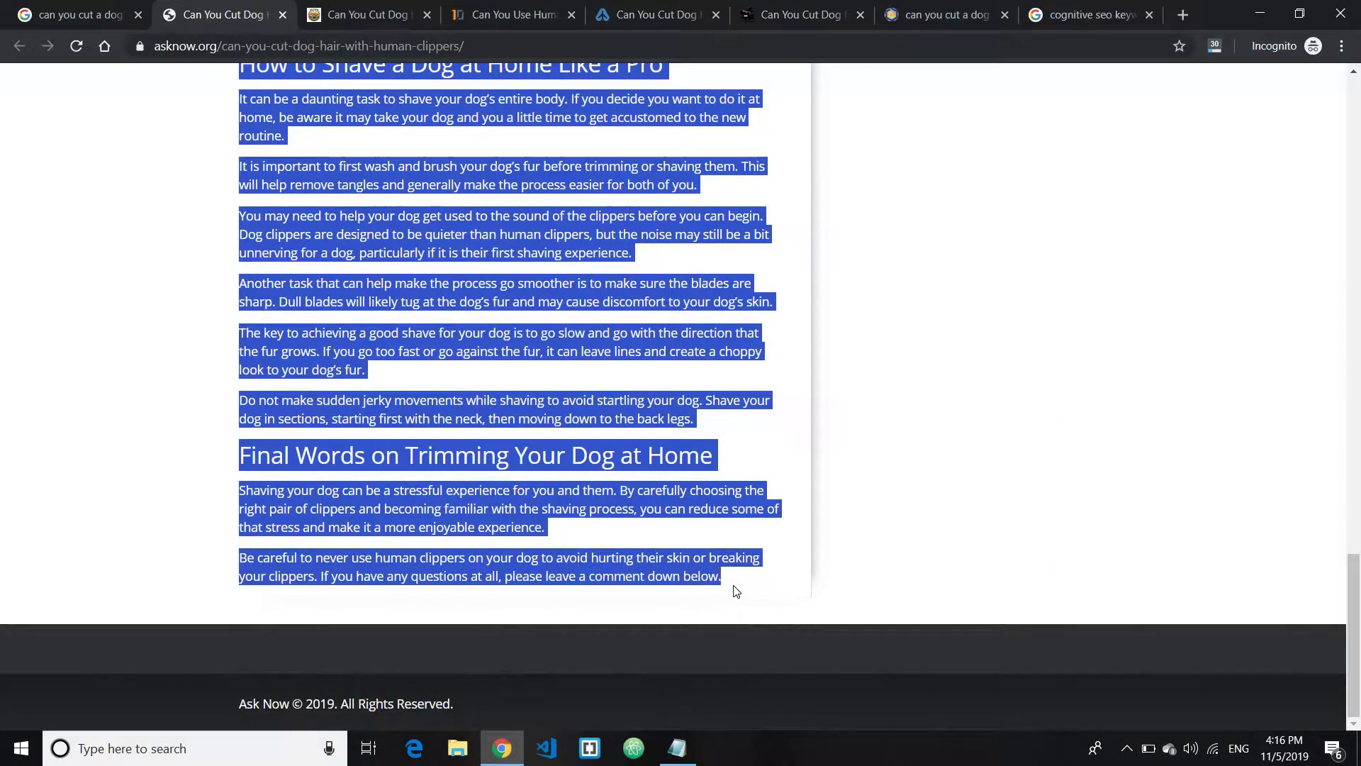
pyautogui.click(1084, 14)
pyautogui.click(943, 14)
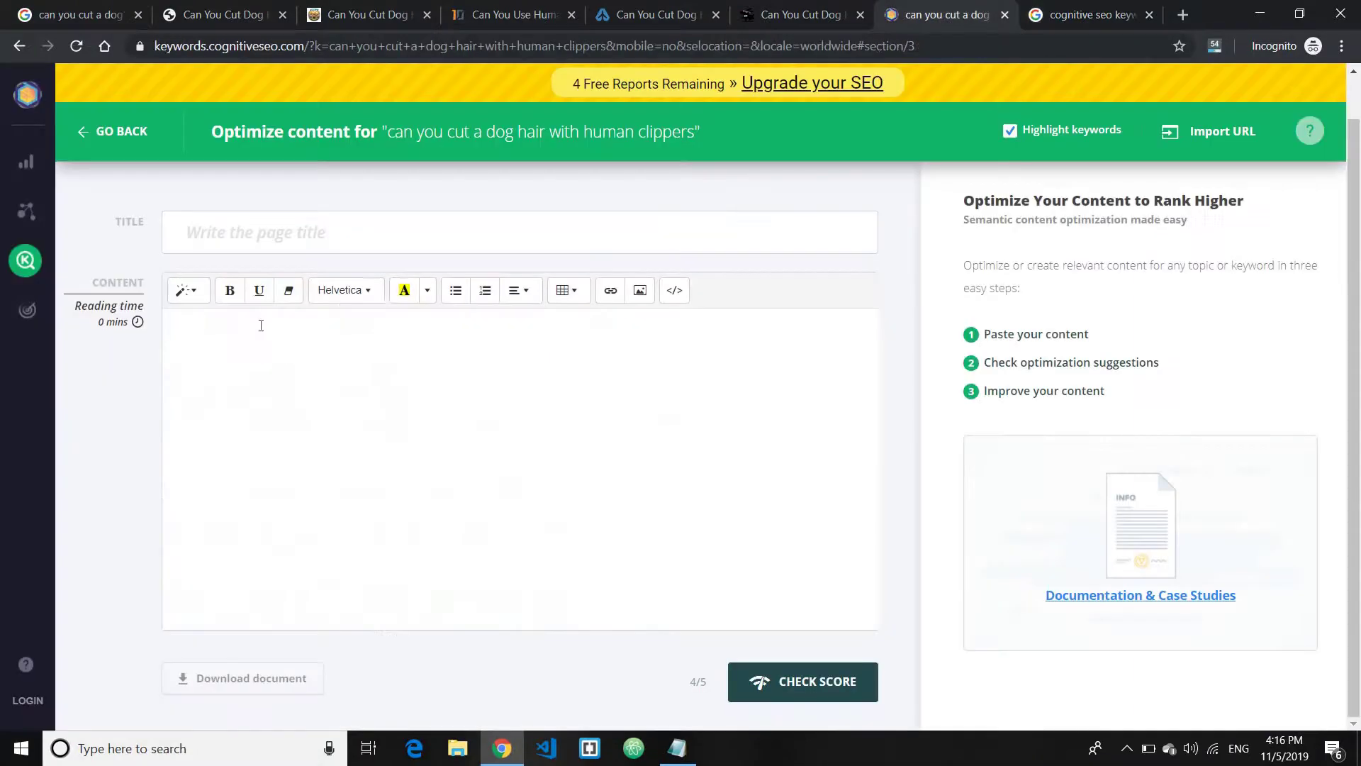
pyautogui.hotkey('ctrl', 'v')
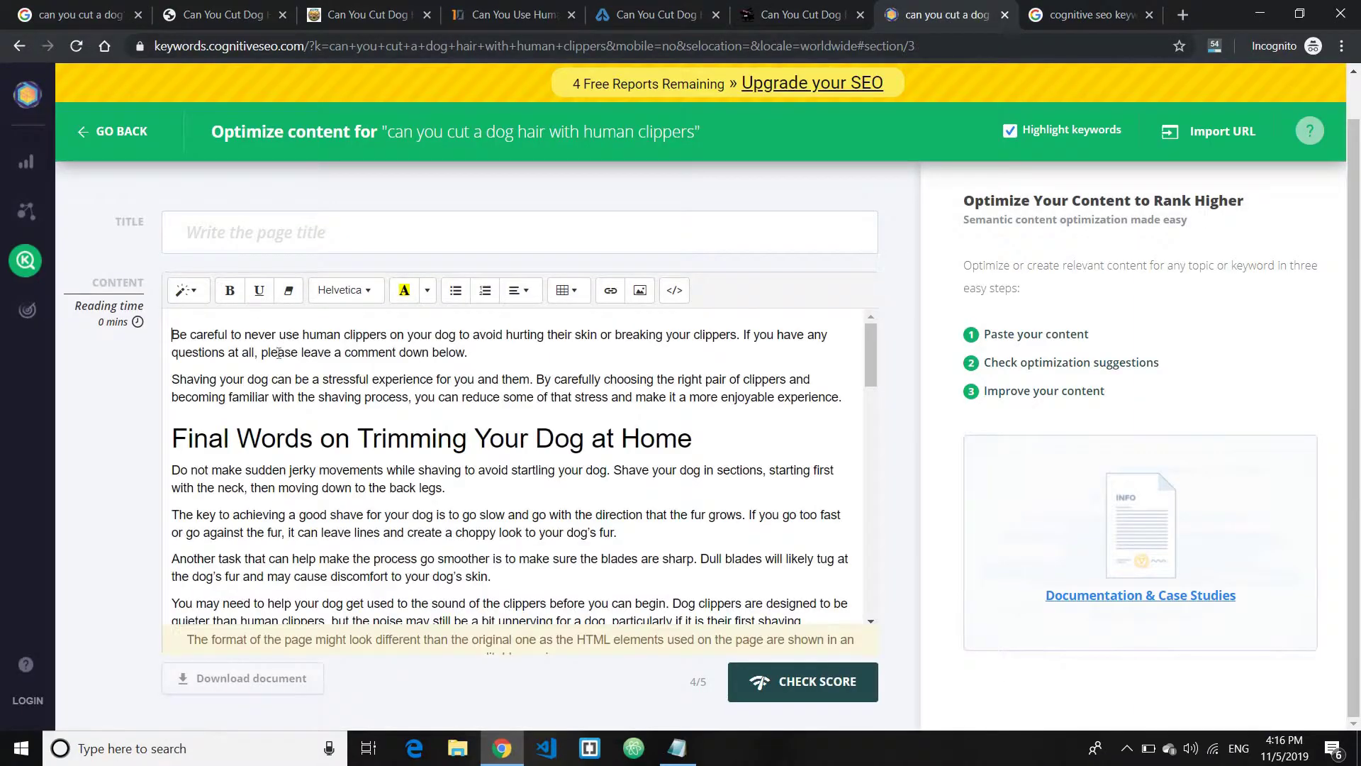
# Copy the AskNow article's title "Can You Cut Dog Hair With Human Clippers?" into the Content Assistant's page title and check the content score.
pyautogui.click(78, 14)
pyautogui.click(243, 7)
pyautogui.scroll(20, 557, 303)
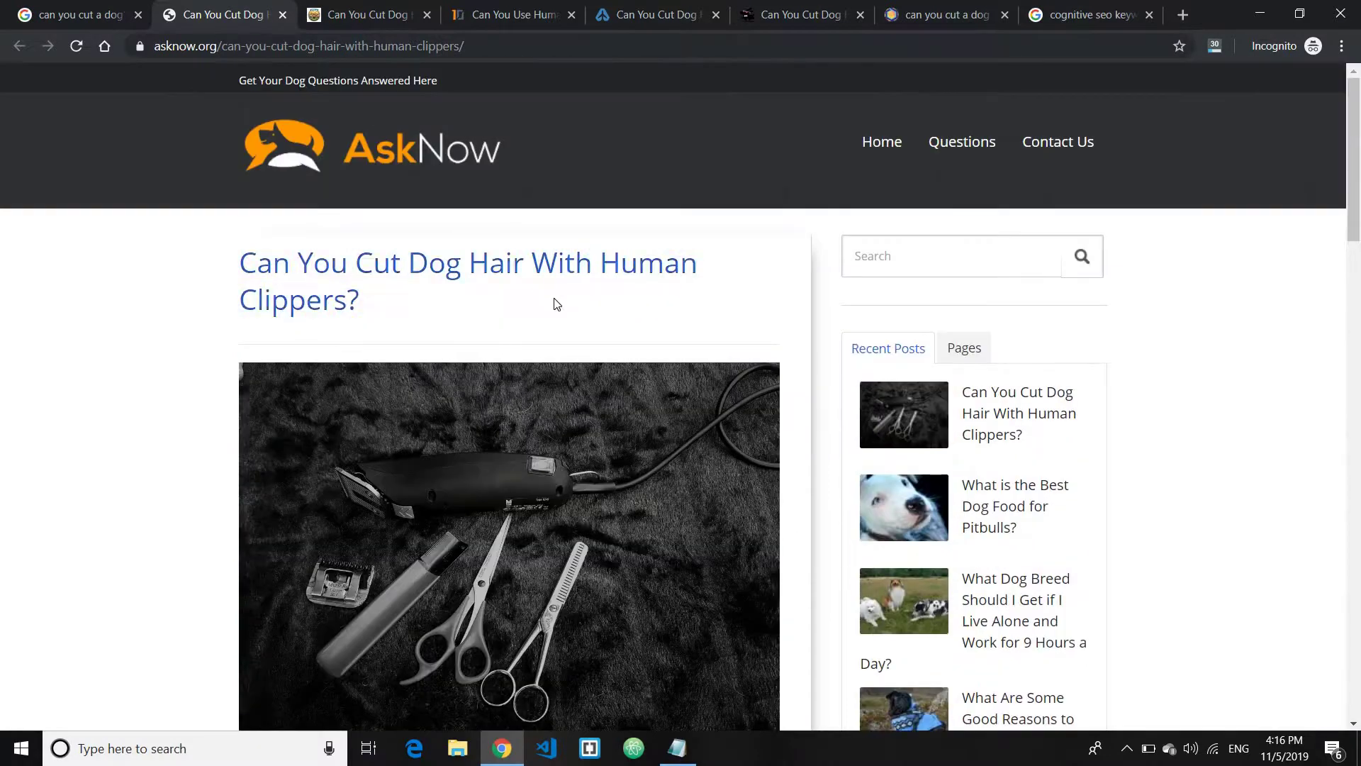
pyautogui.moveTo(558, 303); pyautogui.dragTo(224, 276)
pyautogui.hotkey('ctrl', 'c')
pyautogui.click(936, 11)
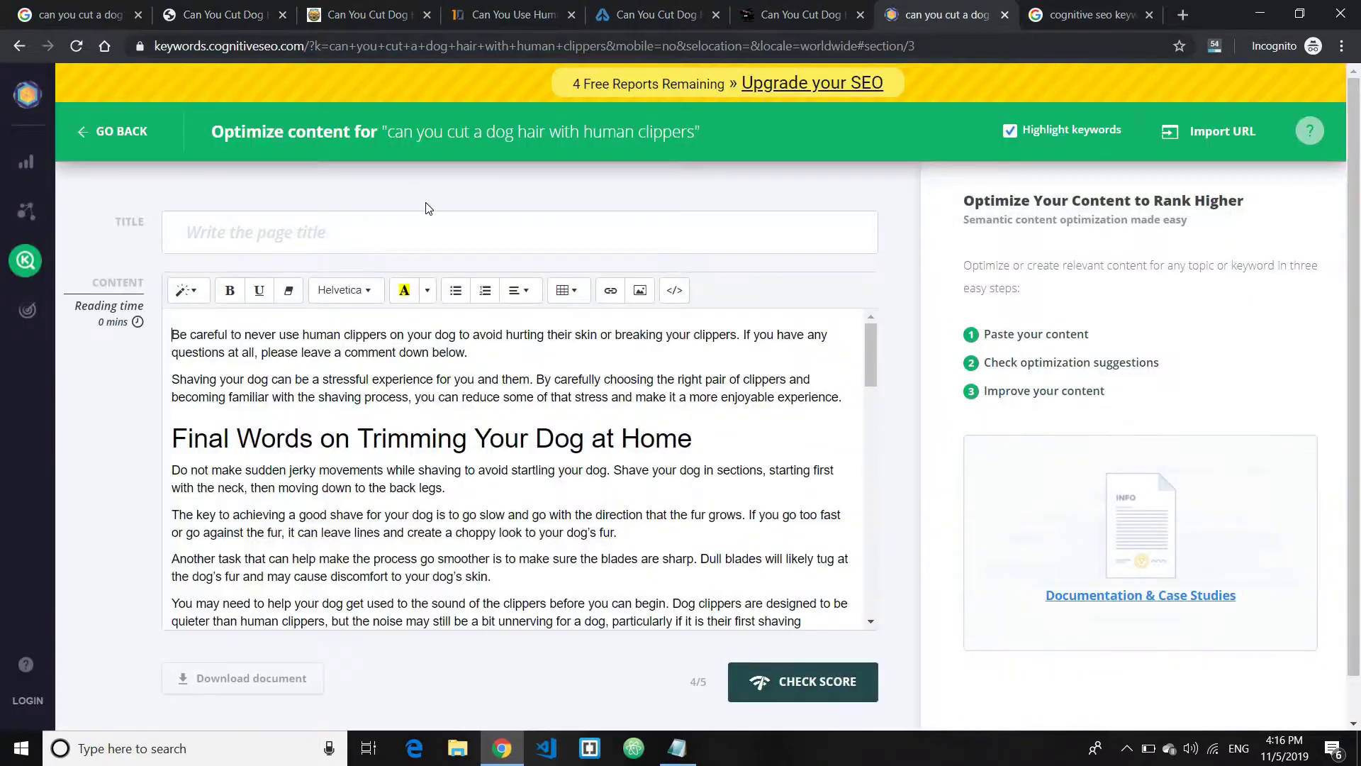
pyautogui.hotkey('ctrl', 'v')
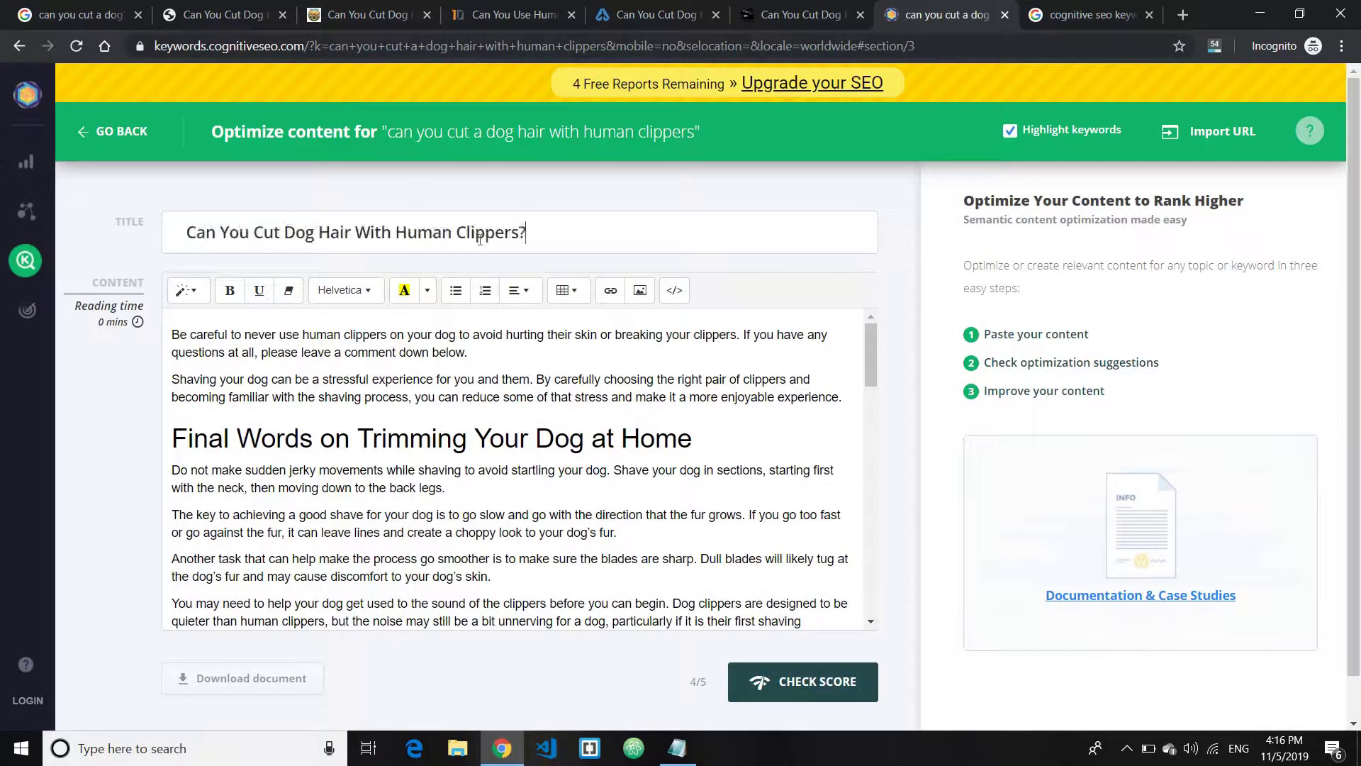
pyautogui.click(822, 691)
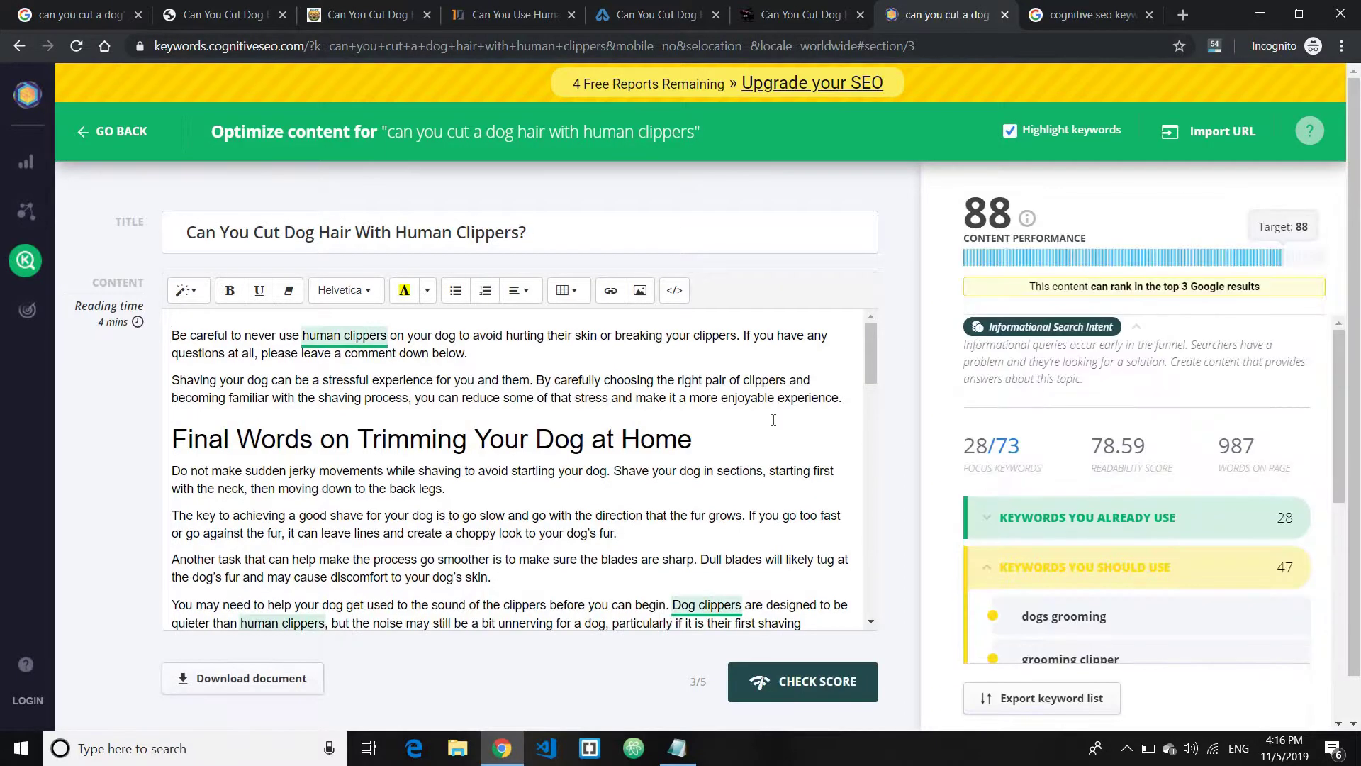
# Examine the content performance score, the suggested keywords and the keywords highlighted throughout the pasted article.
pyautogui.moveTo(1003, 227)
pyautogui.moveTo(1003, 227); pyautogui.dragTo(969, 224)
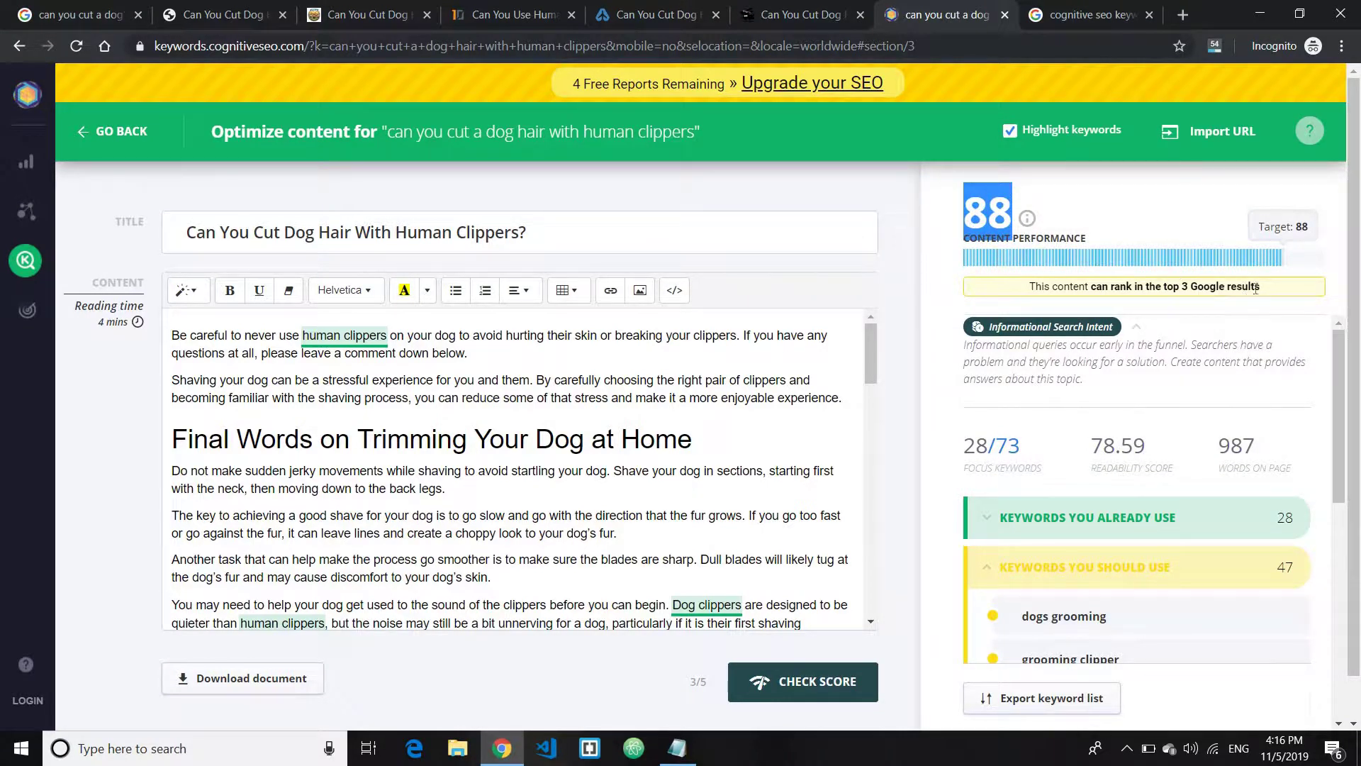
pyautogui.scroll(-4, 1100, 397)
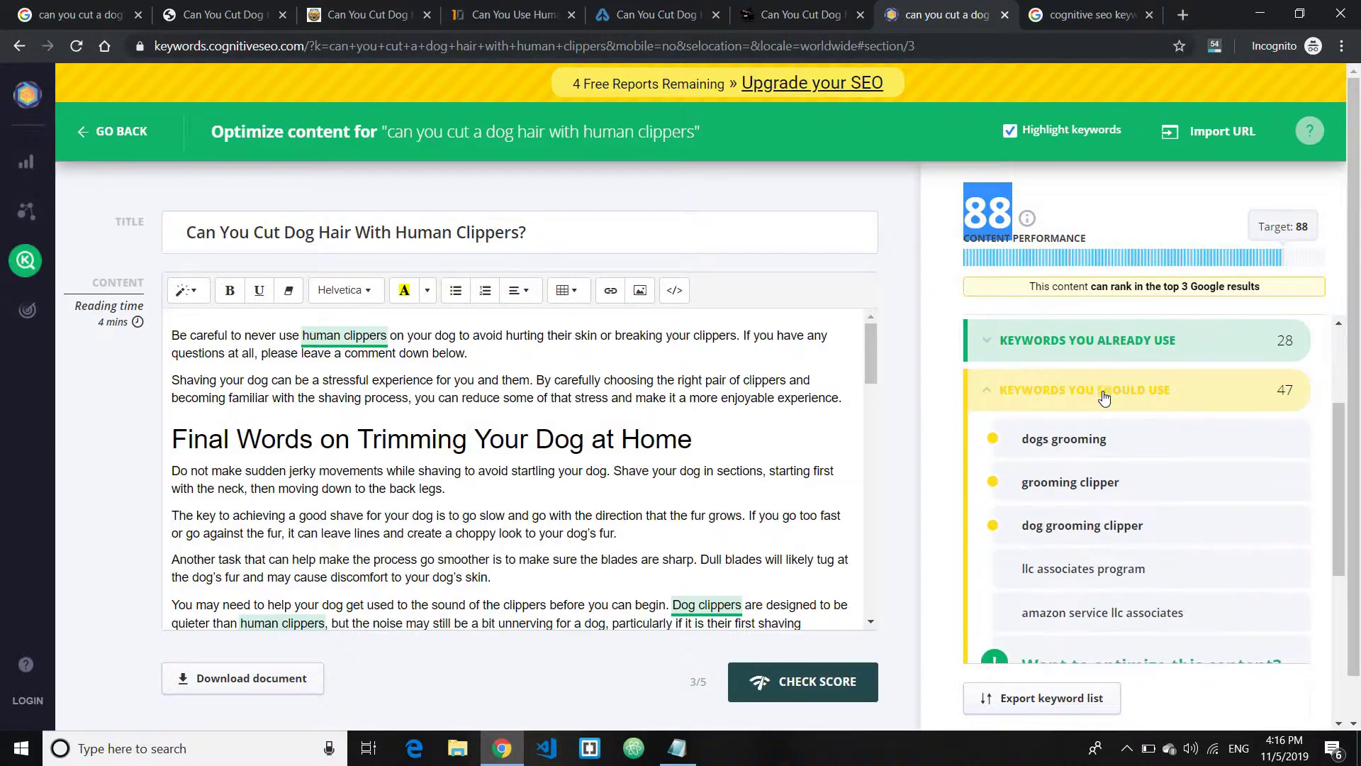
pyautogui.scroll(3, 1147, 441)
pyautogui.scroll(-3, 1106, 436)
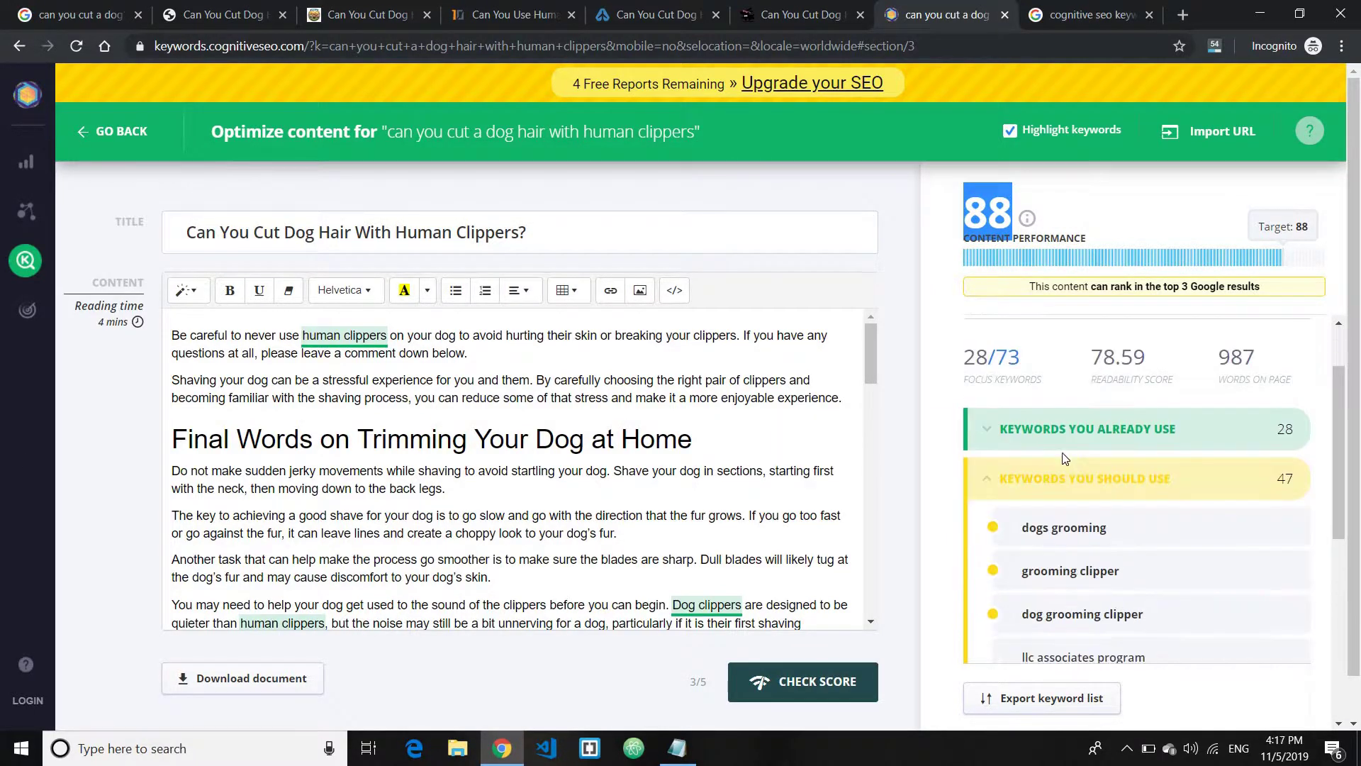
pyautogui.scroll(-3, 981, 407)
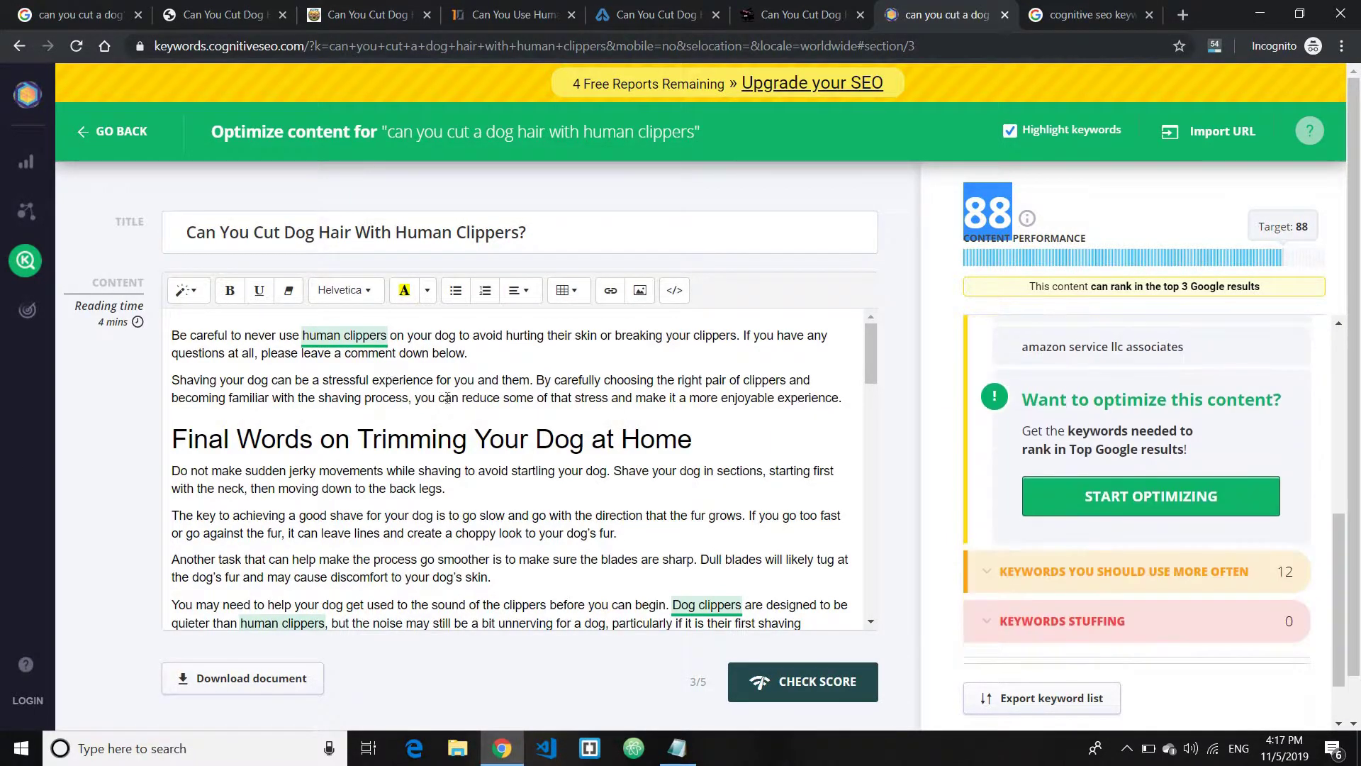
pyautogui.scroll(-8, 527, 408)
pyautogui.scroll(-5, 527, 408)
pyautogui.scroll(5, 1056, 483)
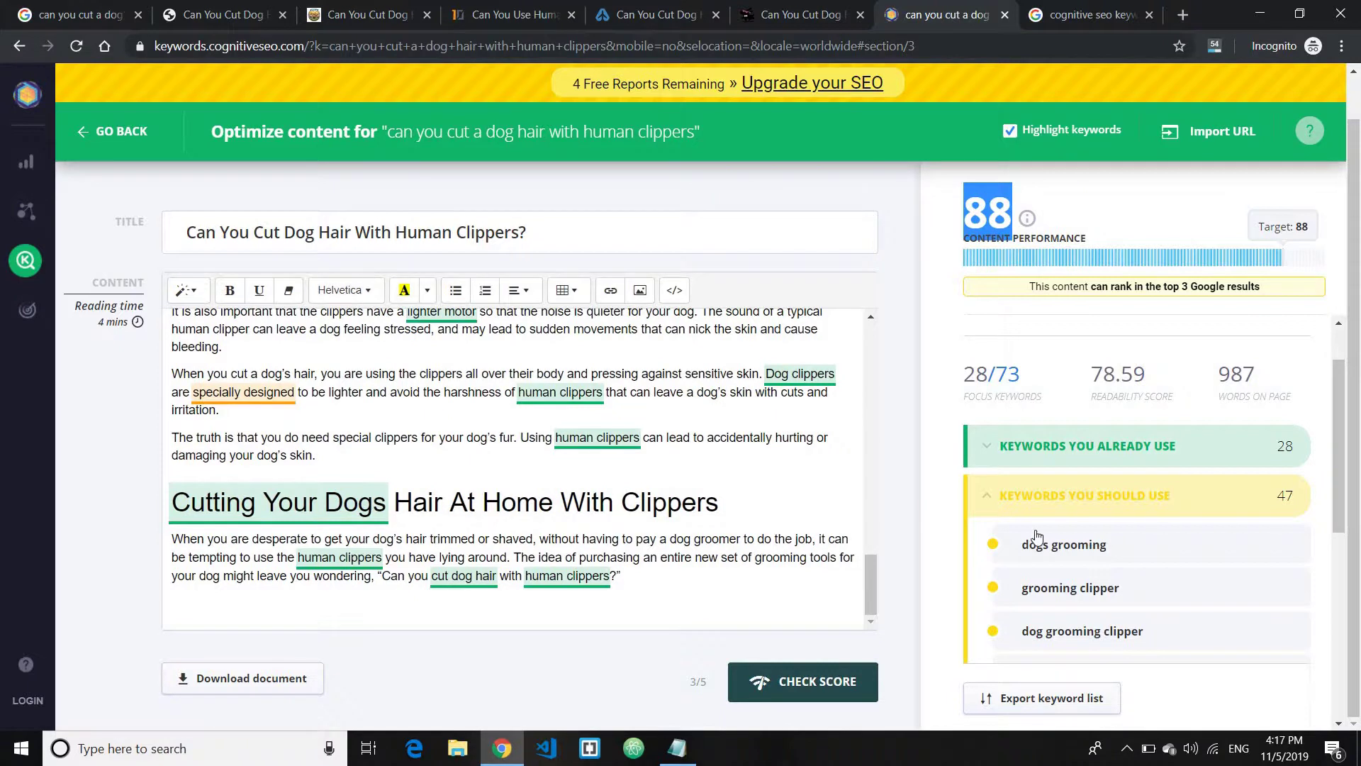
pyautogui.scroll(1, 1031, 539)
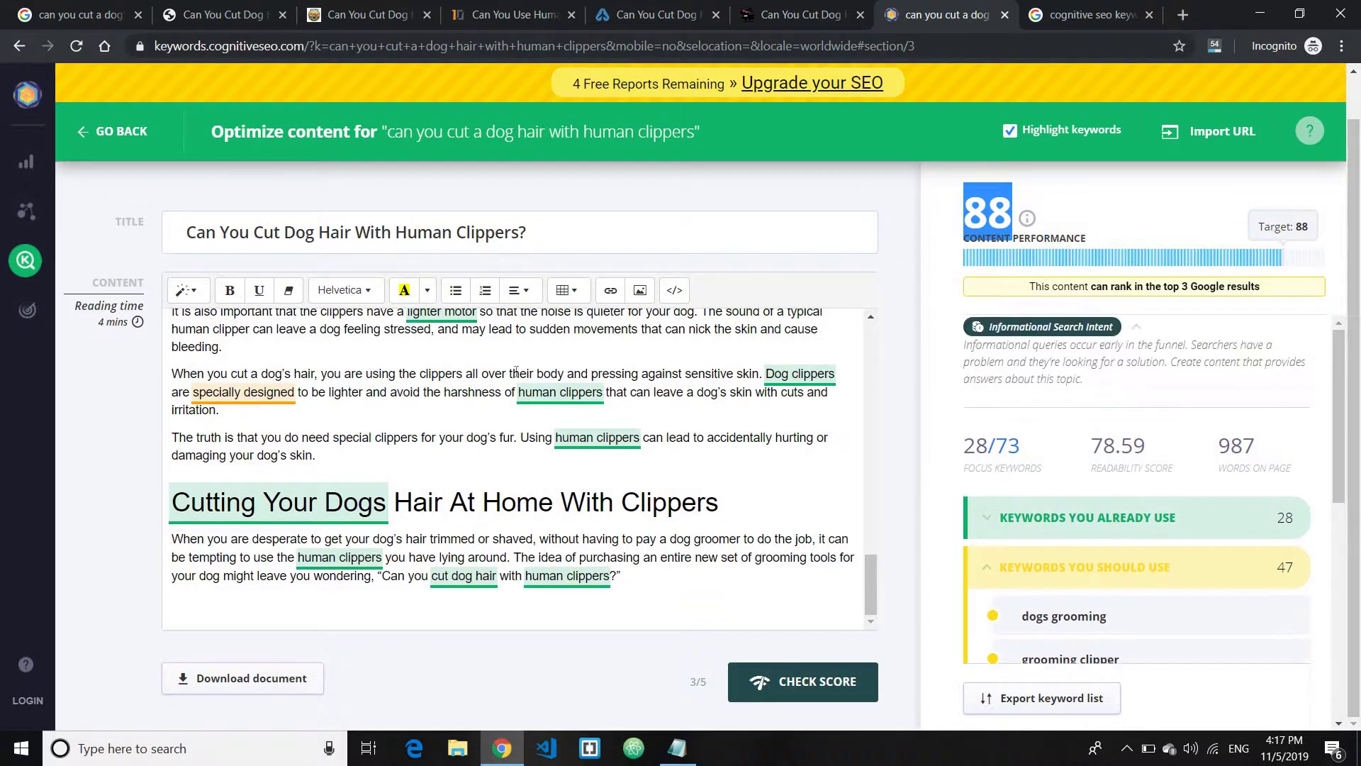
# Compare the content performance score with its target, and review the keywords to use more often and the readability score.
pyautogui.click(954, 216)
pyautogui.doubleClick(1010, 216)
pyautogui.moveTo(1286, 236)
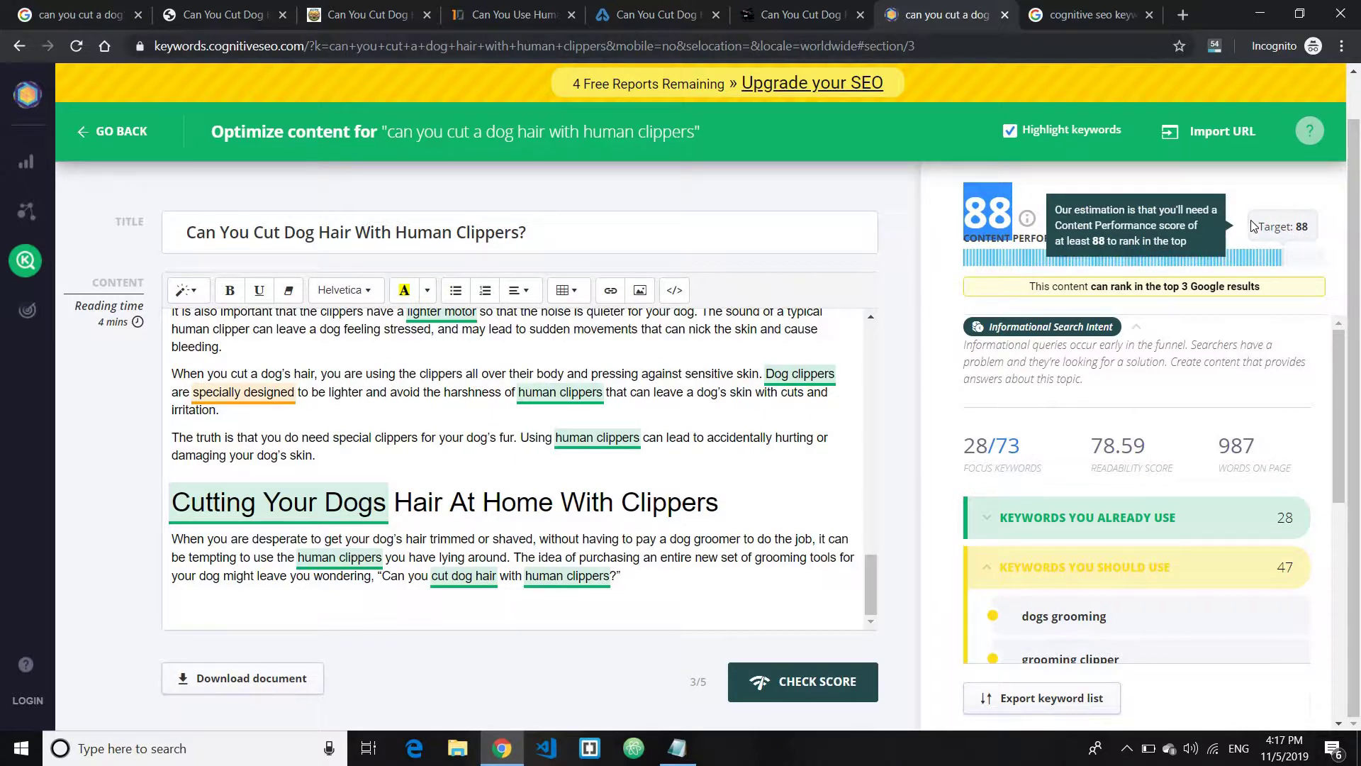
pyautogui.scroll(-6, 1105, 511)
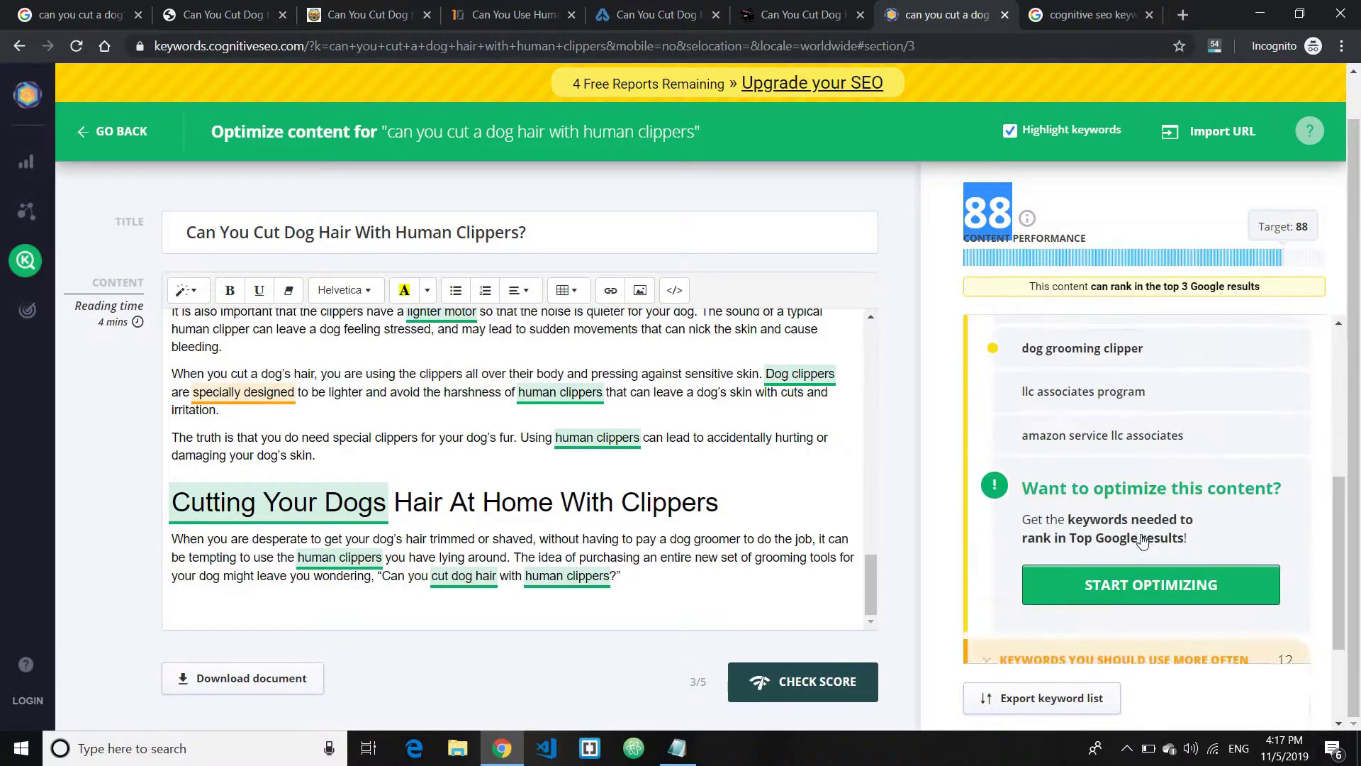
pyautogui.click(1100, 523)
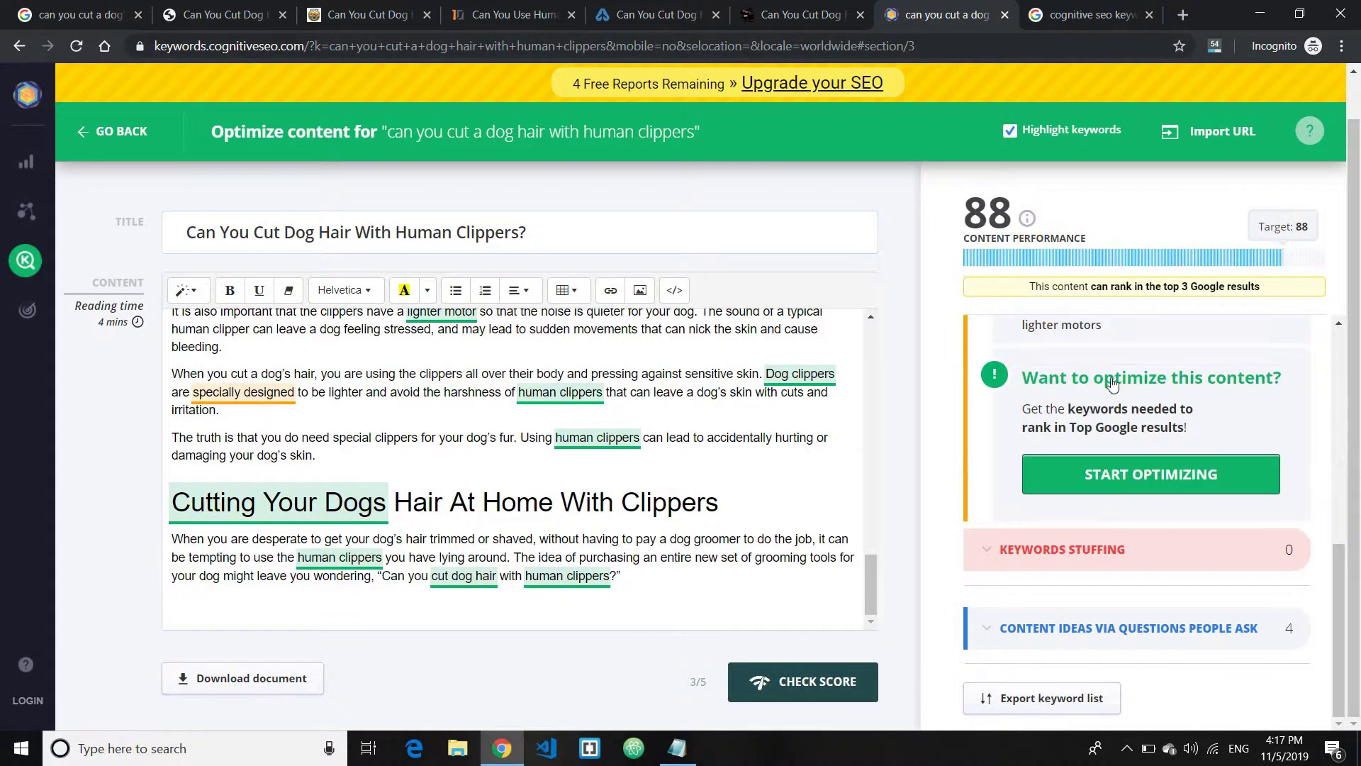
pyautogui.scroll(-3, 1108, 454)
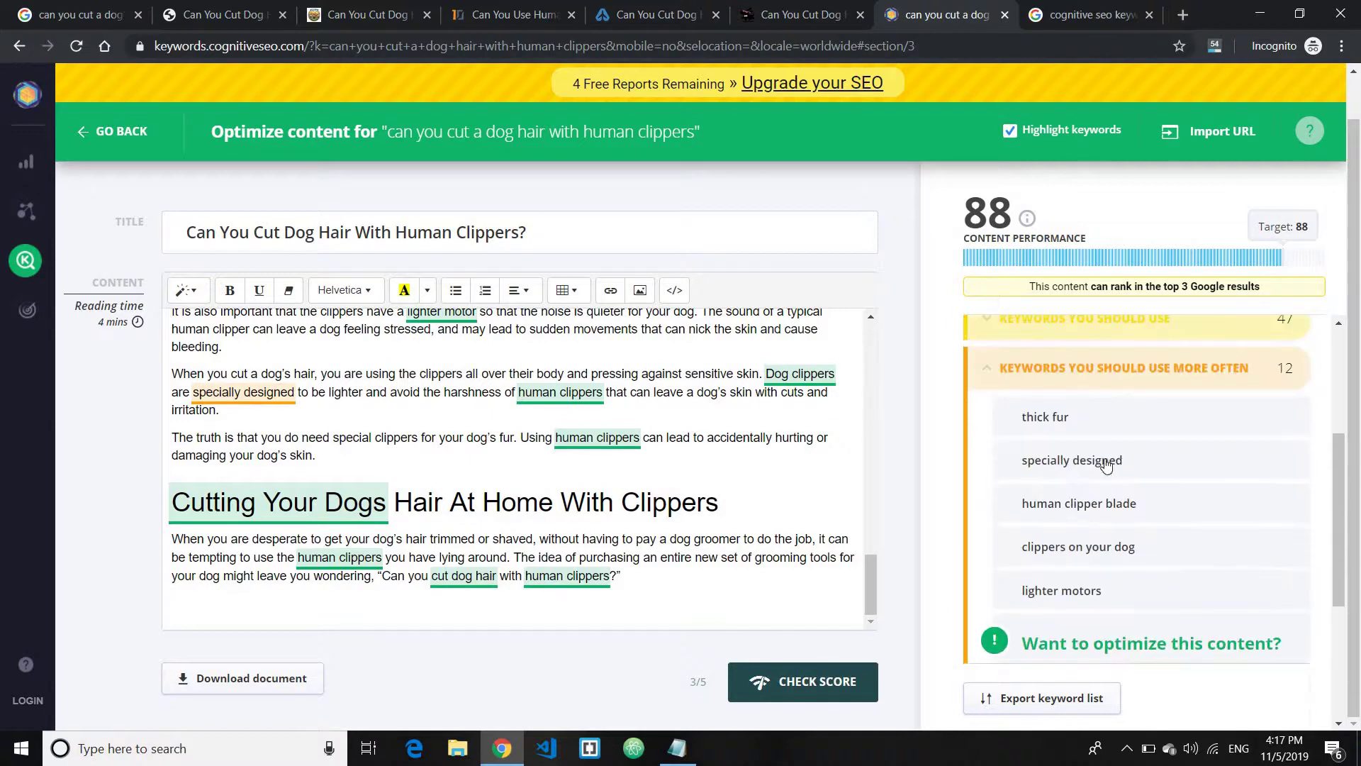
pyautogui.scroll(3, 1109, 501)
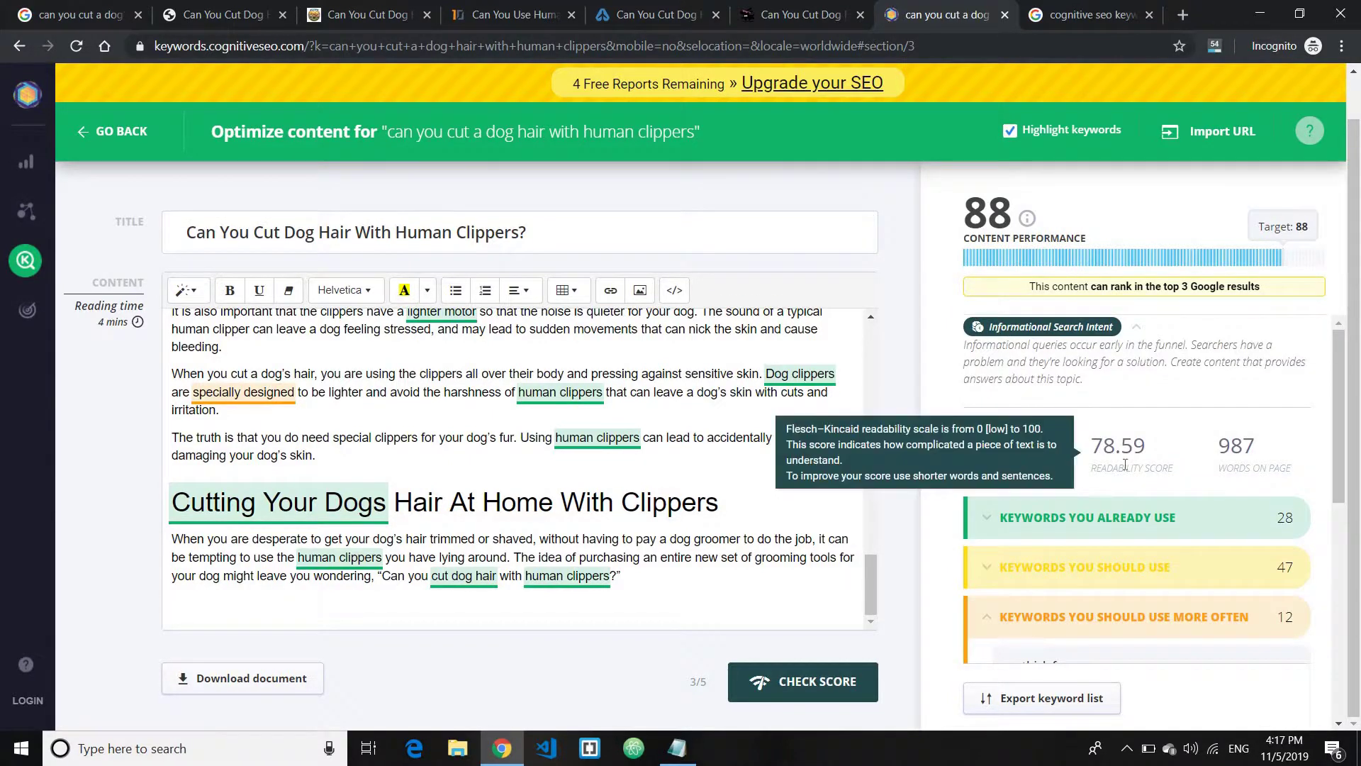
# Export the keyword list and review the "Keywords you should use" section of the downloaded text file in Notepad.
pyautogui.scroll(-5, 1123, 520)
pyautogui.scroll(-2, 1125, 521)
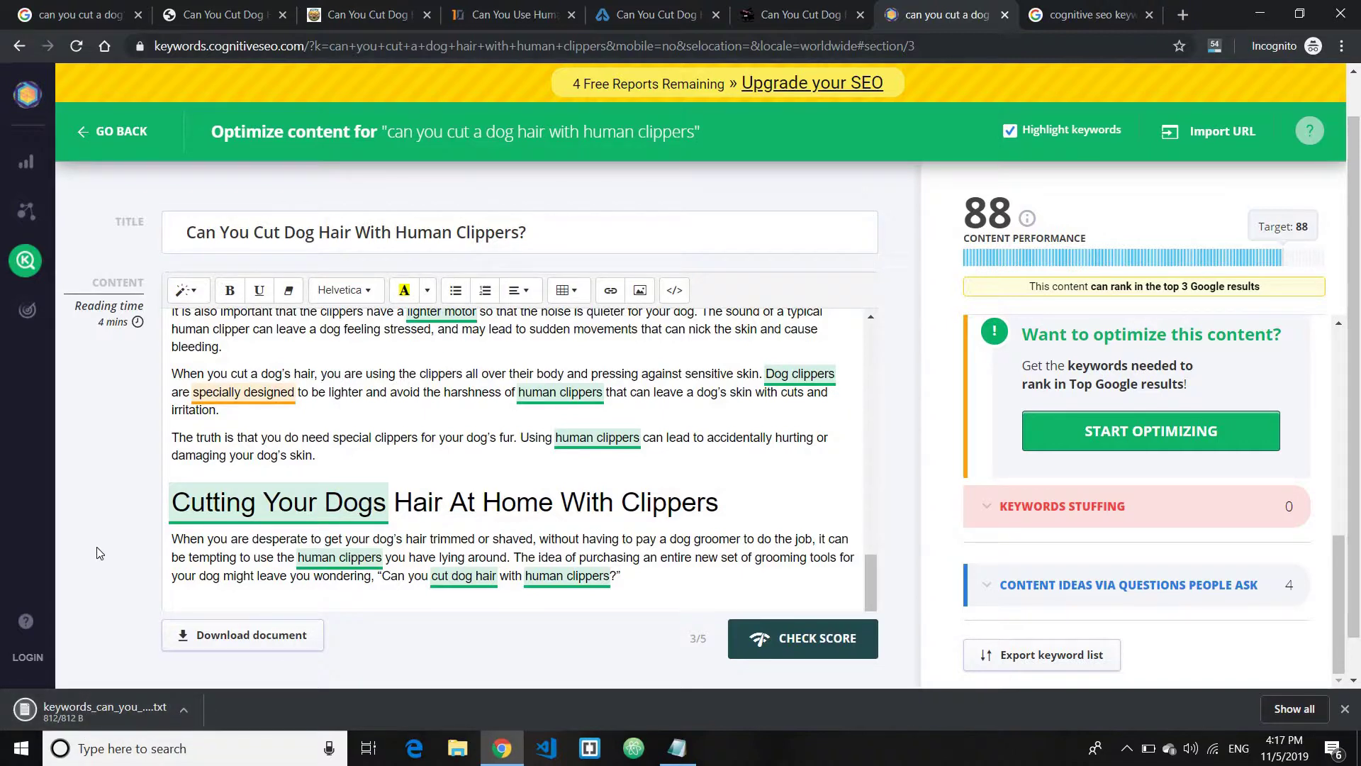
pyautogui.click(145, 709)
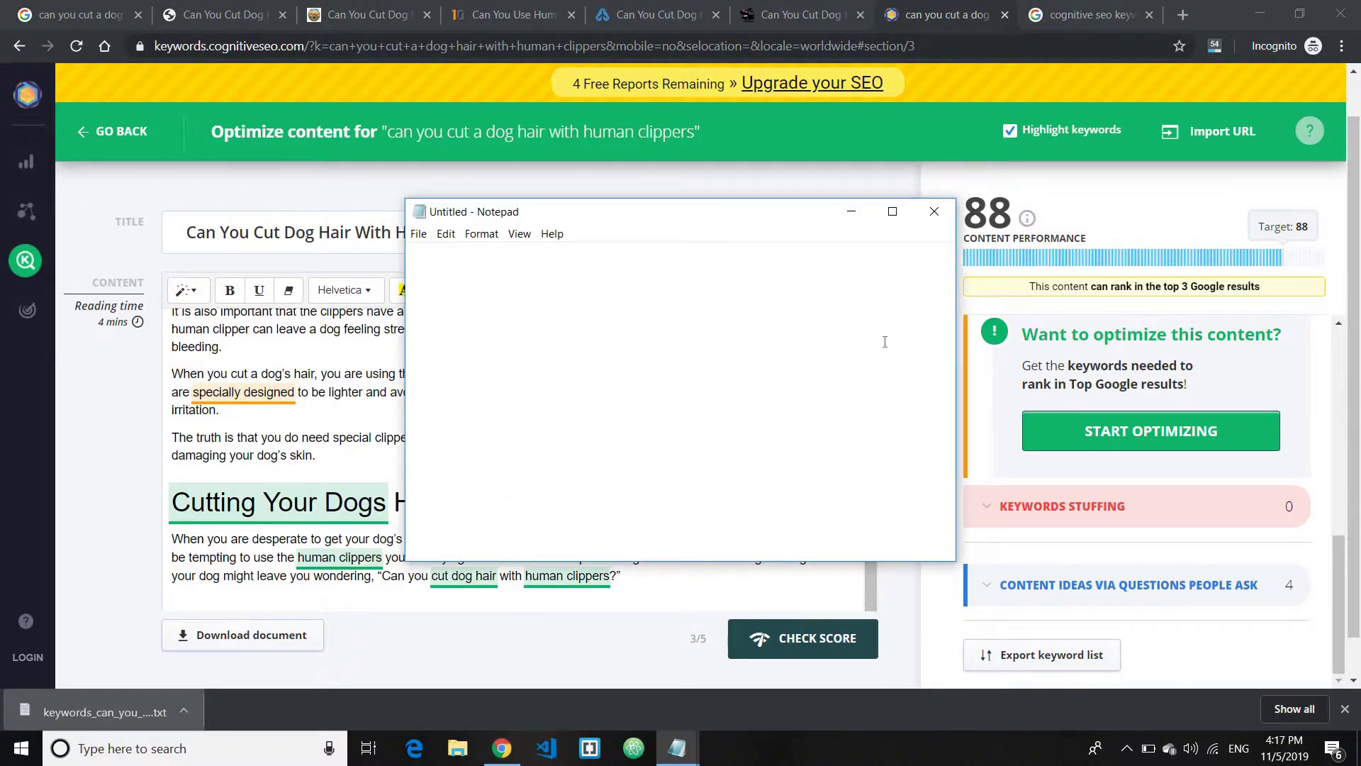
pyautogui.moveTo(946, 321); pyautogui.dragTo(946, 490)
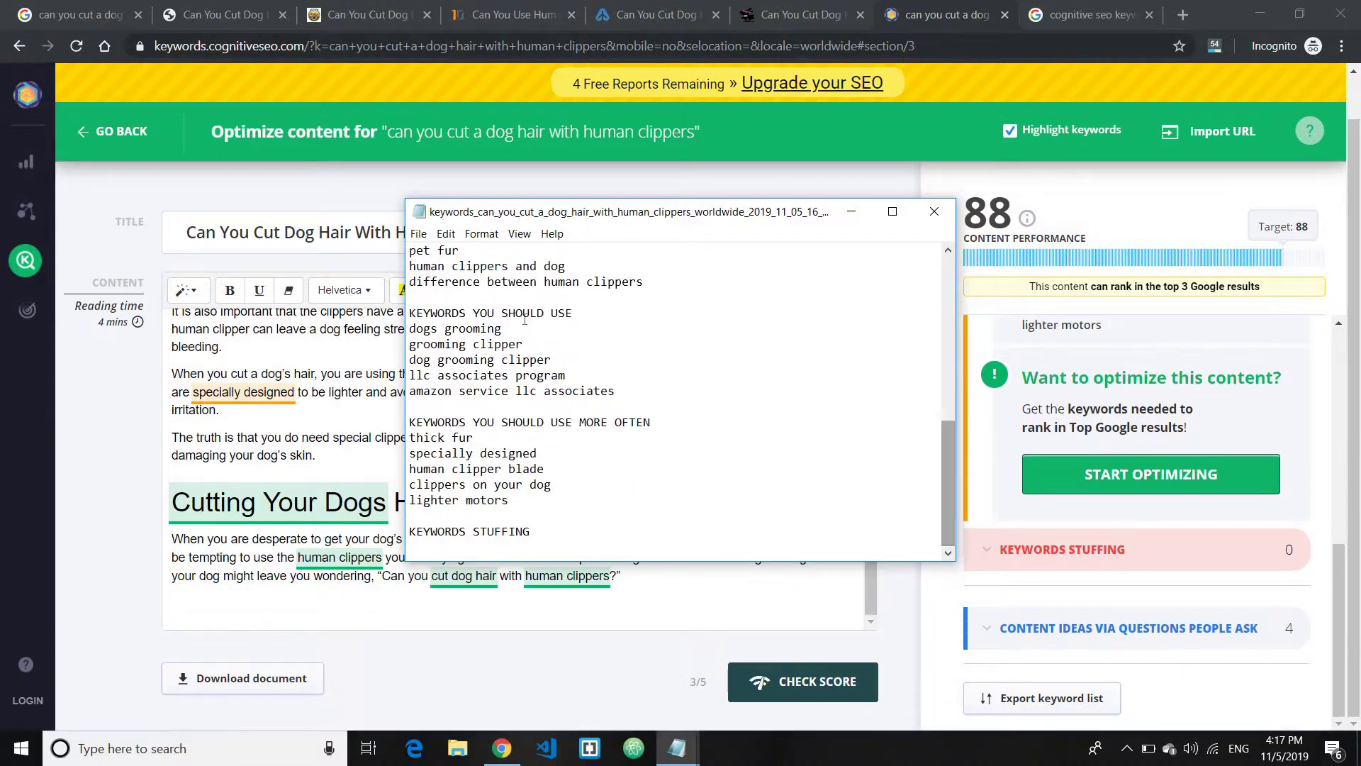
pyautogui.moveTo(573, 312); pyautogui.dragTo(616, 391)
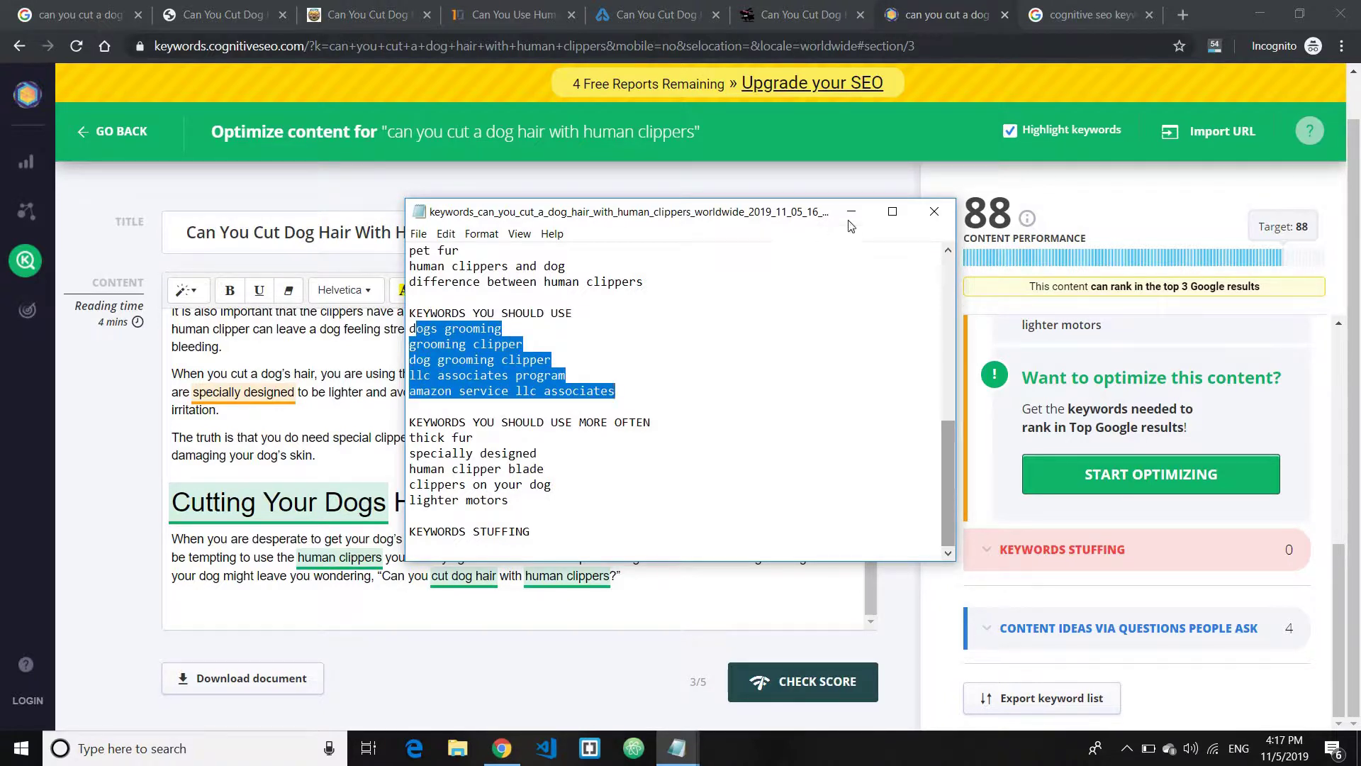
pyautogui.click(851, 212)
# Expand the "Keywords you should use" group in the Content Assistant and look through its suggestions.
pyautogui.scroll(5, 1105, 440)
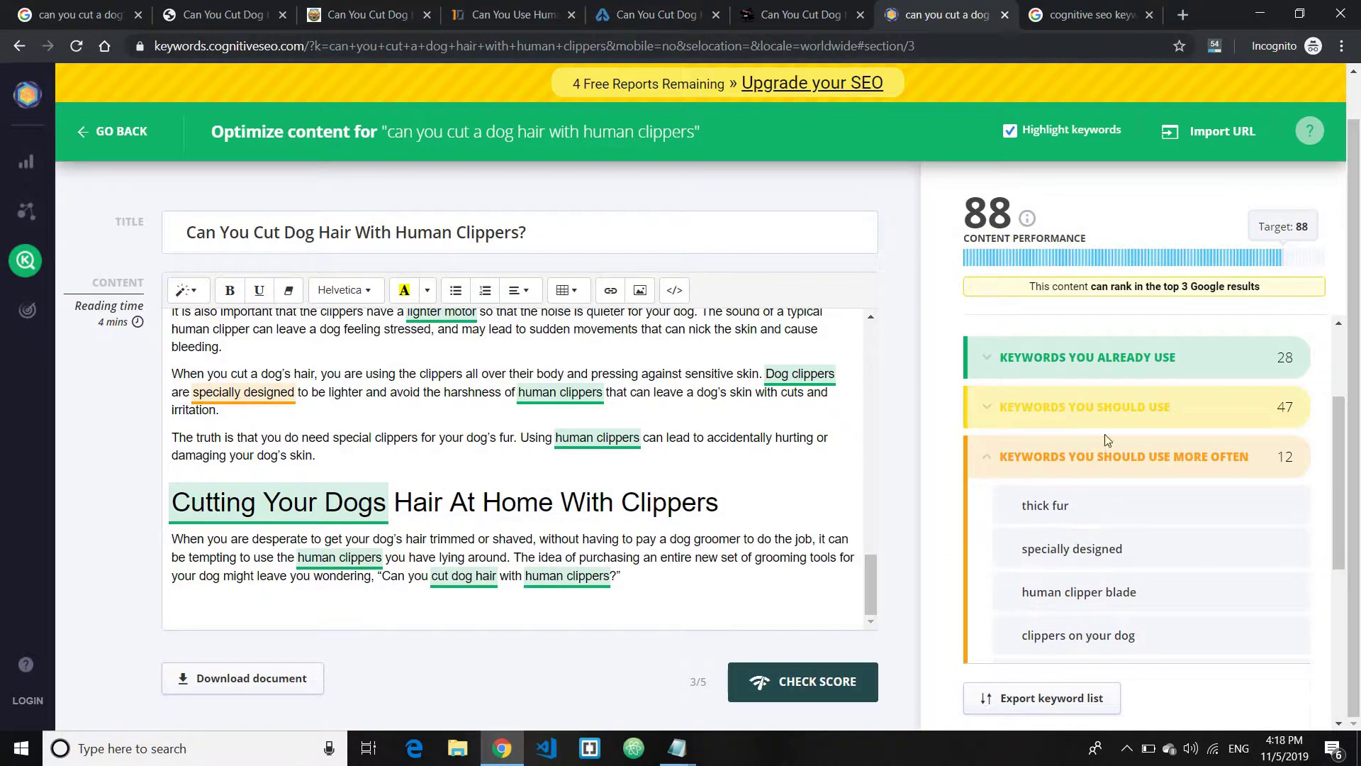
pyautogui.click(1125, 412)
pyautogui.scroll(-1, 1106, 459)
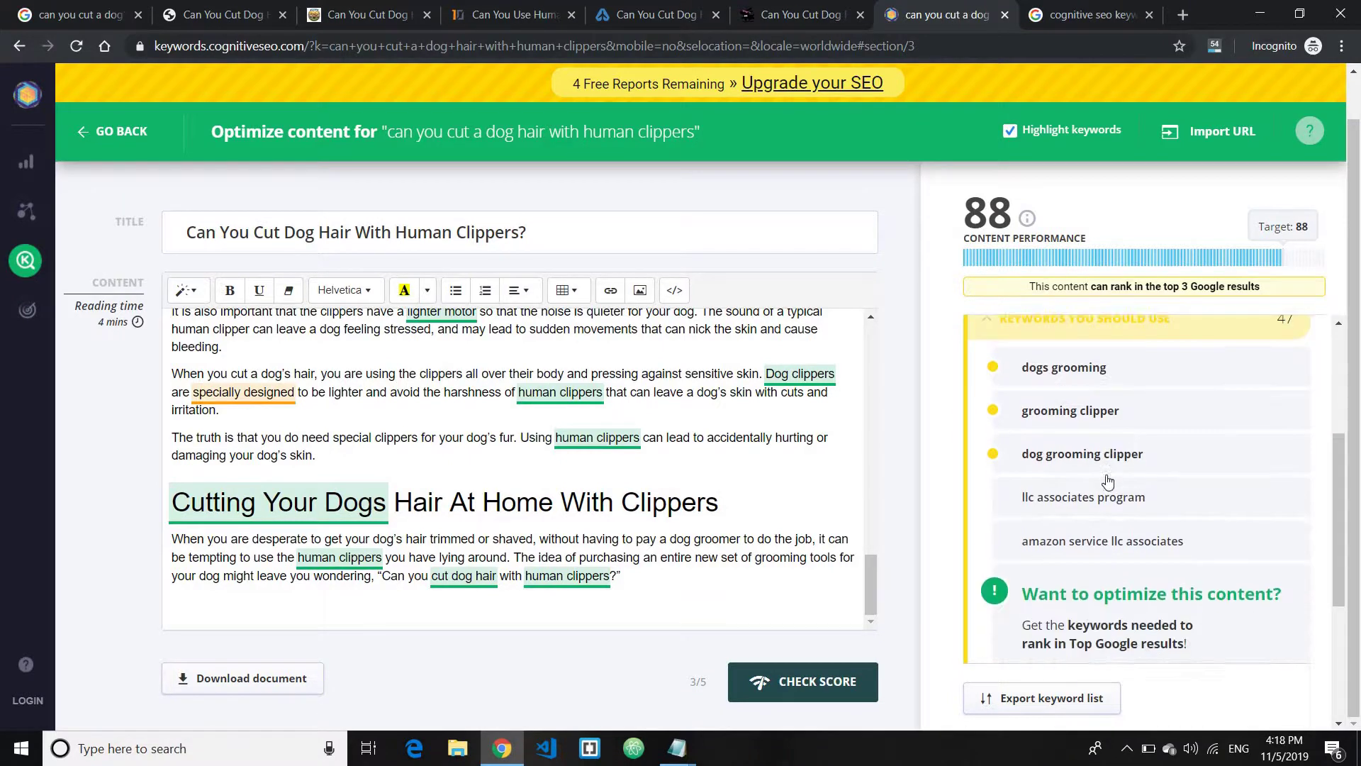
pyautogui.scroll(-1, 1108, 481)
pyautogui.scroll(-3, 1049, 454)
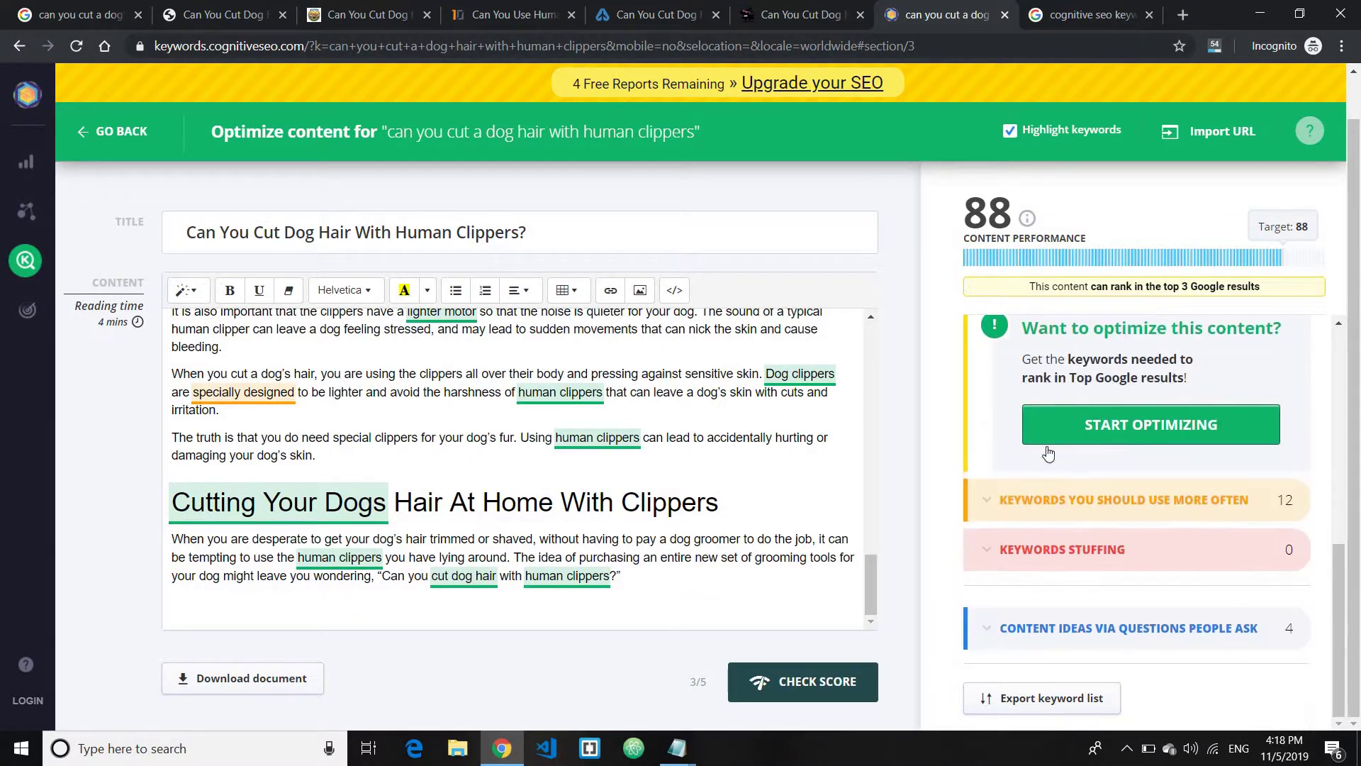
pyautogui.scroll(1, 1048, 453)
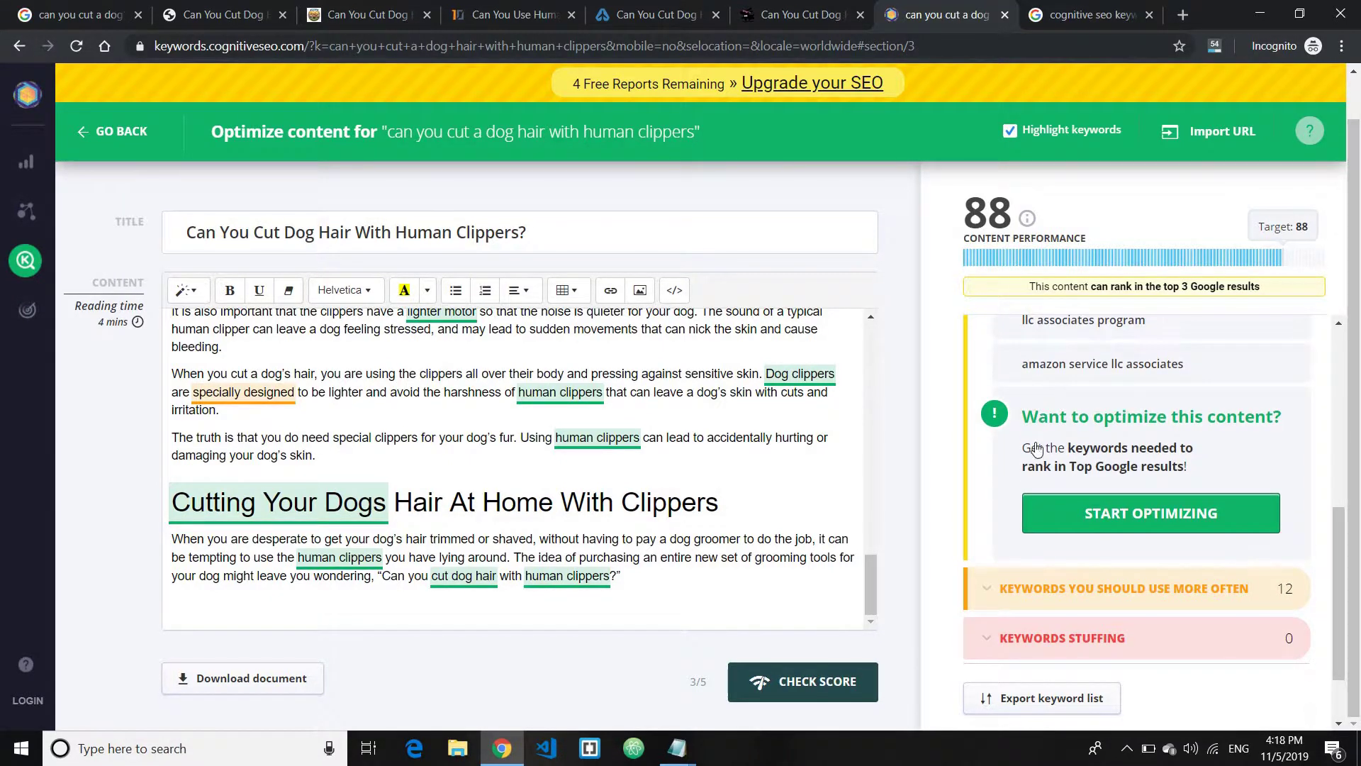
pyautogui.scroll(-1, 1036, 449)
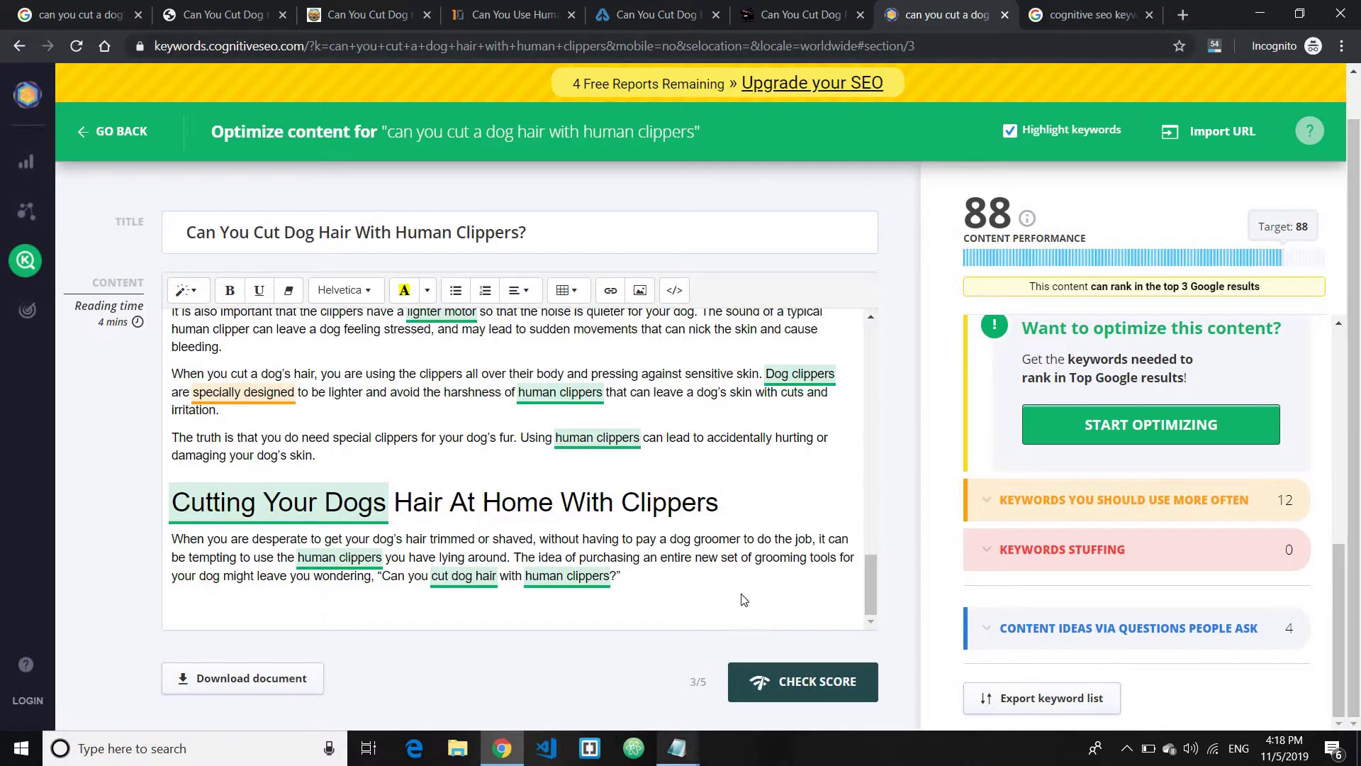
# Bring the exported keyword file back up in Notepad and highlight the first terms under "Keywords you already use".
pyautogui.click(676, 748)
pyautogui.click(794, 649)
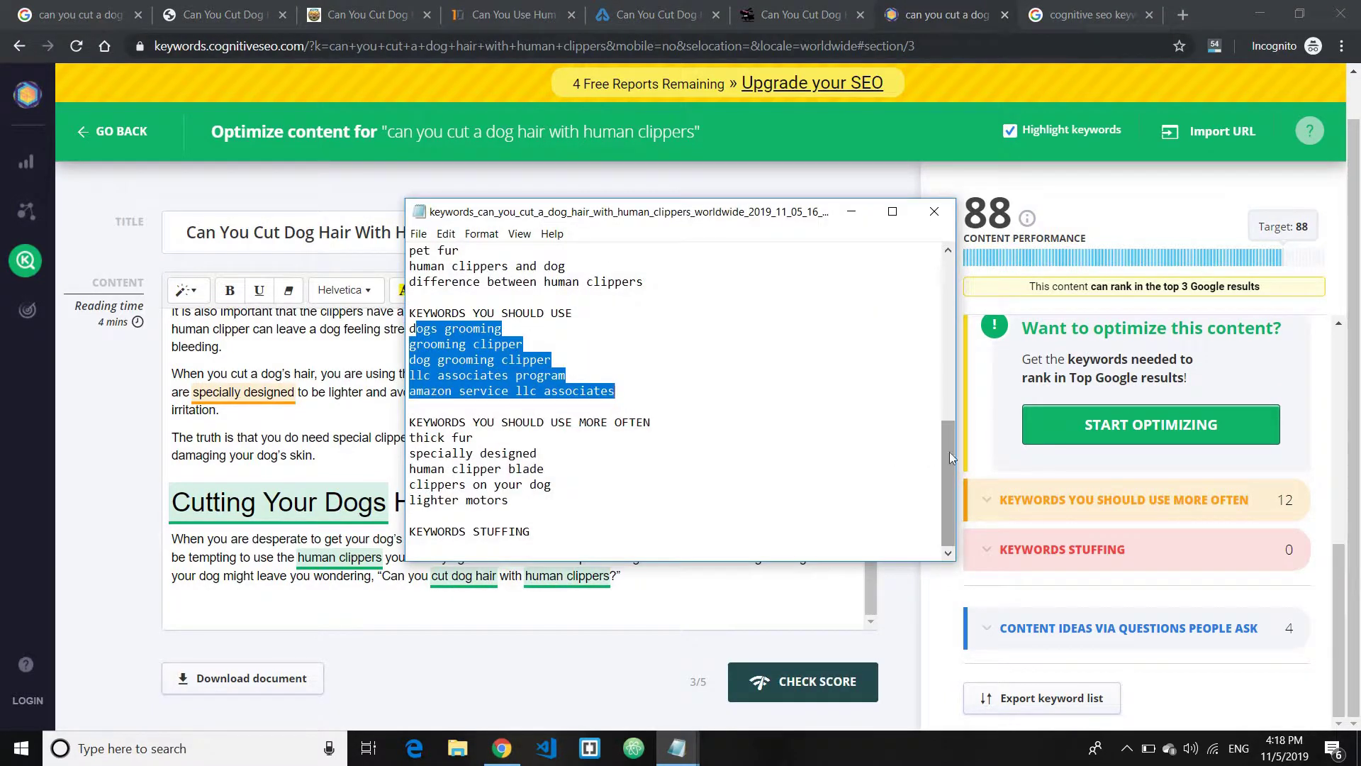
pyautogui.moveTo(539, 487); pyautogui.dragTo(410, 359)
pyautogui.moveTo(942, 475); pyautogui.dragTo(942, 274)
pyautogui.moveTo(568, 405); pyautogui.dragTo(409, 265)
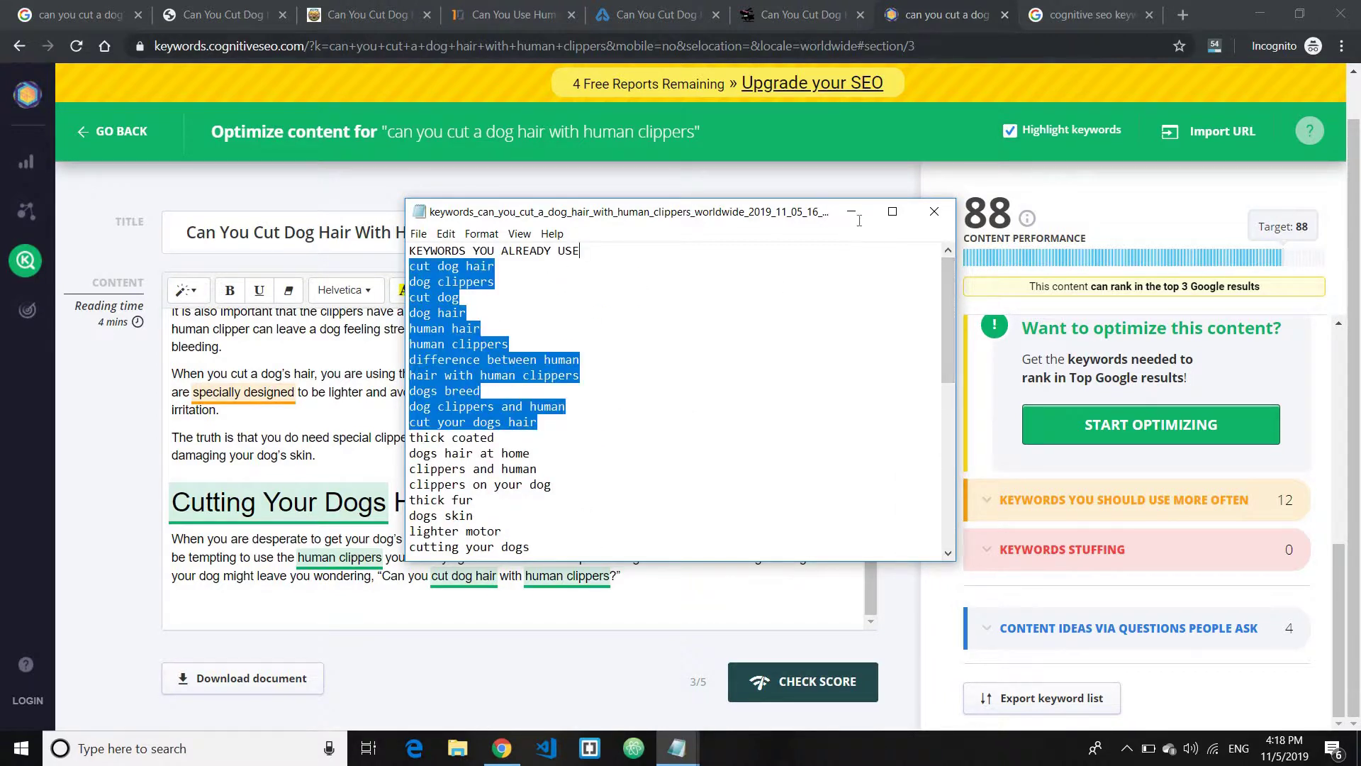
# Leave the content editor, review the Ranking Analysis of competing pages and return to the Content Assistant overview.
pyautogui.click(103, 86)
pyautogui.click(103, 133)
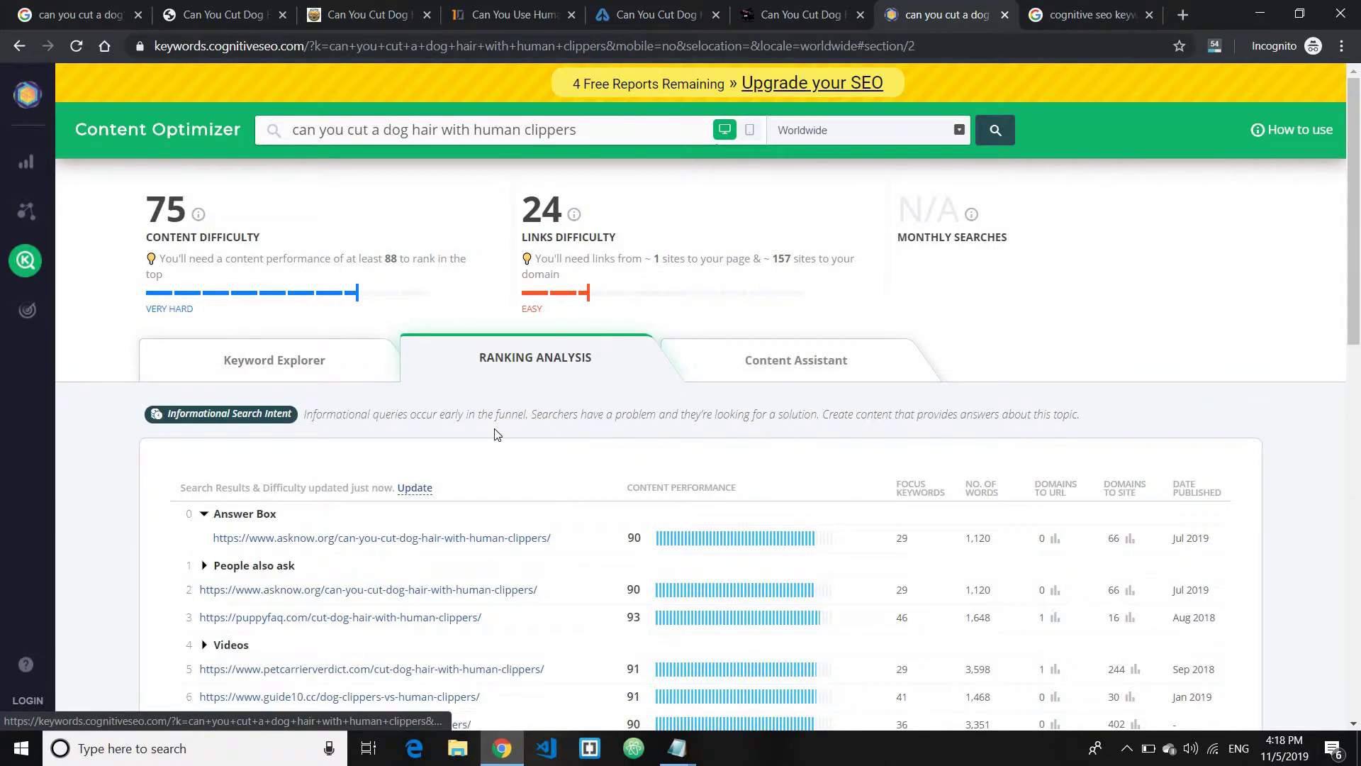
pyautogui.scroll(-2, 495, 431)
pyautogui.scroll(1, 644, 459)
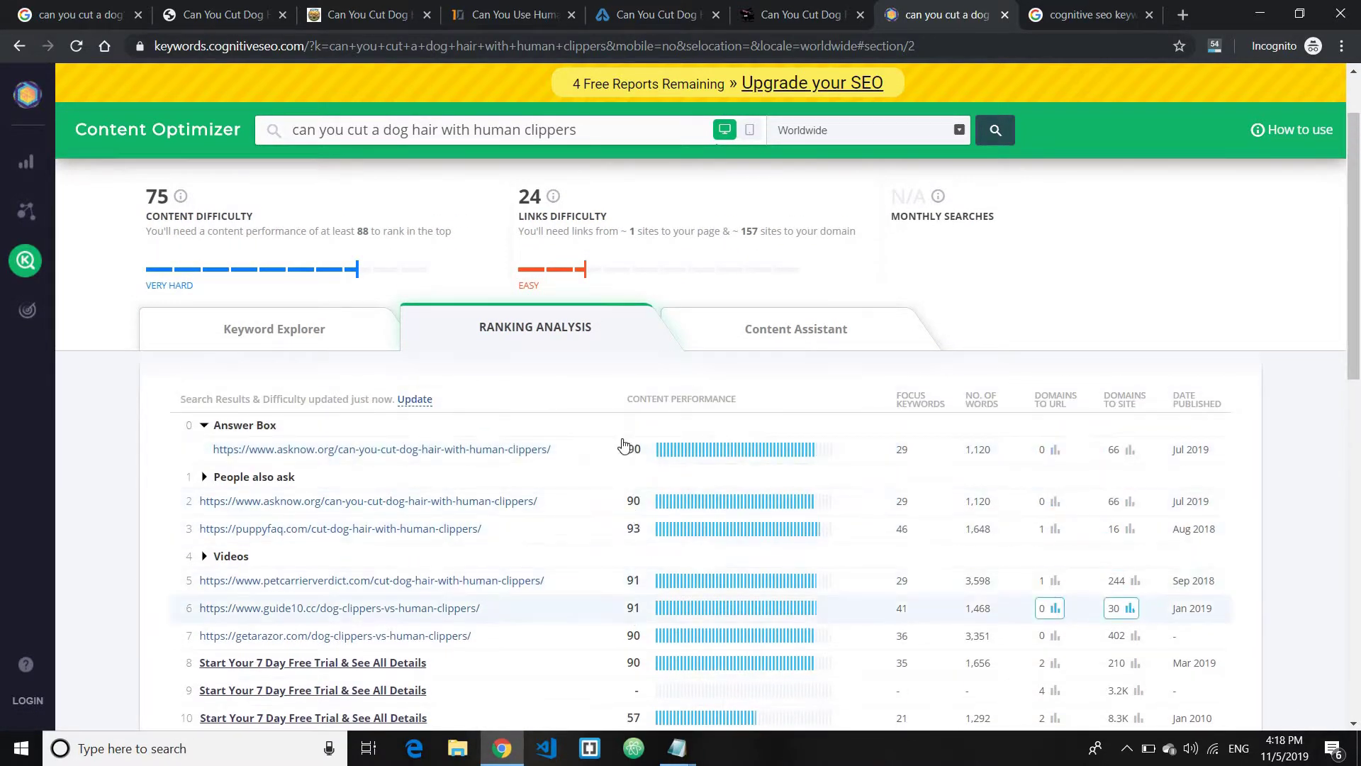
pyautogui.click(735, 340)
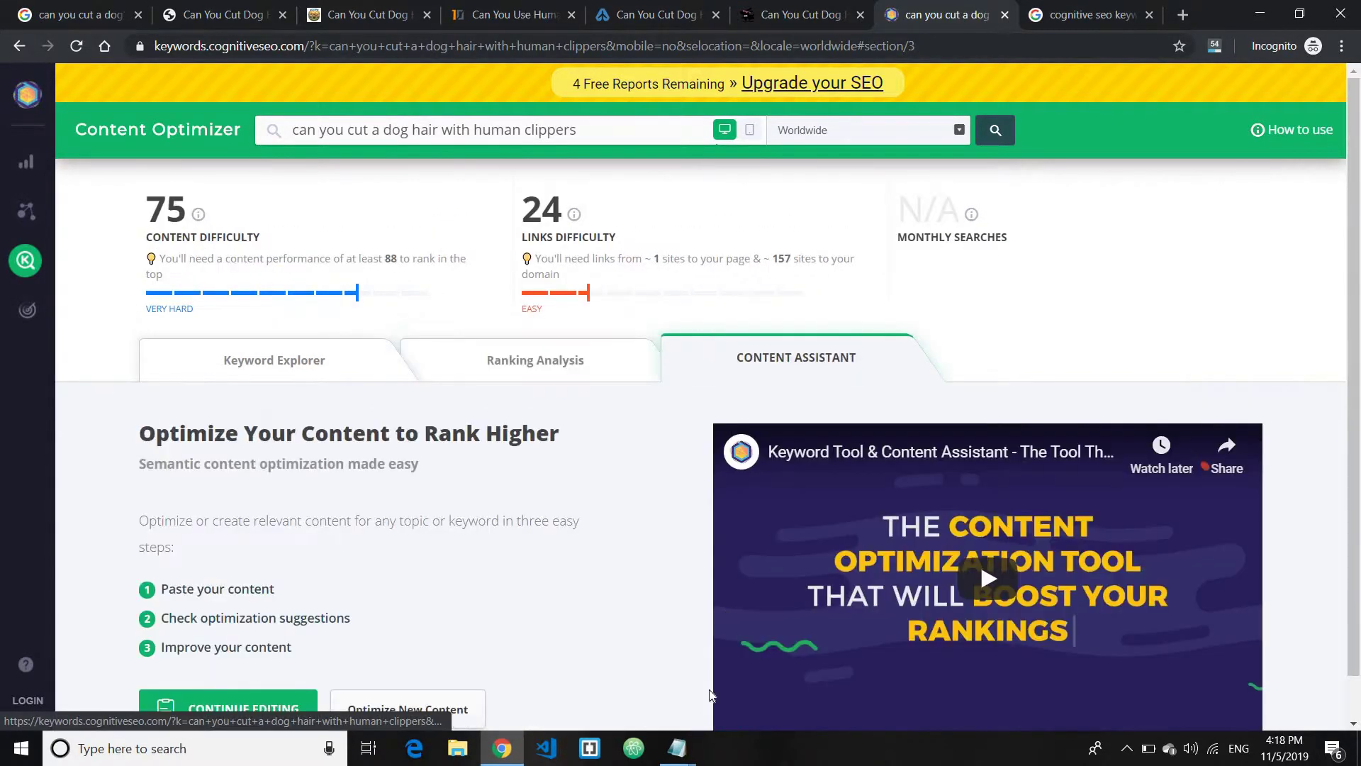
# Reopen the exported keyword file over the report and view the keywords to use and to use more often.
pyautogui.click(677, 748)
pyautogui.click(773, 679)
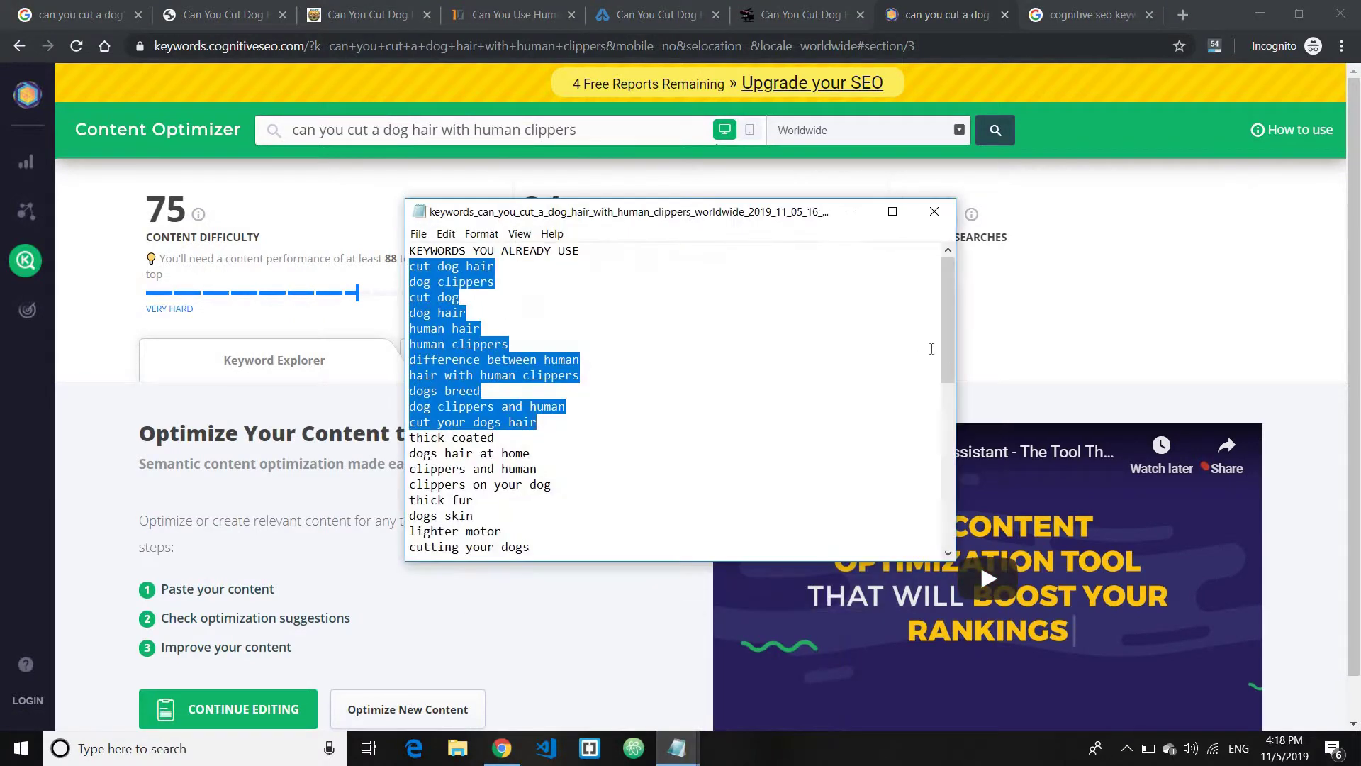
pyautogui.click(948, 475)
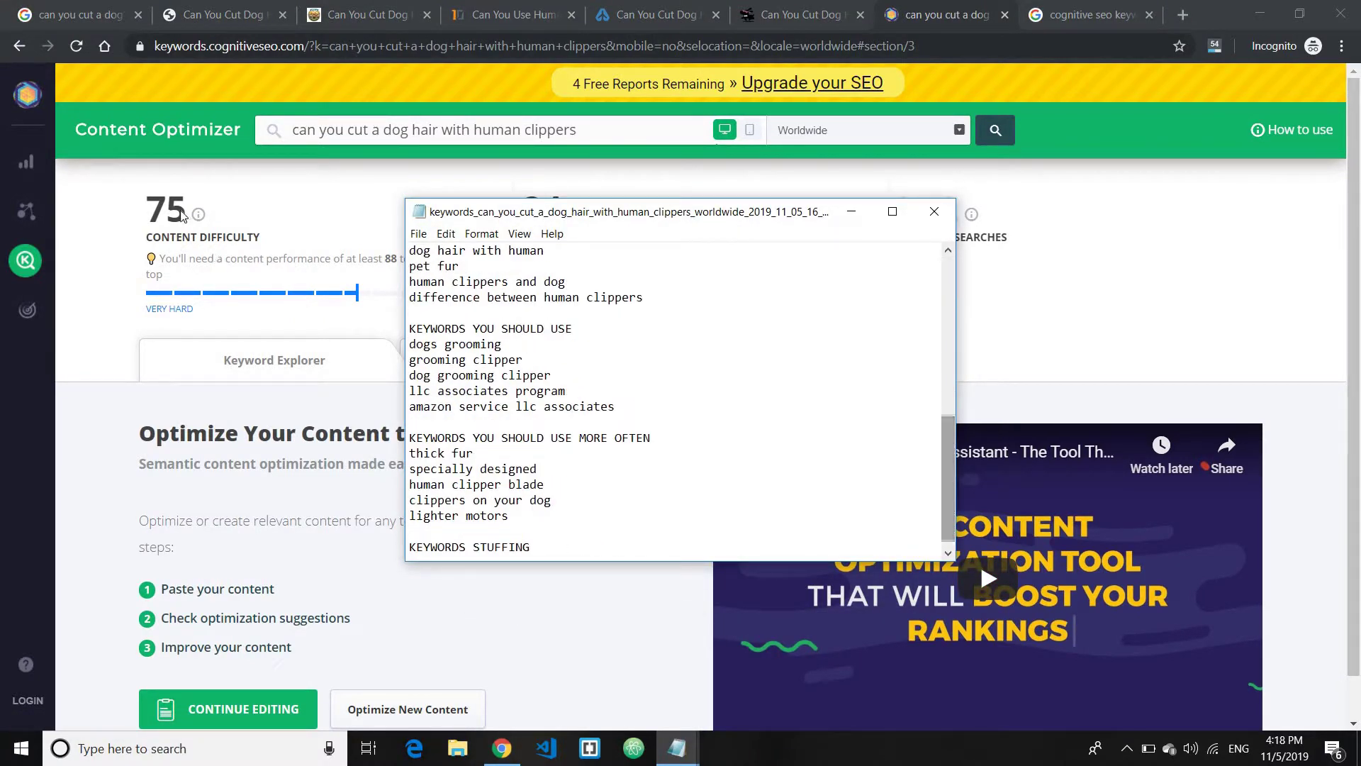